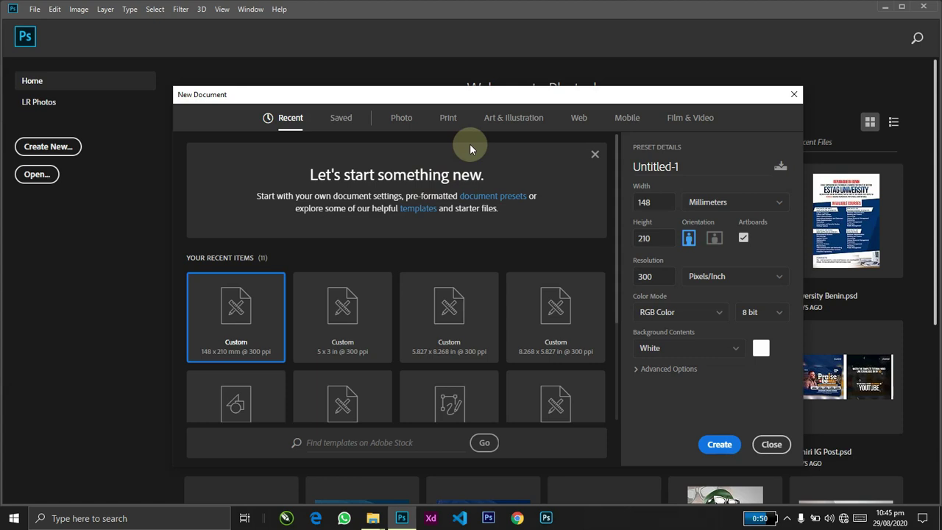
Step: Choose the A5 print preset at 300 resolution with RGB Color mode
click(448, 119)
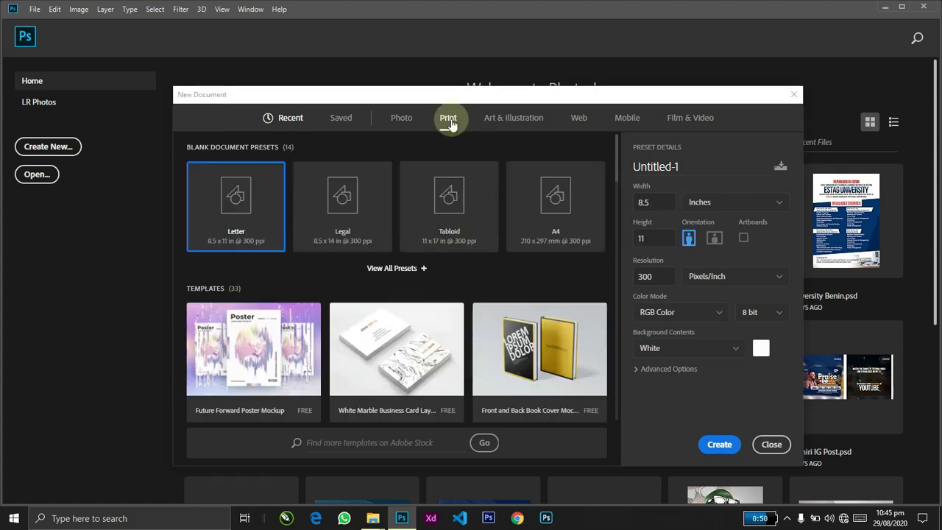
click(411, 268)
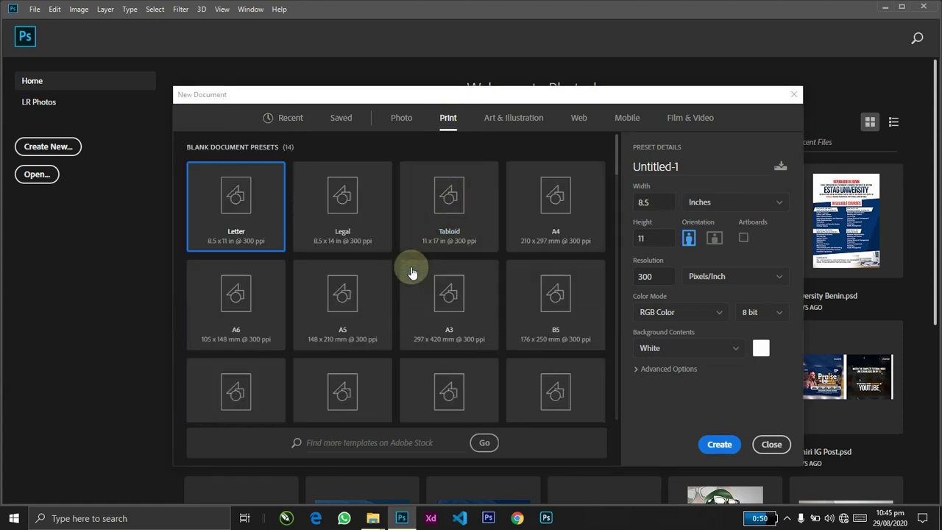
click(322, 327)
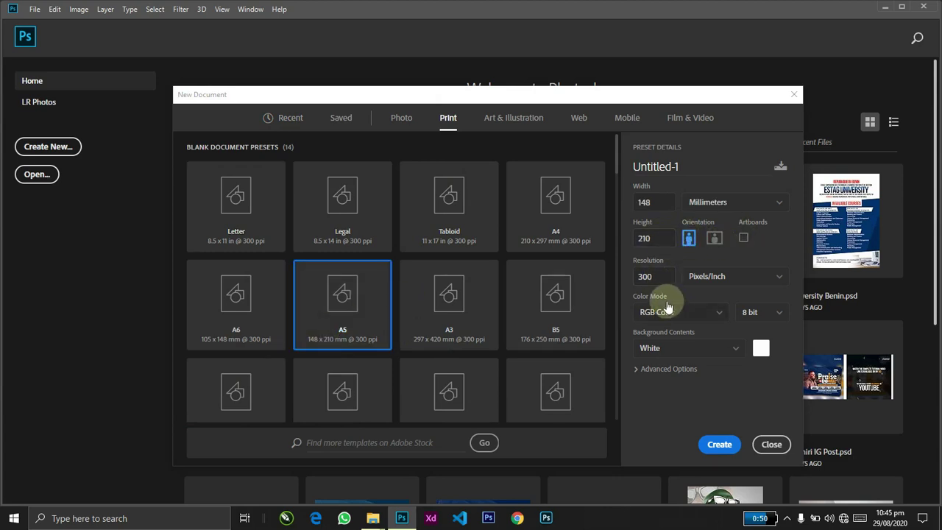
click(629, 276)
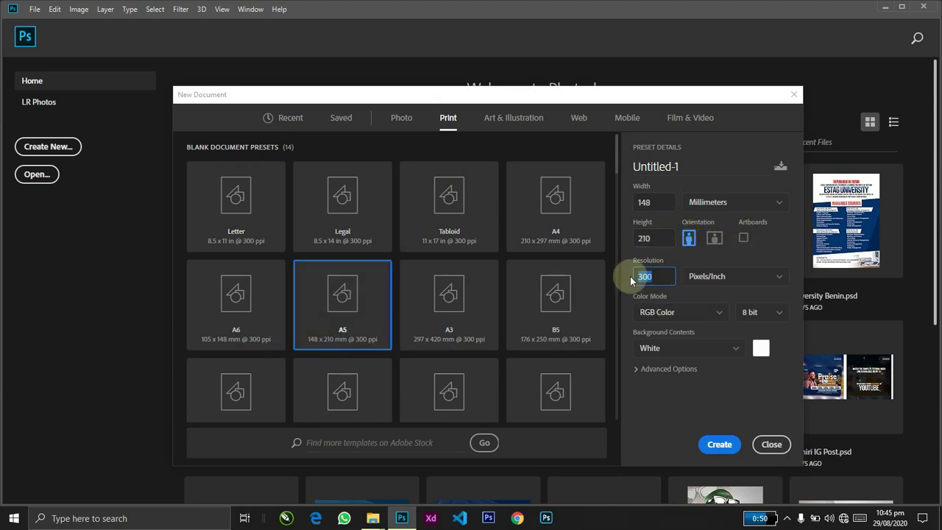
click(699, 312)
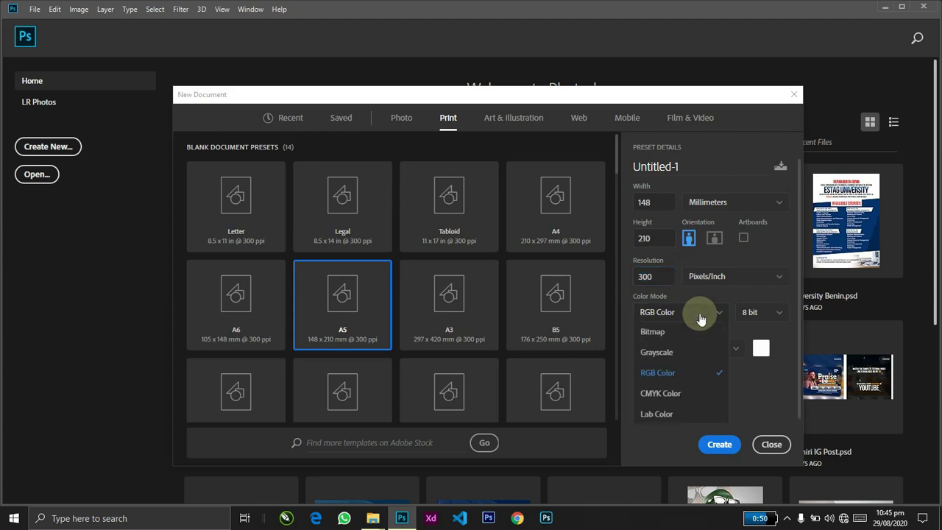
click(699, 314)
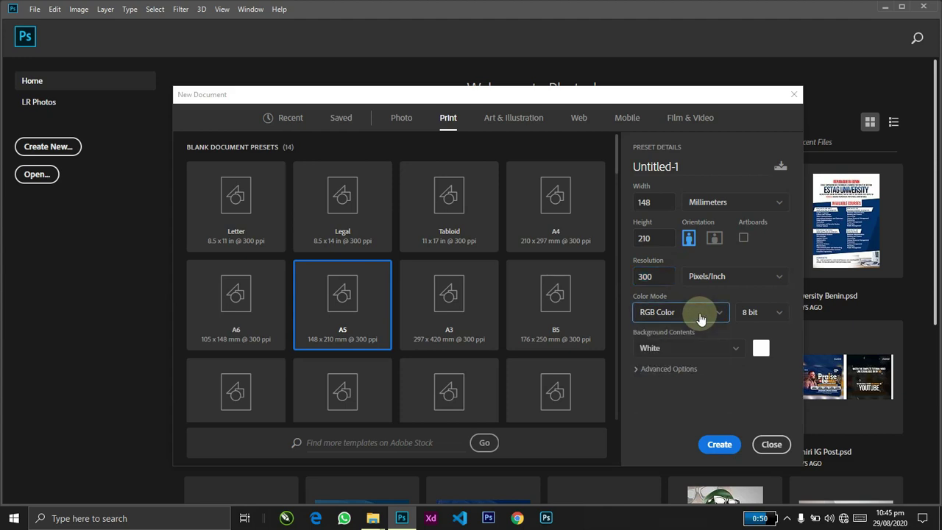
Step: Switch the page units to inches, enable Artboards, and create the document
click(720, 203)
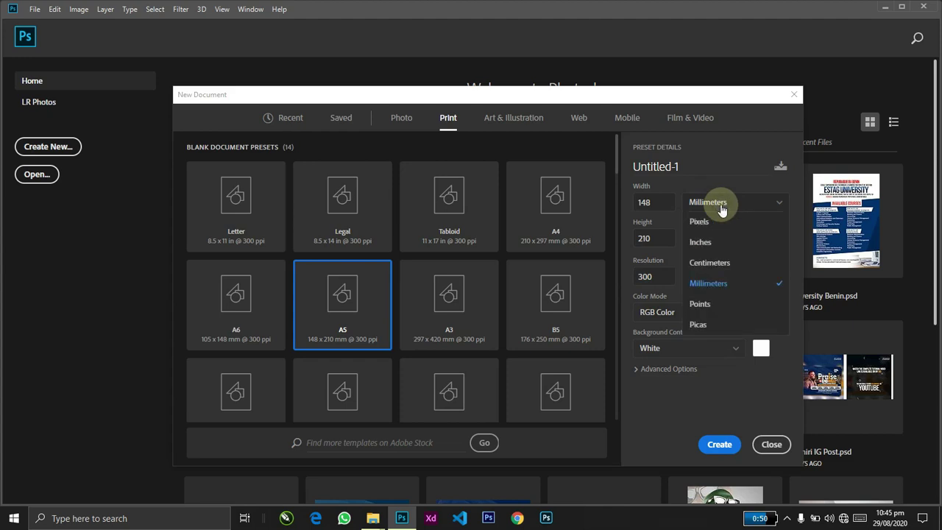
click(708, 242)
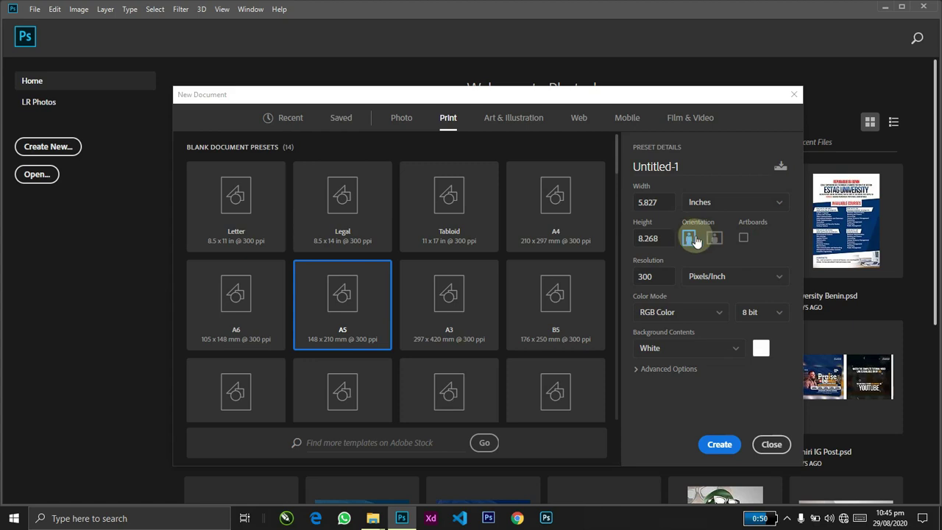
click(743, 237)
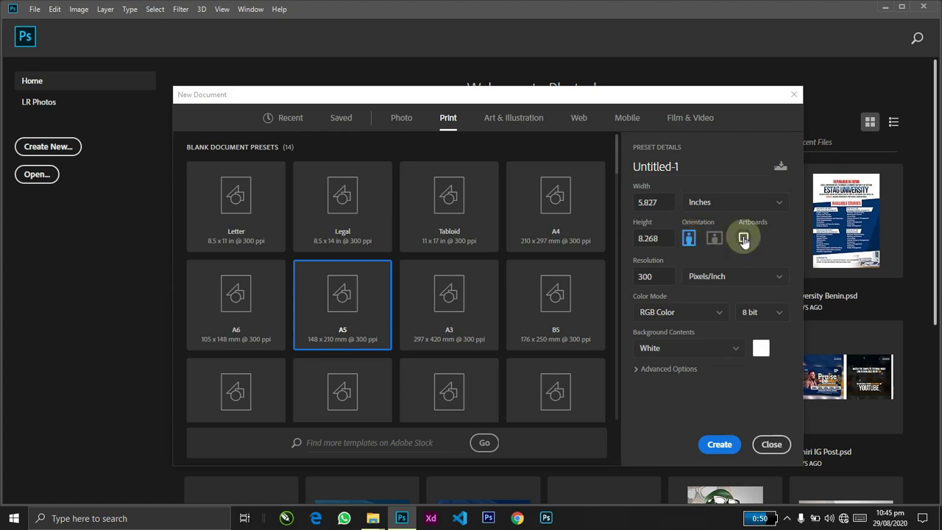
click(708, 441)
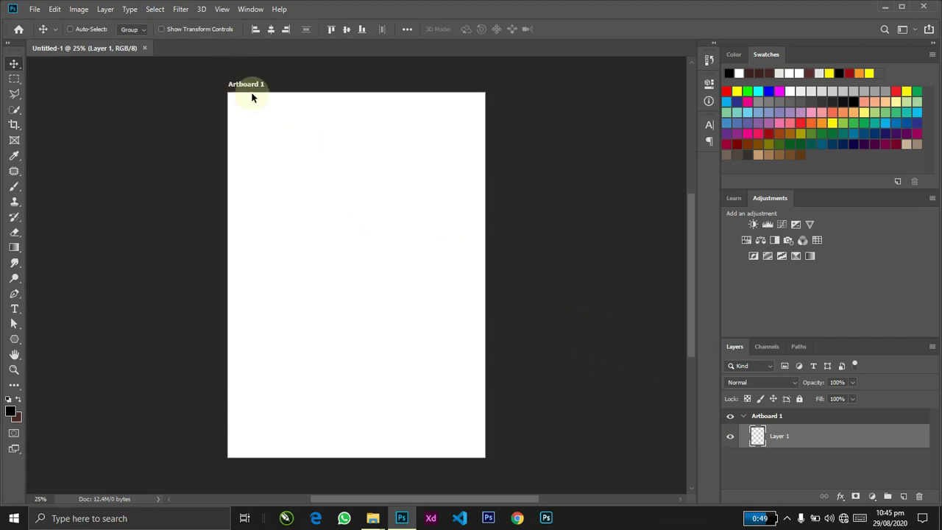
key(alt+Tab)
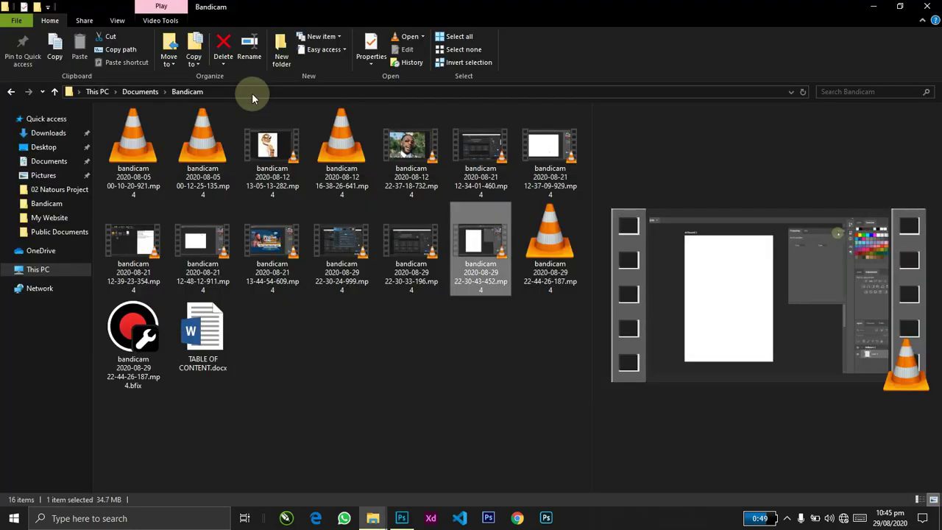
Step: Browse the My Website couple photos and drag the white-outfit couple JPG into Photoshop
key(alt+Tab)
key(alt+Tab)
key(Tab)
key(Tab)
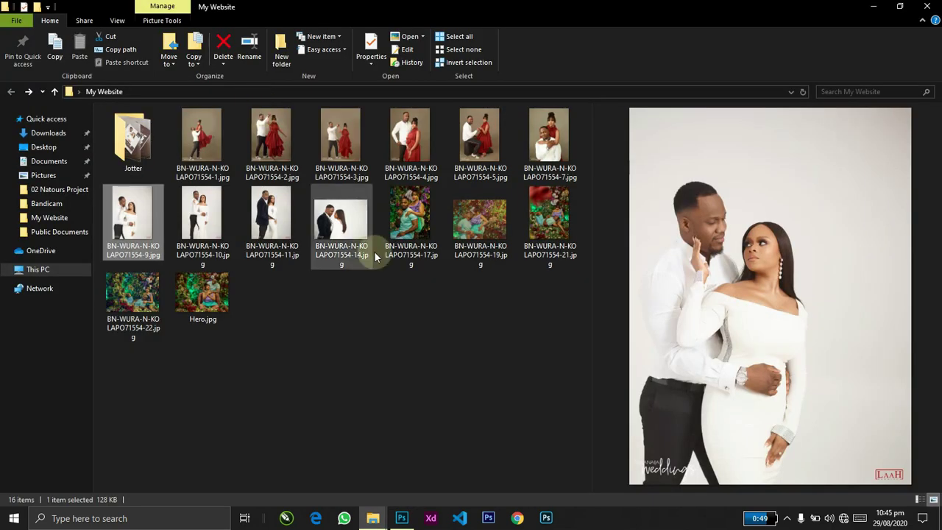
click(197, 169)
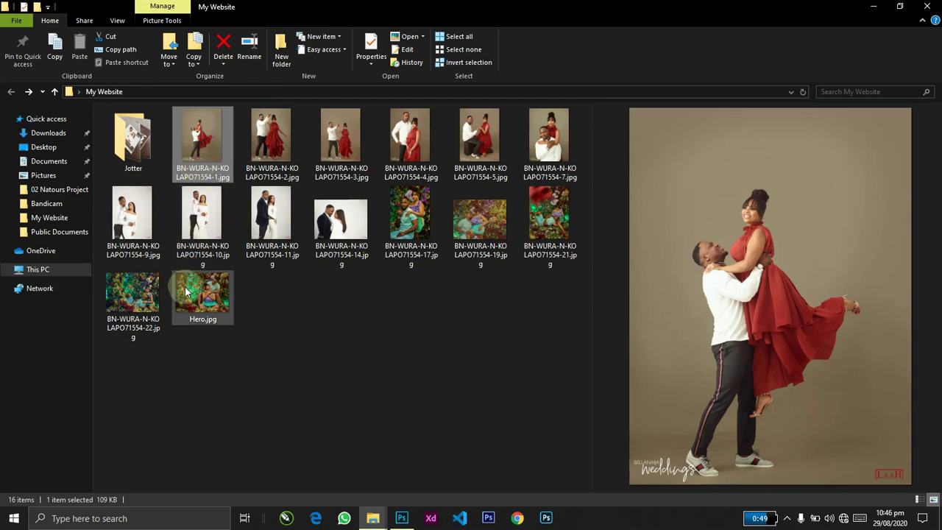
click(131, 221)
click(186, 221)
click(331, 217)
click(432, 130)
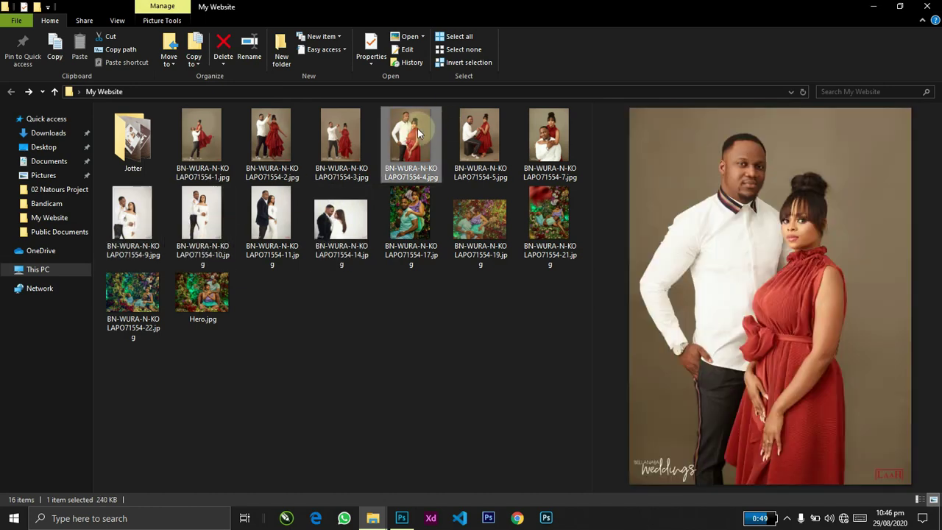
click(133, 243)
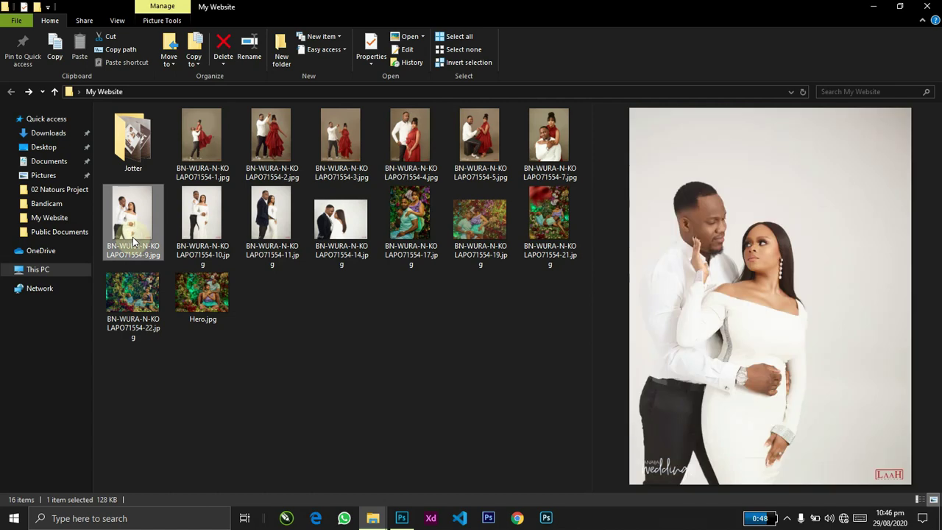
drag(130, 233, 388, 325)
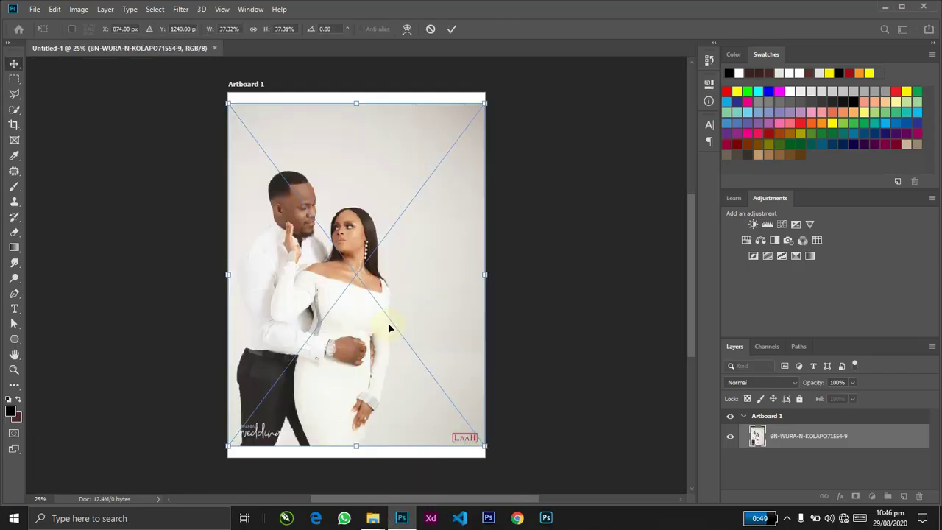
Step: Commit the placed photo and scale it up until it covers Artboard 1
key(Return)
key(ctrl+t)
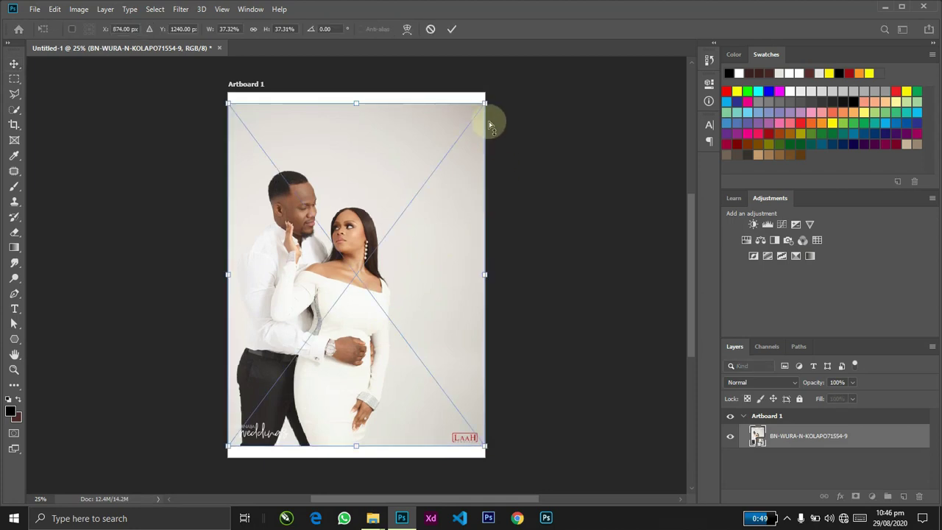
drag(490, 105, 499, 91)
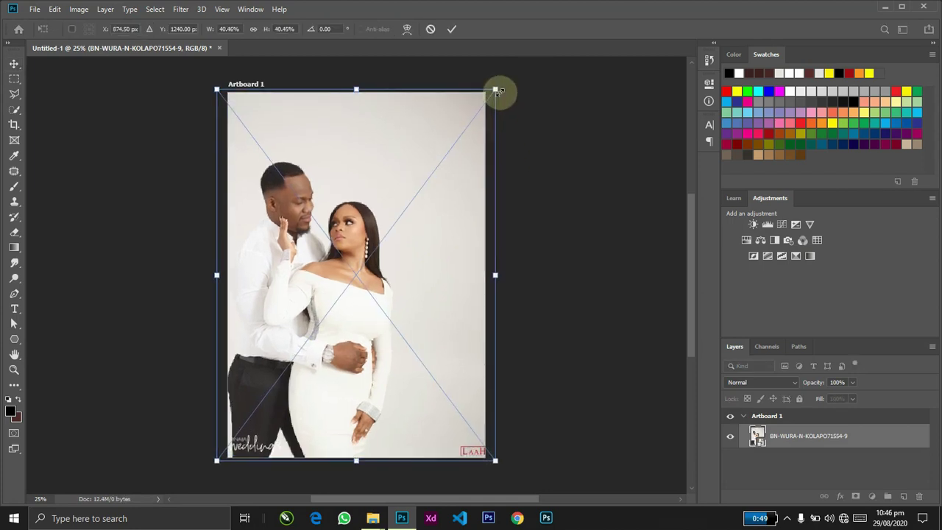
key(Return)
key(ctrl+t)
drag(492, 88, 540, 57)
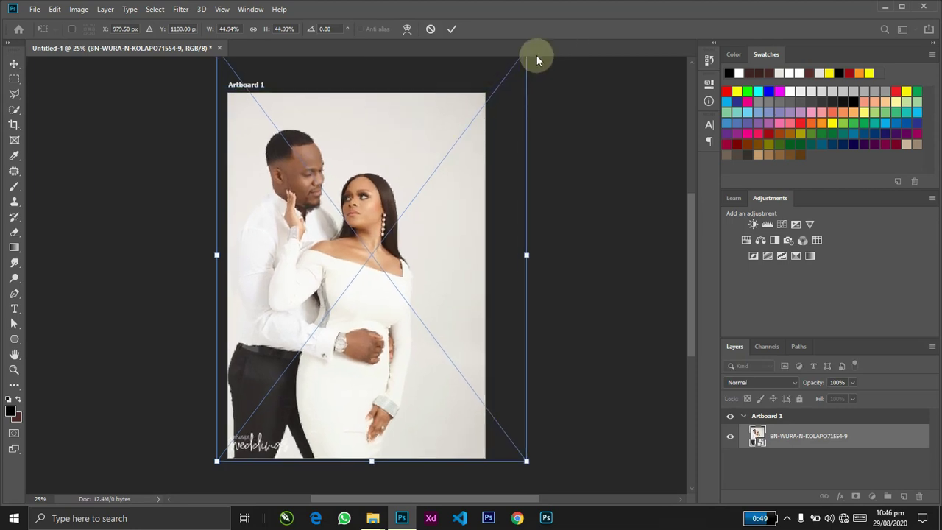
key(ctrl+z)
key(ctrl+z)
key(ctrl+z)
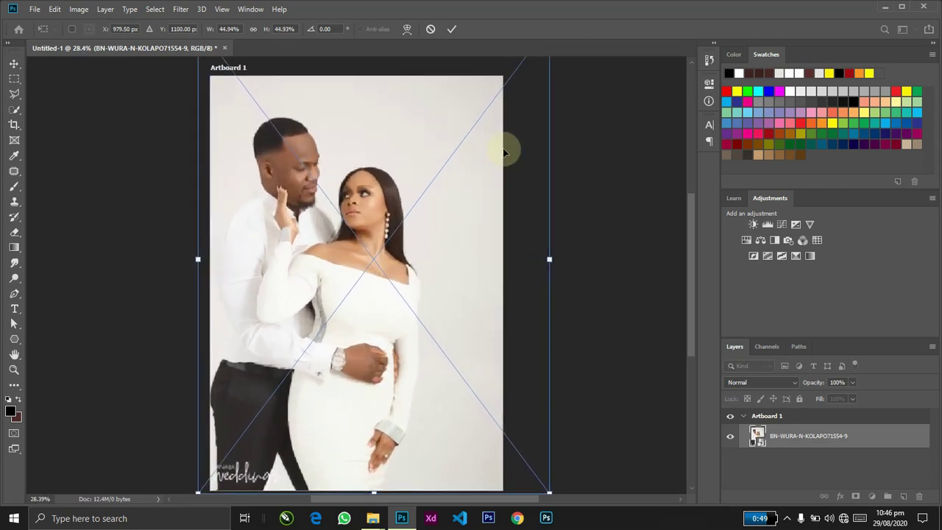
drag(472, 124, 479, 120)
key(ctrl+minus)
key(Return)
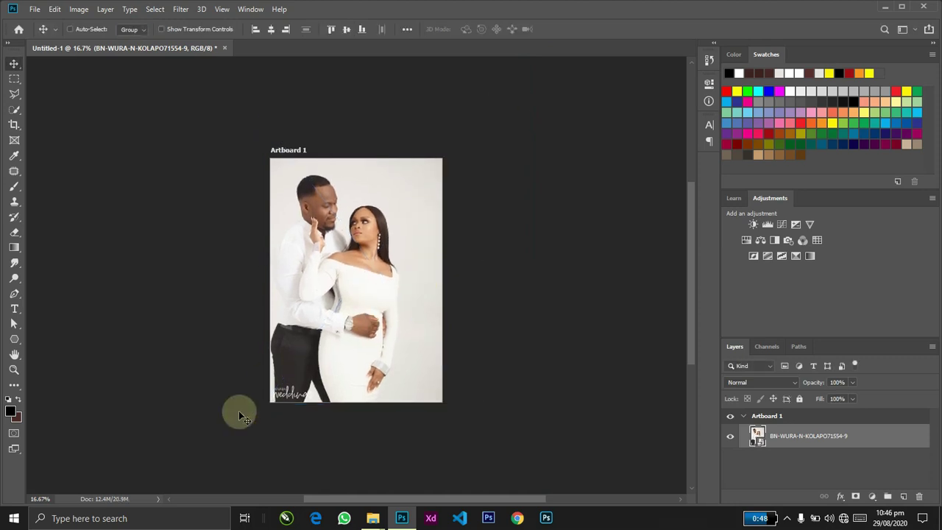
Step: Zoom in on the weddings watermark at the bottom-left of the photo
key(z)
drag(266, 368, 317, 409)
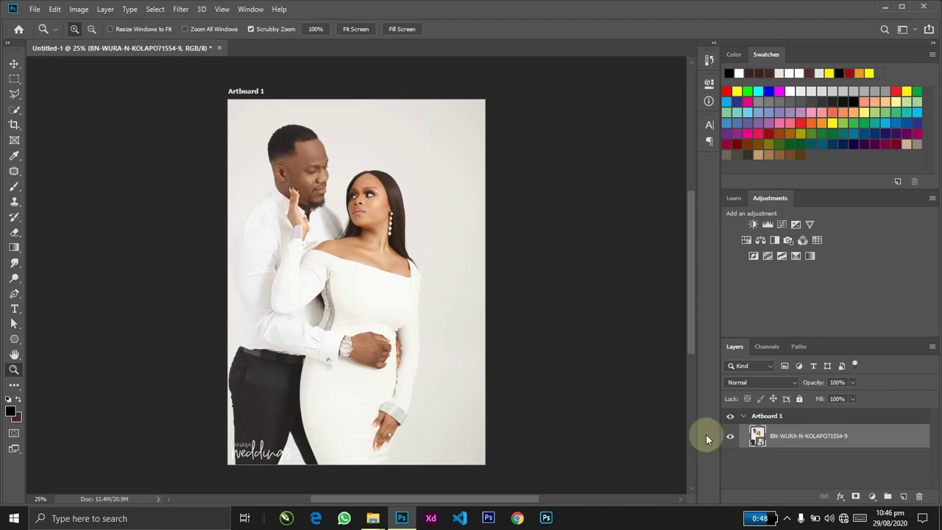
drag(247, 454, 311, 360)
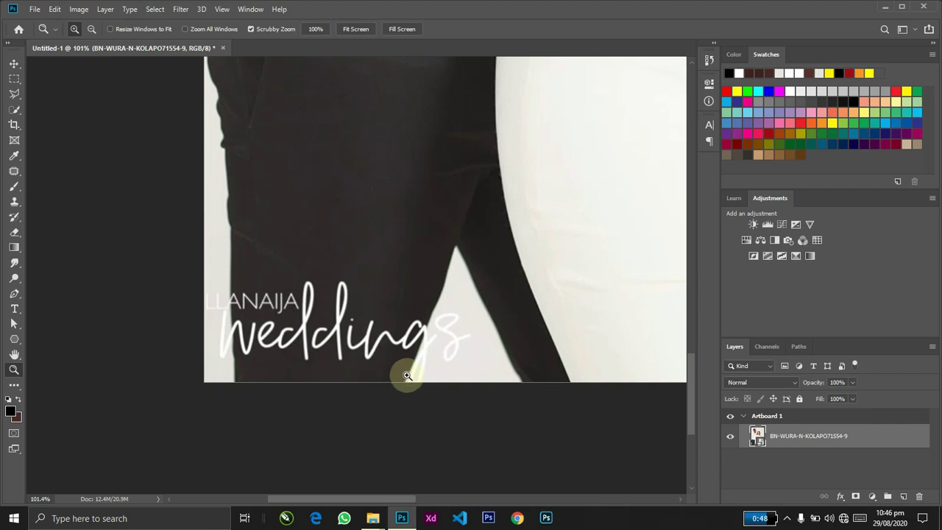
Step: Rasterize the photo layer and zoom closer to the watermark
right_click(845, 440)
click(737, 213)
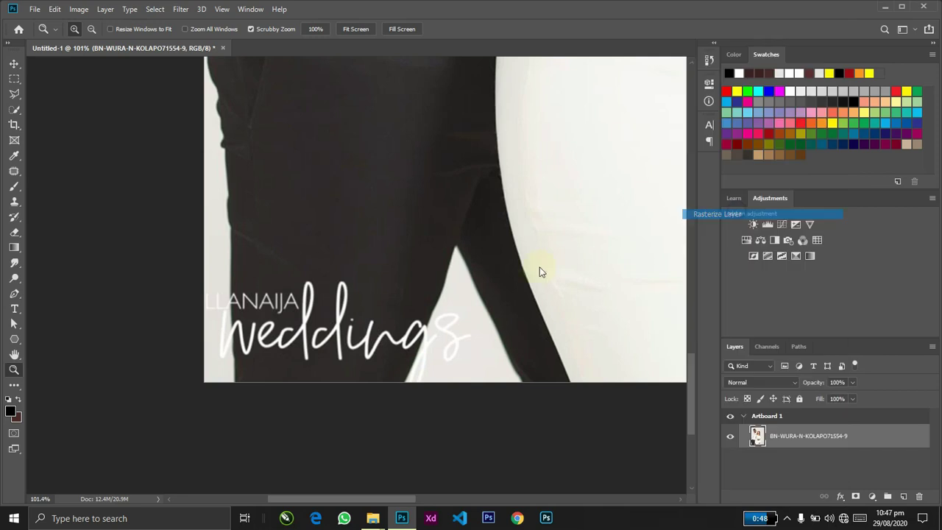
drag(360, 329, 385, 337)
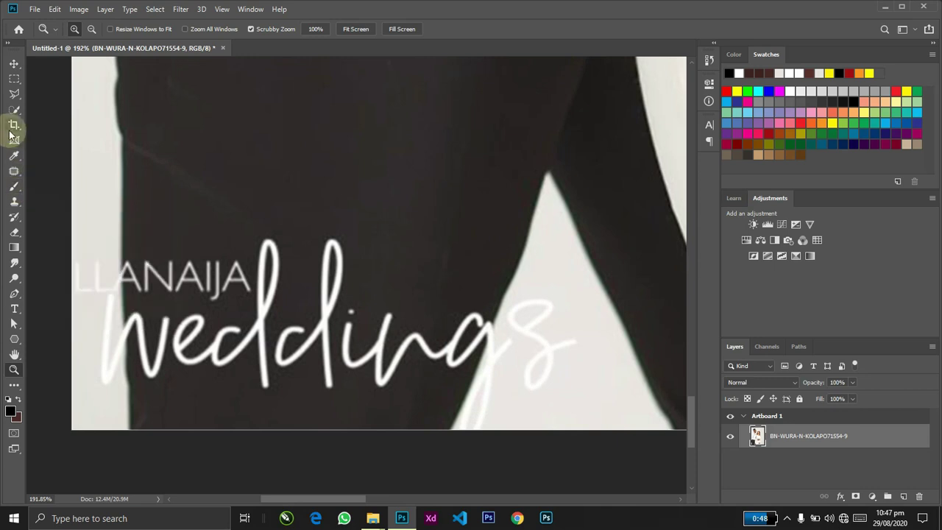
Step: Clone-stamp trouser and background texture over the LLANAIJA letters
click(14, 201)
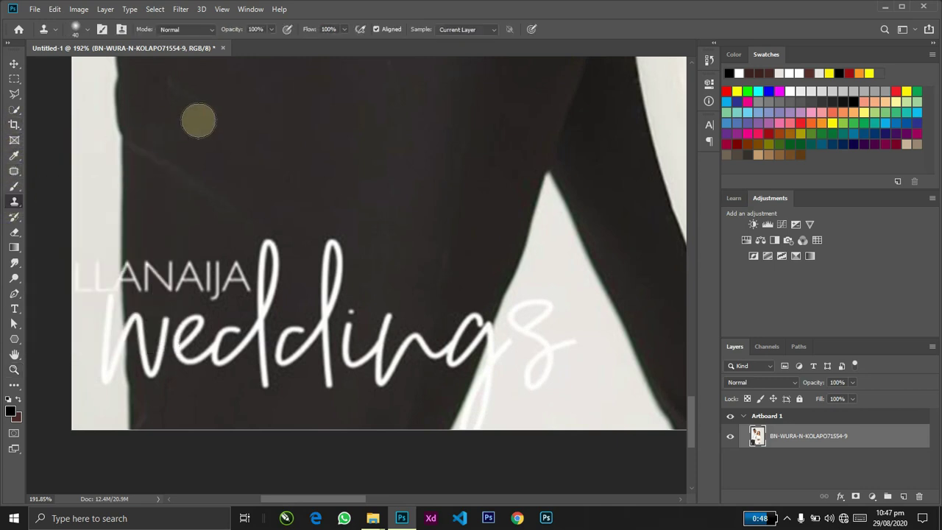
mouse_move(141, 264)
mouse_down()
mouse_move(171, 260)
mouse_move(191, 270)
mouse_move(164, 277)
mouse_up()
click(13, 206)
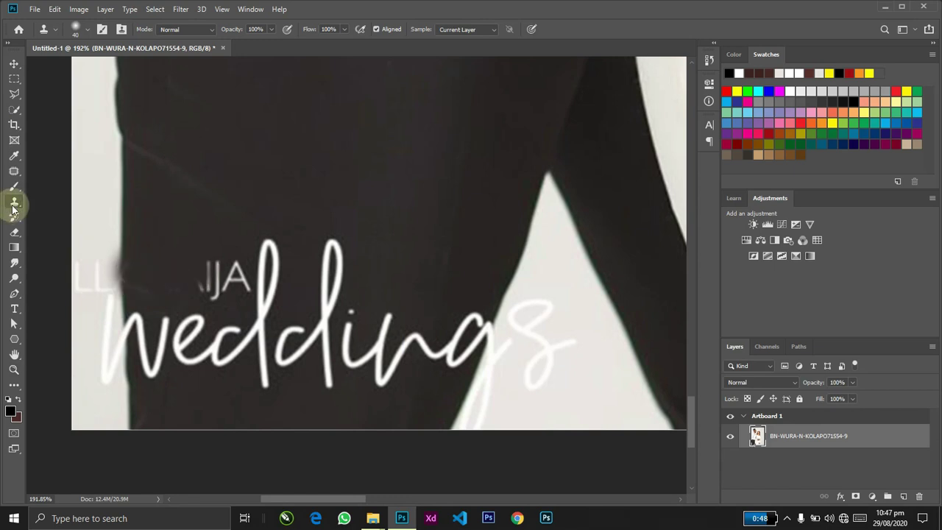
alt+click(152, 133)
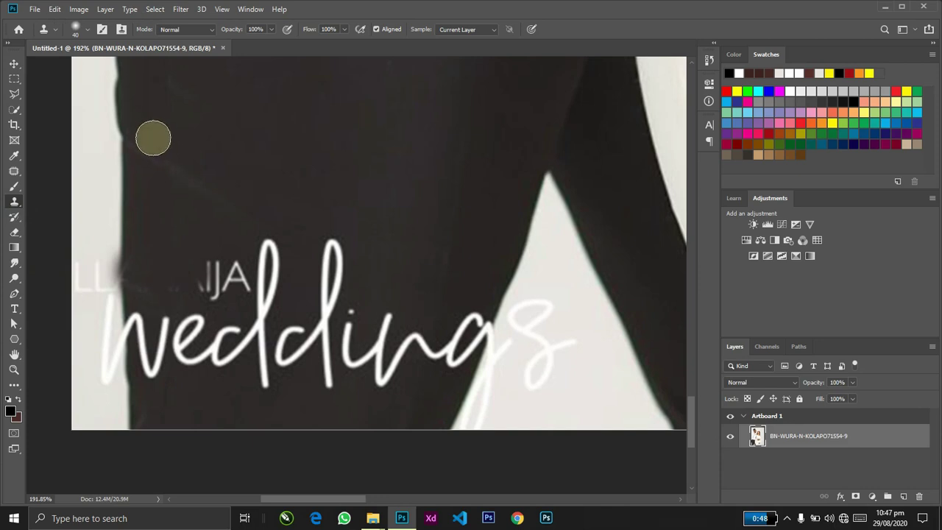
key(bracketright)
mouse_move(185, 267)
mouse_down()
mouse_move(234, 267)
mouse_move(206, 283)
mouse_move(213, 307)
mouse_move(272, 258)
mouse_move(278, 235)
mouse_move(268, 293)
mouse_move(280, 327)
mouse_move(331, 247)
mouse_move(330, 306)
mouse_move(347, 272)
mouse_move(320, 364)
mouse_move(328, 346)
mouse_move(340, 365)
mouse_move(351, 357)
mouse_move(325, 332)
mouse_move(367, 320)
mouse_move(343, 336)
mouse_move(393, 326)
mouse_move(377, 358)
mouse_move(383, 313)
mouse_move(345, 339)
mouse_move(303, 348)
mouse_move(261, 341)
mouse_move(296, 346)
mouse_move(295, 356)
mouse_move(262, 355)
mouse_move(269, 385)
mouse_move(221, 370)
mouse_move(230, 359)
mouse_move(212, 350)
mouse_move(236, 341)
mouse_move(215, 344)
mouse_move(231, 333)
mouse_move(197, 361)
mouse_move(207, 315)
mouse_move(195, 332)
mouse_move(172, 323)
mouse_move(191, 345)
mouse_move(186, 372)
mouse_move(170, 356)
mouse_up()
mouse_move(154, 364)
mouse_down()
mouse_move(159, 328)
mouse_move(167, 390)
mouse_move(153, 387)
mouse_move(133, 305)
mouse_up()
Step: Clone out the remaining weddings strokes, then return to the Move tool
alt+click(289, 214)
mouse_move(309, 374)
mouse_down()
mouse_move(300, 380)
mouse_move(335, 379)
mouse_move(353, 392)
mouse_move(395, 370)
mouse_move(381, 372)
mouse_up()
mouse_move(399, 331)
mouse_down()
mouse_move(421, 333)
mouse_move(424, 357)
mouse_move(437, 356)
mouse_move(449, 346)
mouse_up()
alt+click(431, 242)
mouse_move(469, 293)
mouse_down()
mouse_move(459, 347)
mouse_move(478, 304)
mouse_move(470, 328)
mouse_move(477, 316)
mouse_move(458, 380)
mouse_up()
key(v)
scroll(517, 321, down, 2)
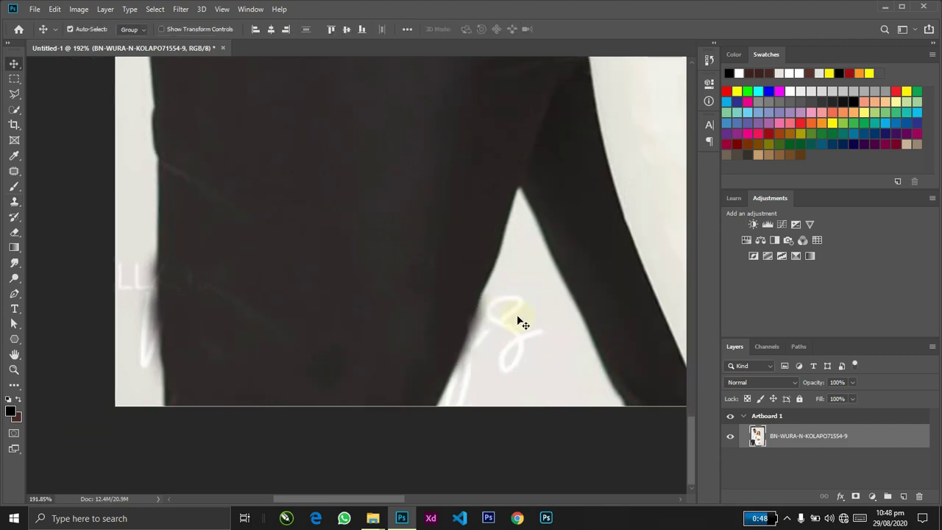
scroll(517, 322, up, 3)
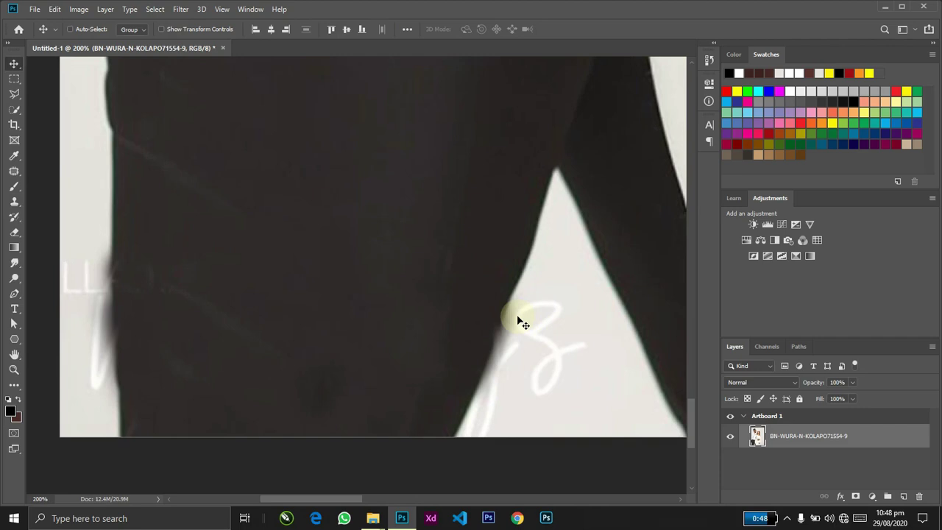
scroll(517, 321, down, 10)
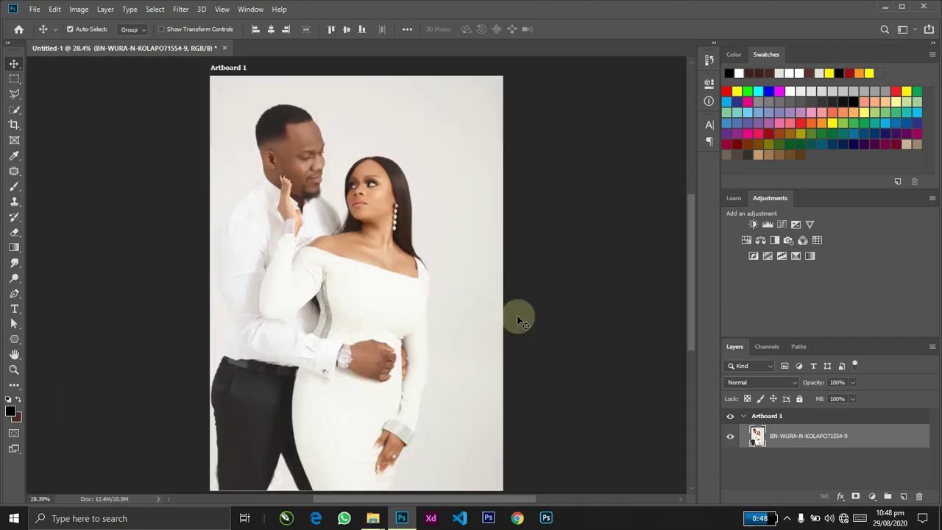
Step: Add a blank Artboard 2 to the right of Artboard 1
scroll(517, 321, down, 1)
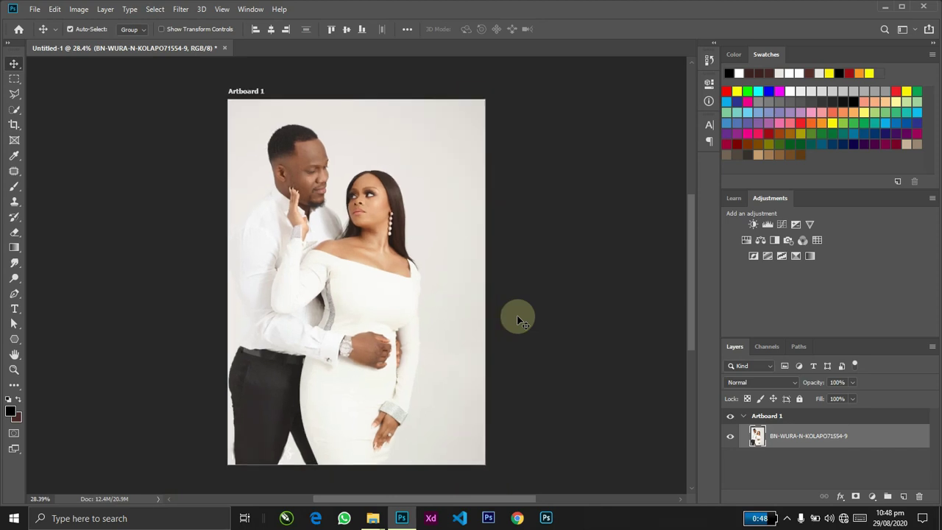
scroll(516, 315, up, 1)
scroll(516, 315, down, 1)
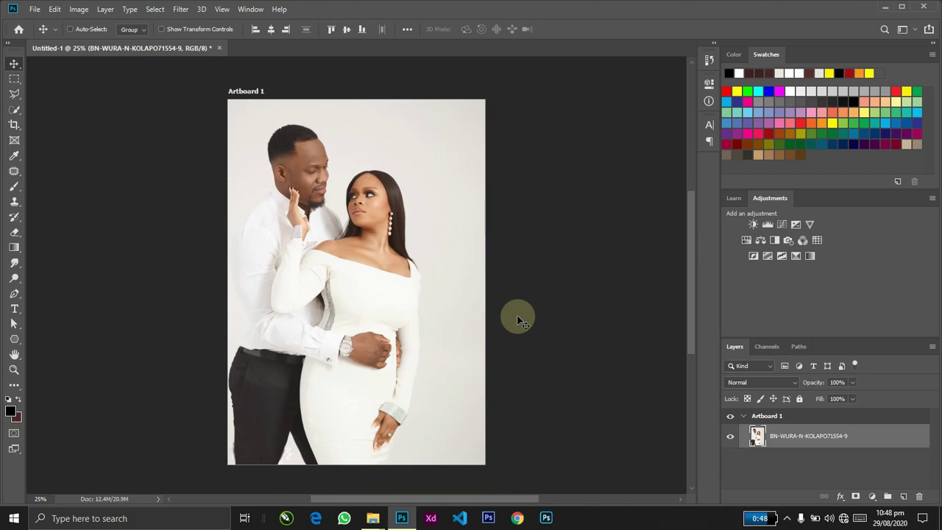
click(245, 94)
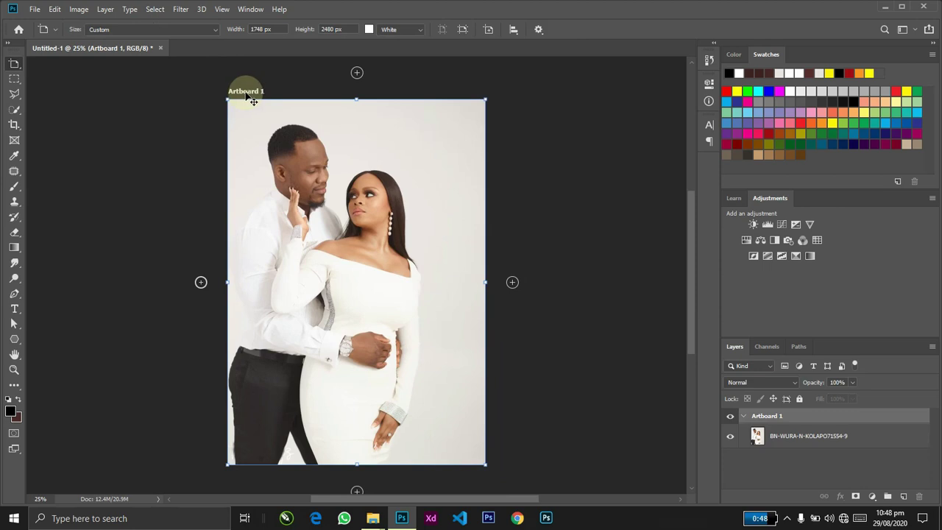
click(512, 281)
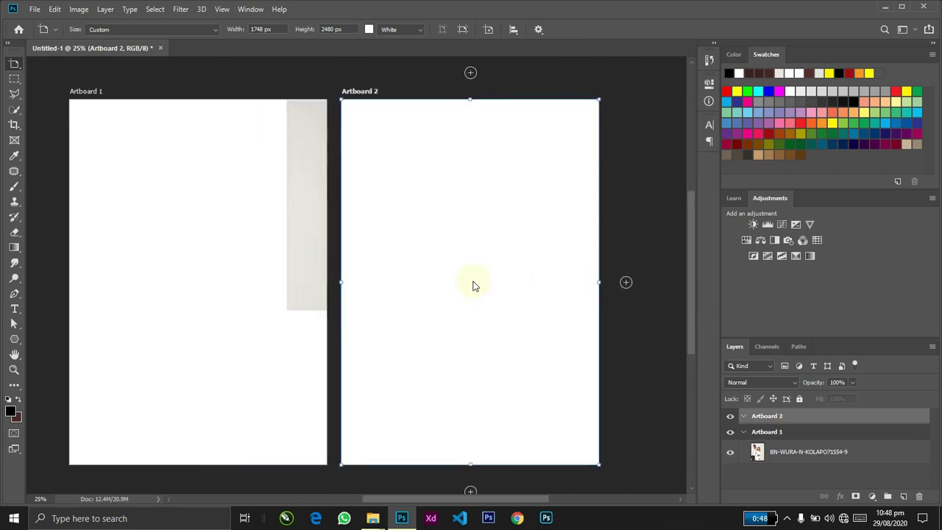
key(t)
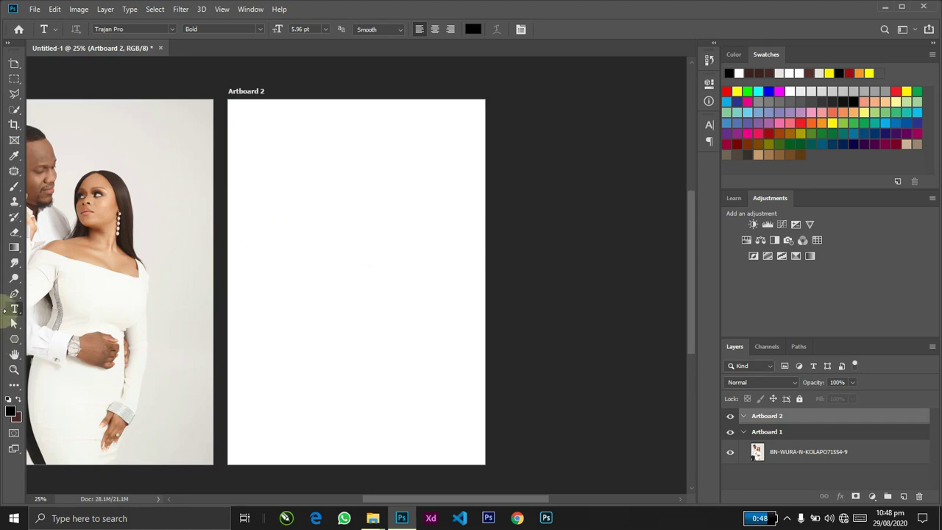
Step: Place a text layer on Artboard 2 and replace the placeholder with the couple's names line
click(285, 209)
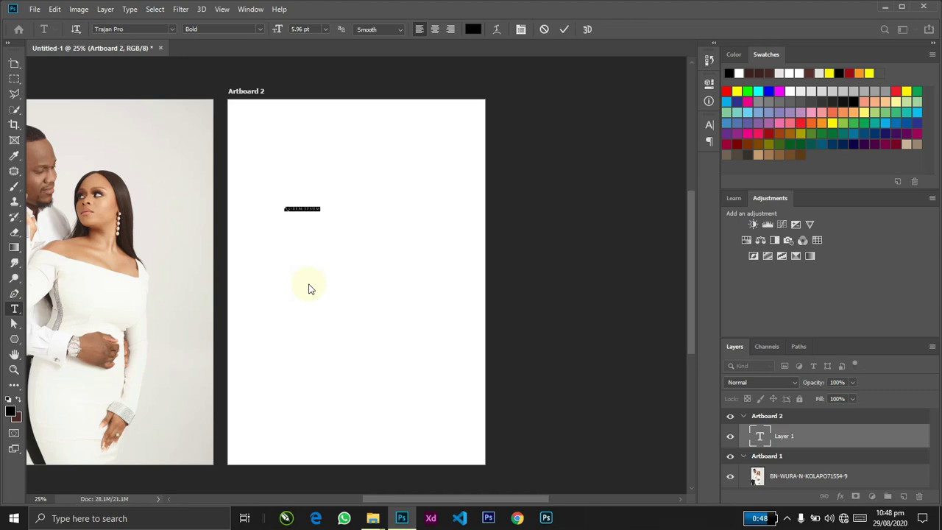
key(Left)
key(ctrl+Right)
key(ctrl+a)
text(wura kolapo weds2020)
Step: Type the 30TH AUGUST, 2020 date line and commit the text block
key(shift+Home)
key(Left)
text(AUGUST 2020SEUN)
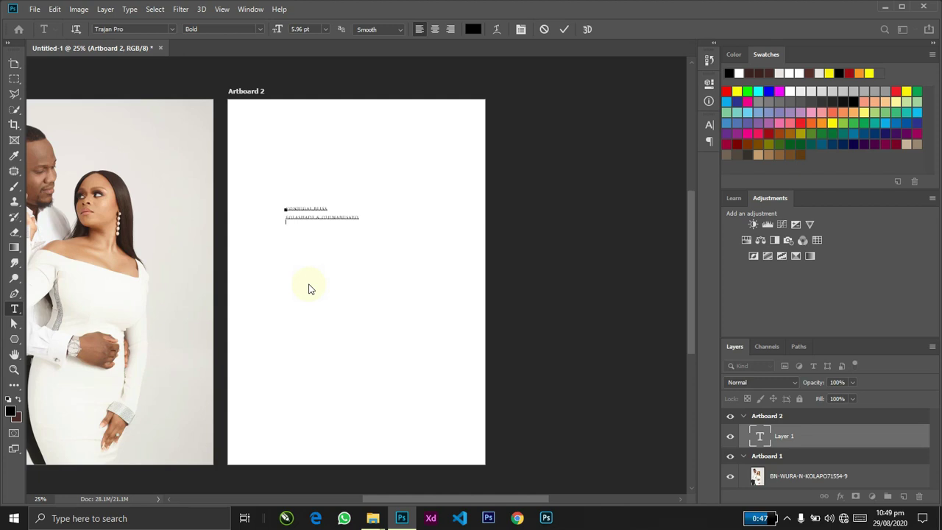
text(20)
text( AUGUST)
text(, 2020)
key(ctrl+Return)
Step: Zoom in on the text block and try deleting the CONJUGAL BLISS line, then undo
key(z)
drag(269, 230, 351, 241)
key(v)
double_click(351, 226)
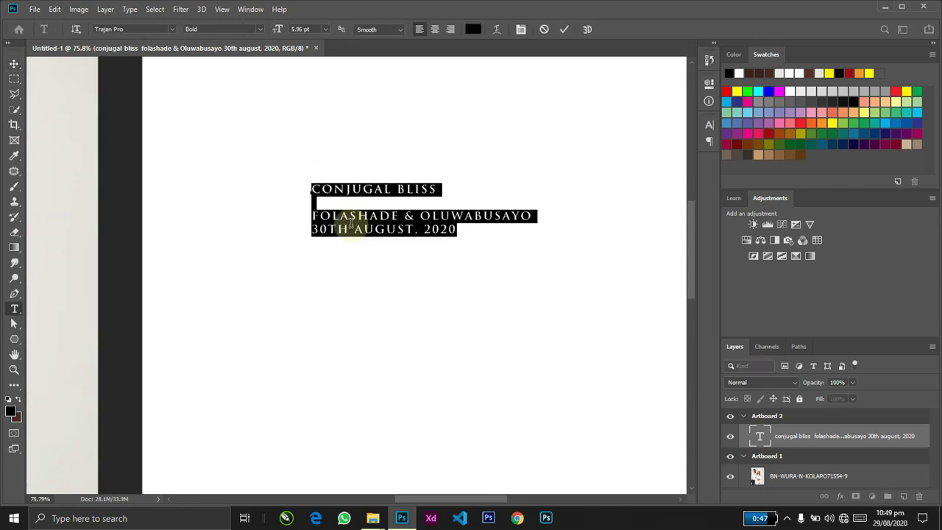
click(350, 222)
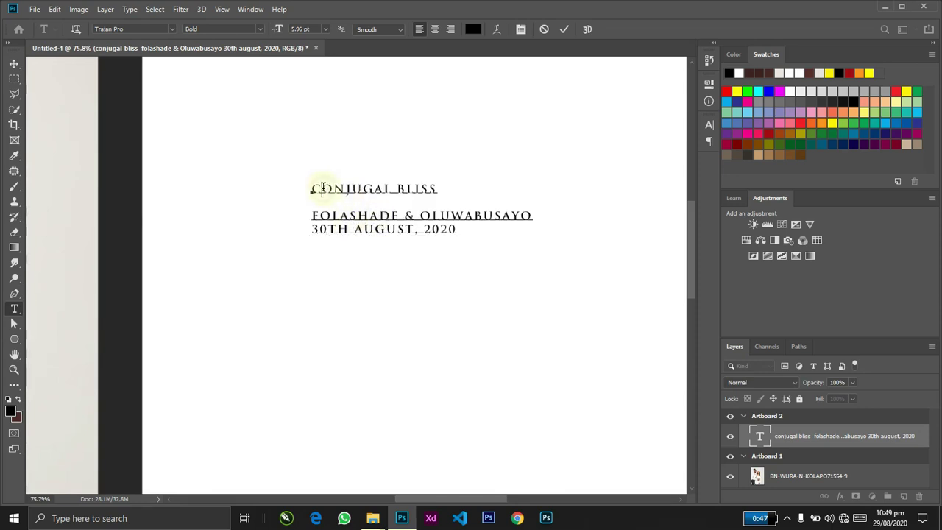
triple_click(322, 187)
click(322, 187)
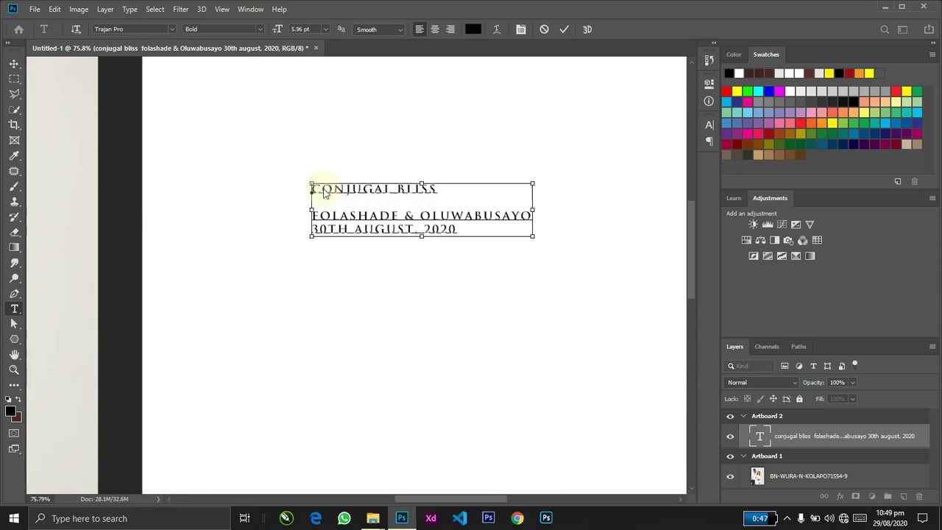
key(Delete)
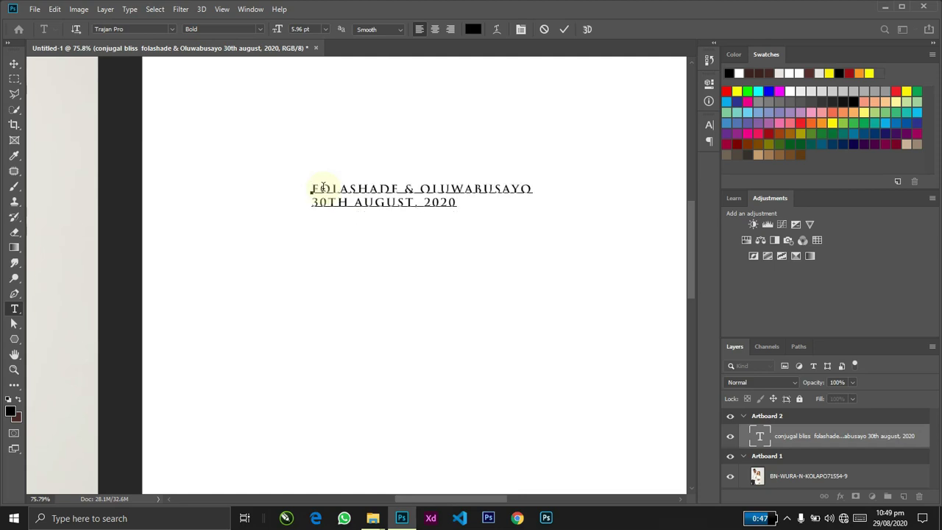
key(ctrl+Return)
key(ctrl+z)
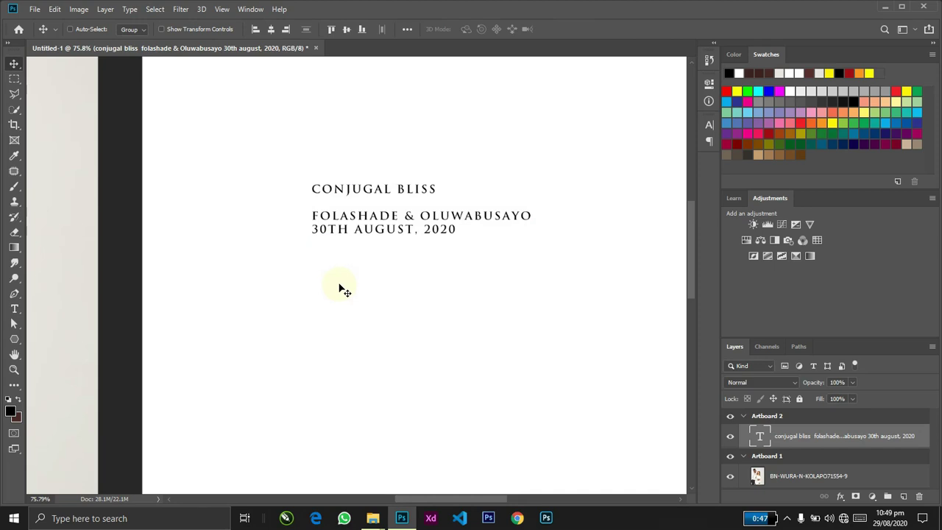
Step: Delete the CONJUGAL BLISS line and blank lines, then duplicate the block lower down
key(t)
key(Return)
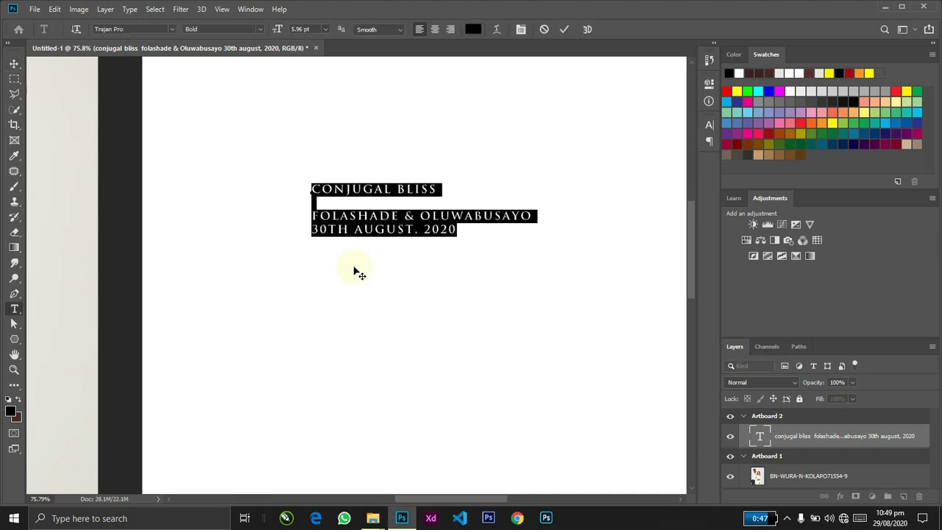
click(335, 186)
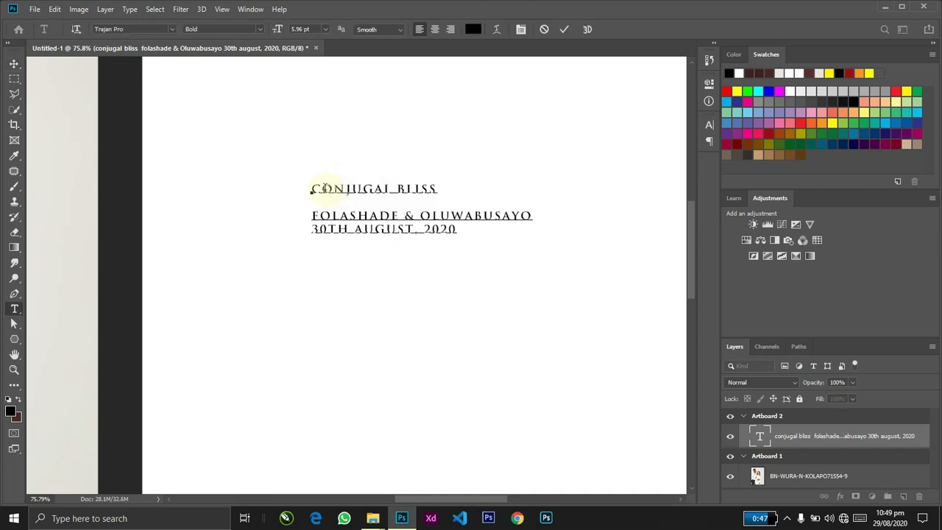
drag(313, 188, 470, 190)
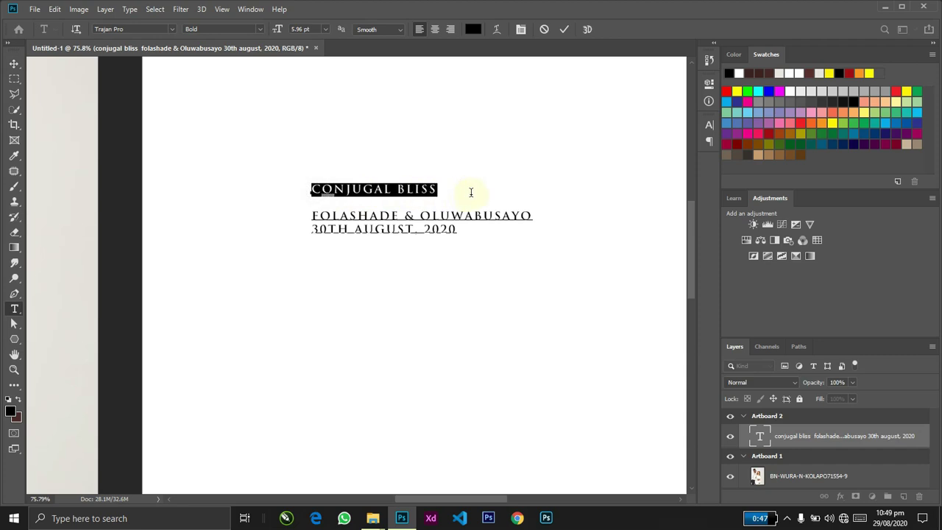
key(BackSpace)
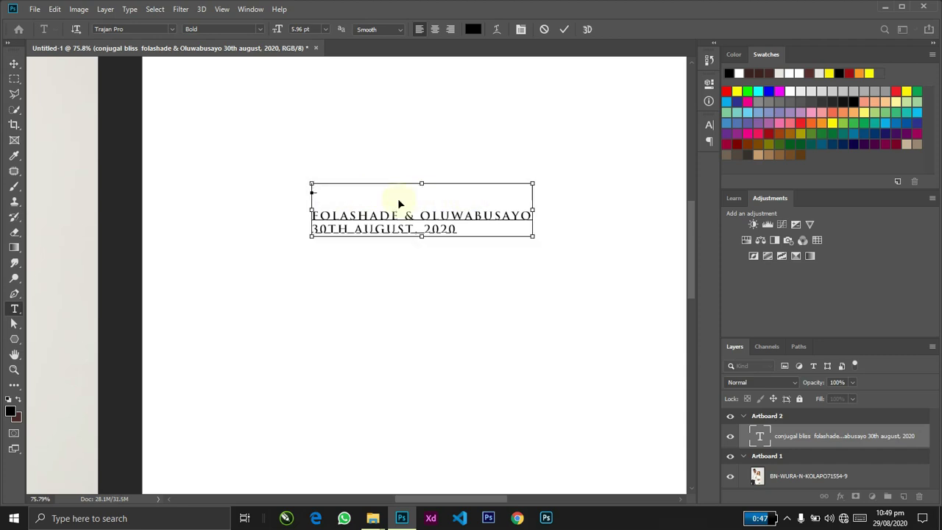
key(Delete)
key(Delete)
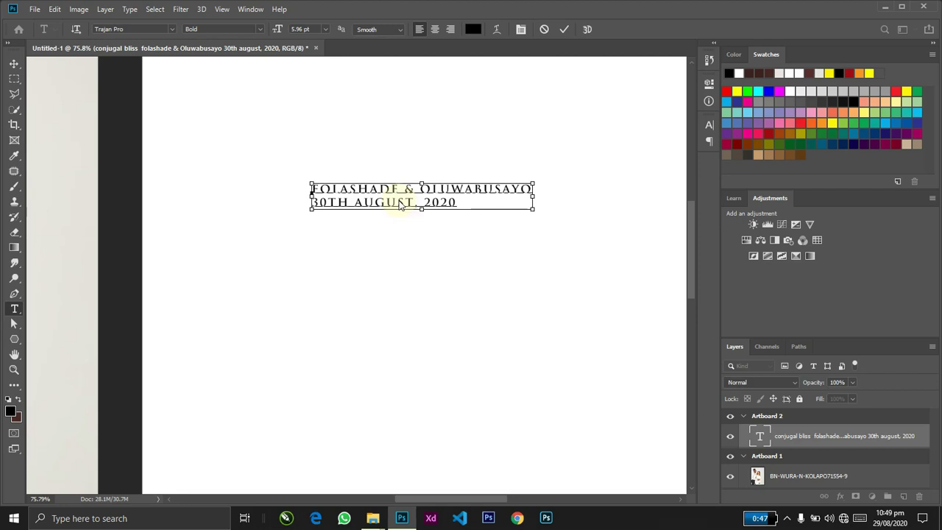
key(ctrl+Return)
key(v)
drag(427, 189, 436, 308)
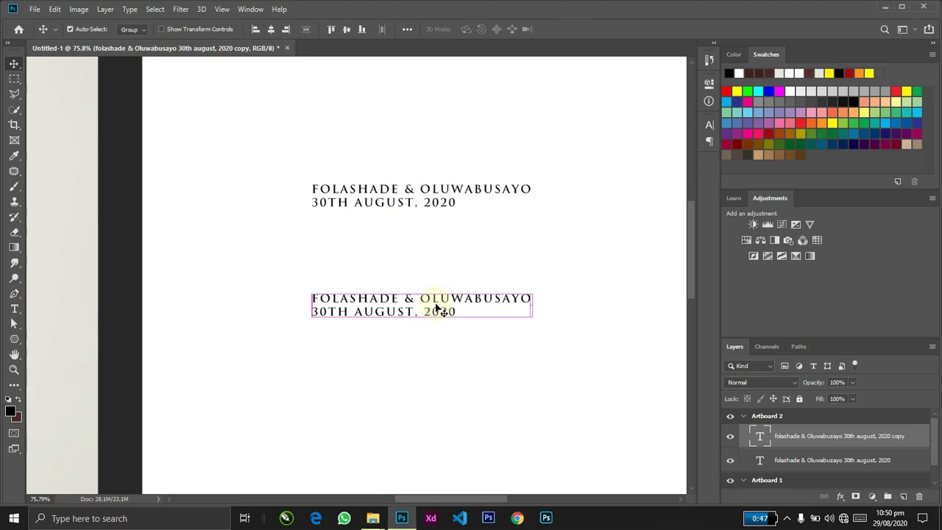
Step: Retype the copied block as CONJUGAL BLISS, broken onto two lines
double_click(436, 308)
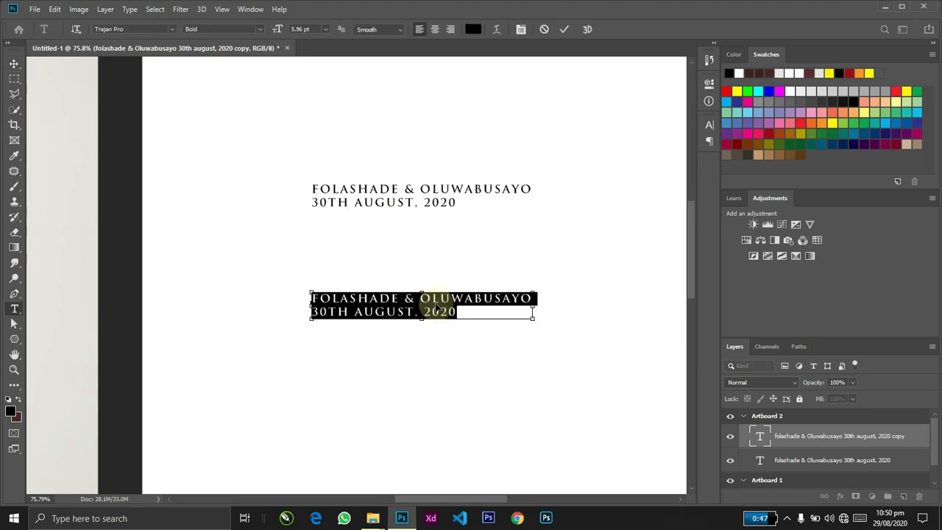
text(CONJUGAL BLISS)
key(ctrl+Return)
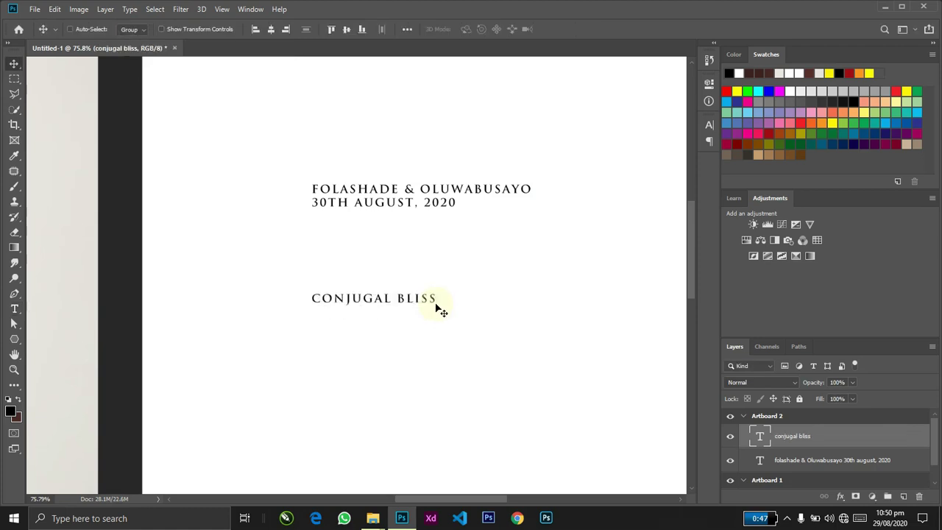
double_click(436, 301)
click(397, 298)
key(Return)
key(ctrl+Return)
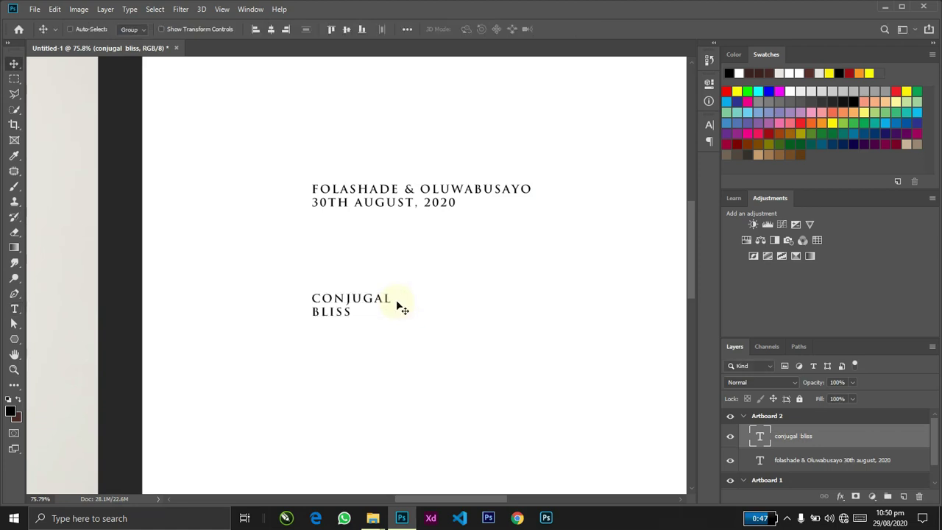
Step: Delete the BLISS line so this layer reads CONJUGAL only
double_click(398, 304)
click(398, 304)
double_click(397, 298)
click(398, 298)
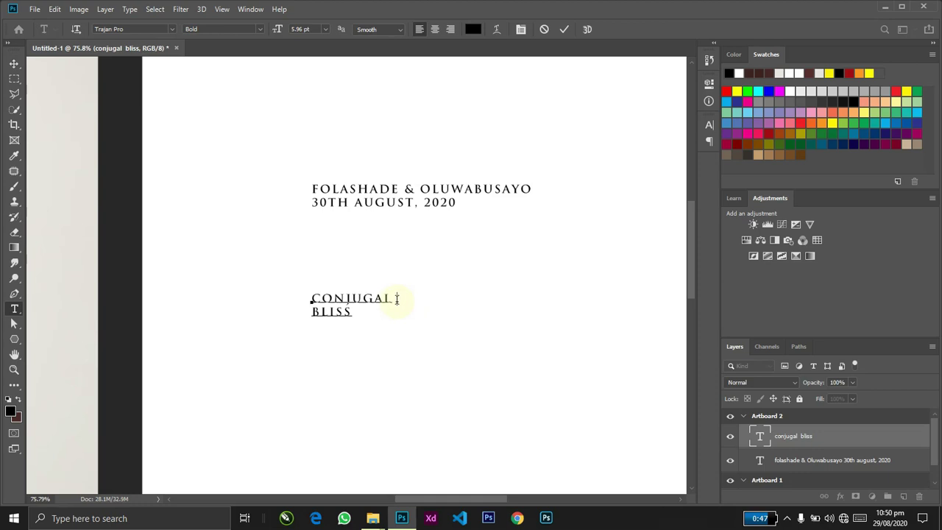
key(Down)
key(shift+Home)
key(ctrl+h)
key(BackSpace)
key(ctrl+Return)
Step: Duplicate CONJUGAL below itself as a BLISS layer, nudge it down, and zoom in
alt+drag(397, 307, 394, 319)
double_click(393, 317)
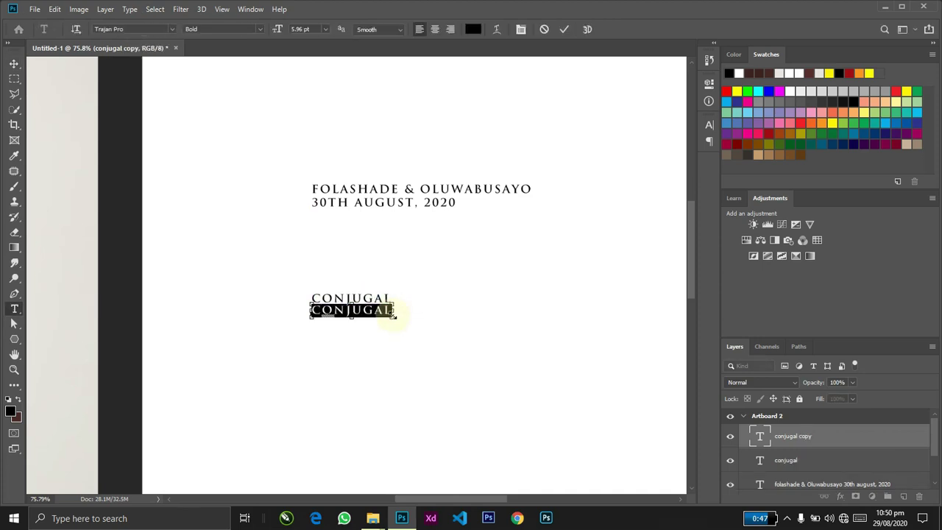
text(BLISS)
key(ctrl+Return)
key(Down)
key(Down)
key(Down)
key(Down)
key(Down)
key(z)
drag(378, 326, 403, 347)
key(v)
double_click(379, 331)
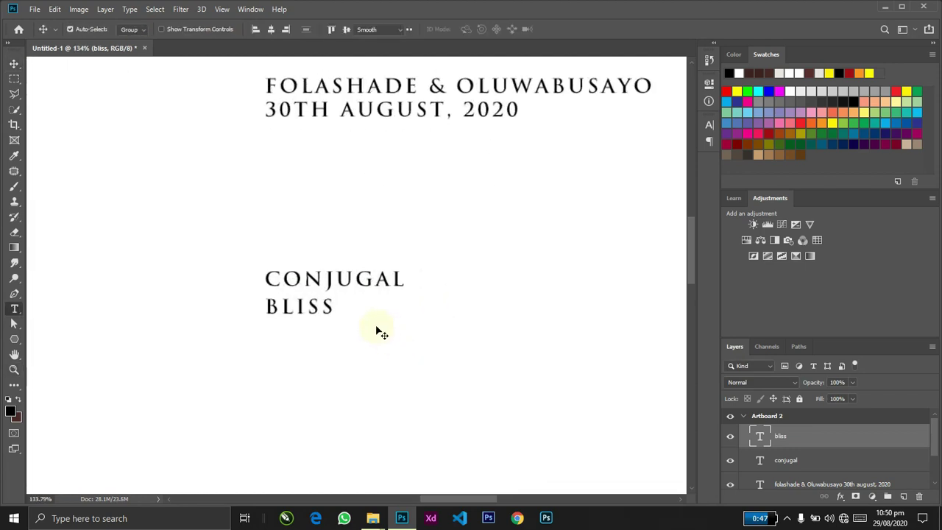
Step: Set the BLISS text in Lato Black
key(ctrl+Return)
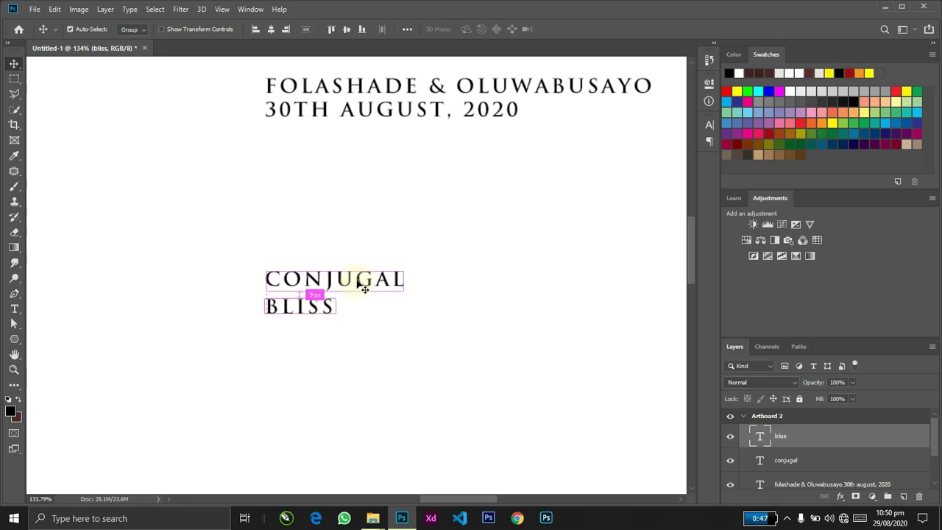
ctrl+click(362, 282)
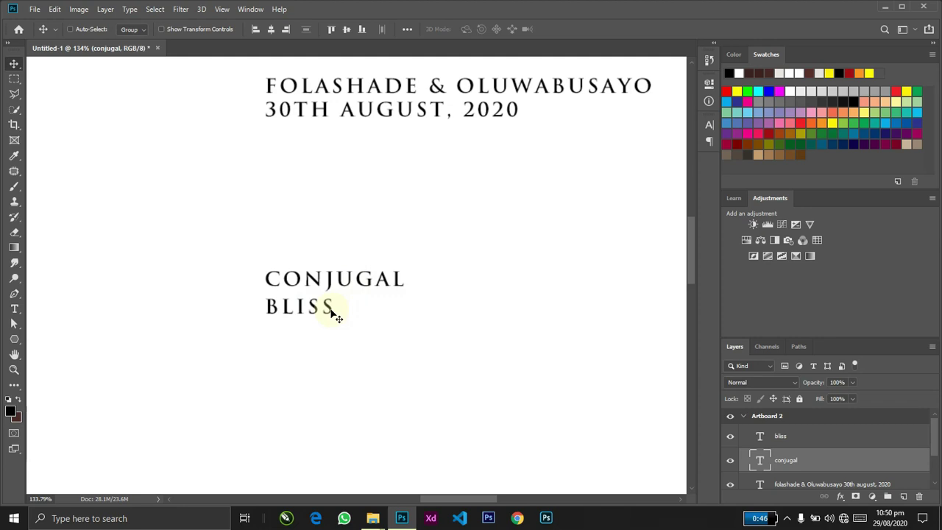
double_click(332, 314)
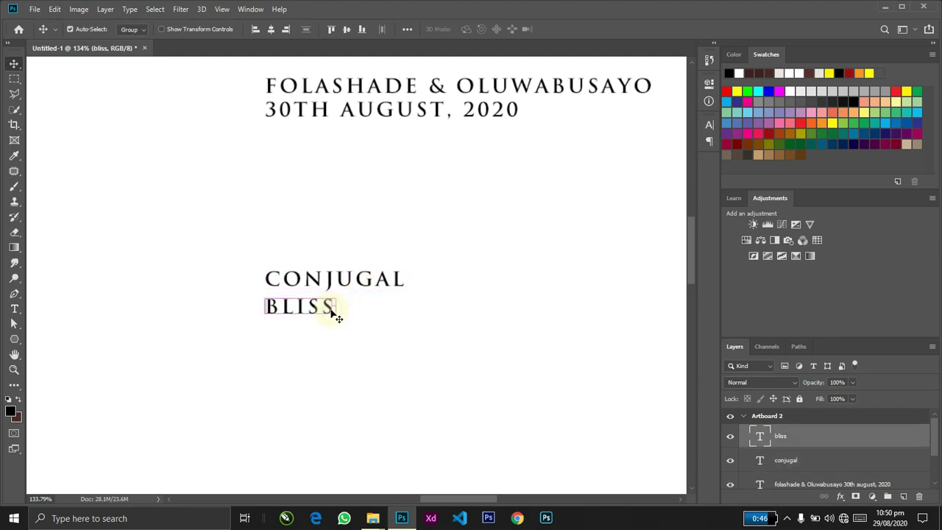
click(129, 28)
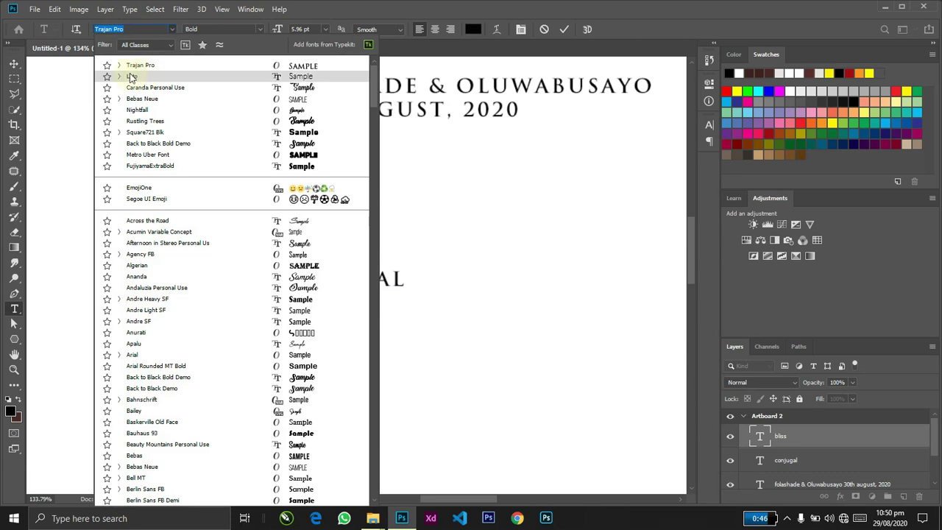
click(118, 76)
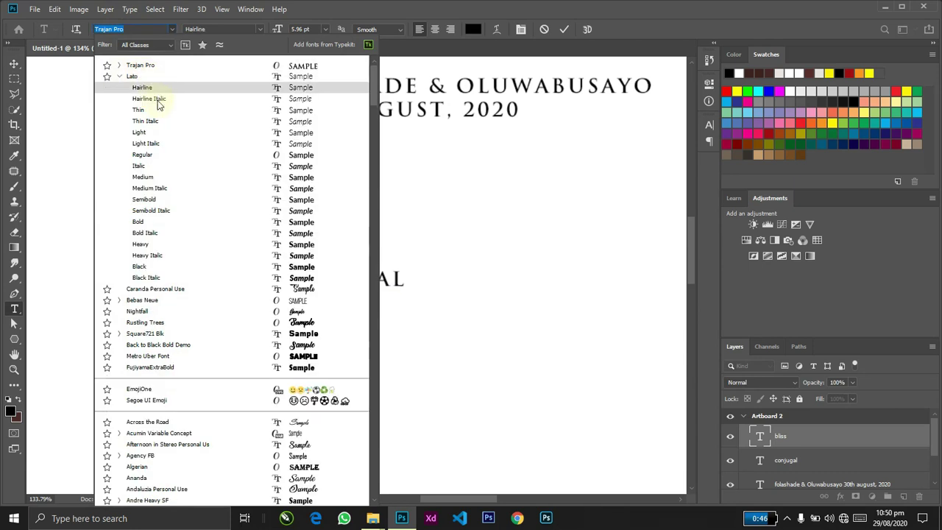
click(140, 266)
key(ctrl+Return)
Step: Scale BLISS up slightly with Free Transform and reselect its text
key(ctrl+t)
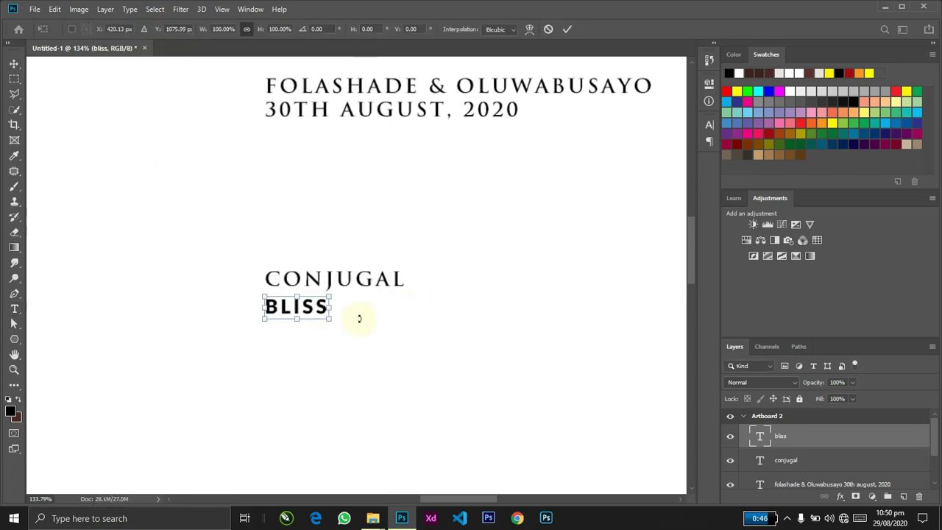
drag(331, 318, 333, 319)
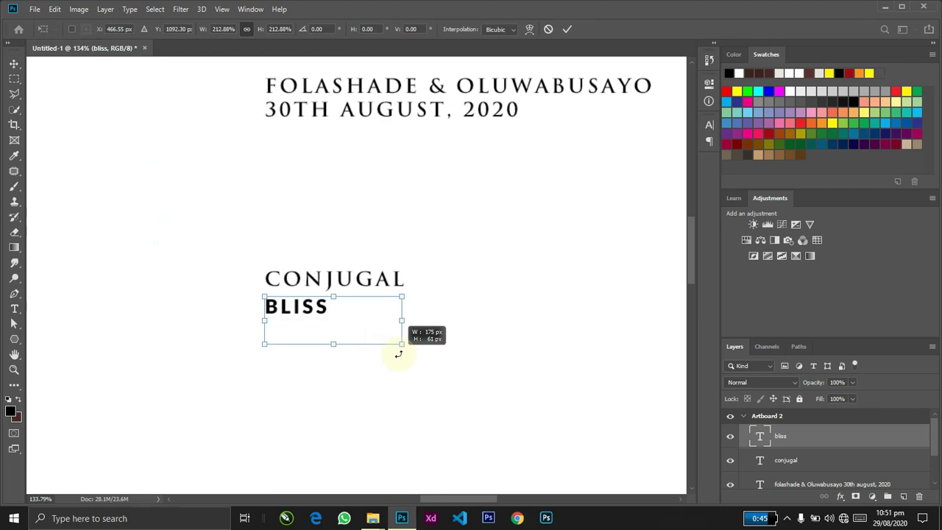
key(Return)
key(t)
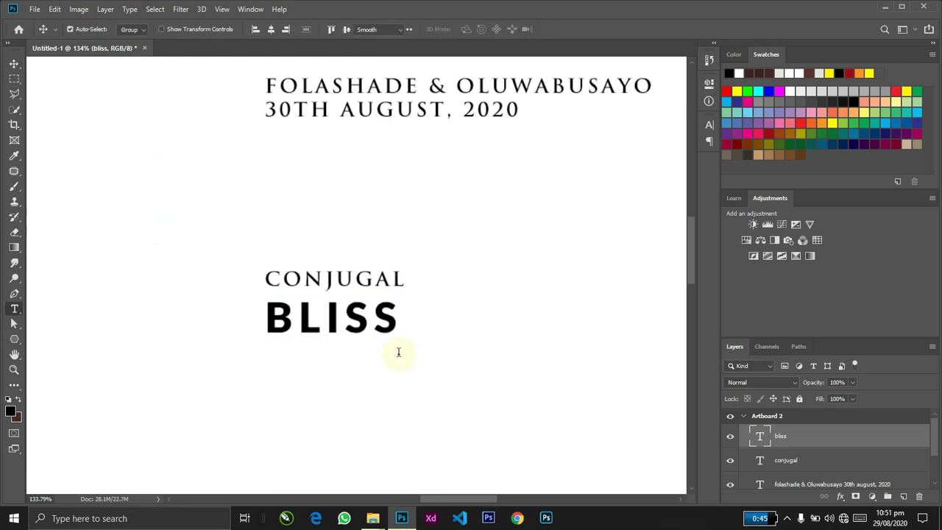
double_click(395, 353)
Step: Set BLISS tracking to -20 in the Character panel, then tighten it to -40
key(ctrl+t)
click(643, 167)
text(40)
key(Return)
text(20)
key(Return)
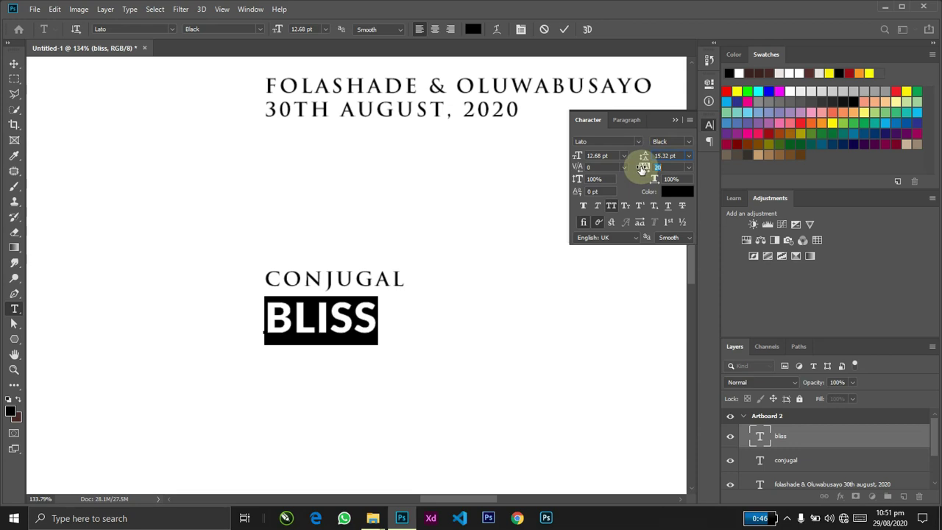
text(-20)
key(Return)
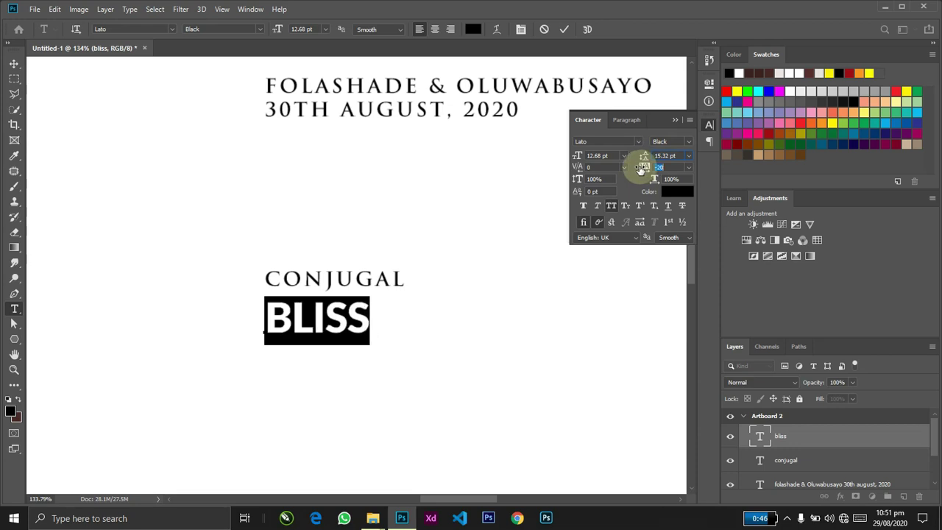
drag(641, 168, 635, 168)
Step: Close the Character panel, commit BLISS, and zoom in on CONJUGAL BLISS
click(674, 120)
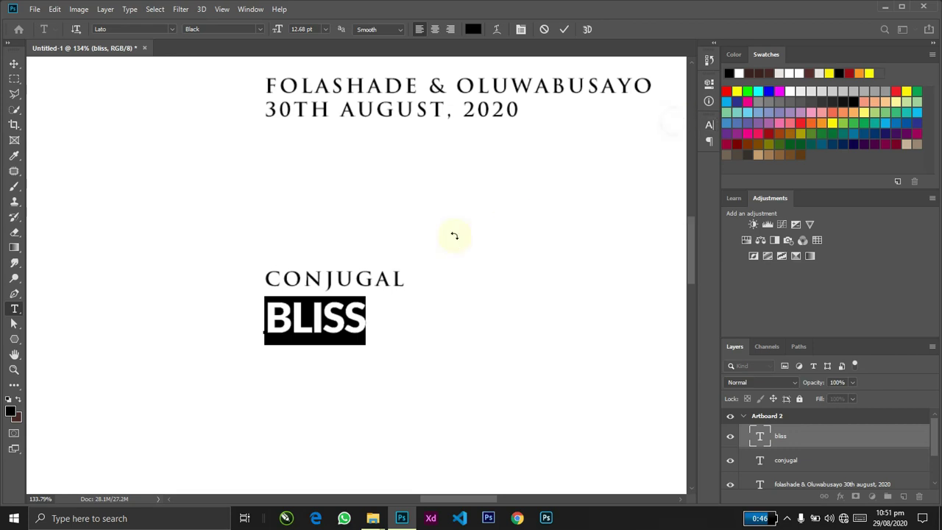
key(Escape)
key(v)
key(z)
drag(373, 298, 427, 327)
Step: Move CONJUGAL down onto BLISS and scale it to about 87.6% to match BLISS's width
key(v)
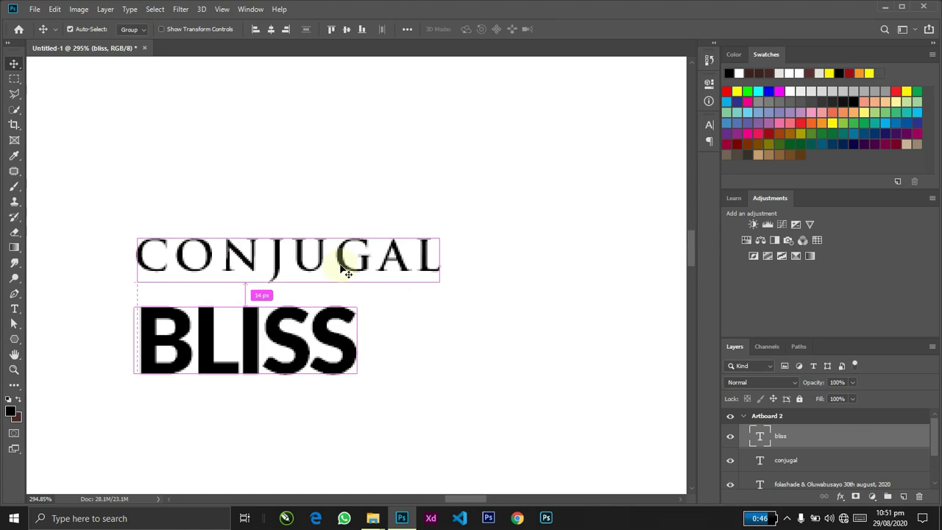
ctrl+click(341, 262)
drag(343, 258, 344, 277)
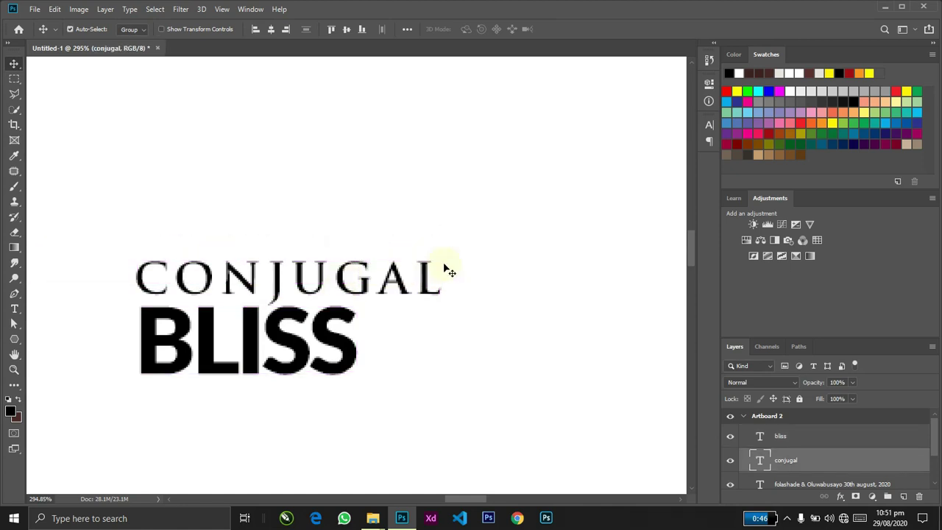
key(ctrl+t)
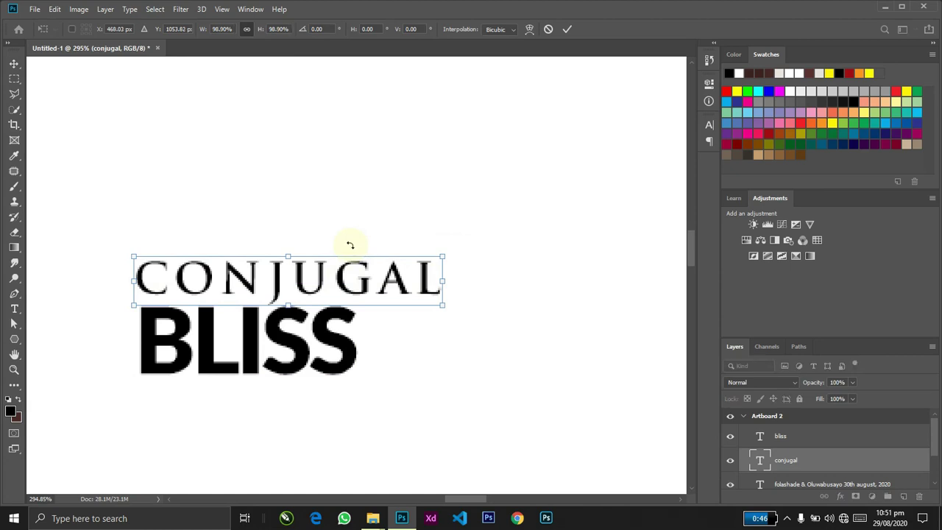
drag(350, 244, 351, 249)
drag(442, 258, 343, 254)
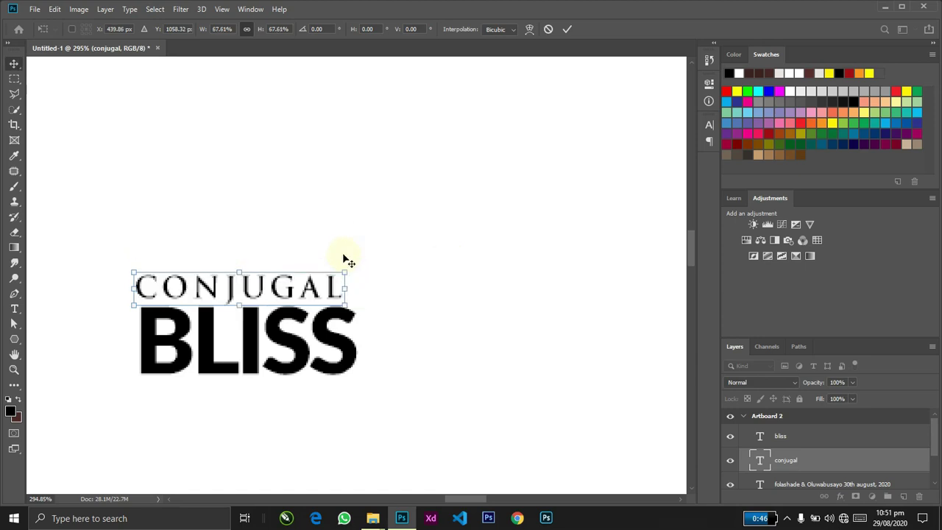
key(Return)
key(ctrl+0)
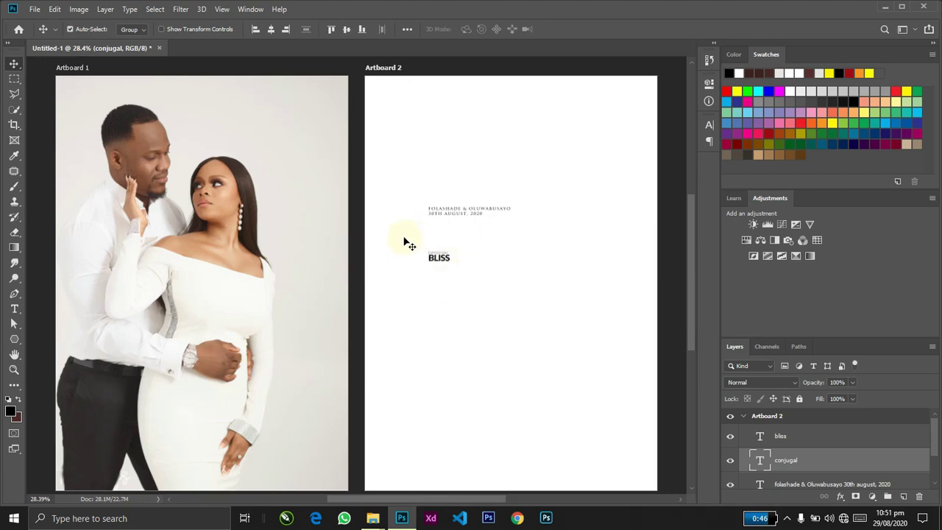
Step: Select CONJUGAL and BLISS together and drag them onto the photo artboard's top right
drag(402, 237, 522, 292)
key(ctrl+z)
key(ctrl+t)
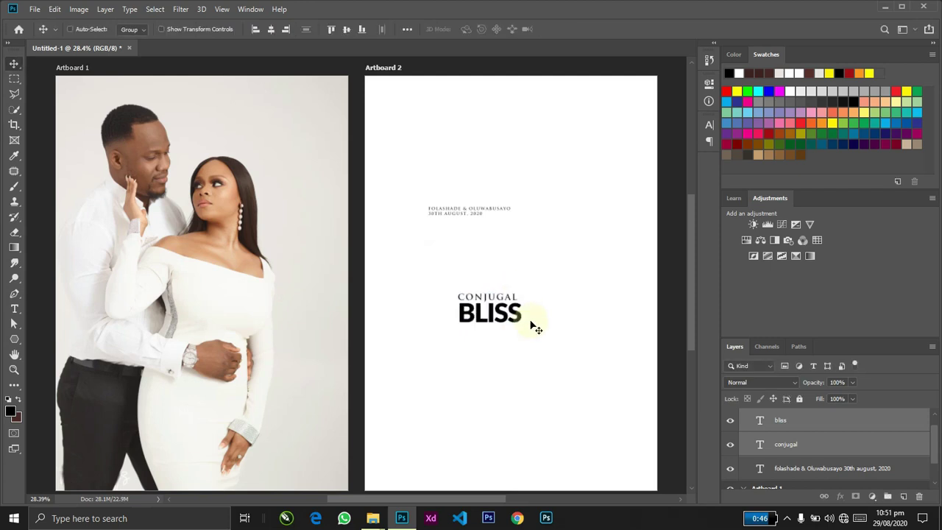
drag(529, 323, 151, 120)
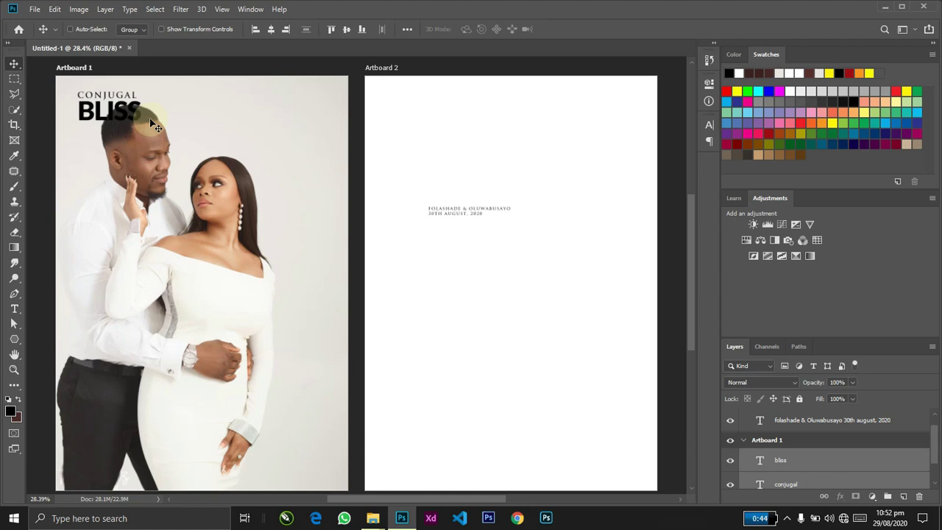
drag(150, 124, 331, 471)
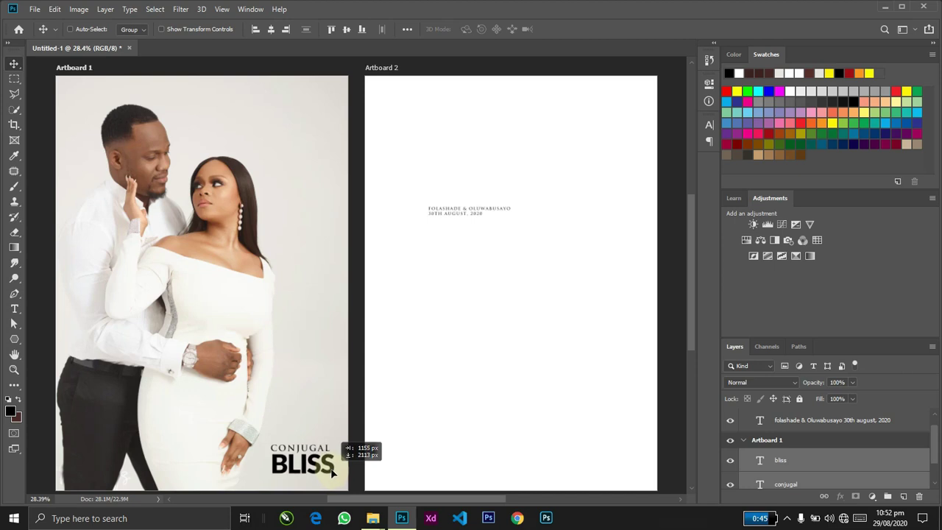
drag(332, 471, 316, 150)
Step: Shrink the CONJUGAL BLISS badge in two passes and settle it in the photo's top-right corner
key(ctrl+t)
key(Return)
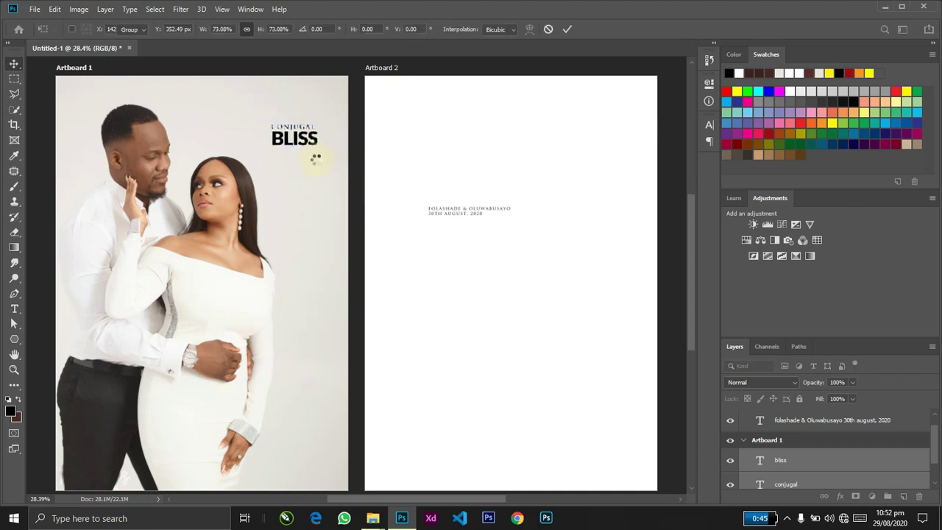
drag(311, 158, 324, 164)
key(z)
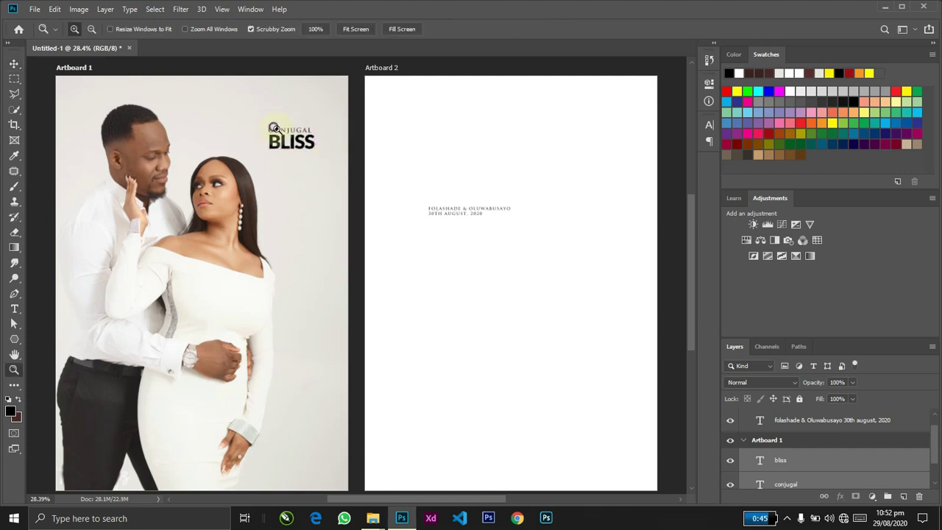
click(274, 127)
key(v)
key(ctrl+t)
drag(361, 124, 350, 126)
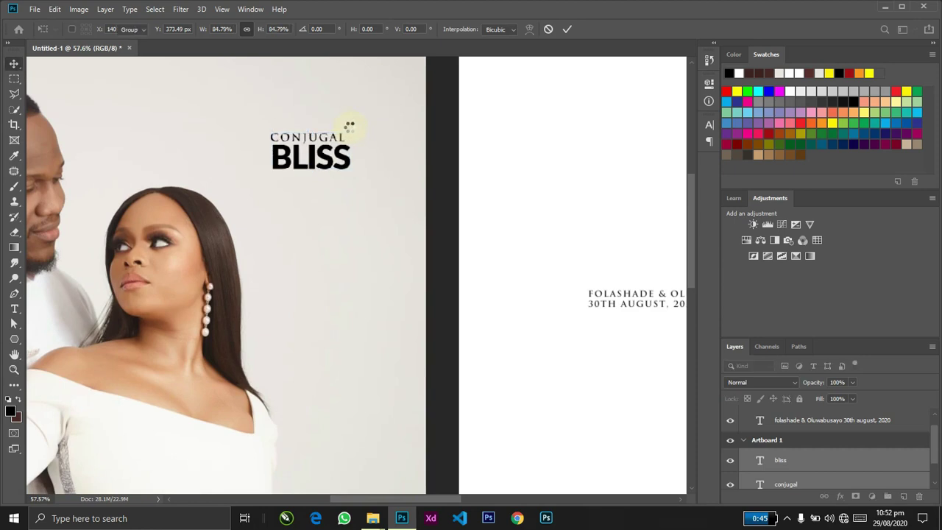
key(Return)
key(ctrl+0)
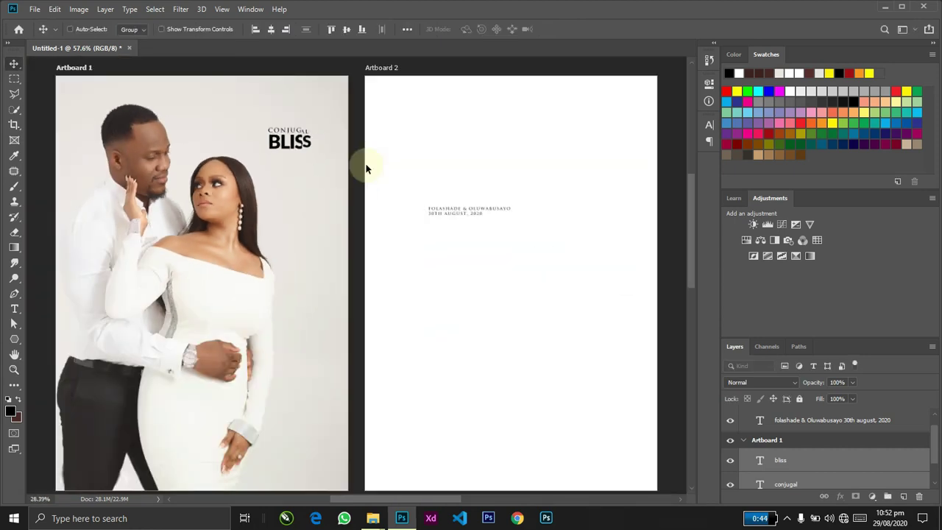
Step: Zoom in to check the badge, then fit both artboards and select the names-and-date text
key(z)
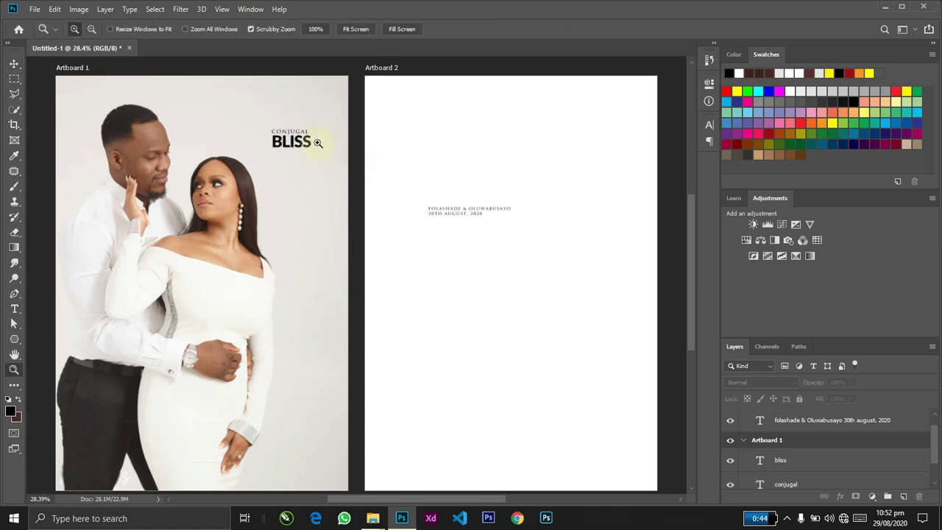
mouse_move(314, 141)
mouse_down()
mouse_move(330, 157)
mouse_move(316, 139)
mouse_up()
key(v)
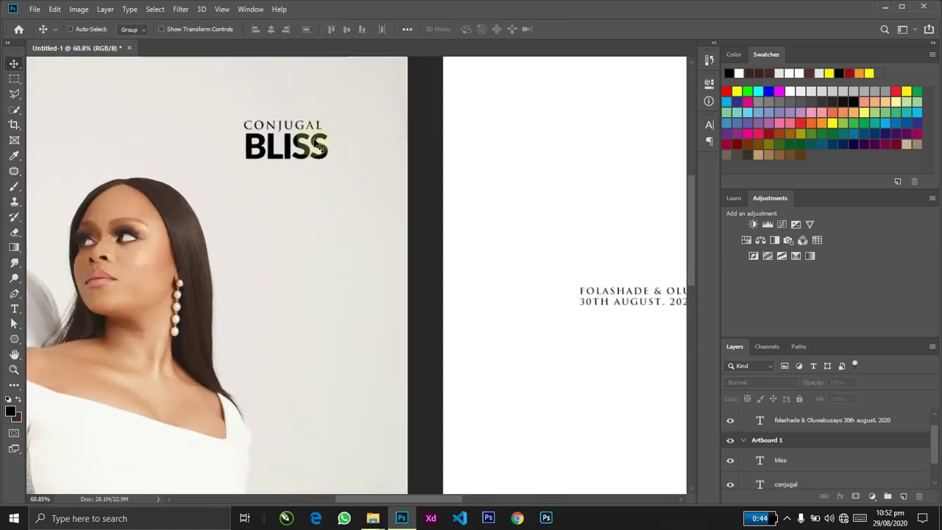
ctrl+click(308, 128)
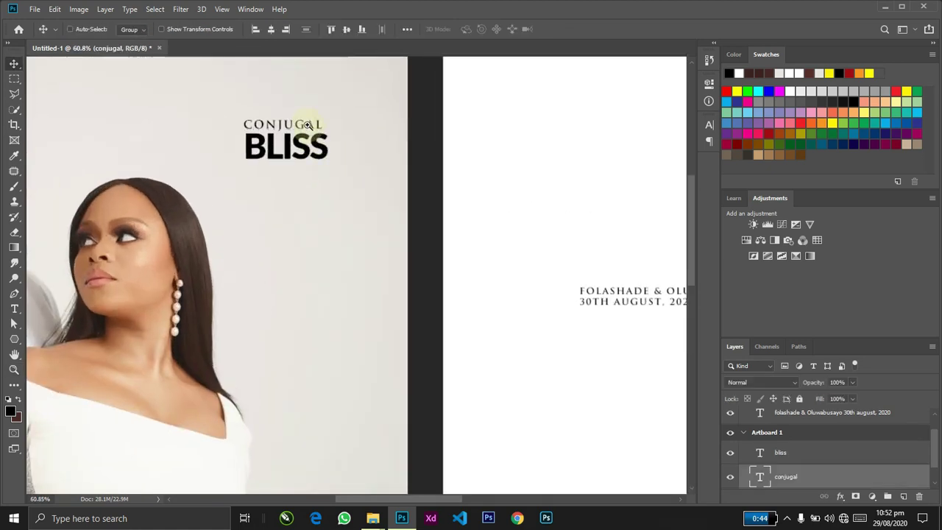
key(z)
key(ctrl+0)
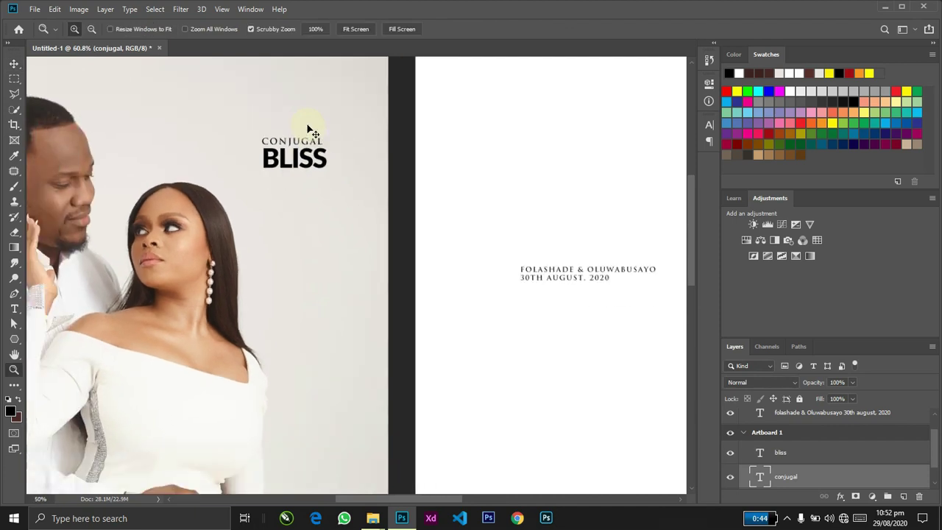
key(v)
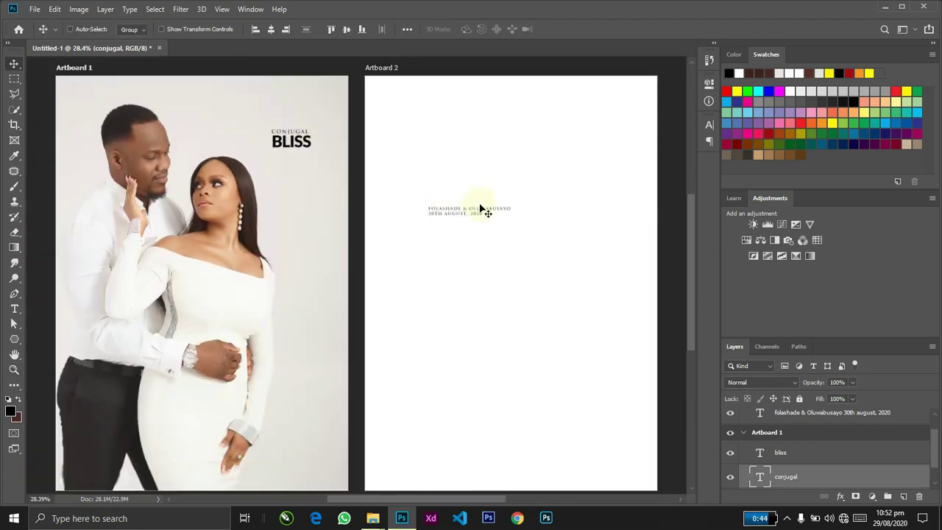
ctrl+click(485, 214)
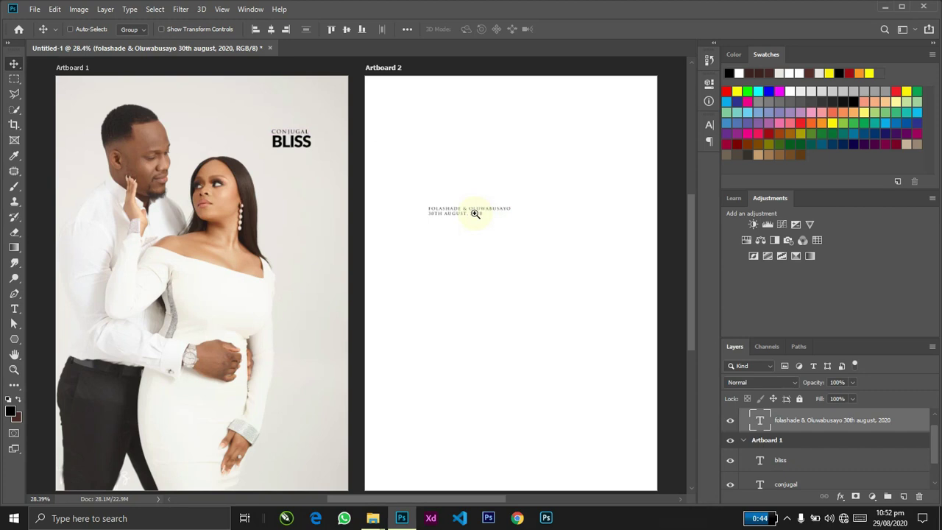
Step: Delete the 30th August, 2020 date line from the names text layer
scroll(493, 229, up, 2)
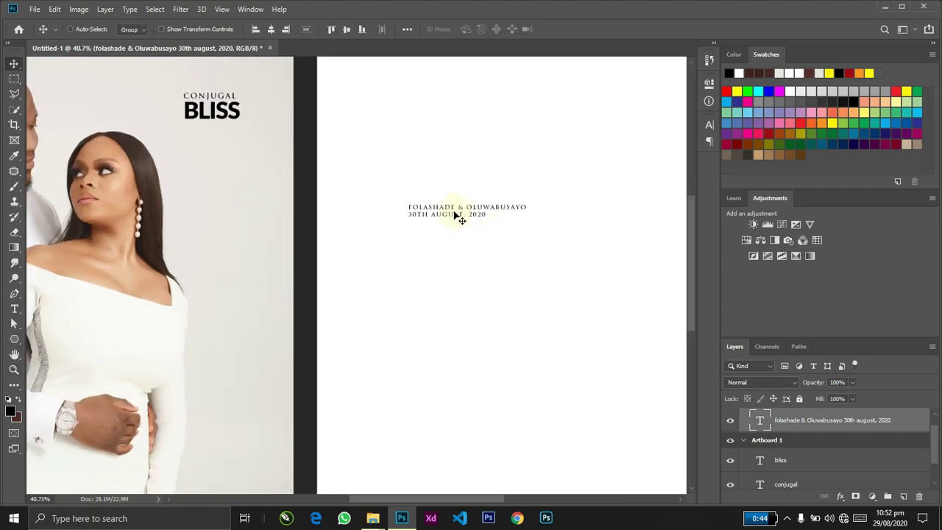
double_click(453, 219)
click(449, 214)
triple_click(450, 213)
key(ctrl+c)
key(BackSpace)
key(ctrl+Return)
Step: Duplicate the names layer below, replace its text with the date, and reposition the names line
drag(466, 206, 483, 266)
triple_click(483, 270)
key(ctrl+v)
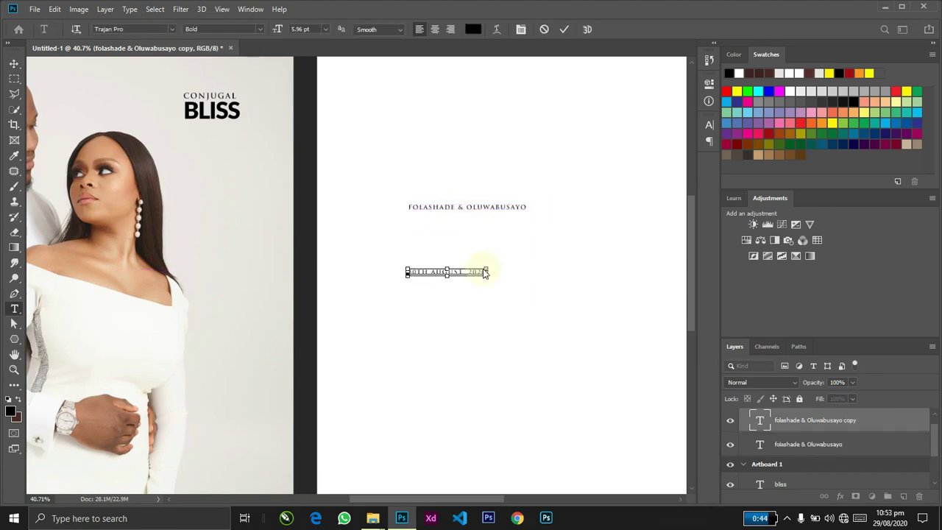
key(ctrl+Return)
mouse_move(488, 209)
mouse_down()
mouse_move(500, 205)
mouse_move(531, 226)
mouse_move(479, 223)
mouse_up()
double_click(476, 220)
key(ctrl+Return)
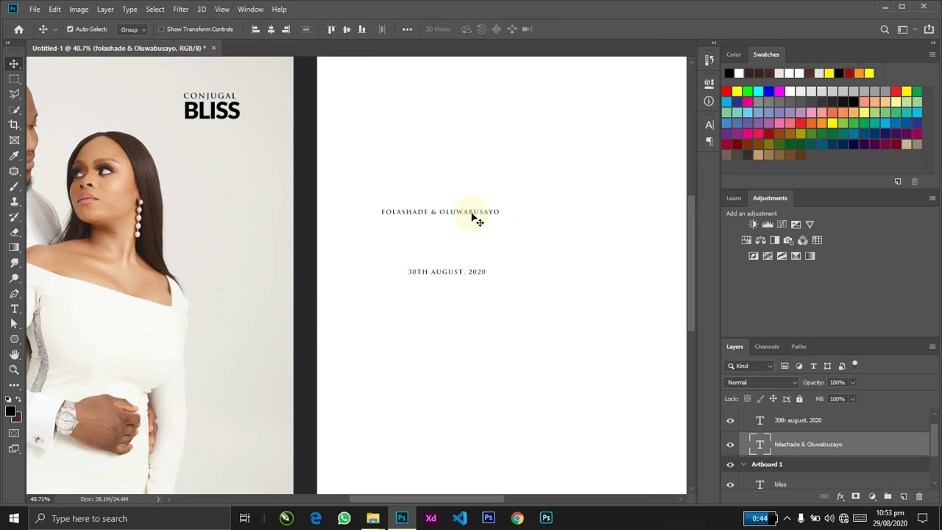
Step: Break the names onto two lines after the ampersand and move them to the photo's bottom
double_click(472, 213)
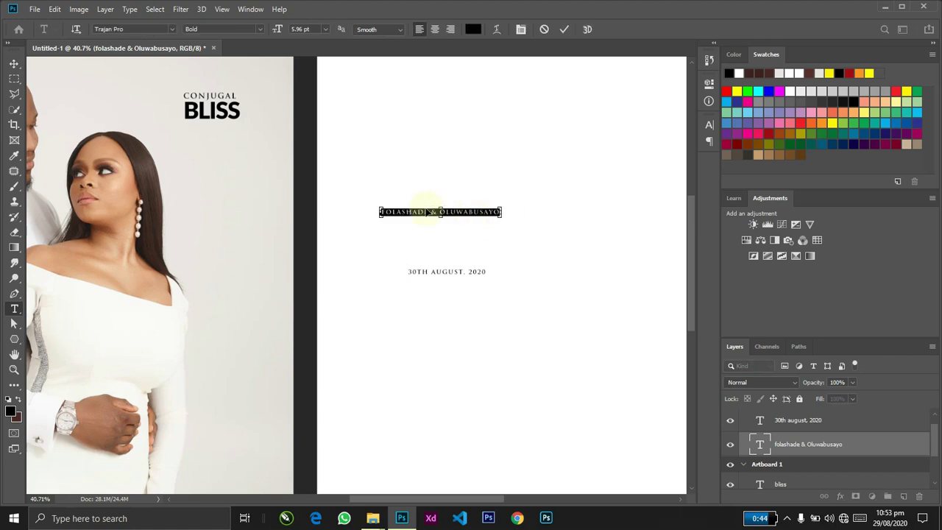
click(432, 211)
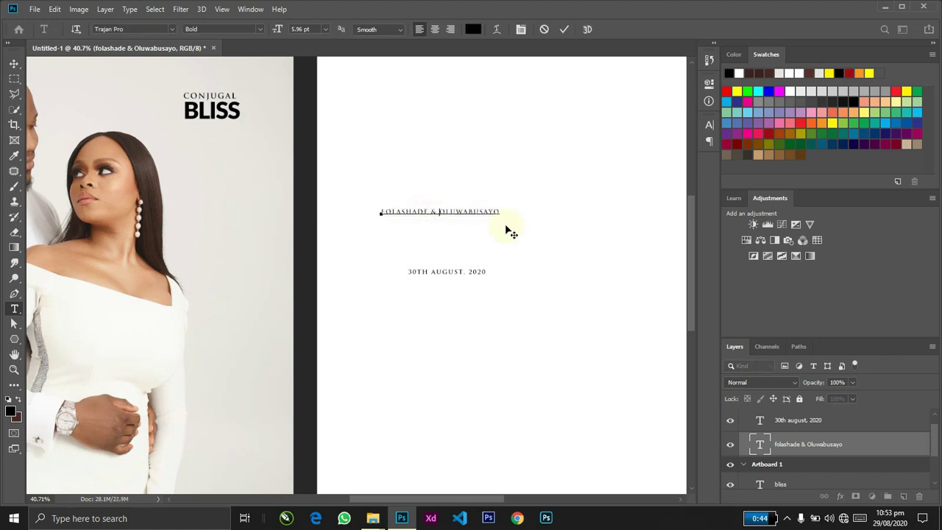
key(Return)
click(505, 225)
key(v)
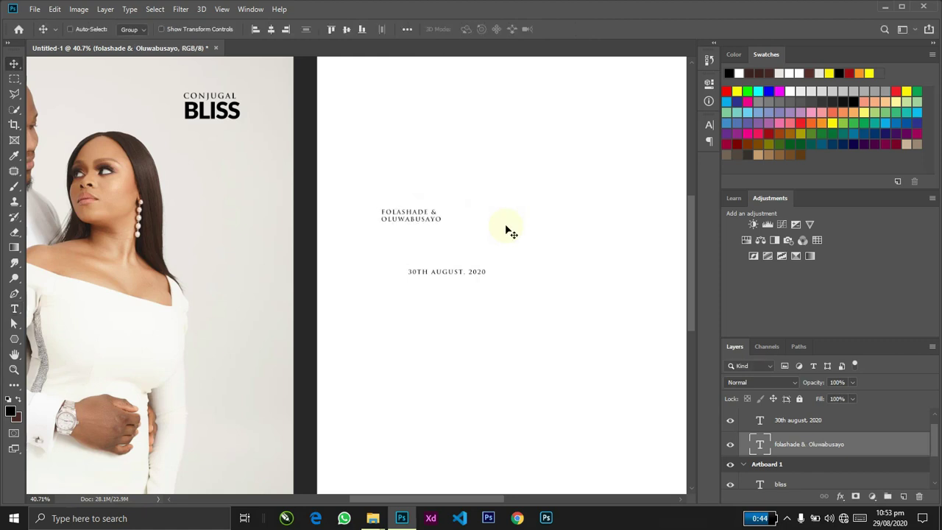
key(ctrl+0)
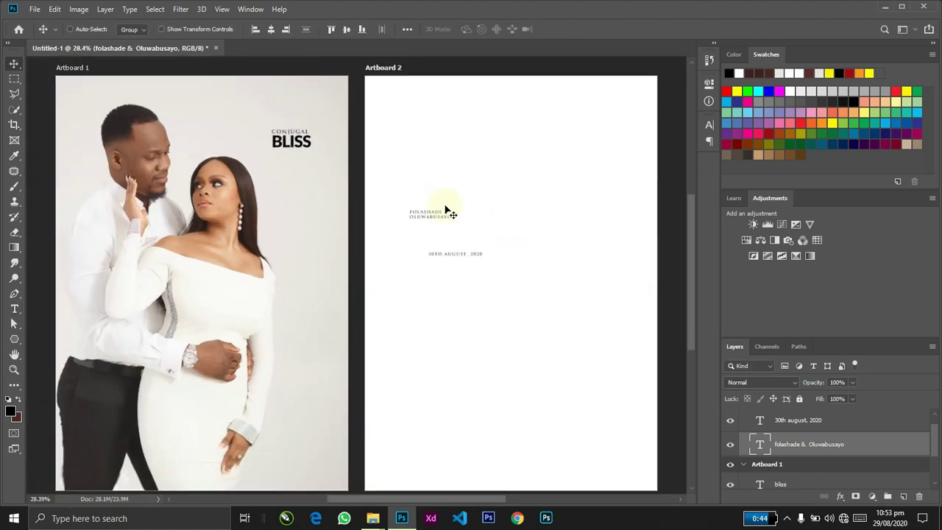
drag(452, 218, 267, 463)
Step: Enlarge the two-line names about 245% and nudge them into place near the photo's bottom
key(ctrl+t)
drag(294, 431, 328, 419)
drag(223, 454, 188, 415)
key(Return)
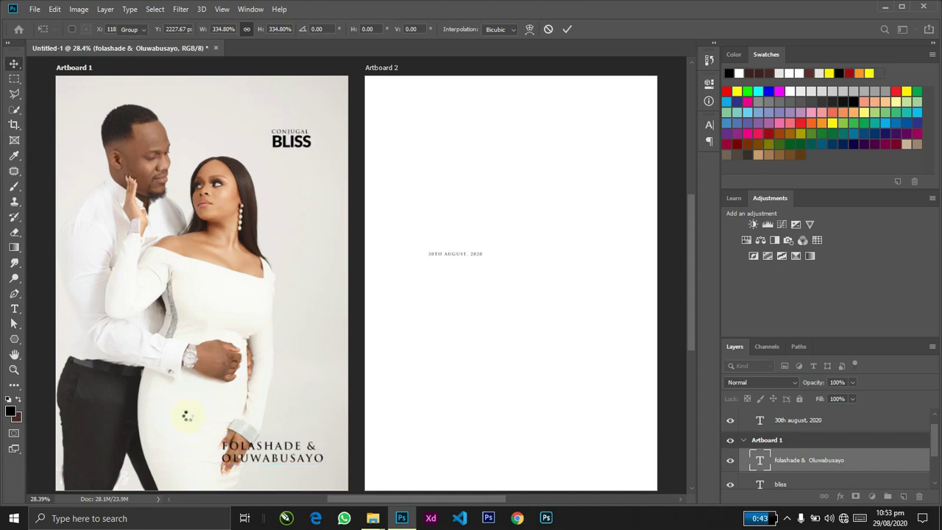
drag(283, 462, 285, 441)
Step: Move the 30TH AUGUST, 2020 line onto the photo just beneath the names
key(z)
key(v)
drag(465, 272, 293, 442)
Step: Select all of the date text and increase its tracking in the Character panel
key(z)
drag(230, 444, 298, 447)
key(t)
click(295, 446)
key(ctrl+a)
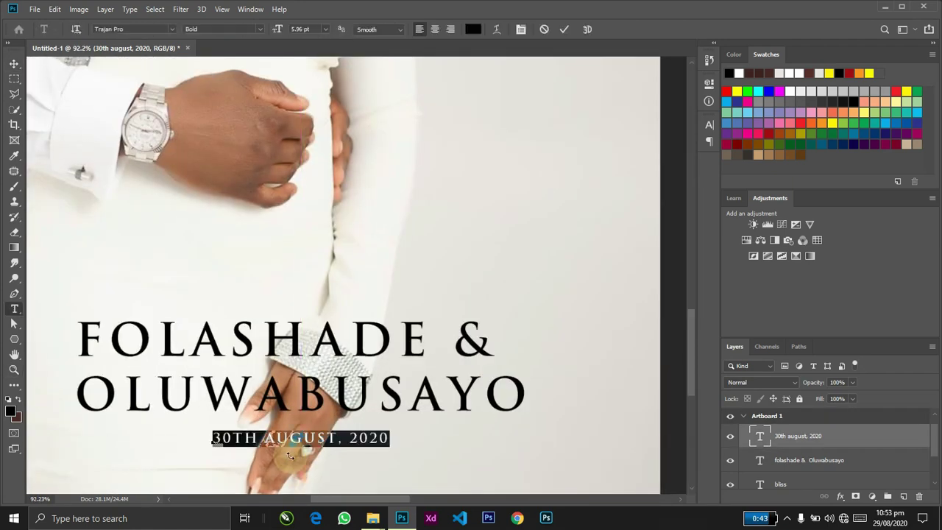
click(709, 125)
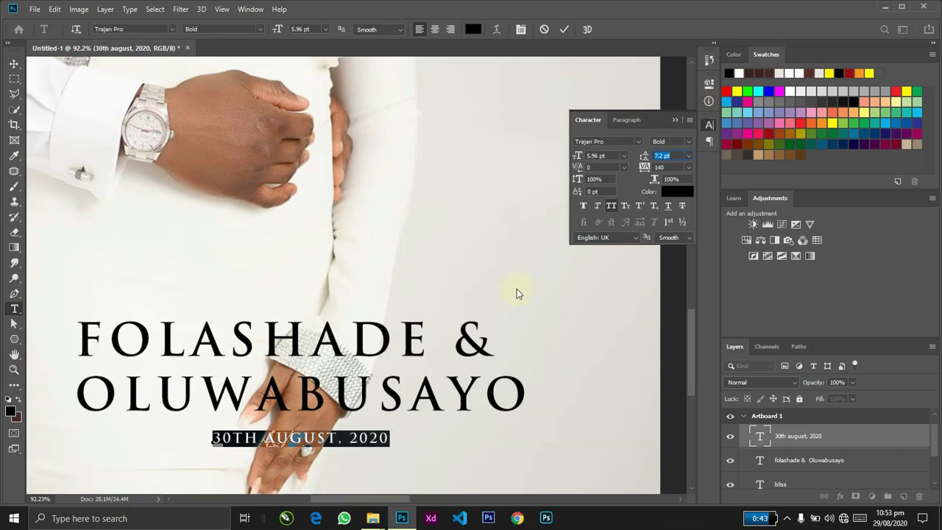
click(640, 154)
click(676, 119)
key(ctrl+Return)
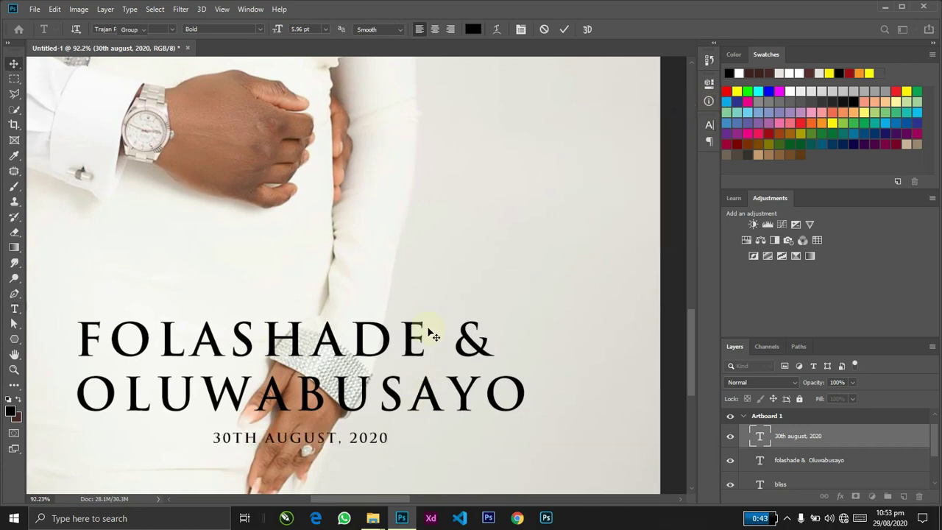
Step: Enlarge the date slightly and spread its letters further apart
key(ctrl+t)
drag(389, 429, 423, 402)
key(Return)
key(Return)
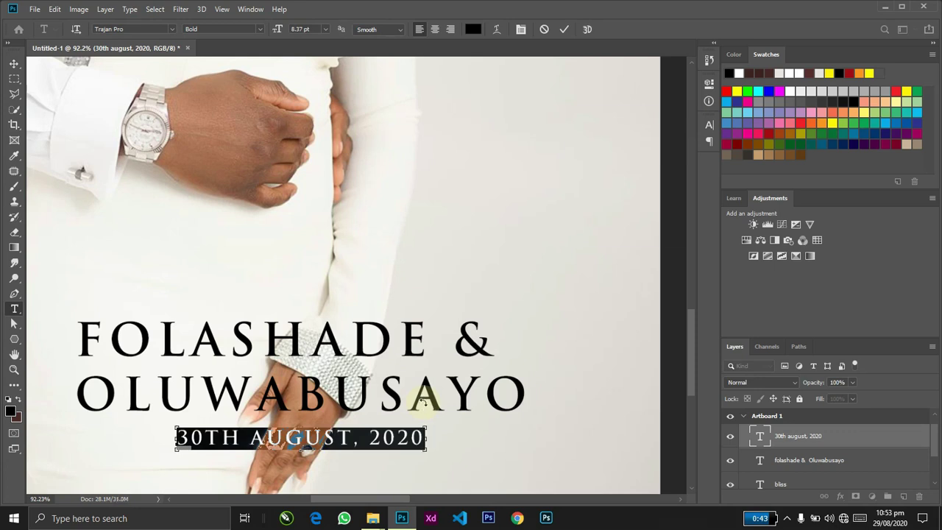
key(ctrl+t)
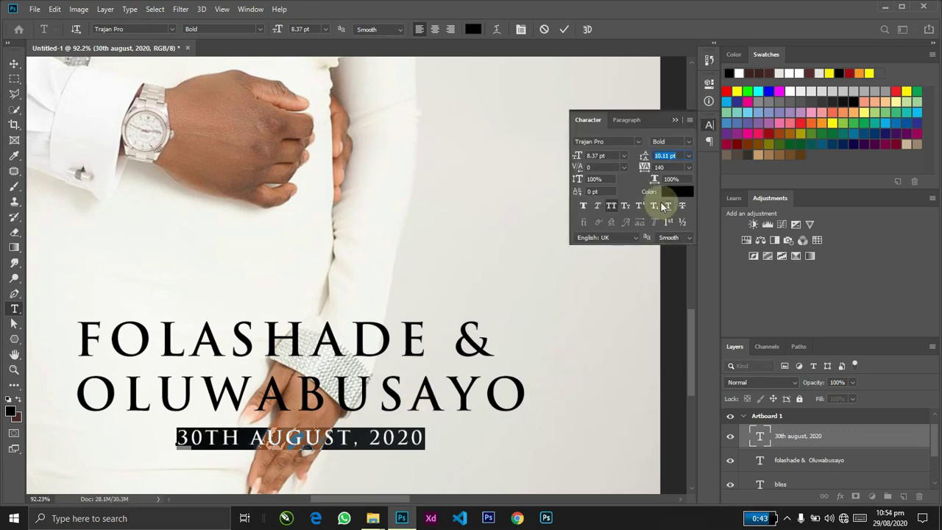
drag(642, 168, 655, 168)
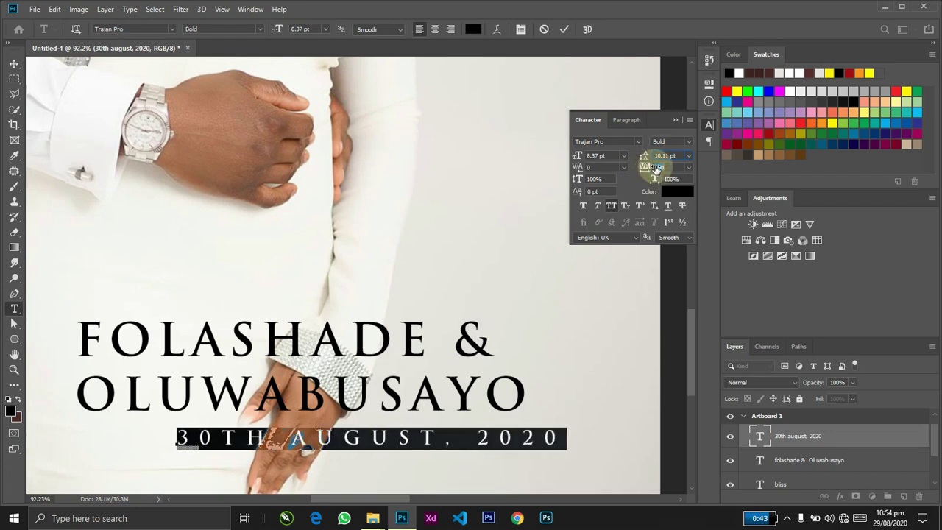
click(675, 119)
key(ctrl+Return)
Step: Align the date's horizontal centre with the names and scale it down to about 92.69%
key(v)
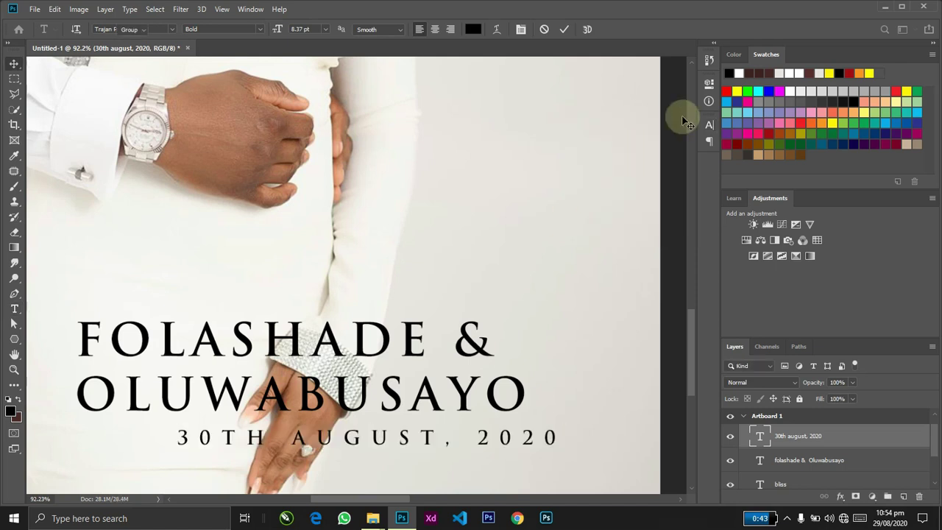
drag(588, 323, 542, 316)
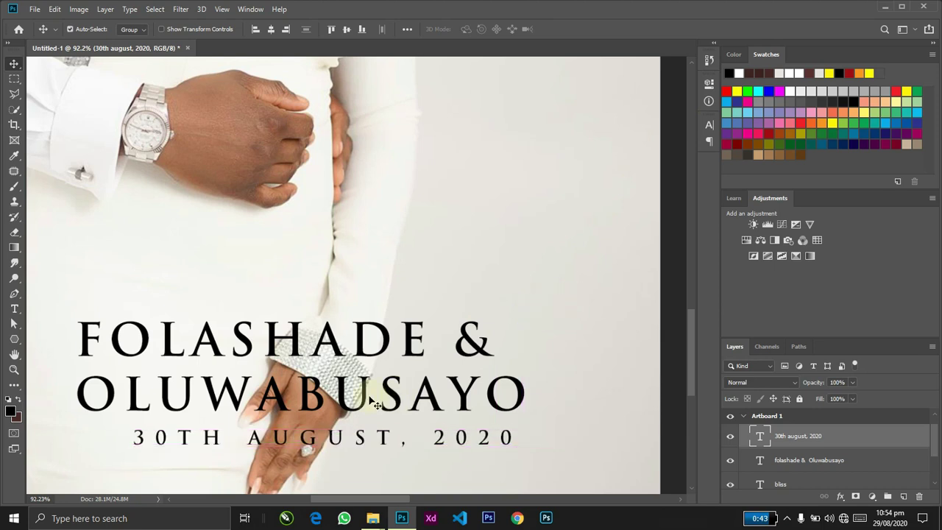
shift+click(371, 403)
click(271, 29)
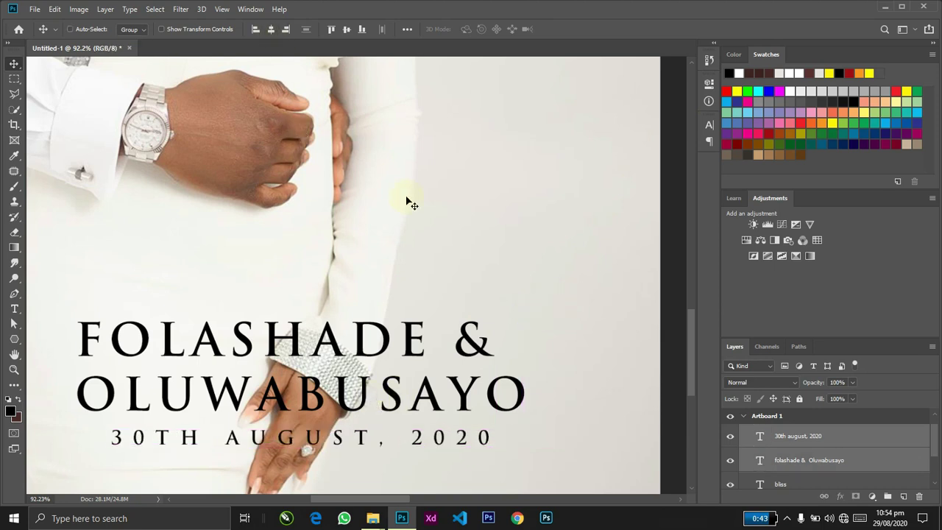
click(464, 442)
key(ctrl+t)
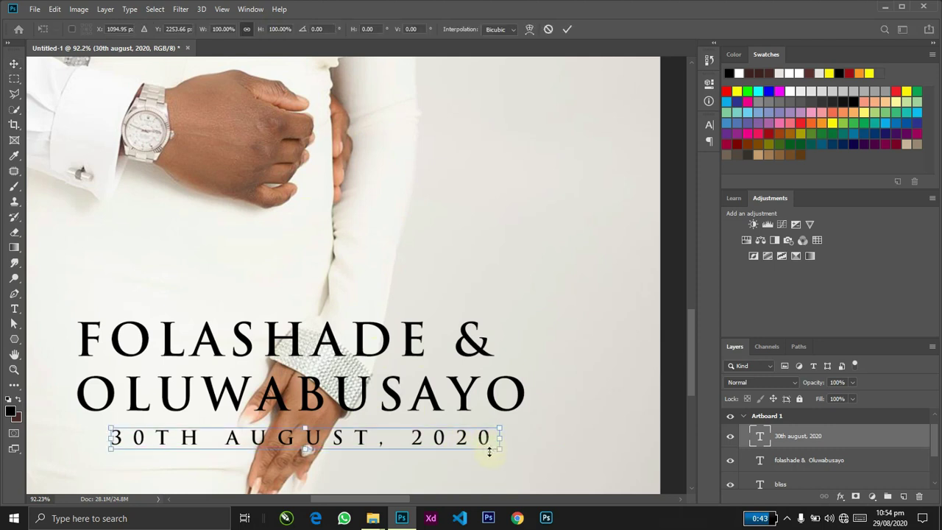
drag(498, 451, 491, 450)
drag(487, 448, 485, 447)
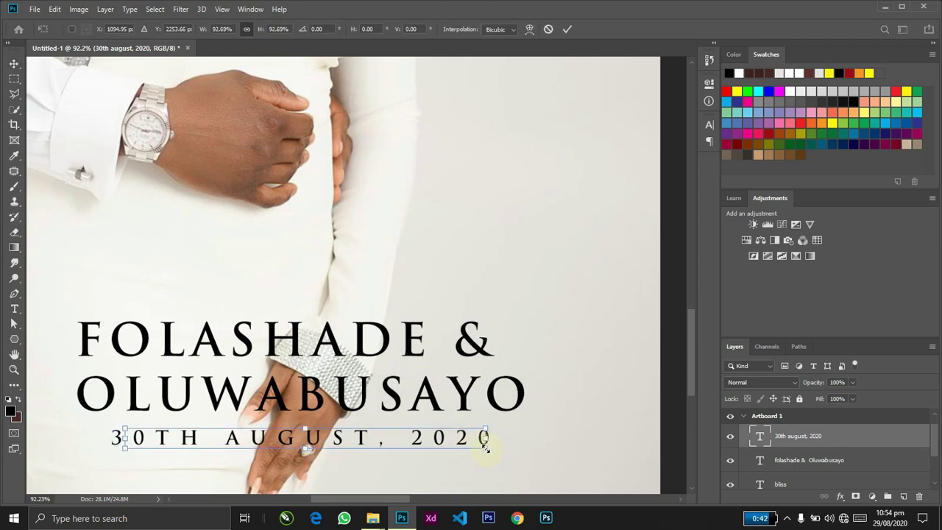
key(Return)
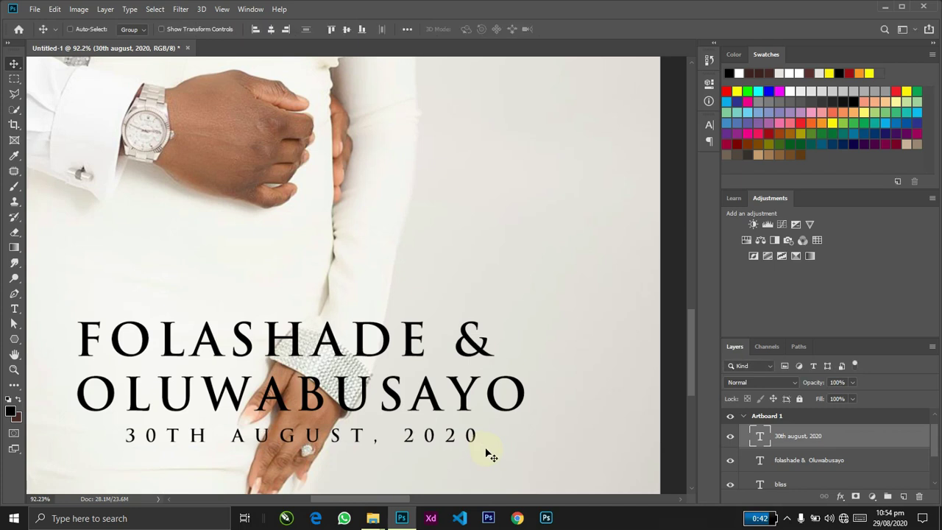
key(ctrl+0)
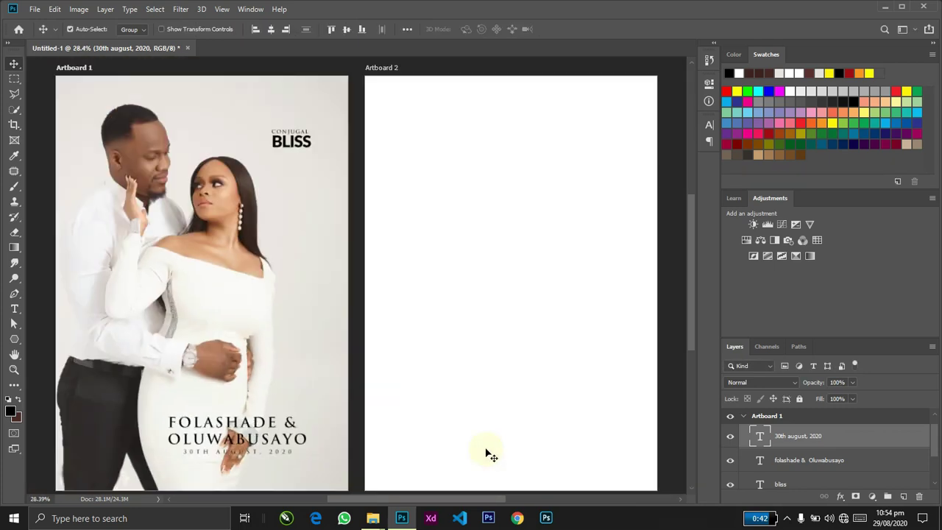
Step: Set the tracking of FOLASHADE & OLUWABUSAYO to -20 in the Character panel
key(ctrl)
ctrl+shift+click(309, 440)
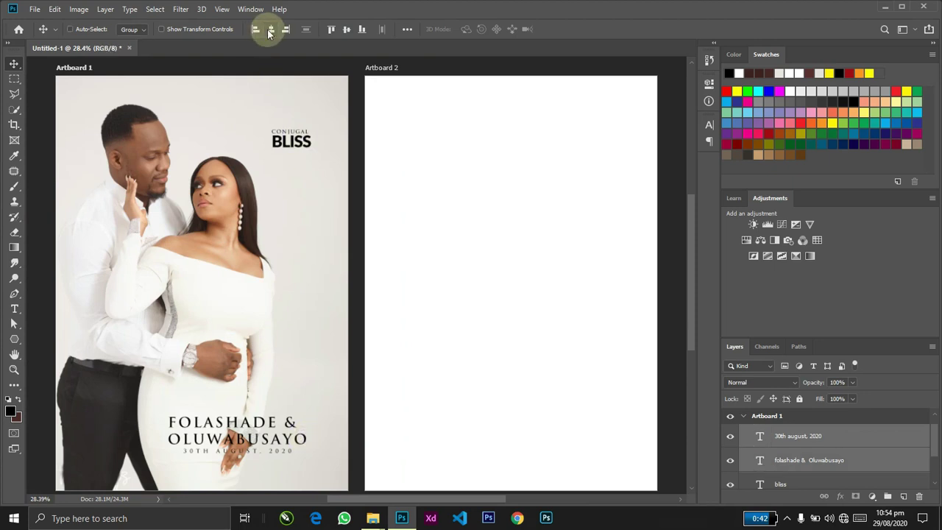
double_click(302, 439)
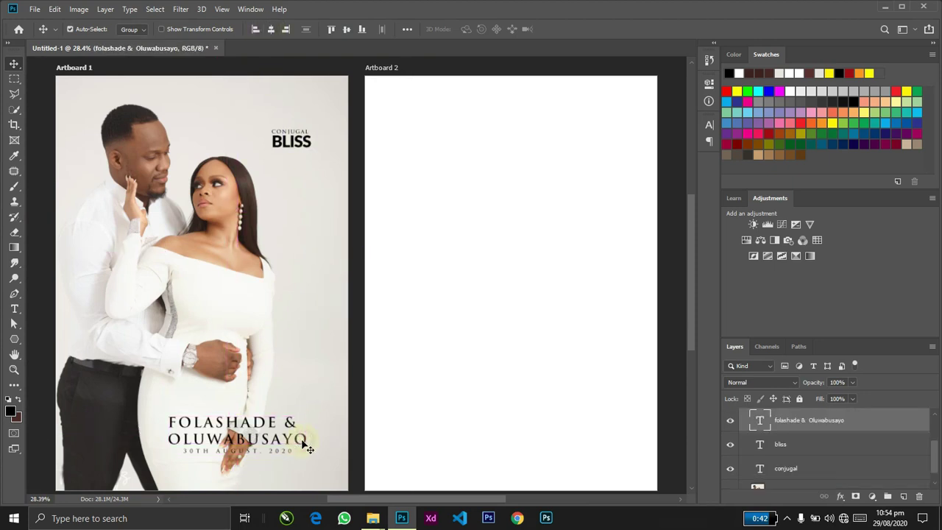
key(ctrl+t)
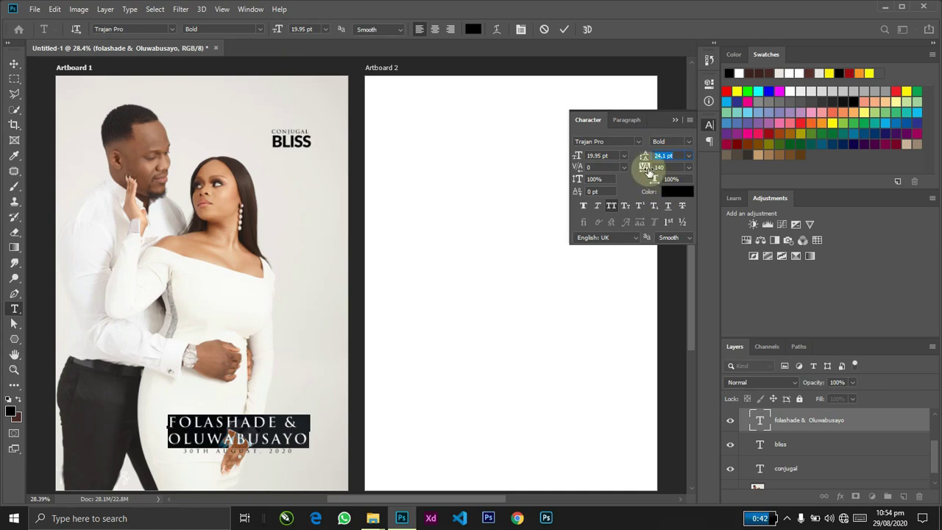
drag(647, 172, 642, 168)
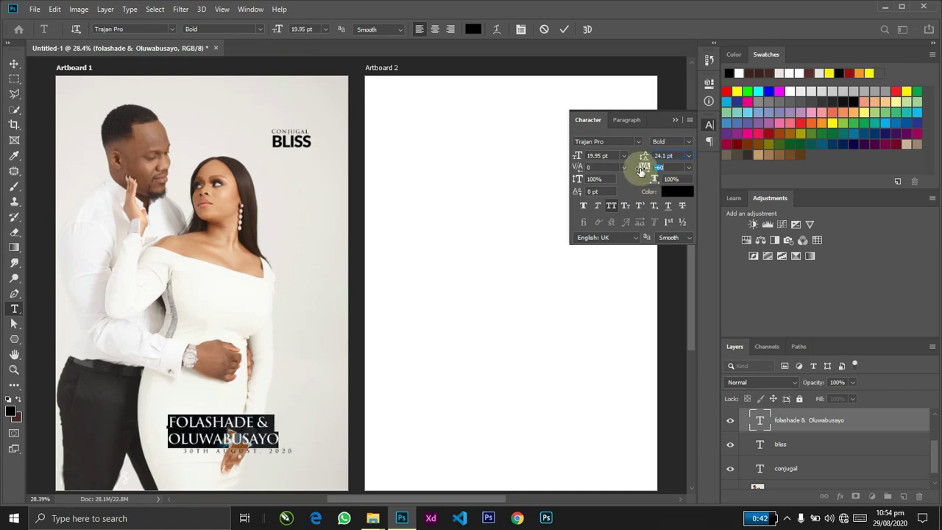
click(674, 119)
key(ctrl+Return)
Step: Scale the names up to about 105% and add the date layer to the selection
key(ctrl+t)
drag(280, 417, 304, 399)
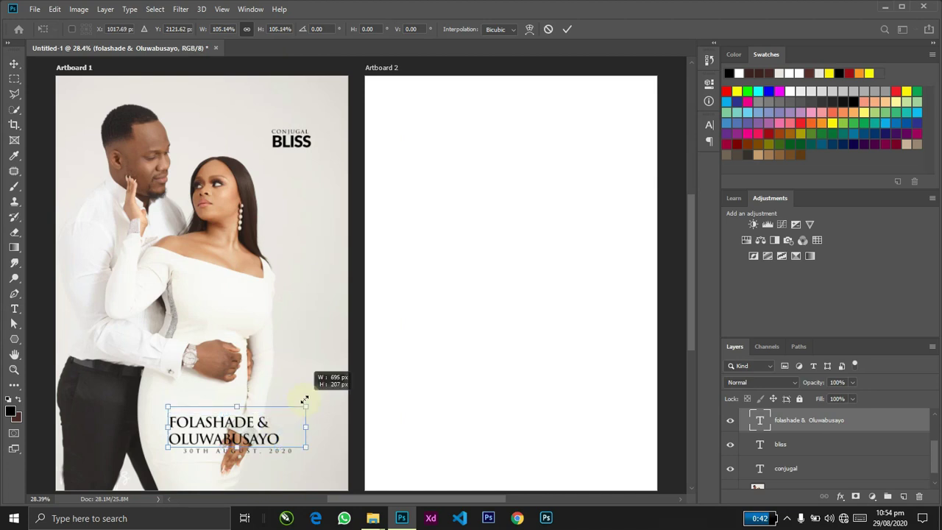
key(Return)
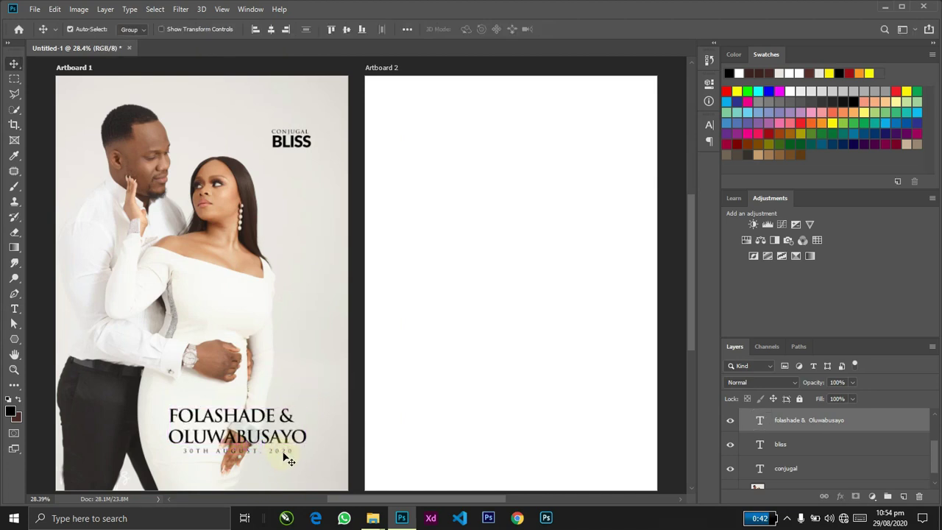
shift+click(271, 452)
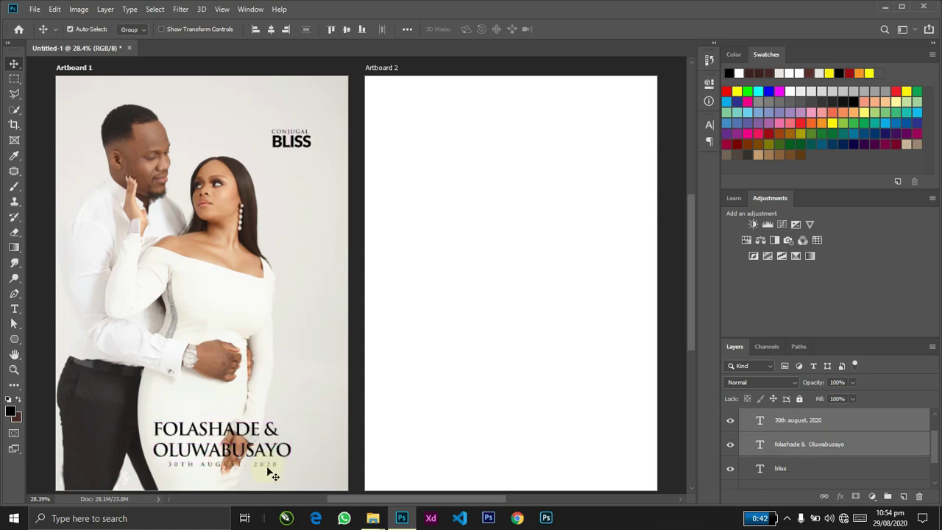
Step: Align the names and date on their horizontal centres and raise the date slightly
click(270, 33)
click(331, 328)
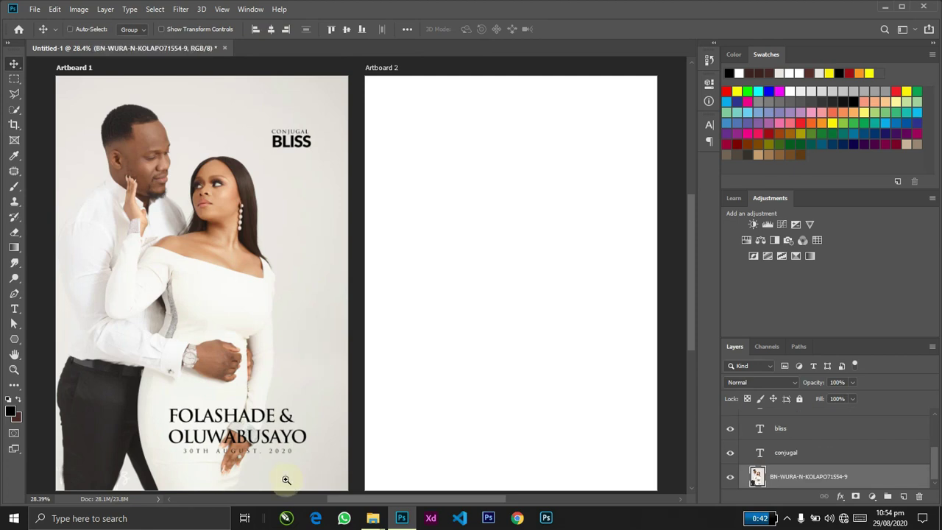
key(z)
drag(270, 470, 331, 485)
key(v)
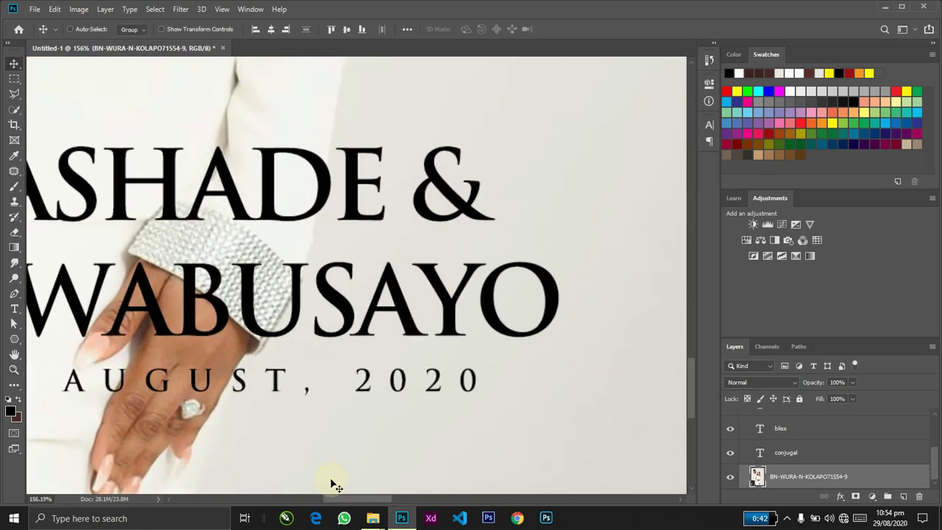
drag(274, 379, 276, 400)
shift+click(274, 341)
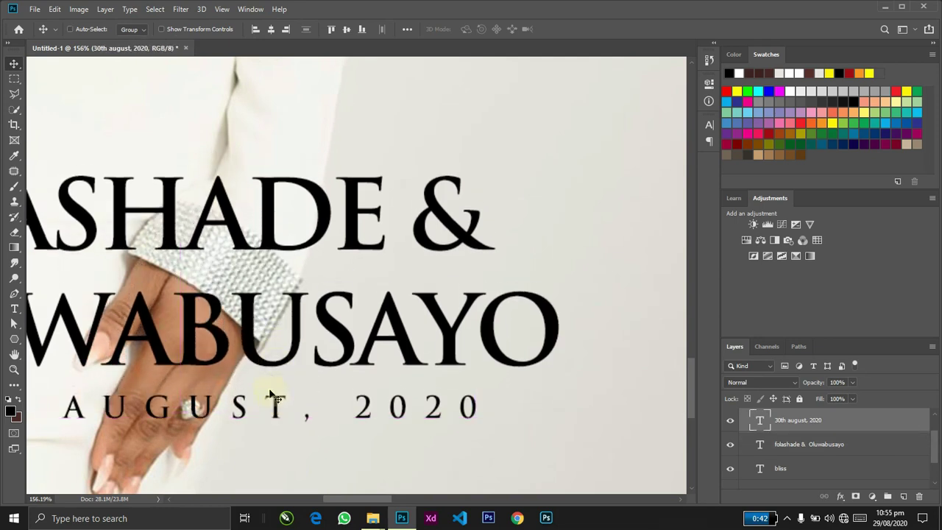
ctrl+shift+click(255, 355)
drag(257, 353, 347, 311)
key(ctrl+z)
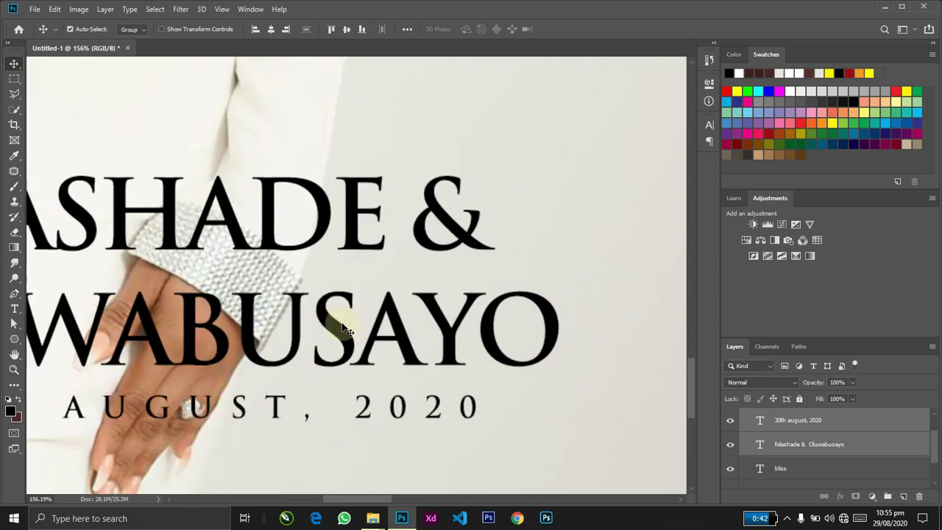
Step: Scale the names-and-date block to 90.91% and move it up slightly on the photo
key(ctrl+minus)
key(ctrl+minus)
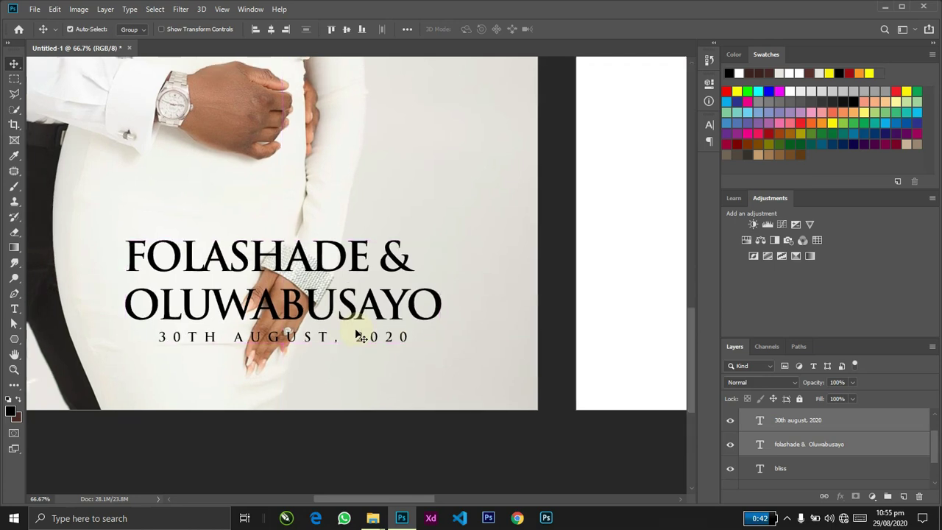
key(ctrl+0)
key(ctrl+t)
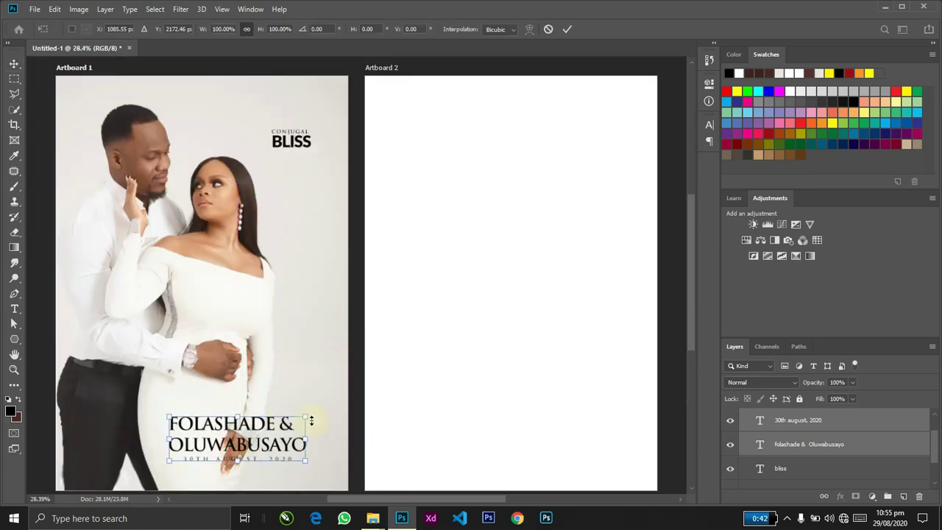
drag(308, 417, 301, 415)
key(Return)
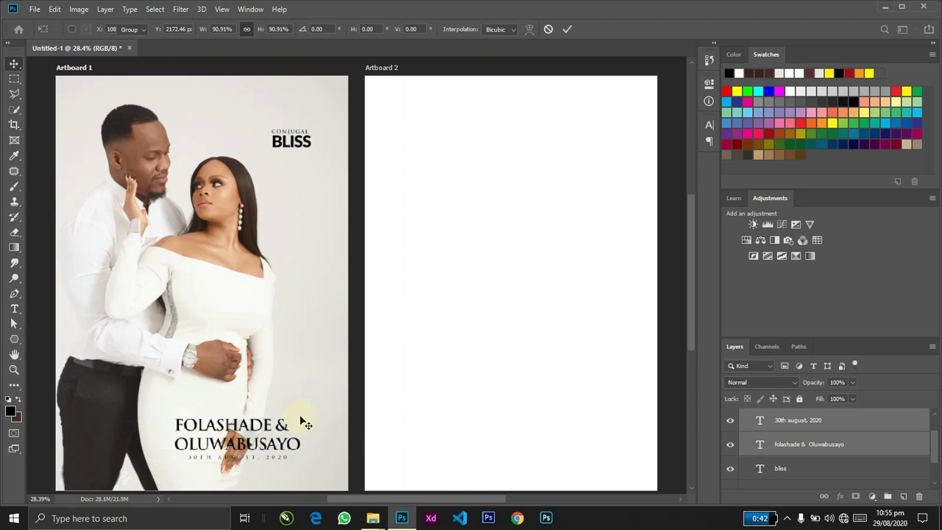
mouse_move(318, 428)
mouse_down()
mouse_move(329, 421)
mouse_move(330, 440)
mouse_up()
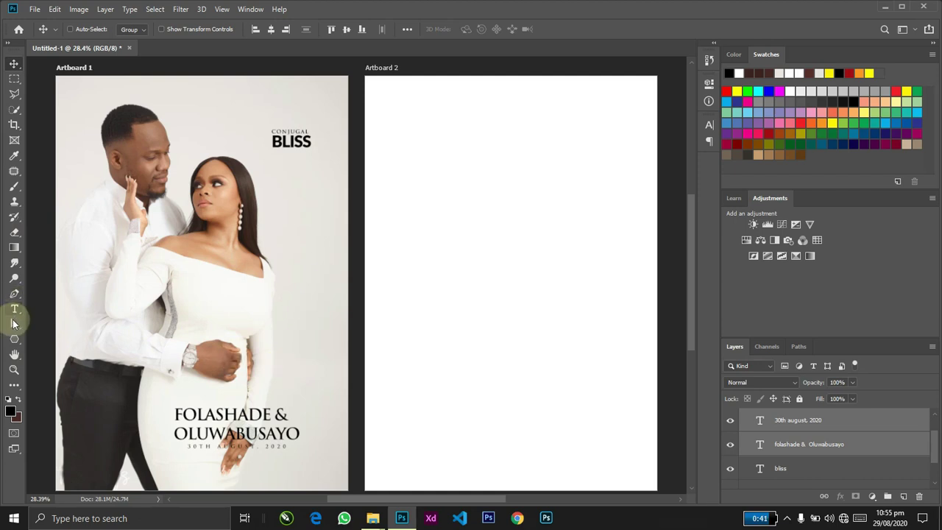
Step: Draw a rectangle across the lower photo over the names and date
click(22, 344)
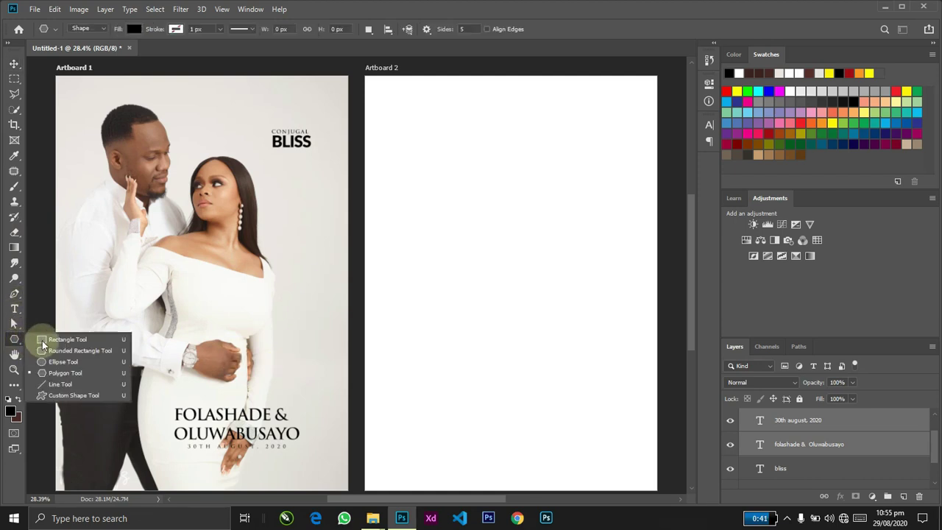
click(40, 338)
drag(159, 403, 367, 453)
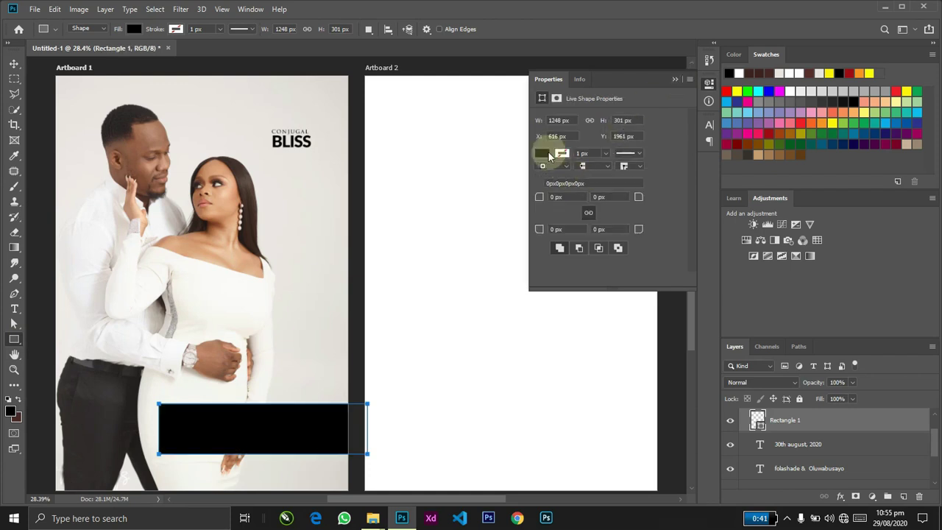
Step: Fill the rectangle with a dark brown sampled from the woman's hair via the Color Picker
click(542, 153)
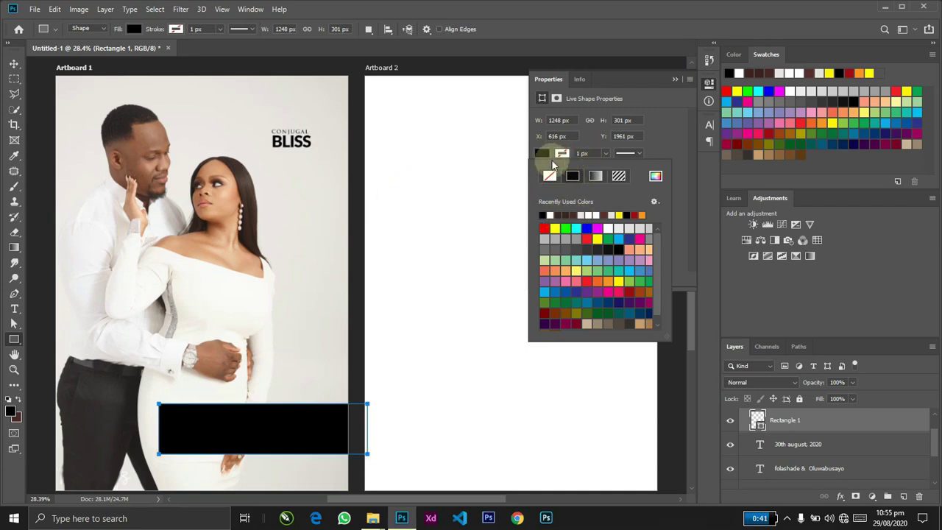
click(654, 178)
click(239, 170)
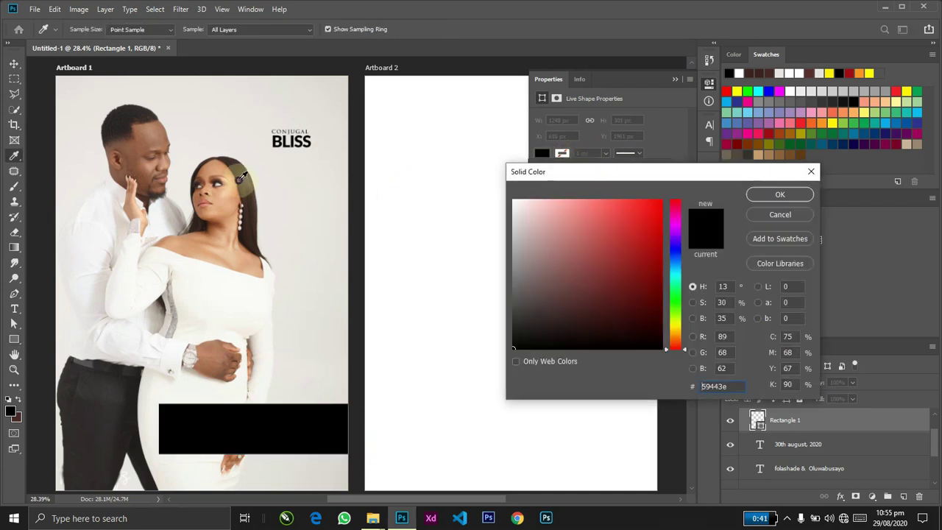
click(239, 170)
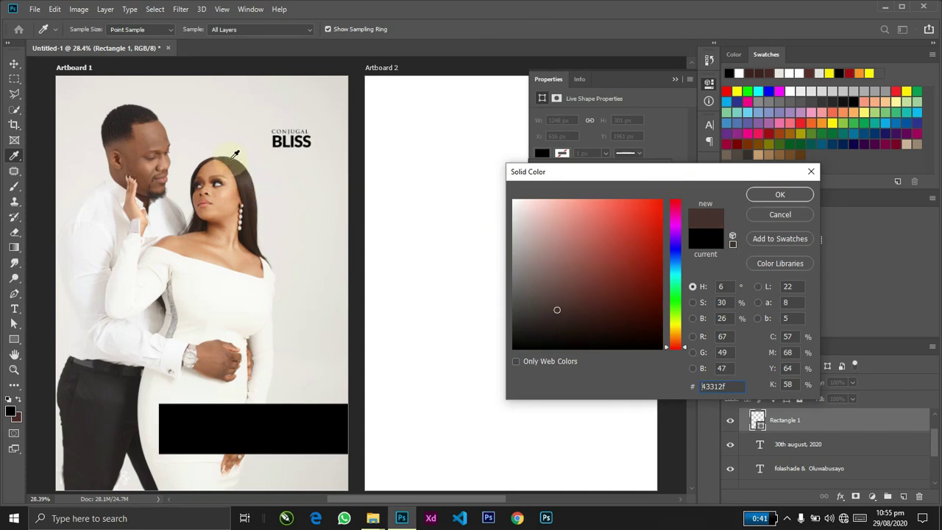
mouse_move(243, 168)
mouse_down()
mouse_move(254, 176)
mouse_move(243, 197)
mouse_move(255, 192)
mouse_up()
click(780, 194)
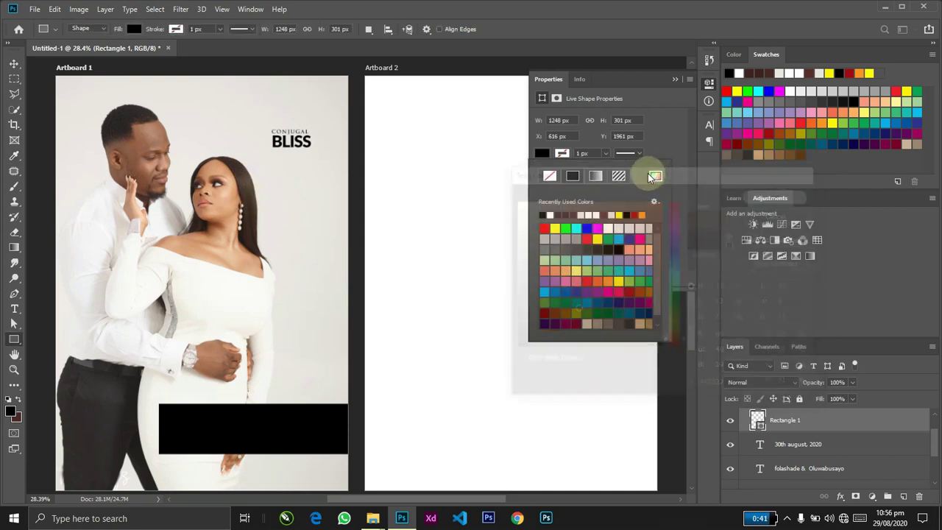
Step: Send the brown name band behind the names text and nudge it up slightly
click(675, 80)
key(v)
key(ctrl+bracketleft)
key(ctrl+bracketleft)
key(ctrl+bracketleft)
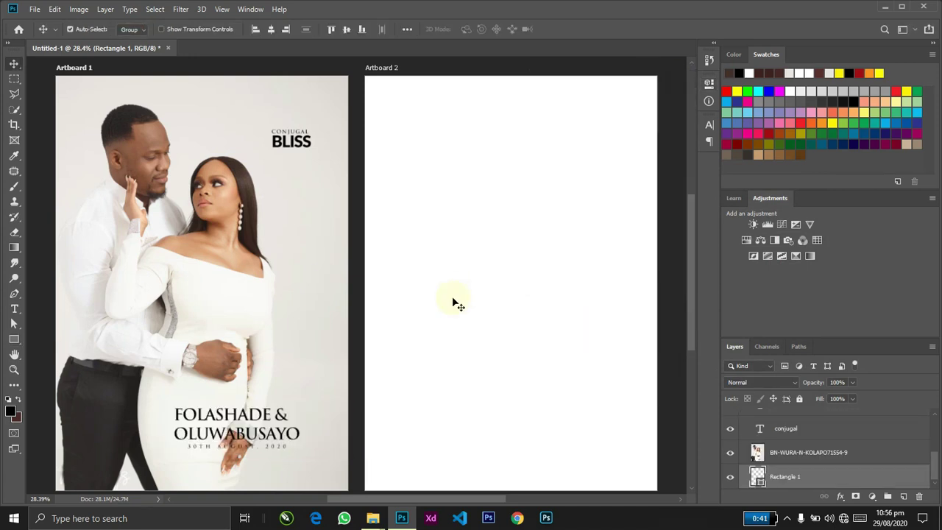
key(shift+Up)
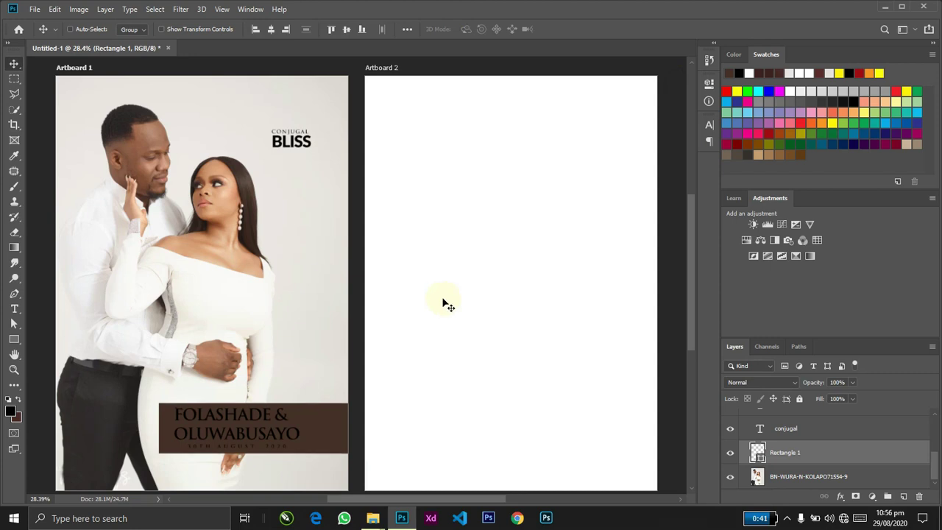
Step: Enlarge the name band toward the artboard edge and lower its top edge slightly
key(ctrl+t)
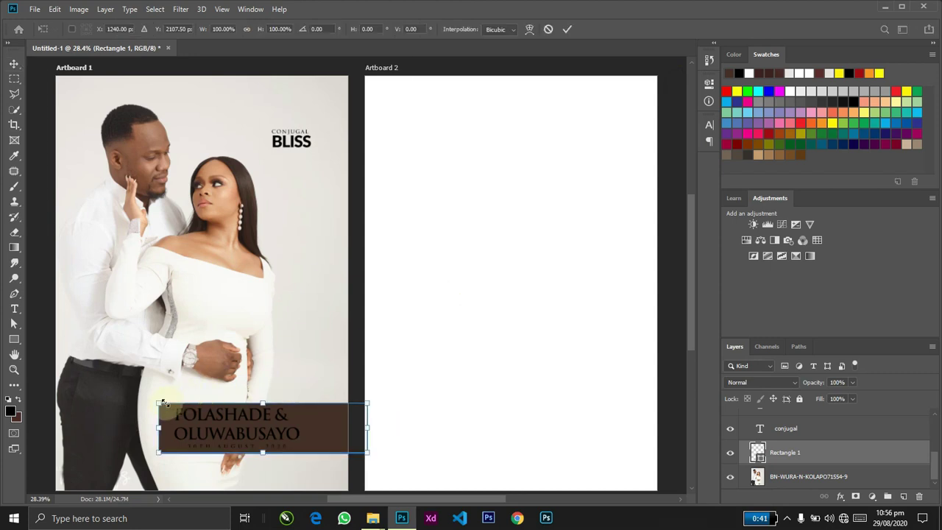
drag(158, 404, 156, 398)
key(Return)
key(z)
drag(220, 433, 338, 437)
key(v)
key(ctrl+t)
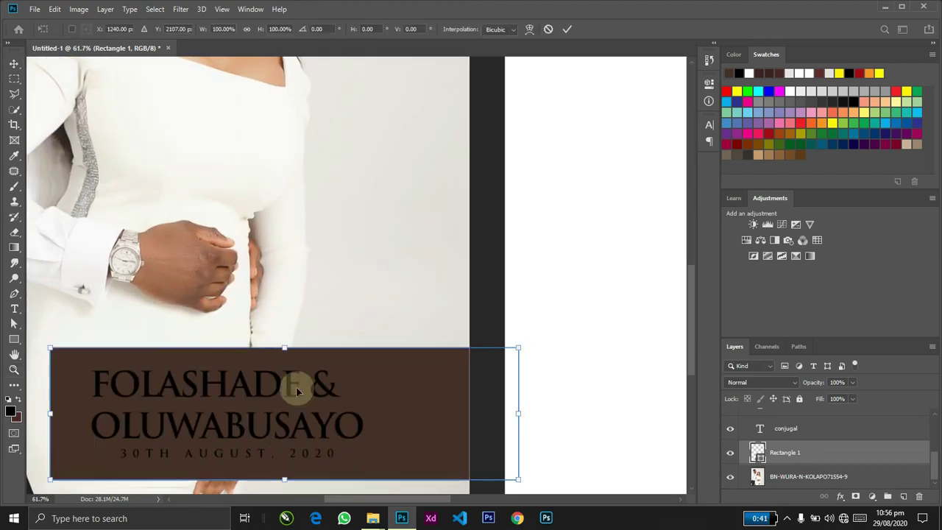
drag(283, 347, 289, 353)
key(Return)
key(ctrl+minus)
key(ctrl+0)
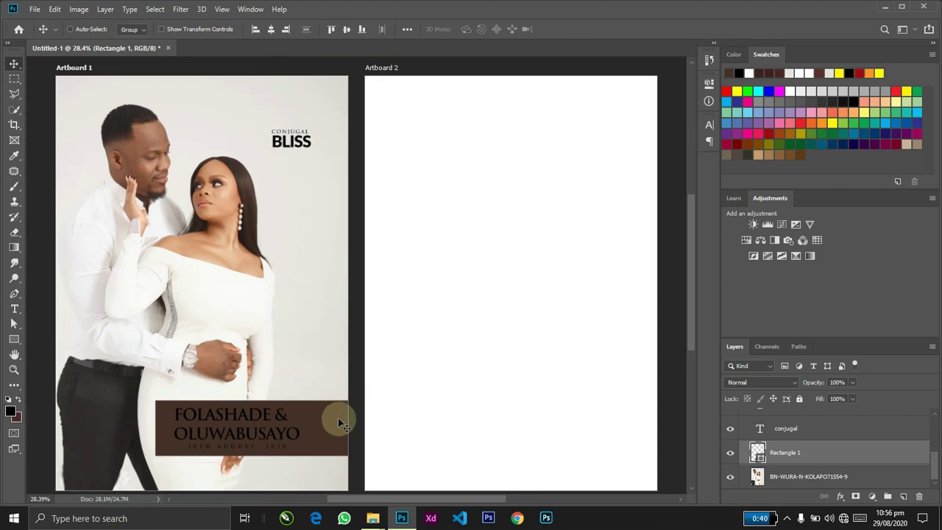
Step: Change the band's fill to dark brown #3c2321 using the eyedropper
double_click(757, 452)
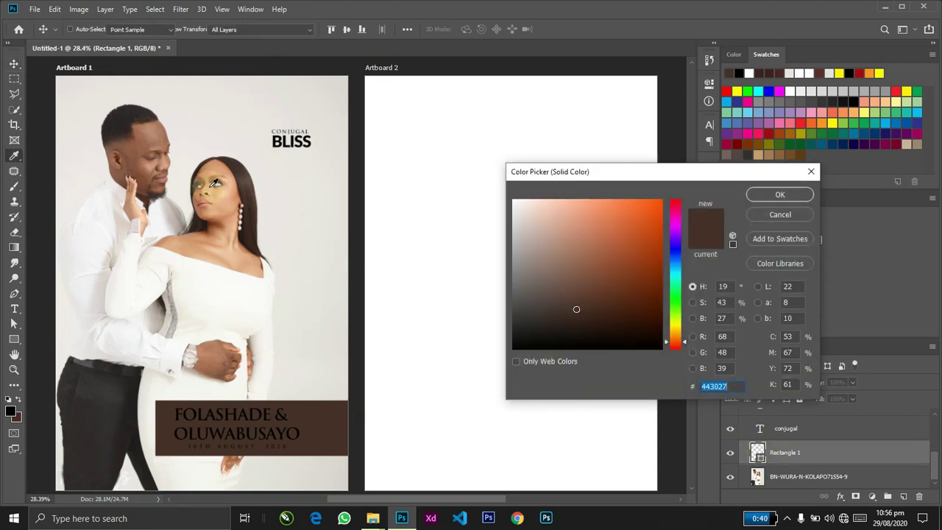
click(243, 169)
drag(243, 171, 245, 178)
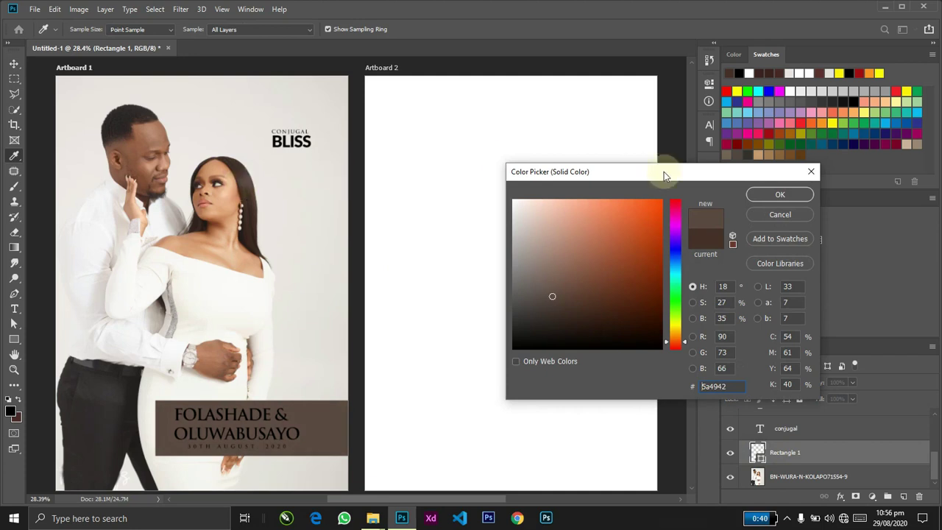
drag(784, 72, 771, 73)
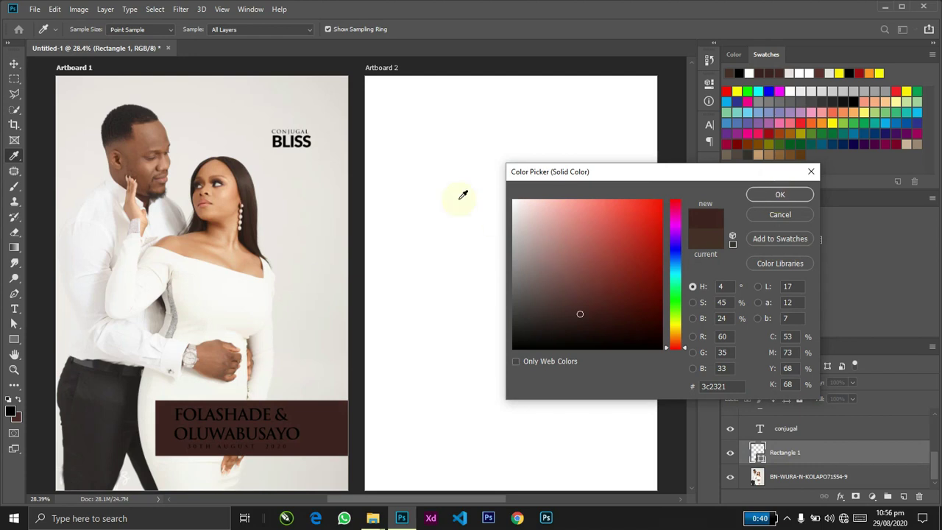
click(779, 195)
key(shift+Down)
key(shift+Up)
key(shift+Up)
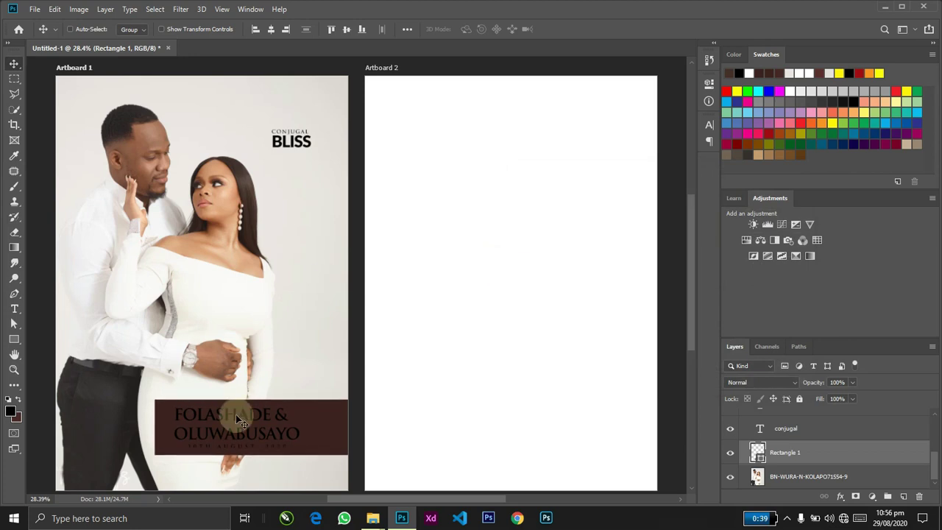
double_click(270, 417)
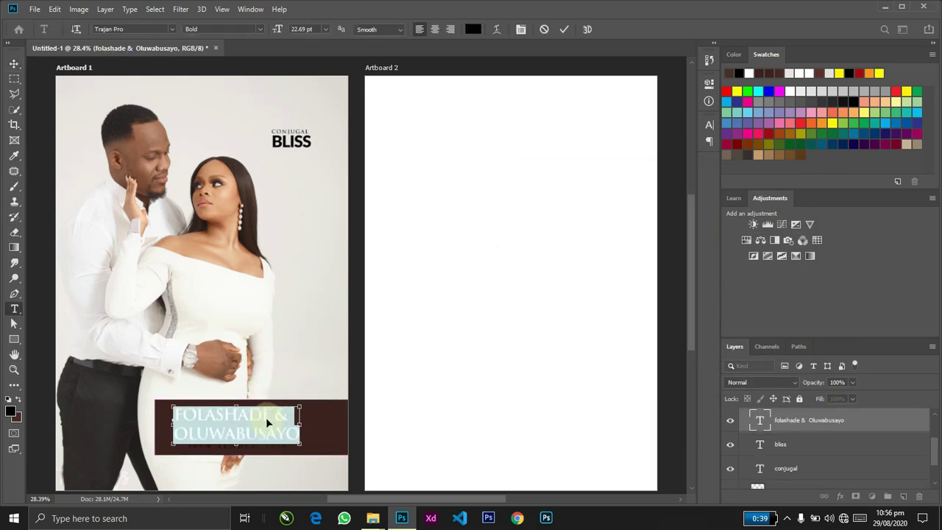
Step: Make the couple's names white and delete the ampersand from them
click(750, 71)
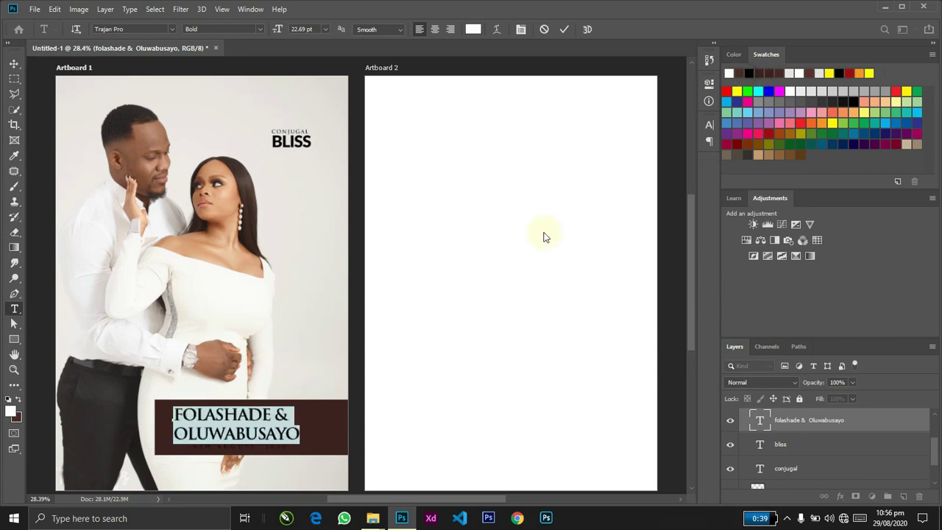
key(Escape)
key(z)
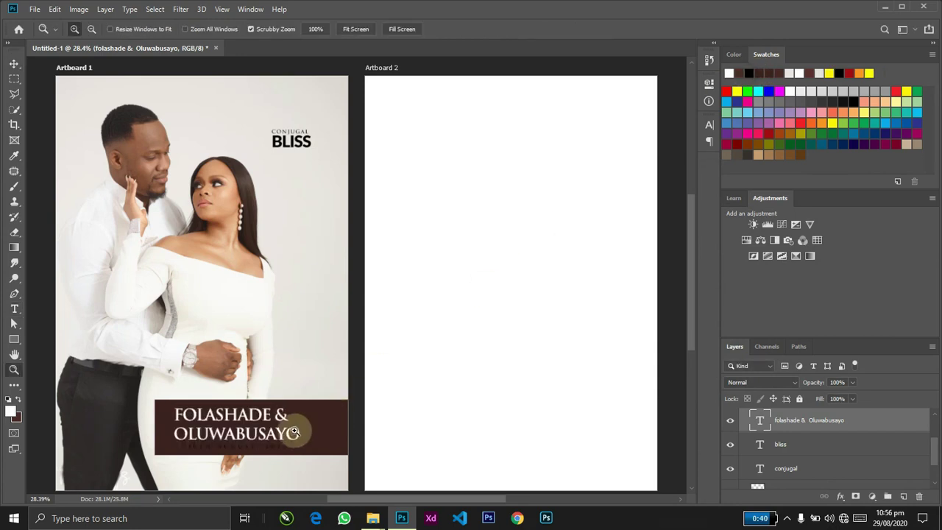
drag(324, 413, 318, 409)
key(t)
drag(283, 368, 329, 380)
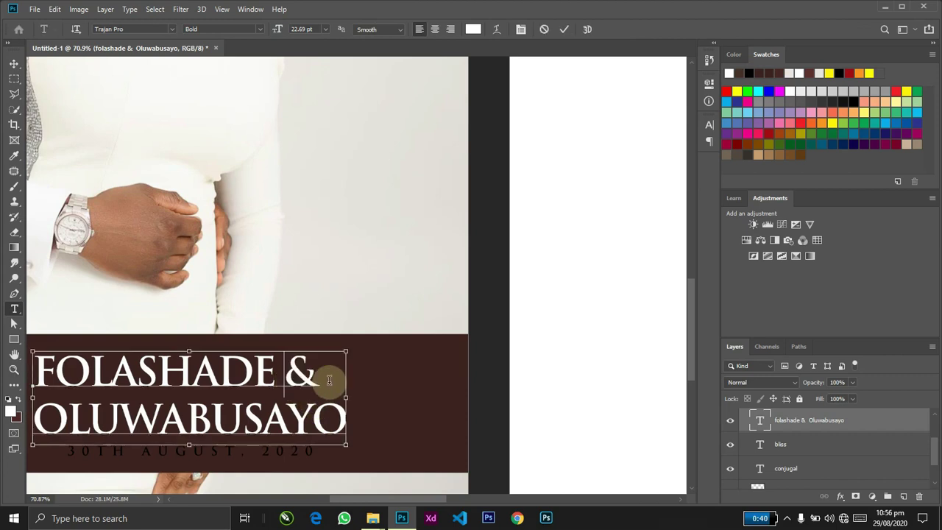
key(ctrl+Return)
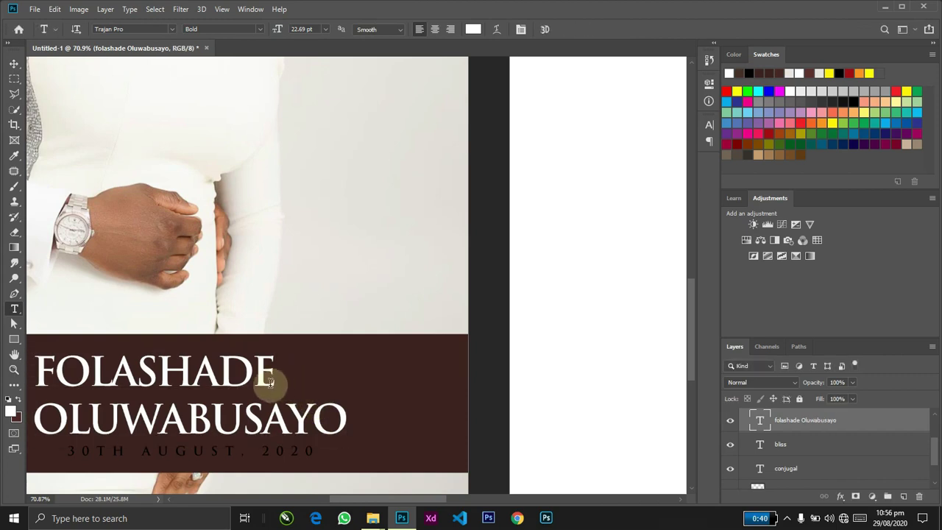
Step: Duplicate the names text, retype the copy as '&', and place it after FOLASHADE
key(v)
drag(269, 387, 506, 387)
key(t)
click(507, 384)
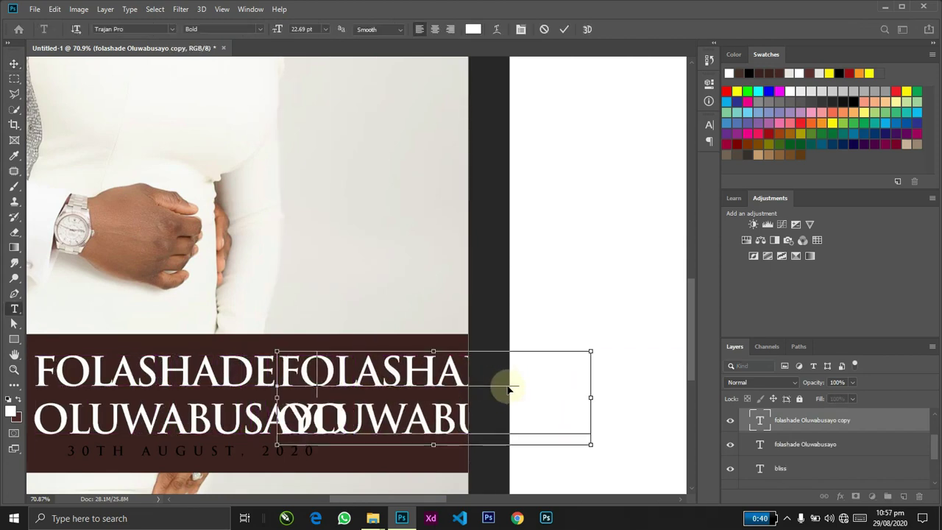
text(&)
key(BackSpace)
key(BackSpace)
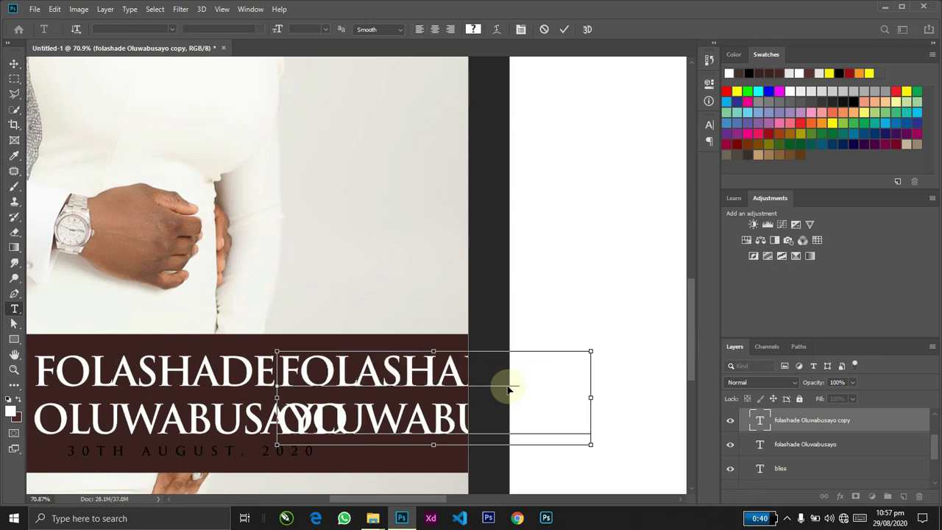
key(ctrl+a)
text(&)
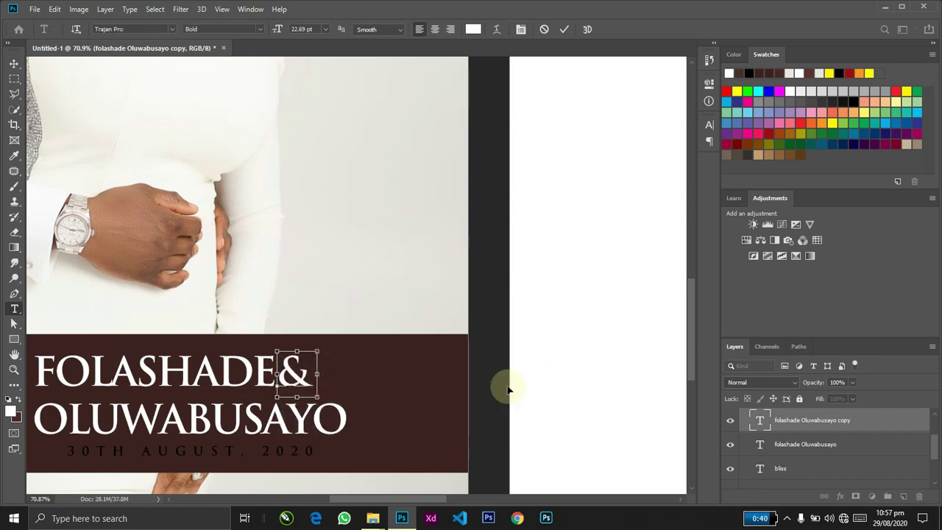
key(ctrl+Return)
key(v)
mouse_move(313, 374)
mouse_down()
mouse_move(349, 376)
mouse_move(323, 377)
mouse_up()
Step: Flip the ampersand text horizontally
key(ctrl+t)
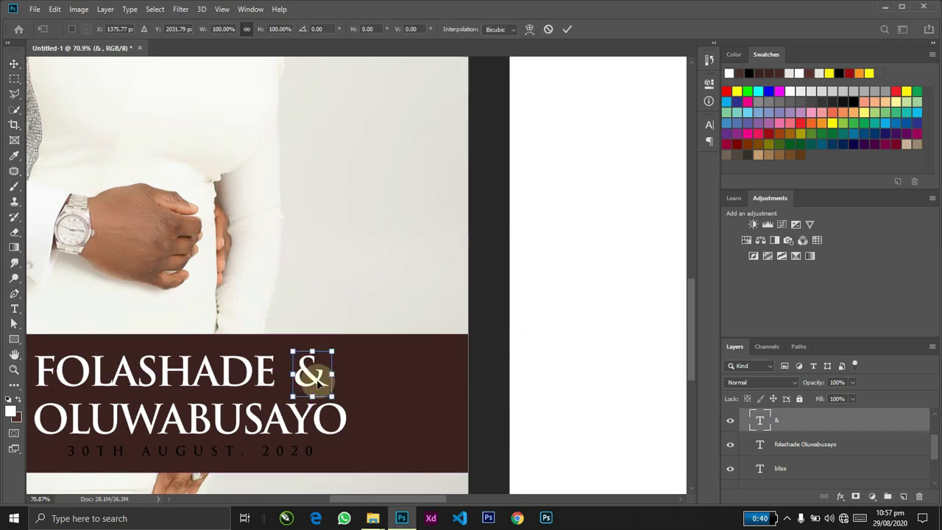
right_click(318, 381)
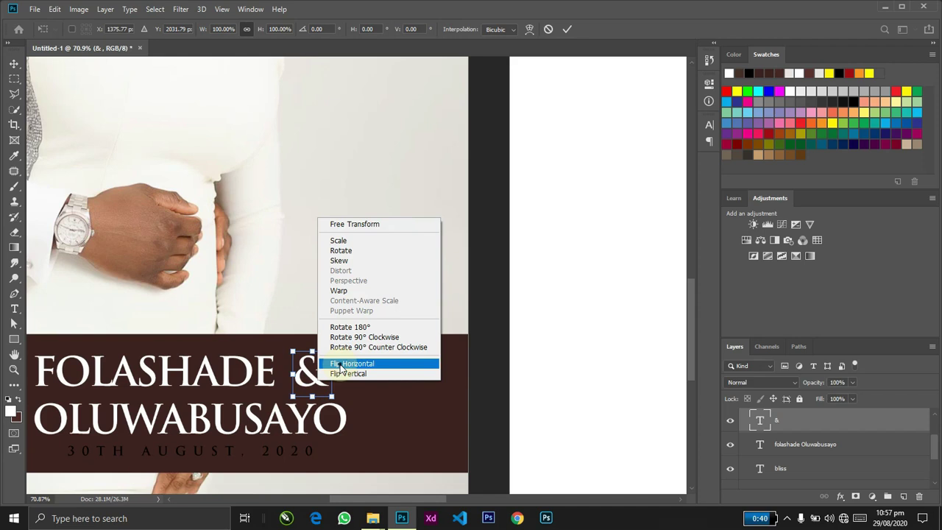
click(340, 364)
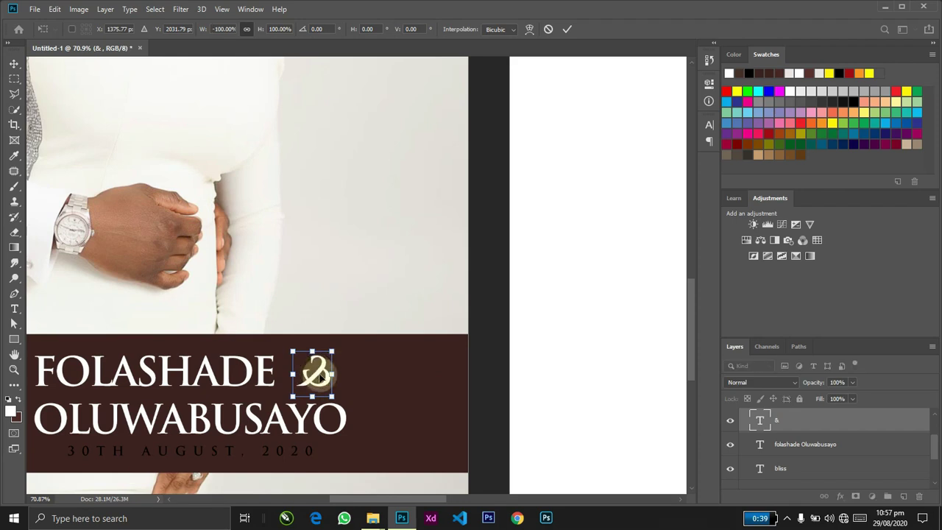
key(Return)
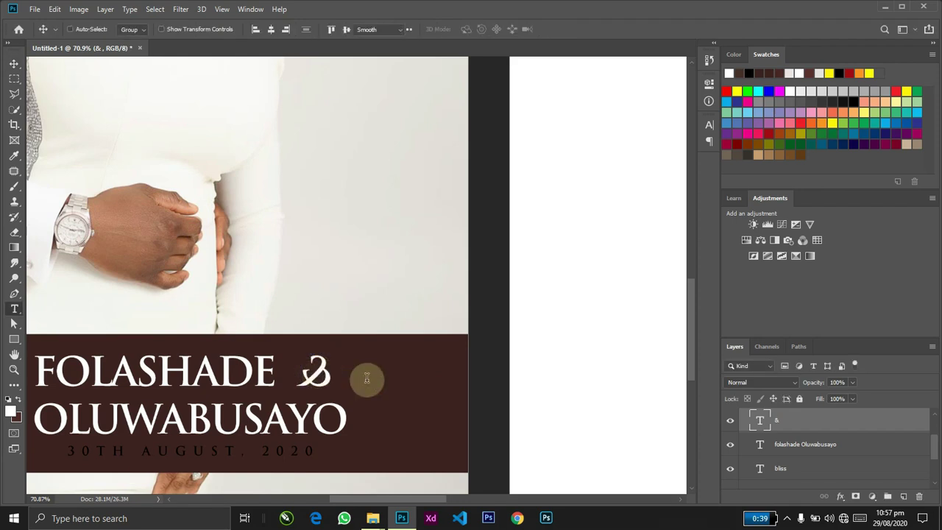
Step: Recolour the ampersand to the band's dark brown #3c2321
double_click(350, 378)
click(473, 29)
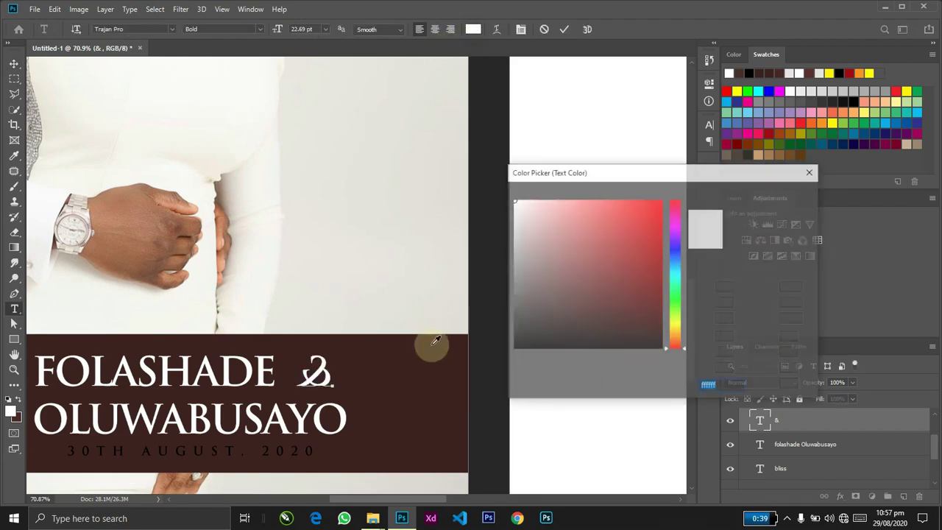
click(417, 368)
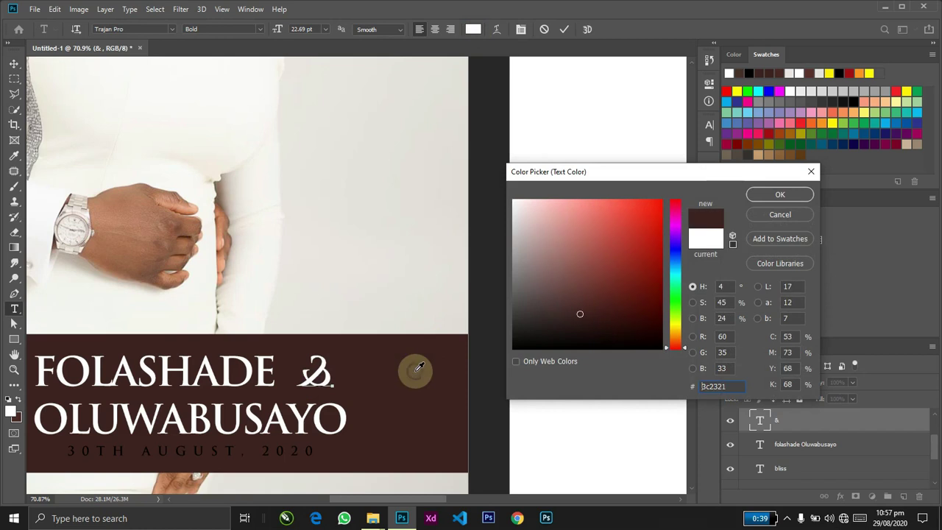
click(765, 199)
key(ctrl+Return)
key(v)
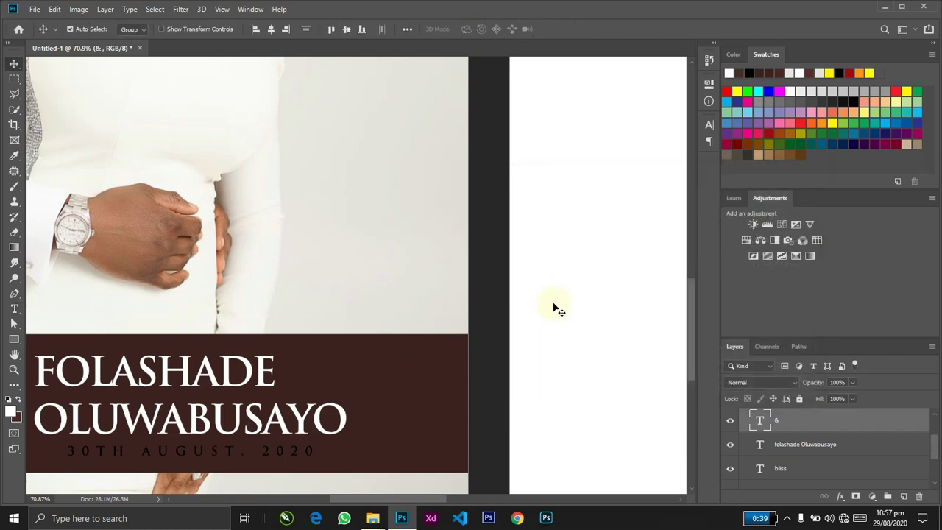
key(ctrl+0)
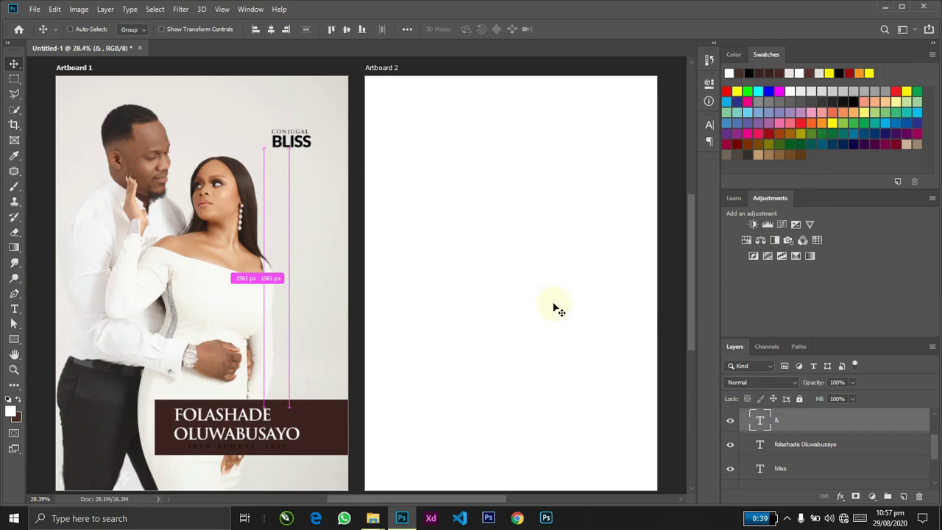
Step: Select the brown band and try shifting it sideways, then revert the shift
key(z)
click(335, 454)
key(v)
ctrl+click(341, 444)
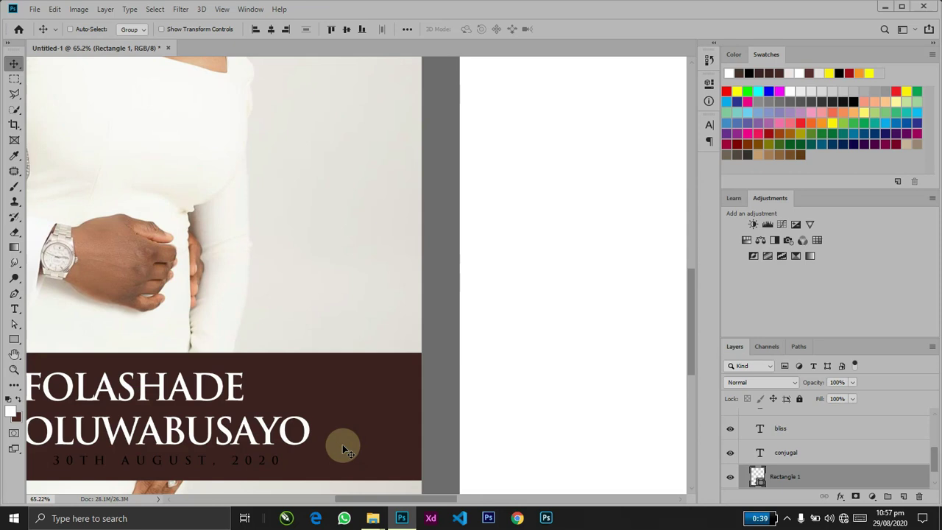
key(space)
drag(344, 443, 464, 423)
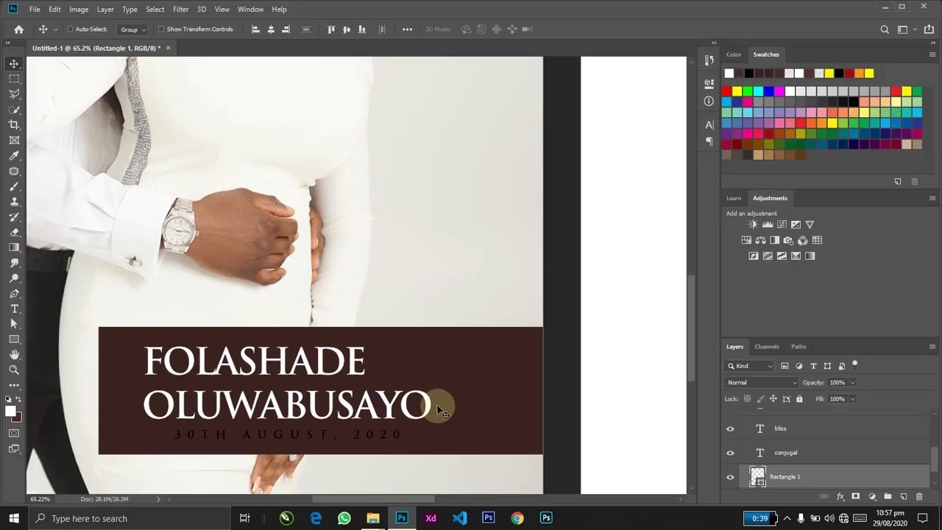
mouse_move(456, 358)
mouse_down()
mouse_move(481, 358)
mouse_move(473, 355)
mouse_up()
key(ctrl+z)
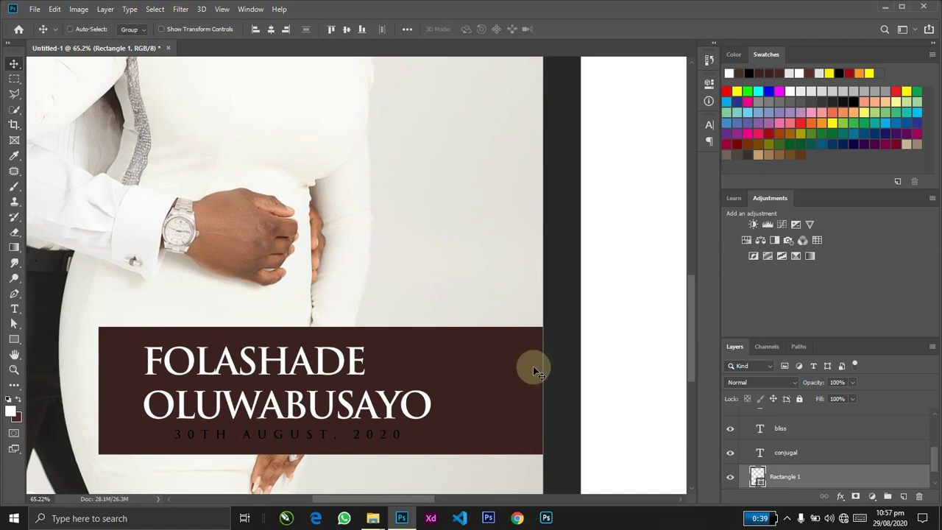
key(ctrl+z)
key(ctrl+shift+z)
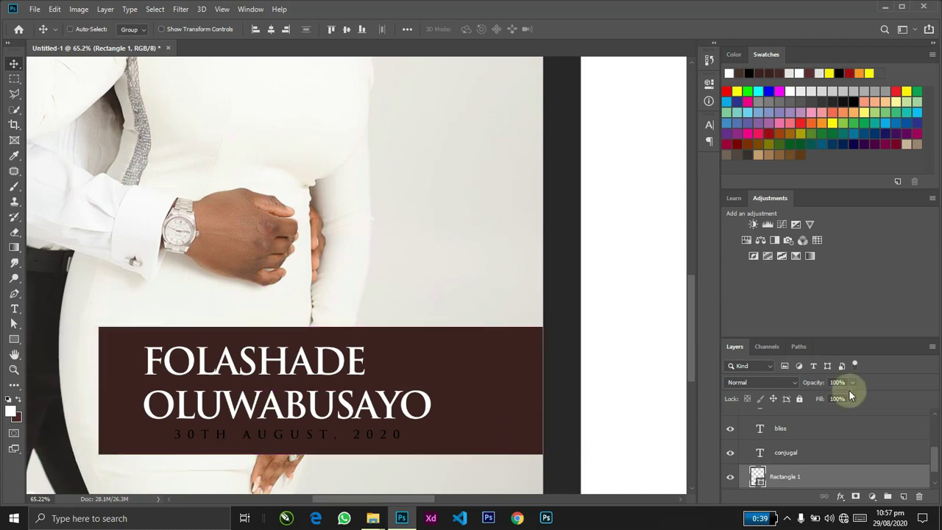
scroll(926, 455, down, 1)
key(ctrl)
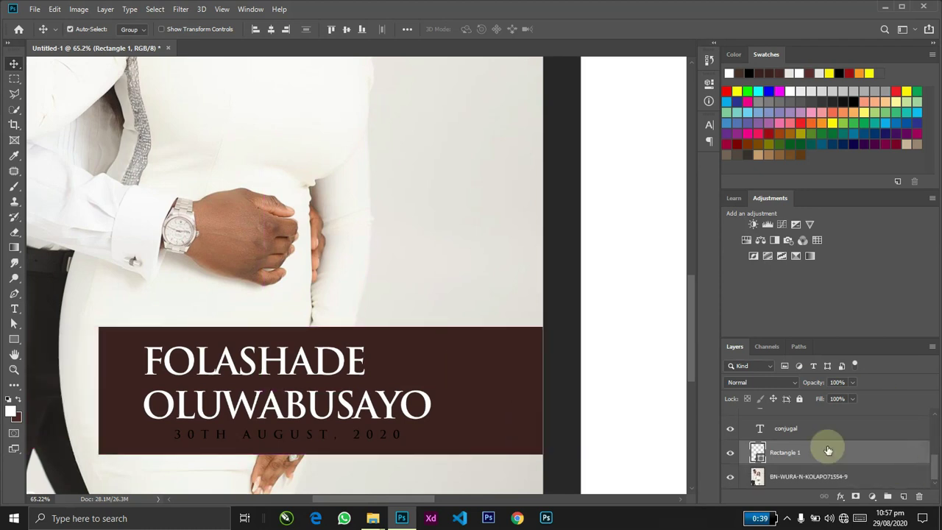
Step: Duplicate the band, fill the copy white, and narrow it to a thin strip
key(ctrl+j)
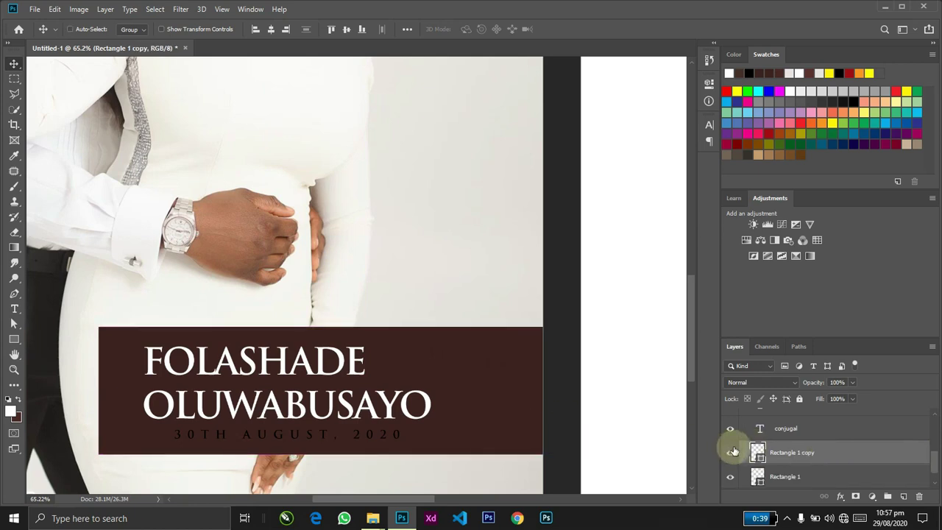
double_click(757, 454)
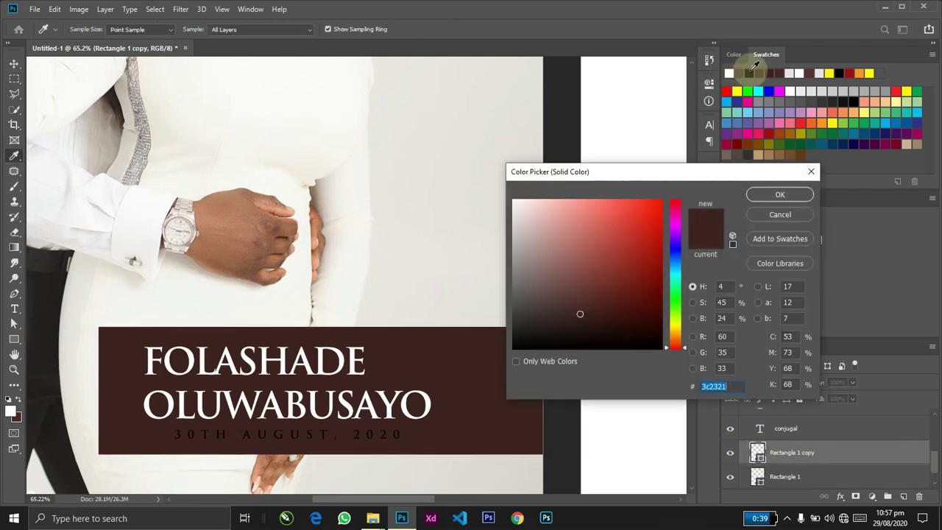
click(729, 73)
click(780, 193)
key(ctrl+t)
drag(593, 393, 404, 377)
key(Return)
key(ctrl+t)
key(Return)
Step: Nudge the ampersand slightly left and test moving the names text up, then undo
drag(404, 364, 399, 364)
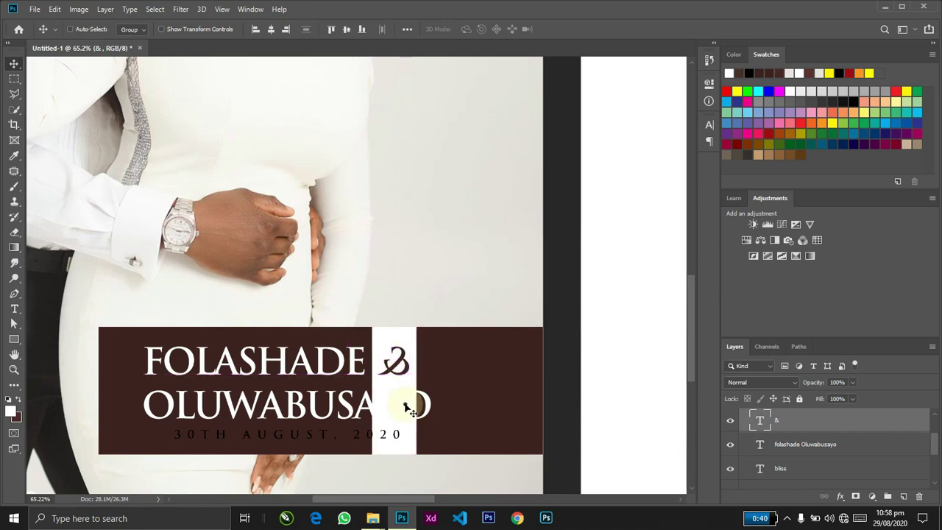
double_click(406, 409)
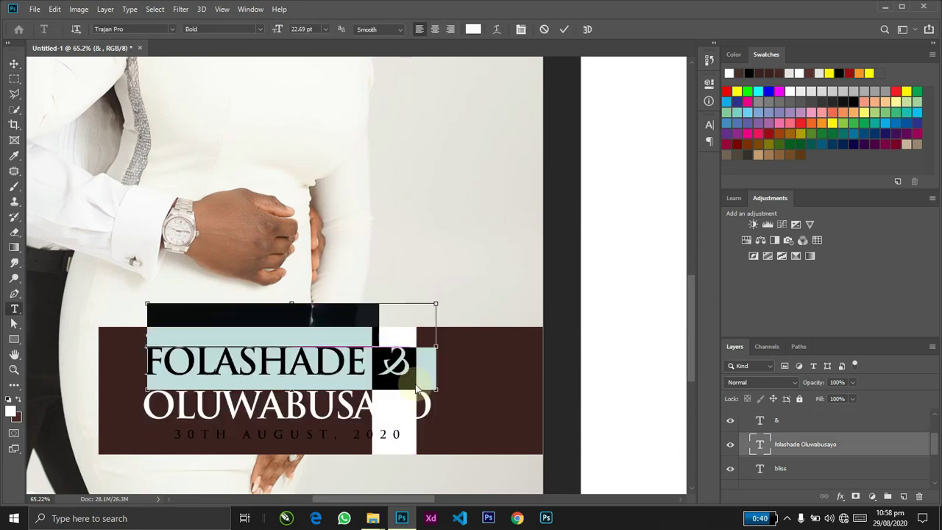
key(ctrl+Return)
key(v)
drag(414, 339, 418, 276)
key(ctrl+z)
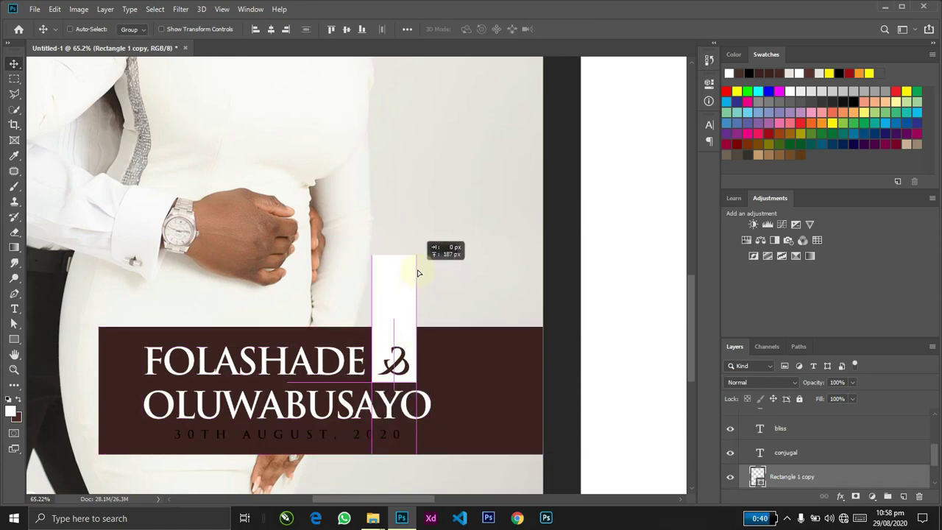
Step: Raise the white strip and clip it to the brown band
drag(417, 266, 421, 267)
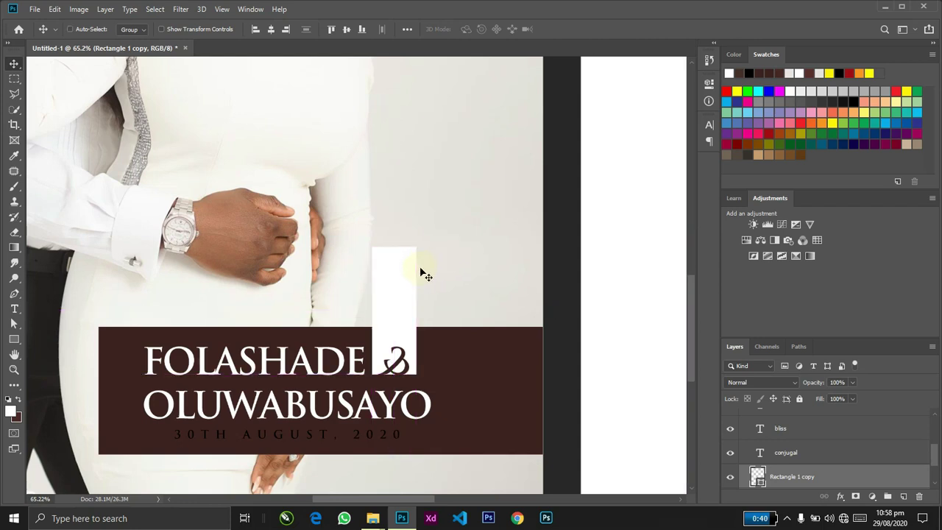
drag(425, 274, 421, 269)
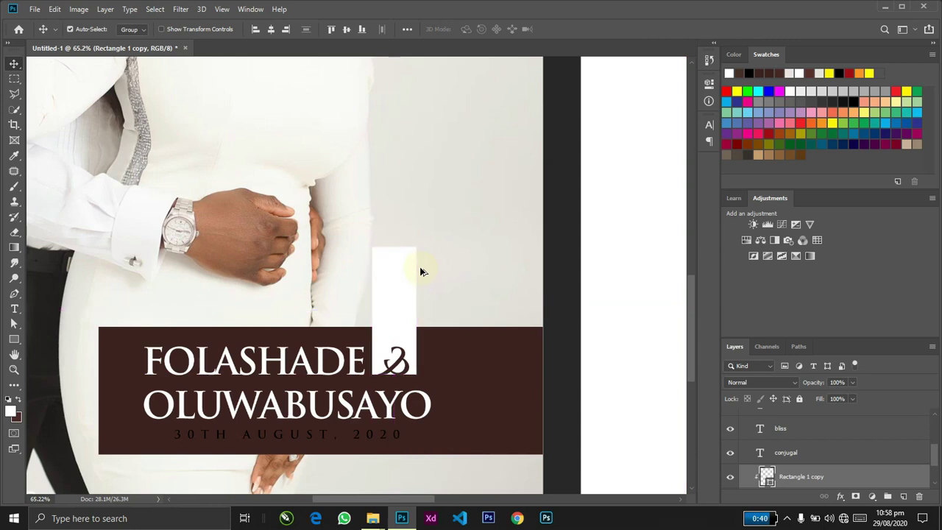
key(ctrl+alt+g)
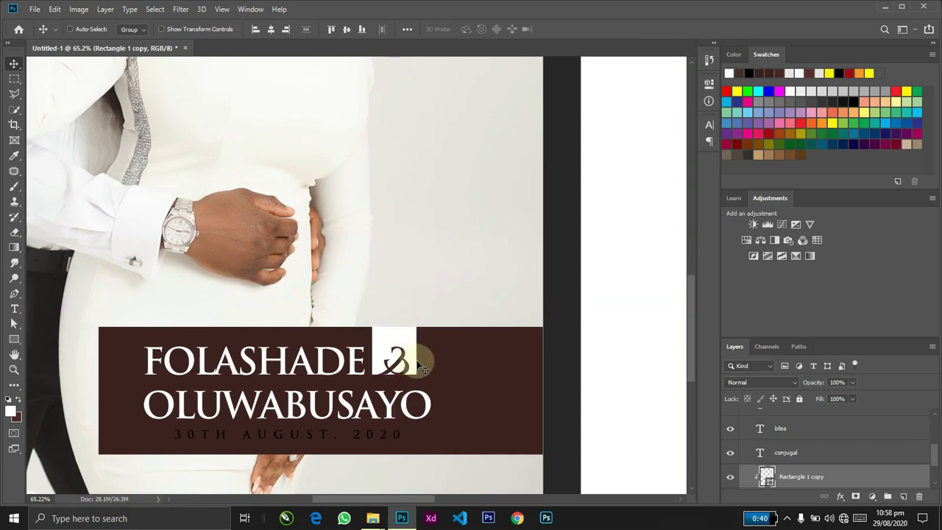
Step: Narrow the clipped white strip to about 101 px around the ampersand
key(ctrl+t)
drag(420, 318, 416, 317)
key(Return)
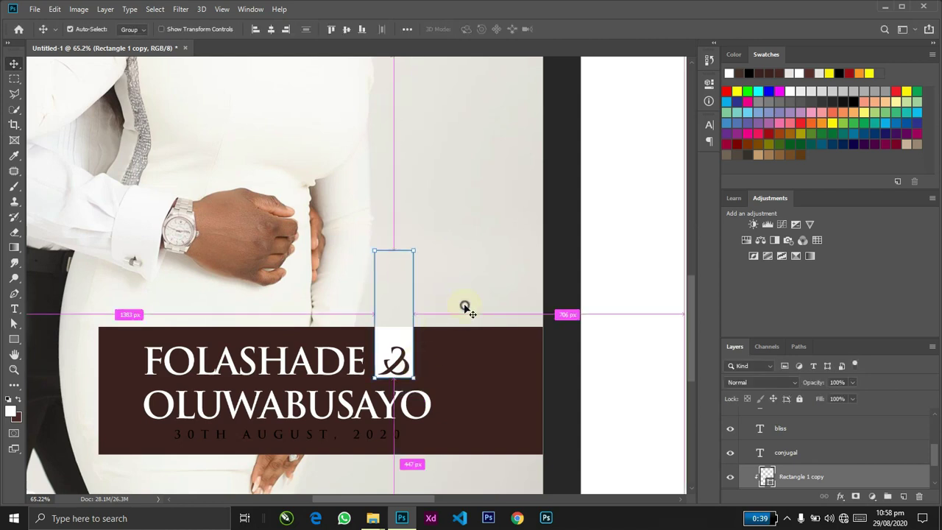
ctrl+click(464, 310)
key(ctrl+0)
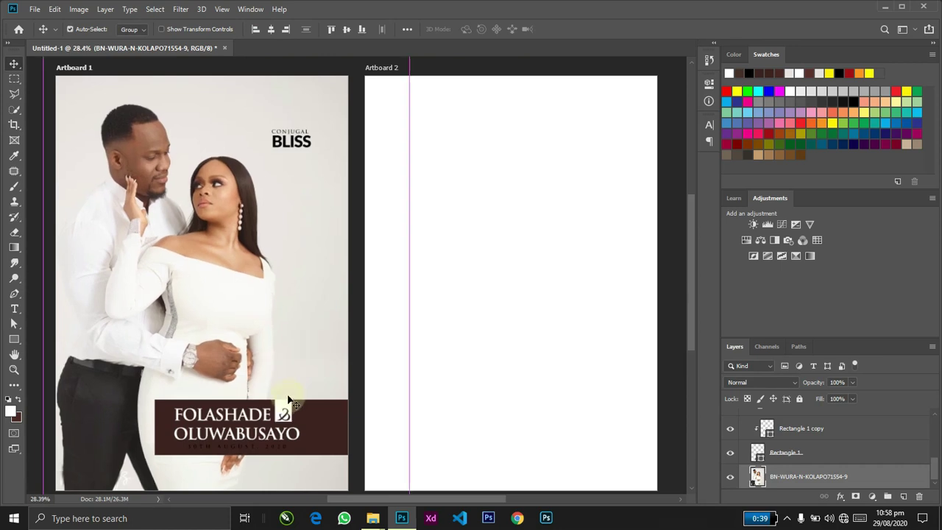
ctrl+click(381, 365)
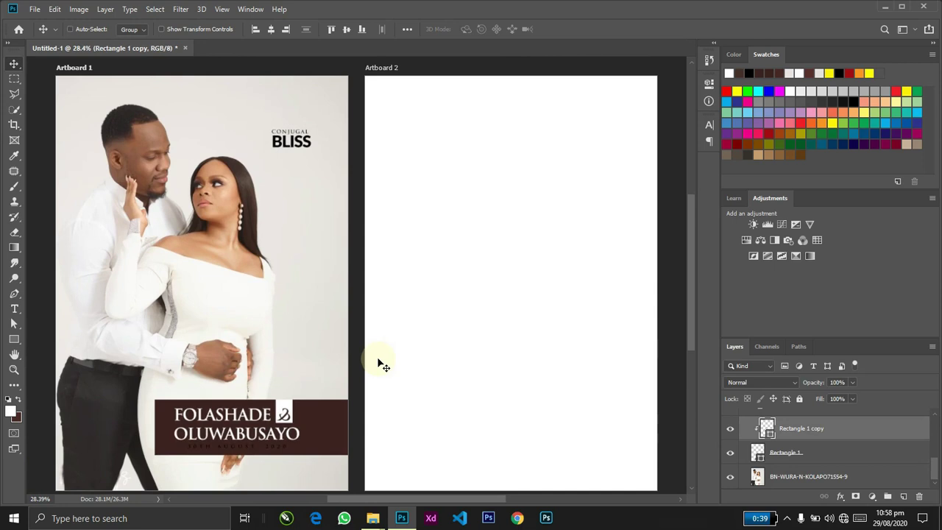
Step: Turn the '30th August, 2020' date text white and select the brown name band
double_click(281, 445)
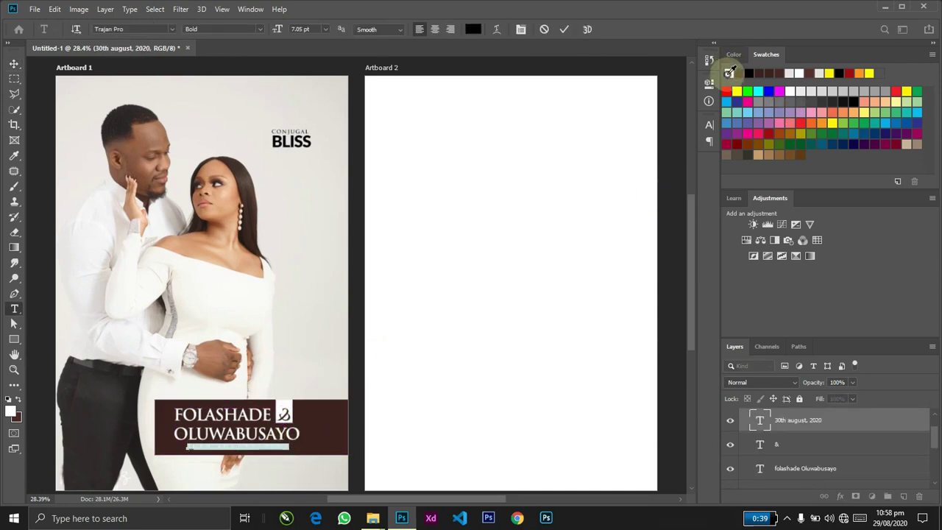
click(728, 72)
key(ctrl+Return)
key(v)
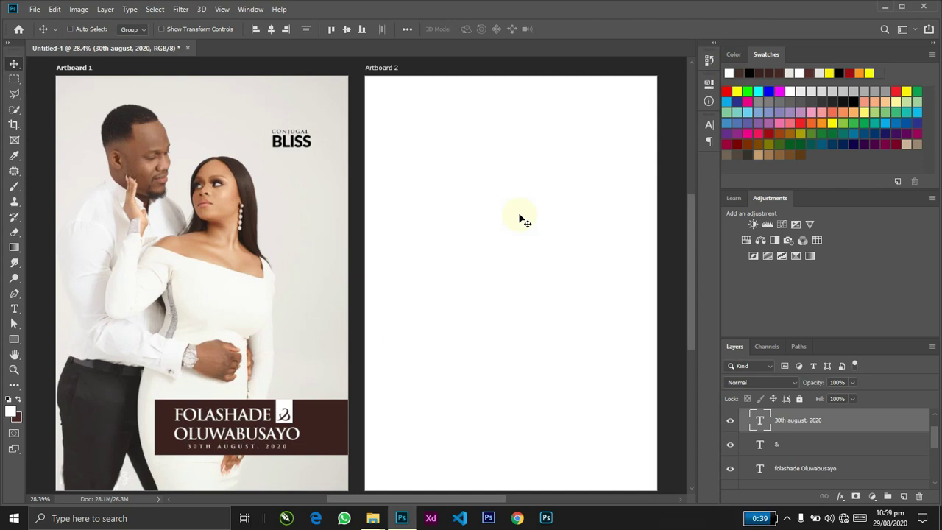
ctrl+click(335, 437)
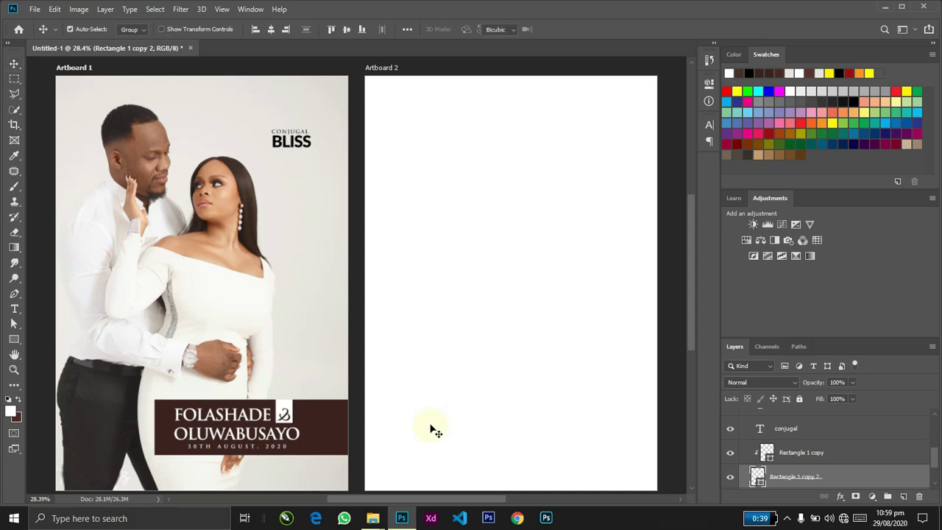
Step: Give the duplicate band a darker brown fill, #2c1a19
key(ctrl+t)
drag(393, 403, 376, 344)
key(Escape)
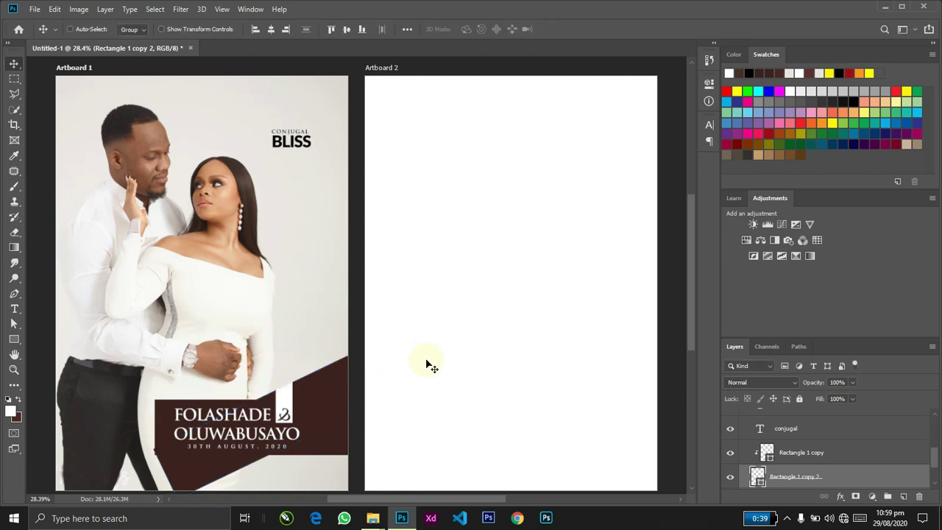
double_click(766, 476)
drag(584, 321, 571, 319)
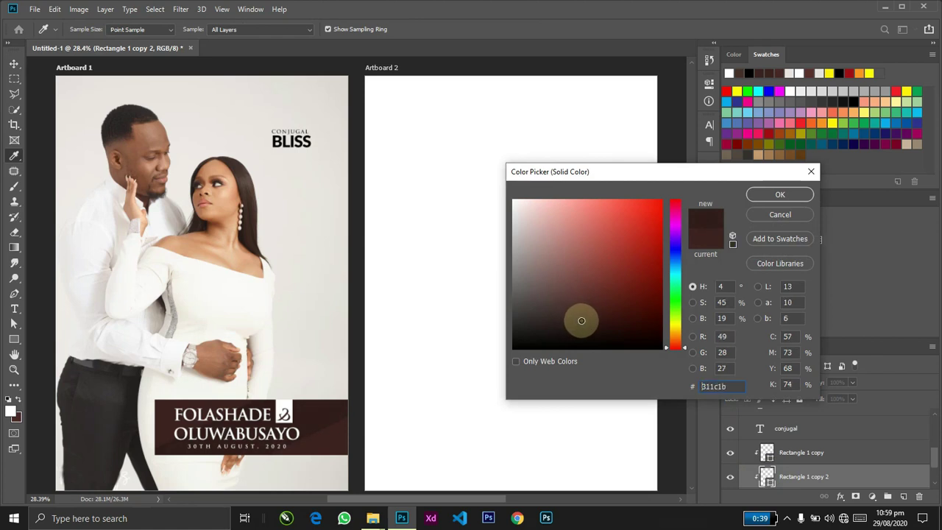
drag(578, 323, 578, 324)
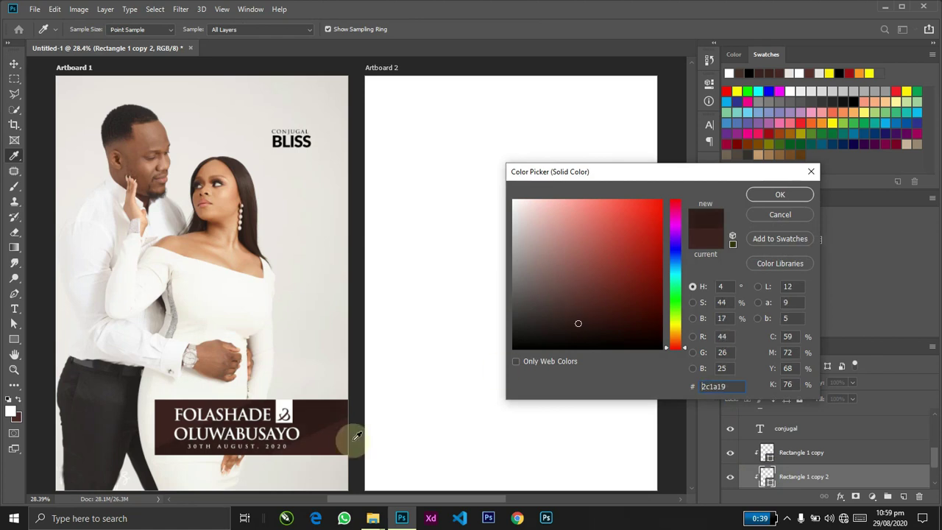
click(760, 197)
Step: Tilt the duplicate band about 9° across the names band
key(z)
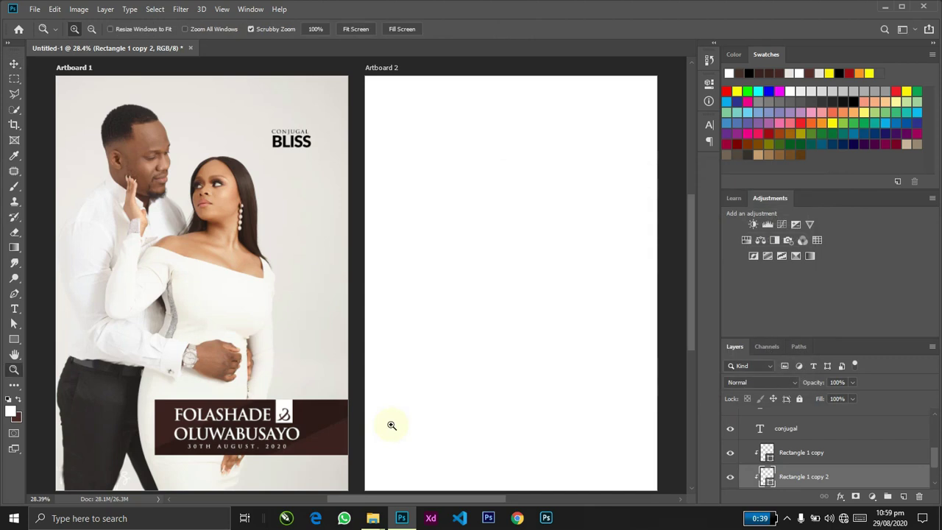
drag(367, 428, 504, 336)
key(ctrl+t)
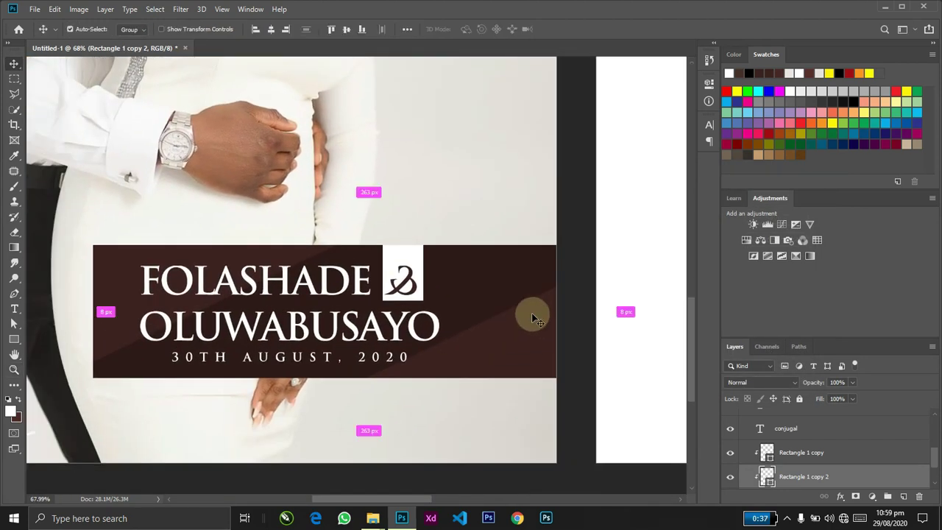
drag(648, 282, 653, 309)
key(Return)
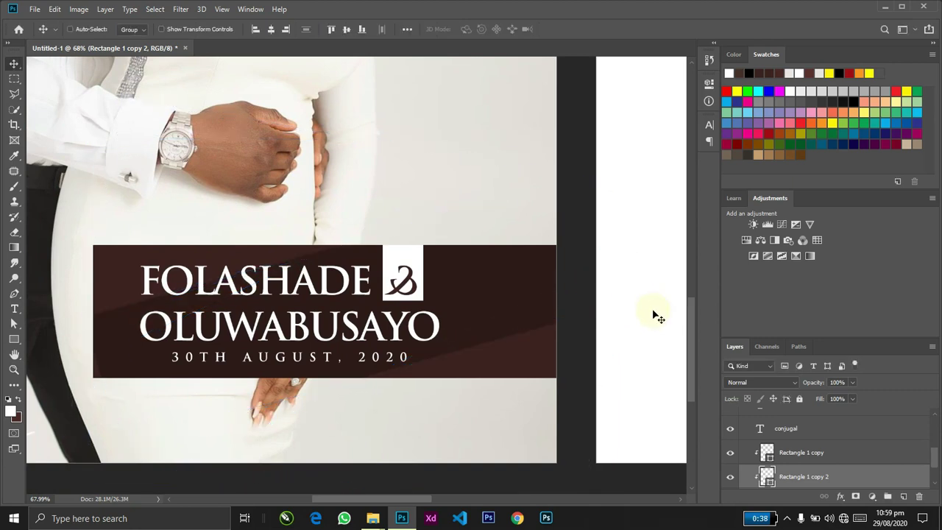
key(ctrl+0)
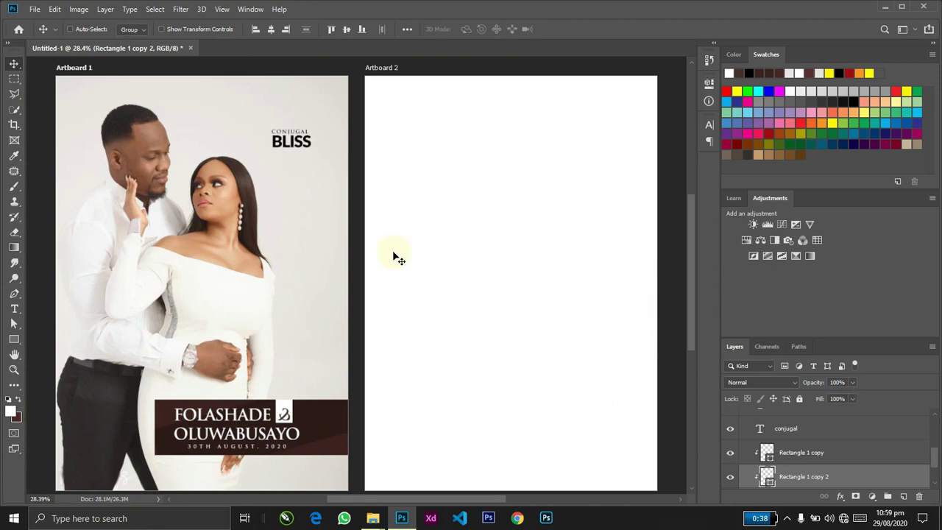
key(z)
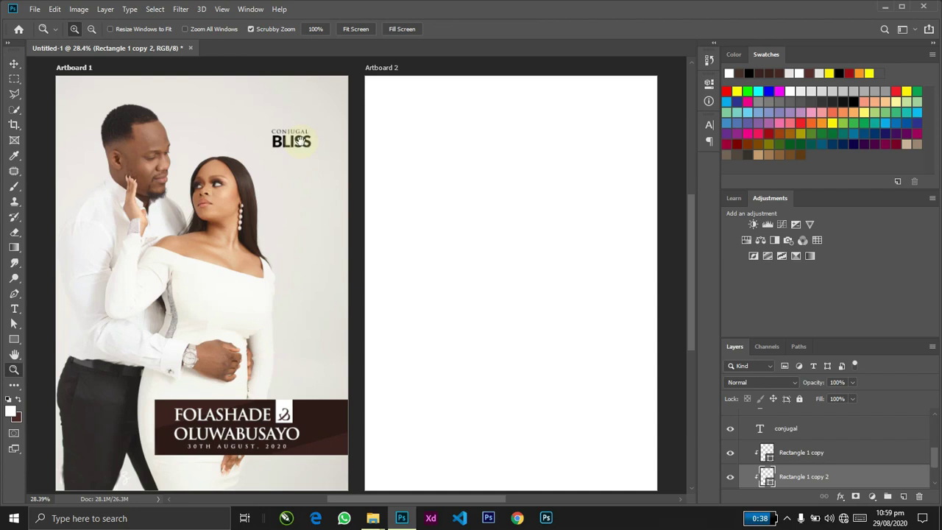
Step: Draw a rectangle around CONJUGAL BLISS with 44 px rounded corners and reorder its layer
drag(298, 140, 265, 213)
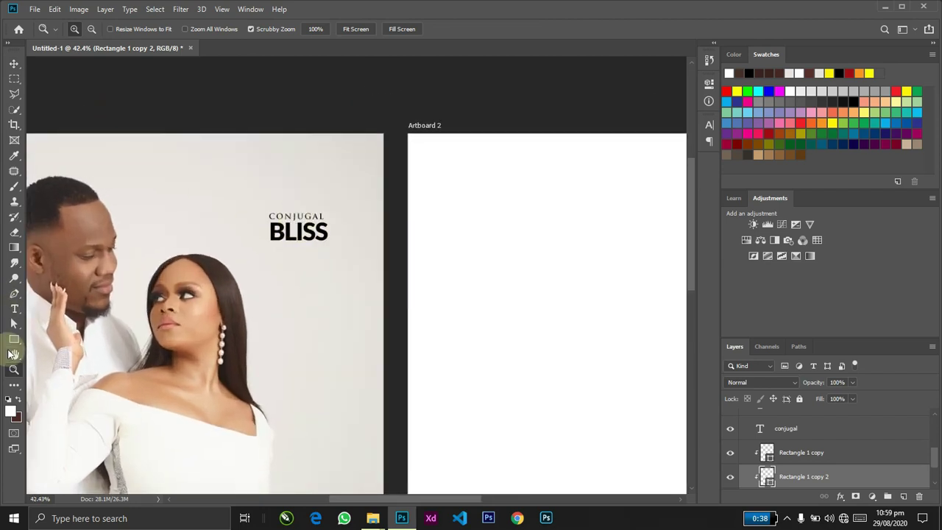
click(13, 339)
drag(259, 120, 332, 258)
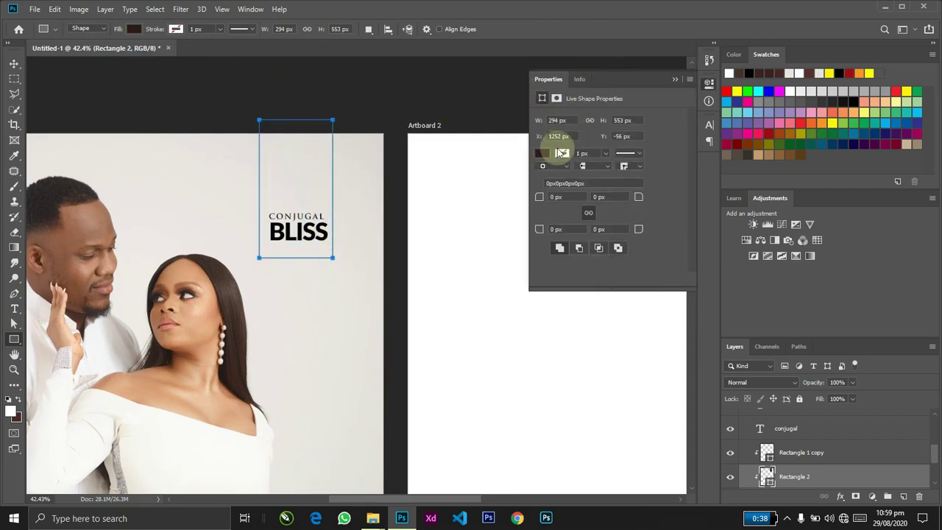
drag(541, 199, 559, 196)
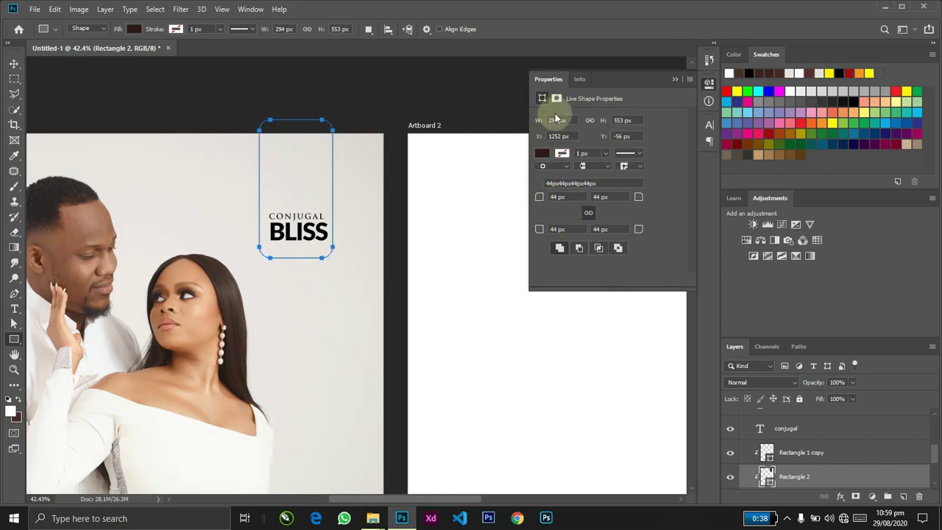
click(675, 79)
key(v)
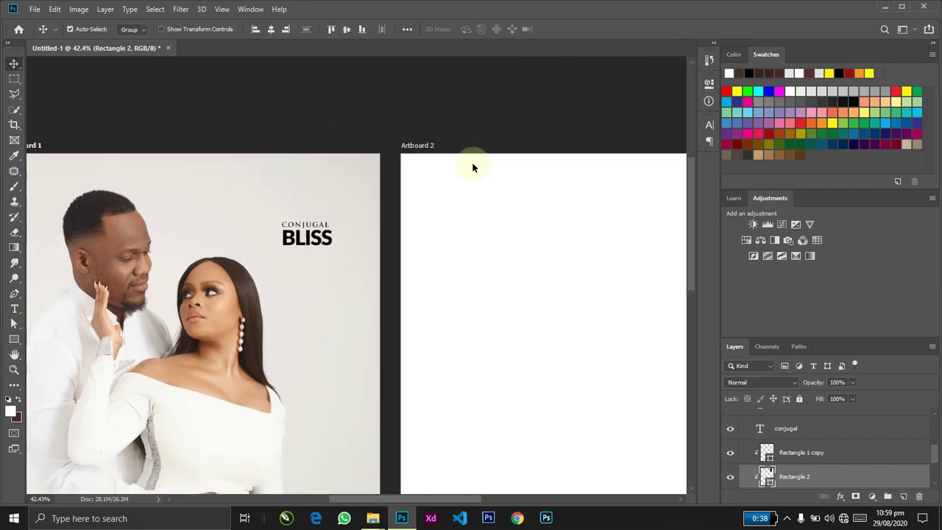
key(ctrl+0)
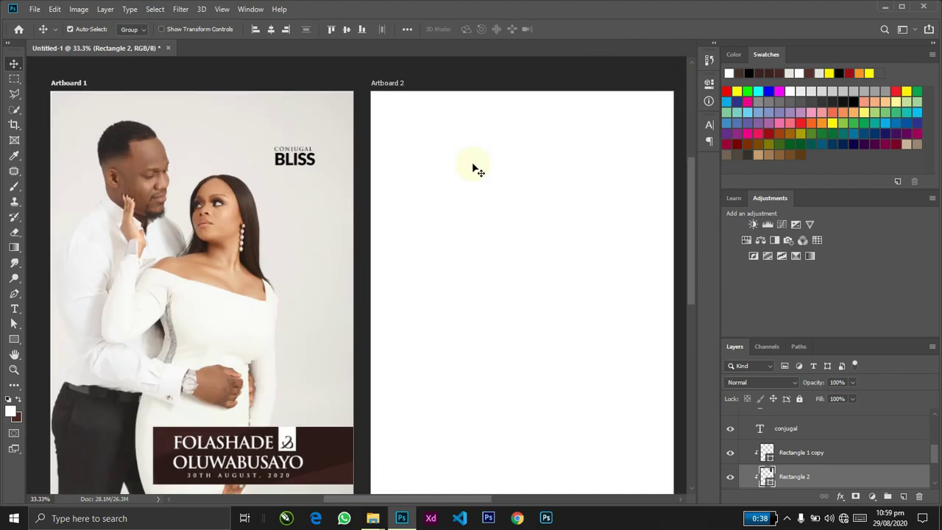
drag(807, 475, 824, 464)
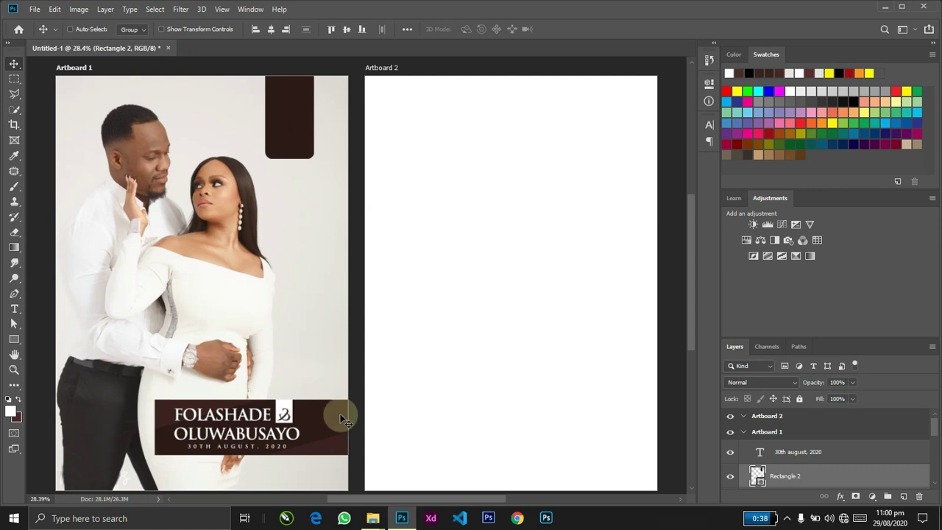
Step: Send the rounded rectangle beneath the BLISS text and make BLISS white
key(ctrl+bracketleft)
key(ctrl+bracketleft)
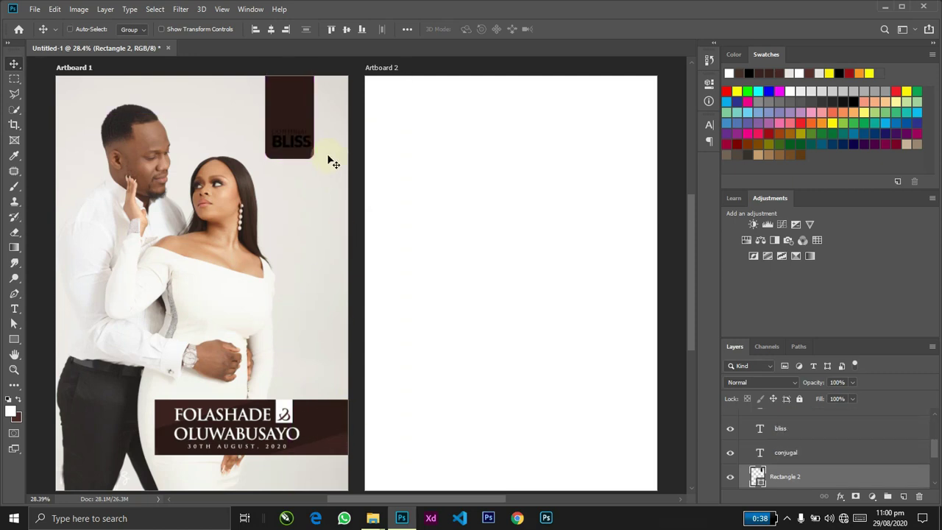
key(z)
drag(263, 133, 346, 173)
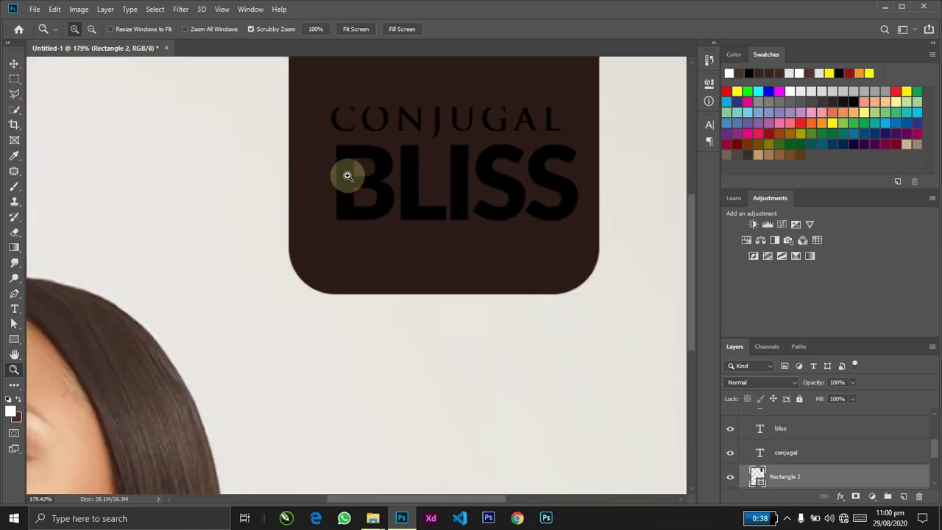
key(v)
click(414, 176)
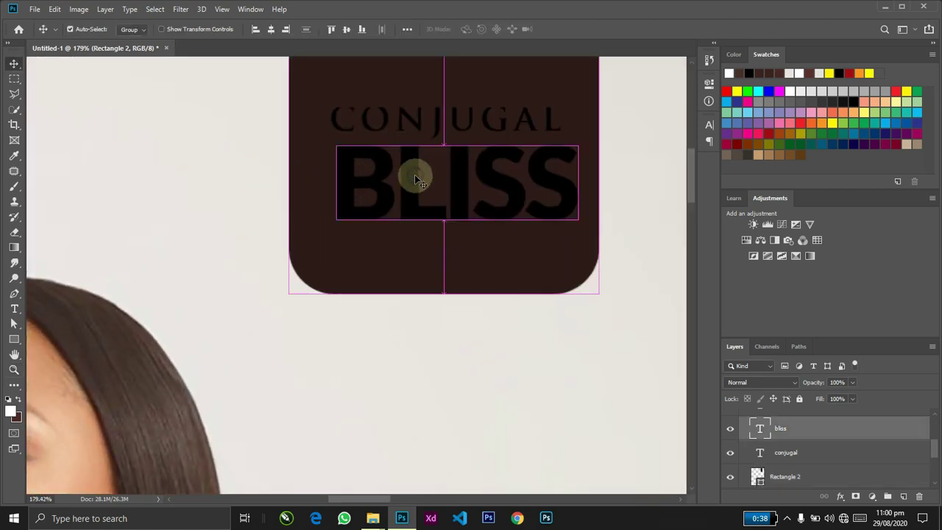
key(t)
double_click(414, 174)
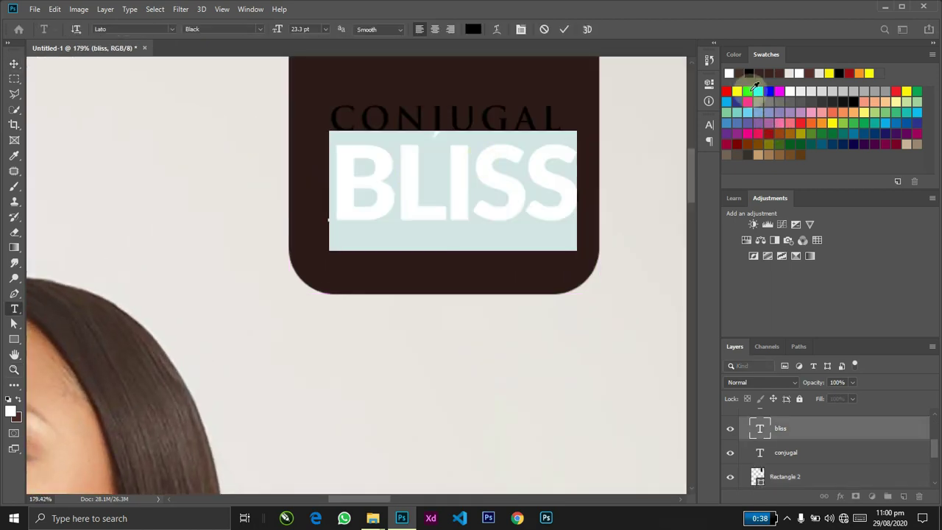
key(ctrl+Return)
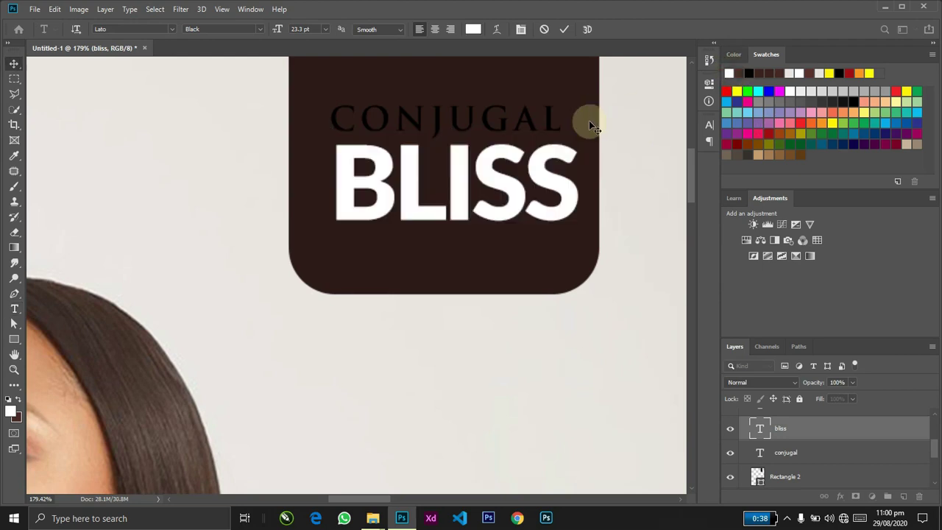
key(v)
Step: Raise CONJUGAL above BLISS and colour it white
click(550, 116)
key(ctrl+bracketright)
key(t)
double_click(548, 115)
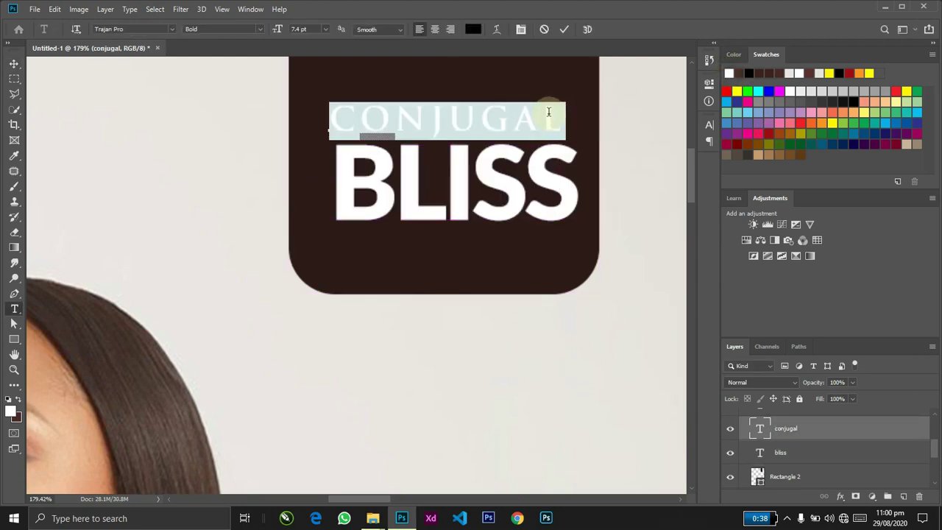
click(728, 72)
key(ctrl+Return)
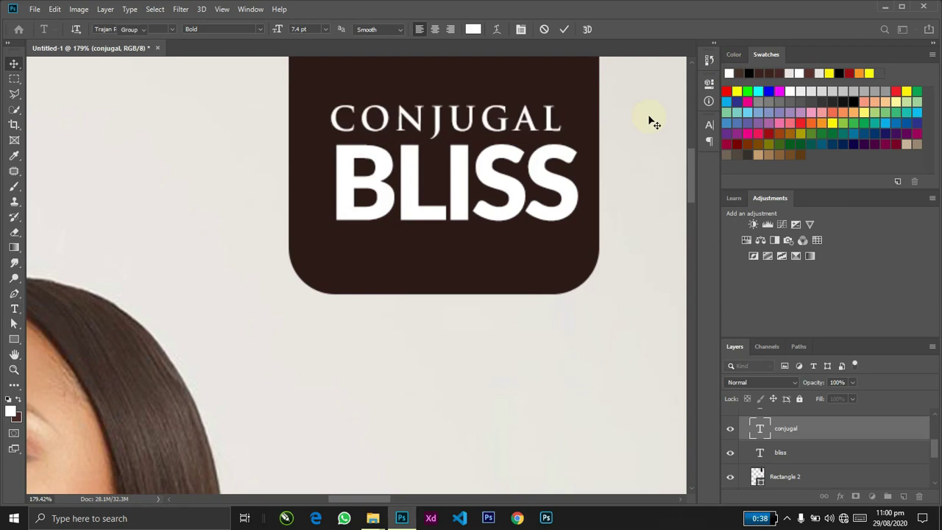
key(v)
key(ctrl+0)
key(z)
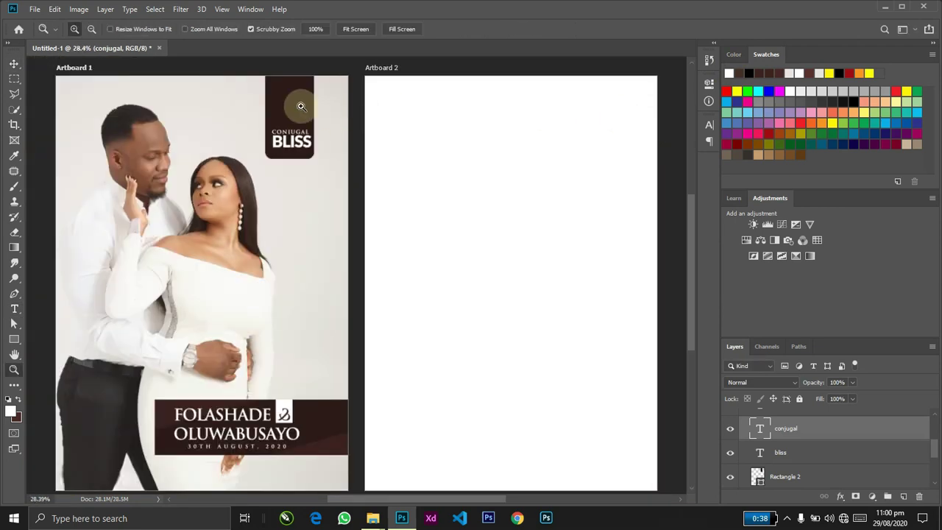
drag(301, 106, 313, 116)
key(v)
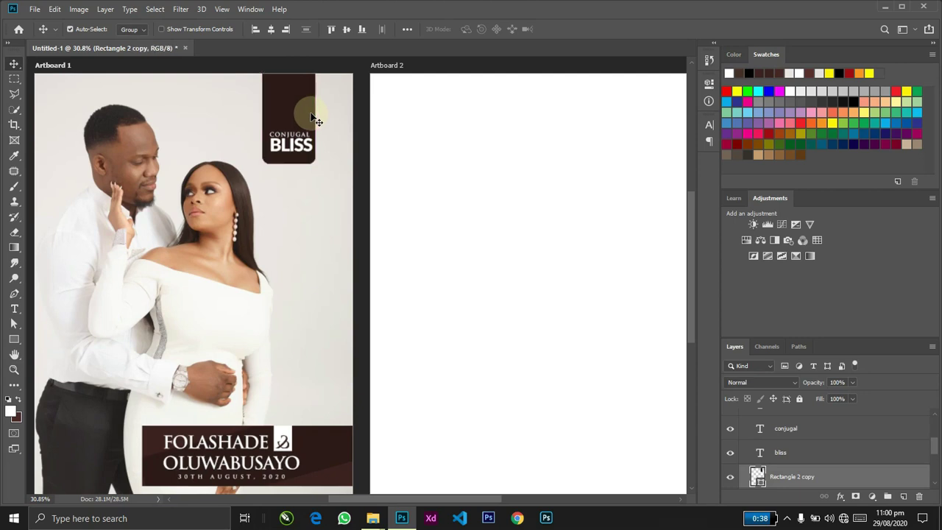
Step: Give Rectangle 2 a lighter brown fill sampled from the photo
key(ctrl+t)
drag(330, 169, 302, 203)
key(Escape)
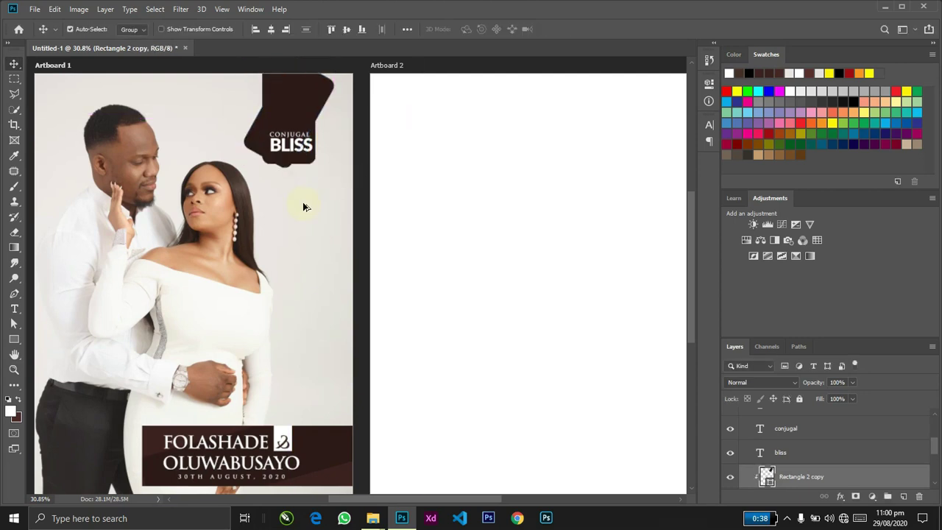
scroll(925, 449, down, 2)
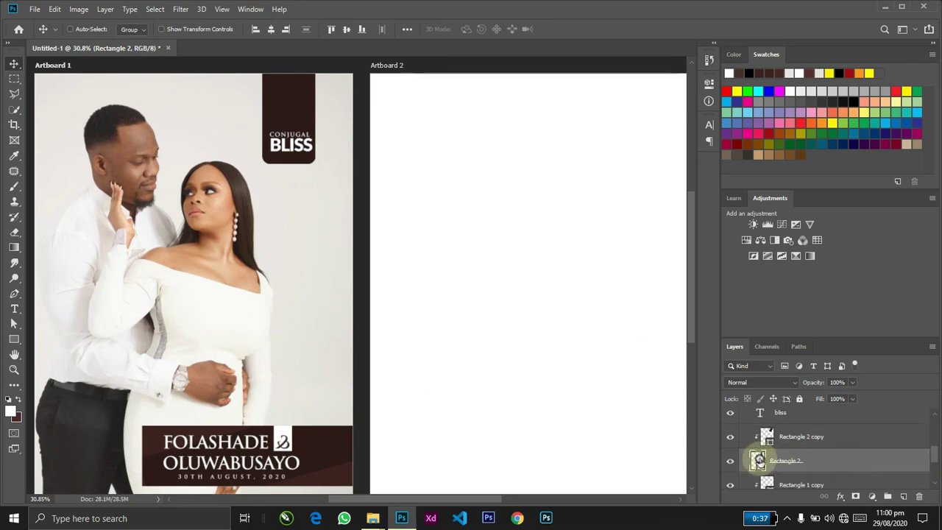
double_click(758, 460)
click(349, 469)
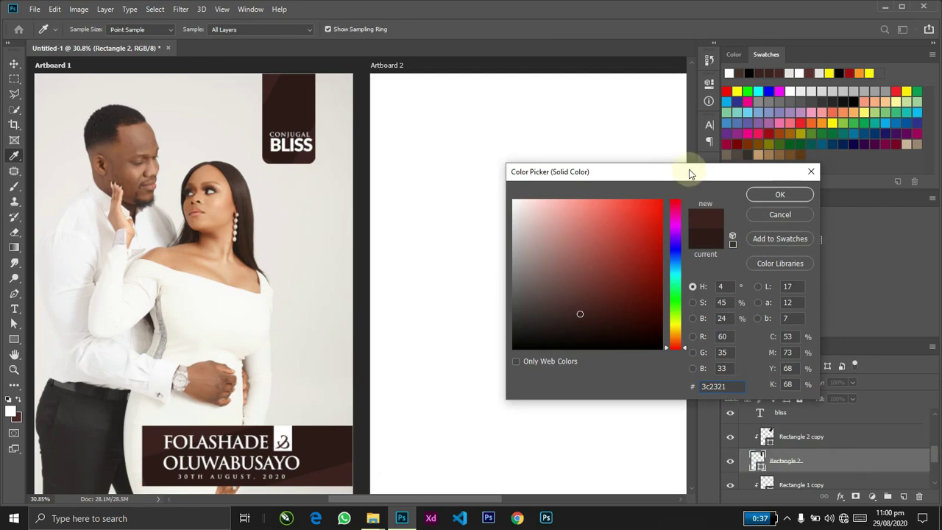
click(779, 194)
Step: Rotate the Rectangle 2 copy overlay on the badge by about 5 degrees
key(z)
drag(366, 112, 409, 157)
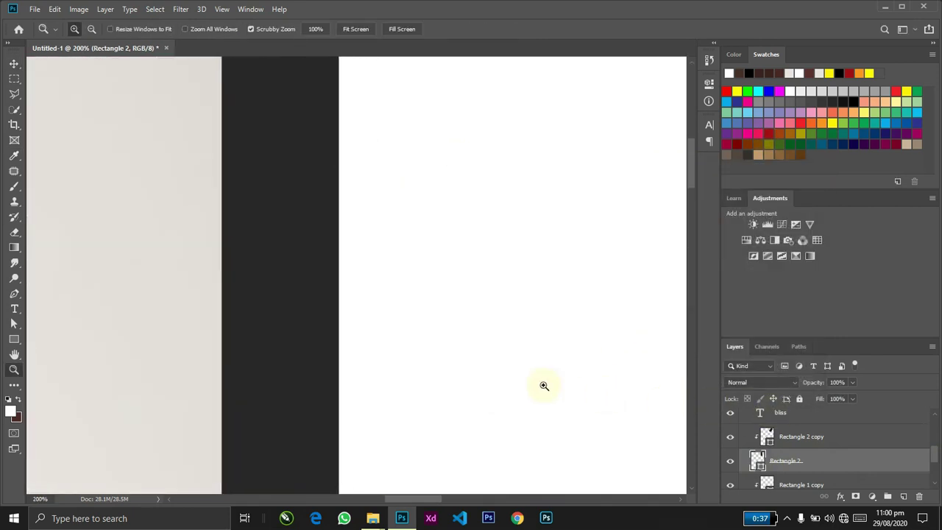
drag(542, 385, 490, 368)
drag(311, 339, 475, 374)
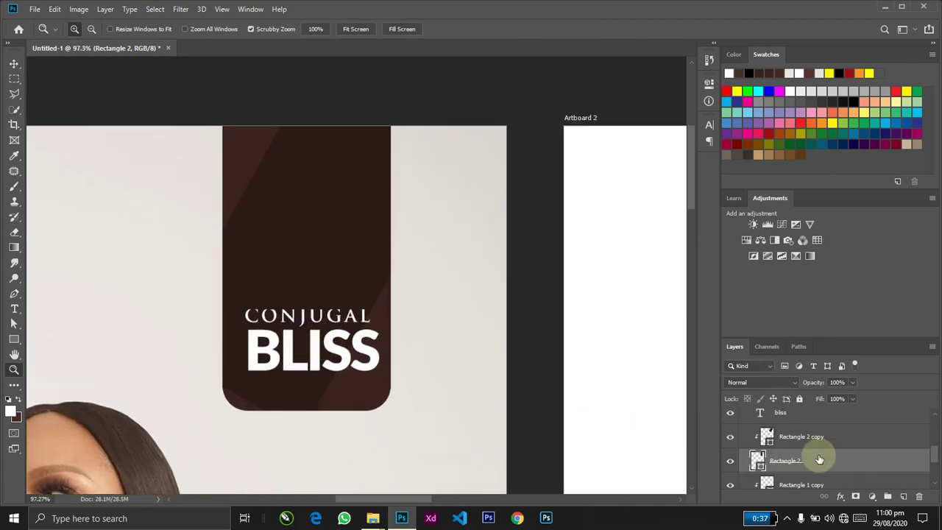
click(809, 434)
key(ctrl+t)
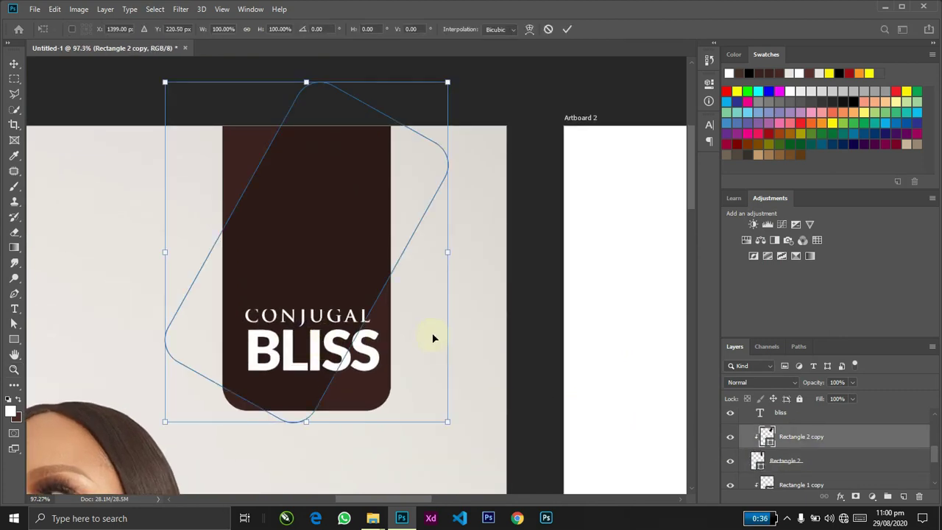
drag(478, 414, 456, 435)
key(Return)
Step: Scale the Rectangle 2 copy overlay up to about 119%
key(z)
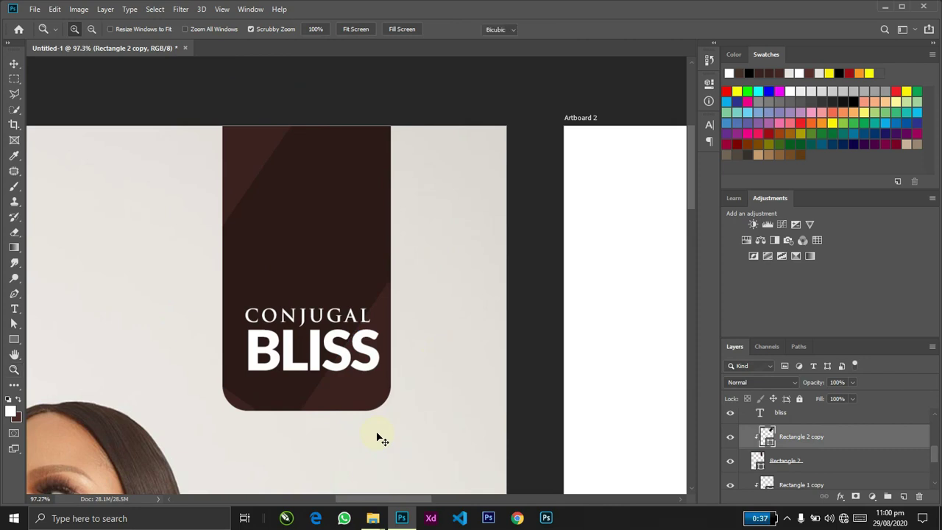
key(ctrl+t)
drag(455, 421, 500, 439)
key(Return)
key(v)
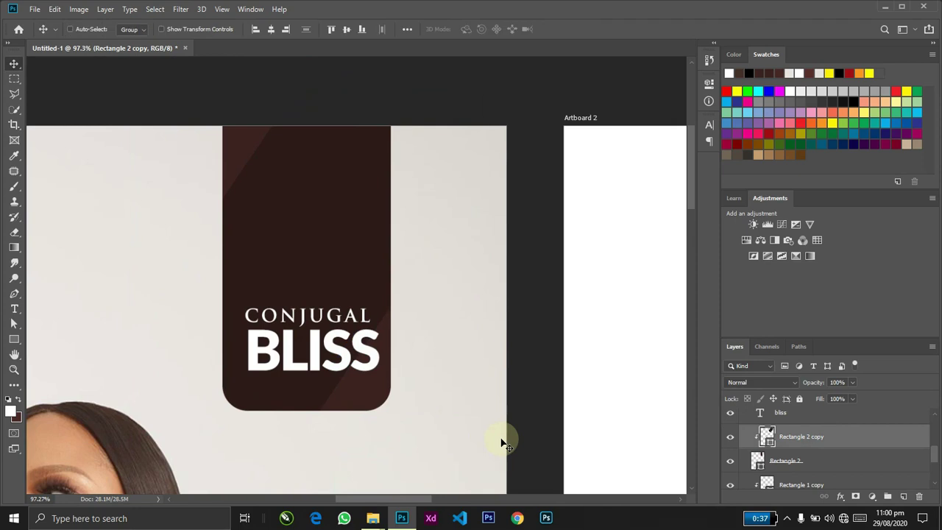
key(ctrl+0)
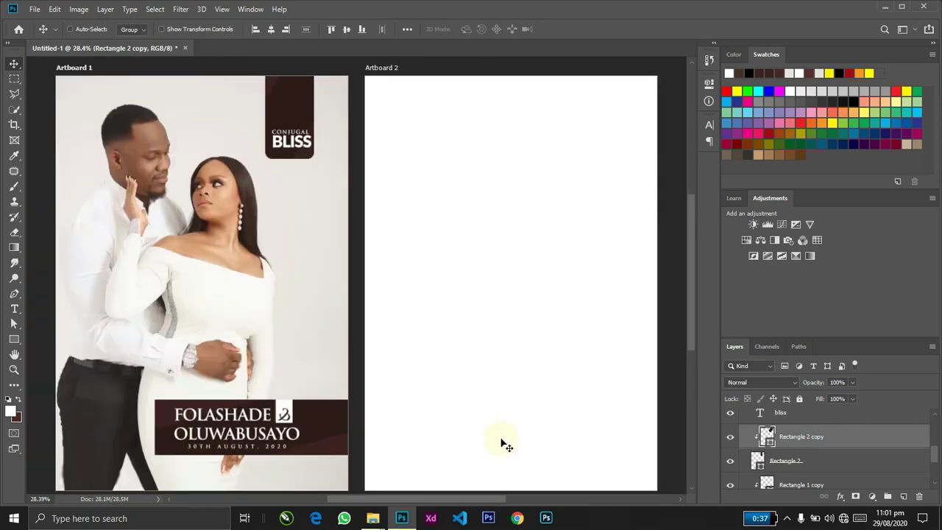
Step: Rotate the Rectangle 2 copy overlay by about 7 degrees
drag(326, 168, 382, 390)
key(ctrl+t)
drag(438, 122, 420, 157)
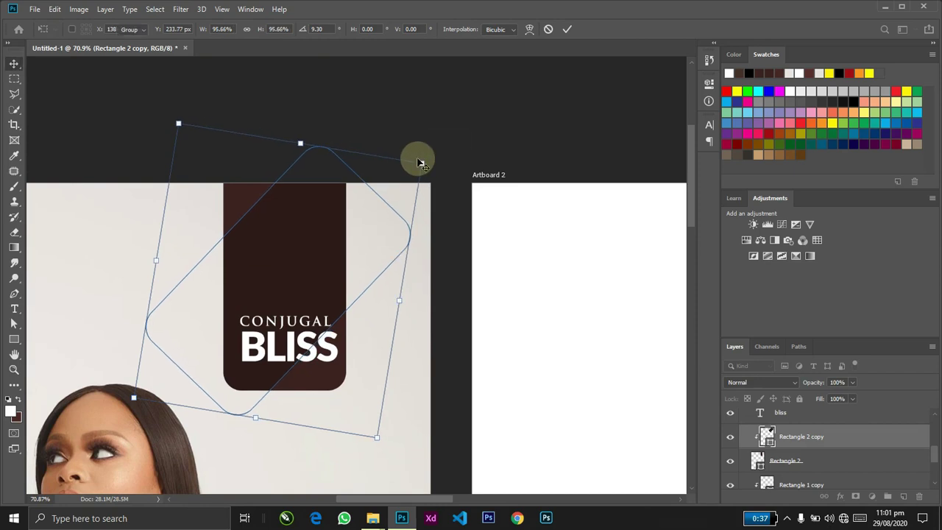
key(Return)
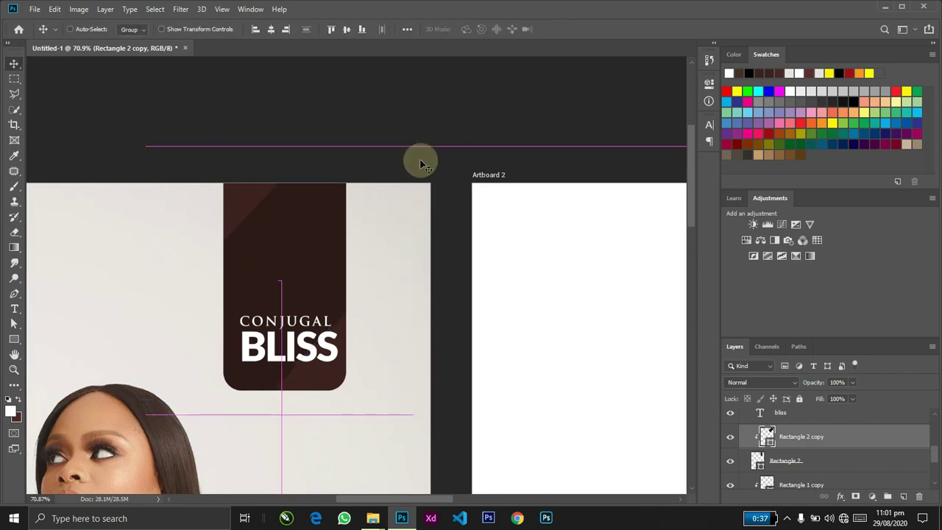
Step: Centre BLISS horizontally with both badge rectangles and shift the group about 24 px right
ctrl+click(329, 335)
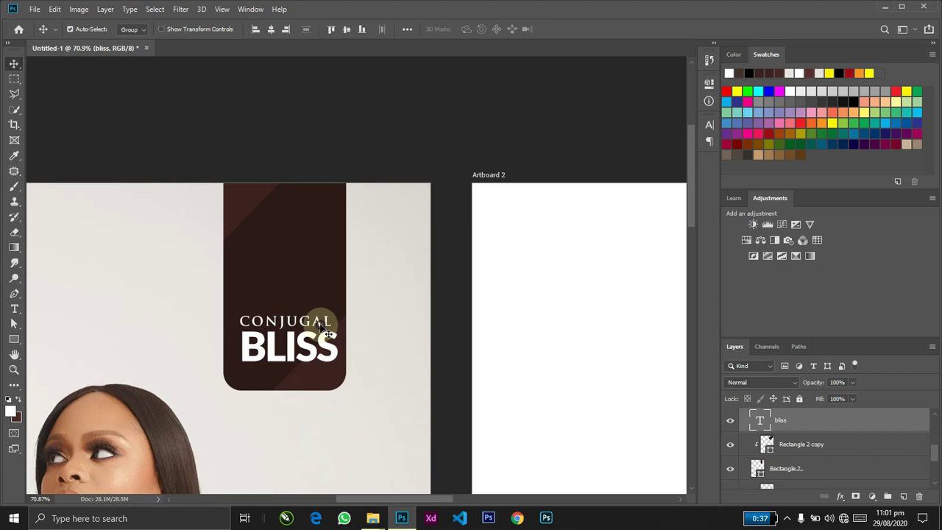
ctrl+click(294, 86)
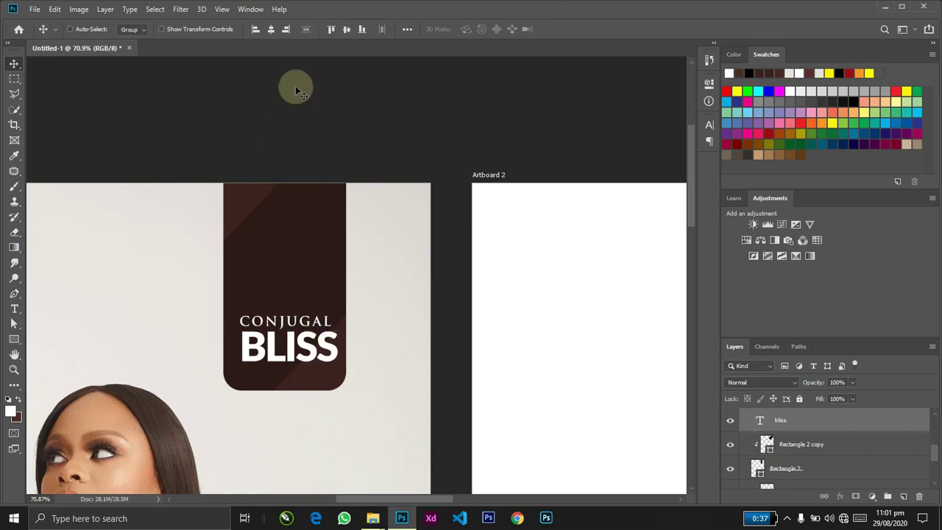
ctrl+shift+click(319, 248)
click(271, 28)
ctrl+shift+click(234, 210)
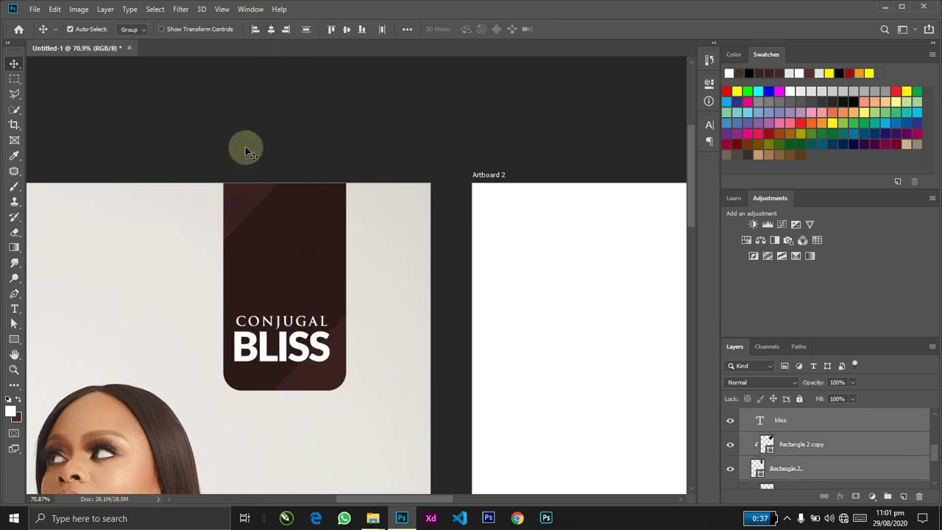
click(271, 31)
drag(336, 249, 346, 248)
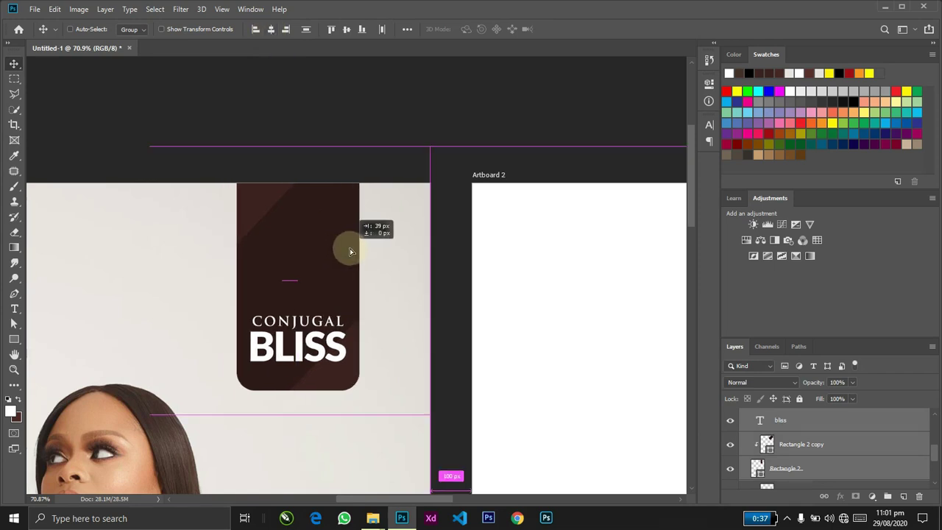
ctrl+click(390, 160)
key(ctrl+minus)
key(ctrl+0)
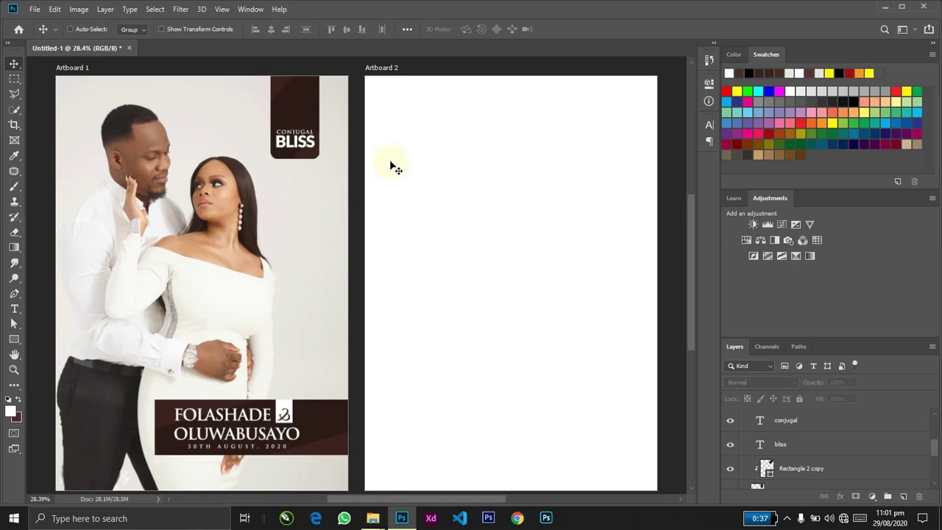
Step: Draw a white star on the badge using the Polygon Tool set to Star
key(z)
drag(285, 122, 331, 160)
drag(279, 139, 305, 332)
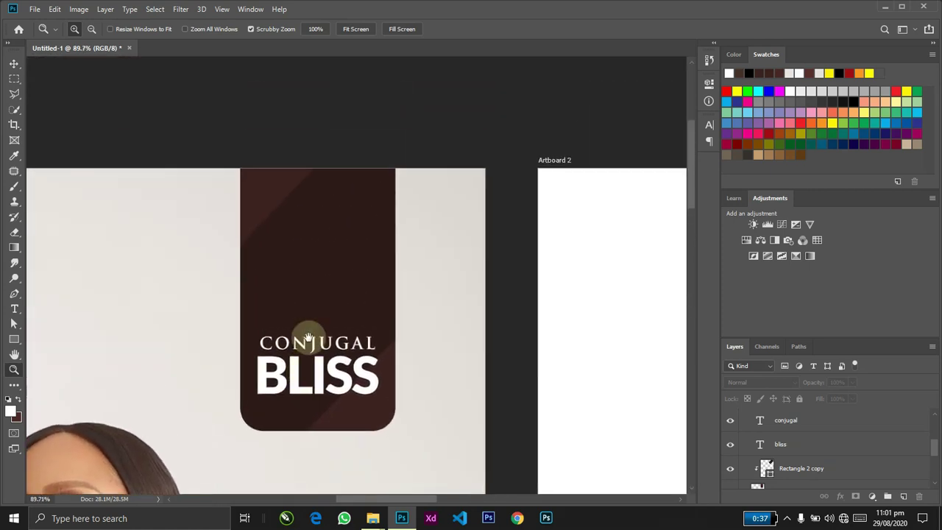
drag(14, 339, 74, 373)
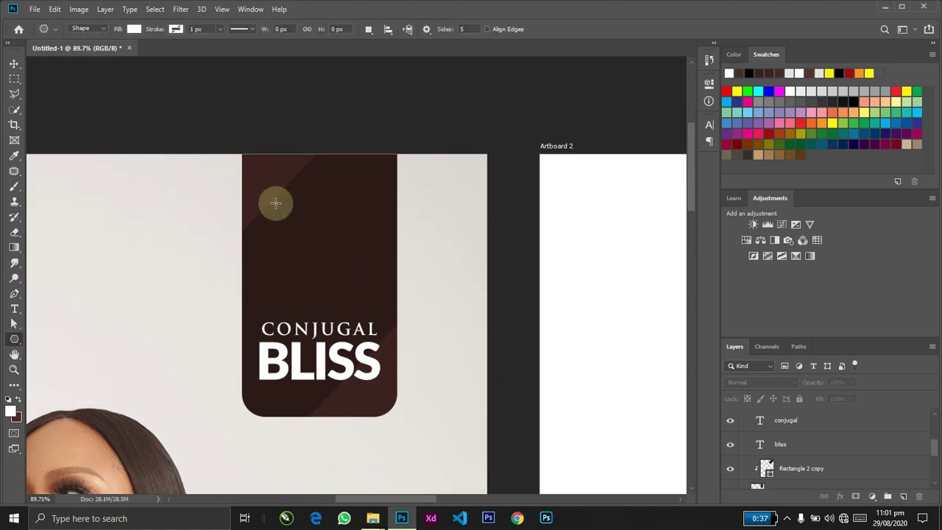
click(426, 29)
click(379, 112)
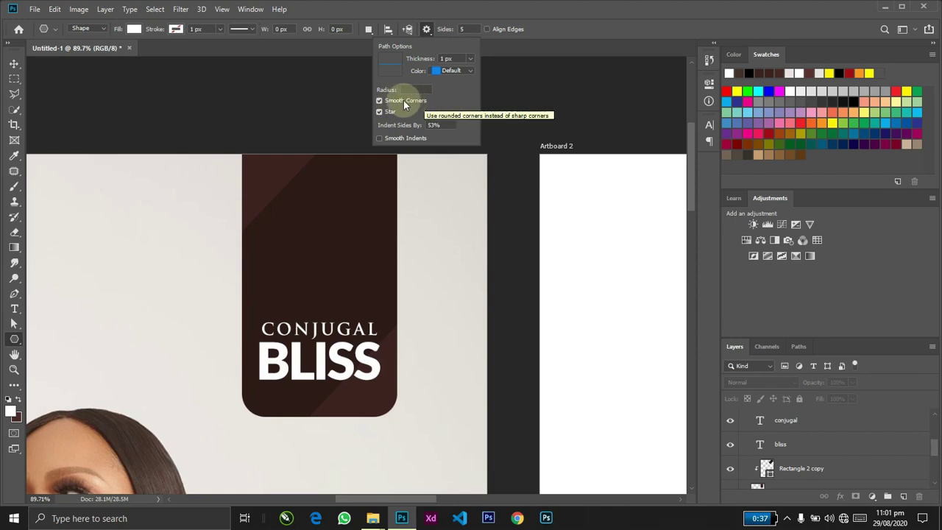
click(273, 283)
drag(275, 285, 298, 315)
Step: Shrink the star to about 38% and duplicate it into three stars above CONJUGAL
key(v)
drag(326, 273, 372, 294)
key(ctrl+t)
drag(343, 261, 411, 344)
key(Return)
key(z)
key(v)
ctrl+shift+click(347, 319)
Step: Distribute the three stars evenly and move the row left over CONJUGAL
ctrl+shift+click(295, 322)
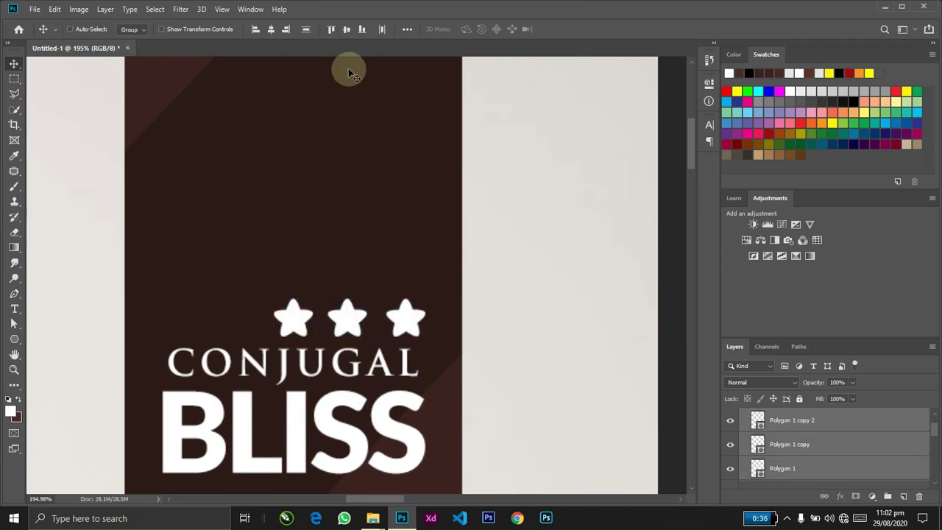
click(382, 30)
drag(426, 264, 373, 262)
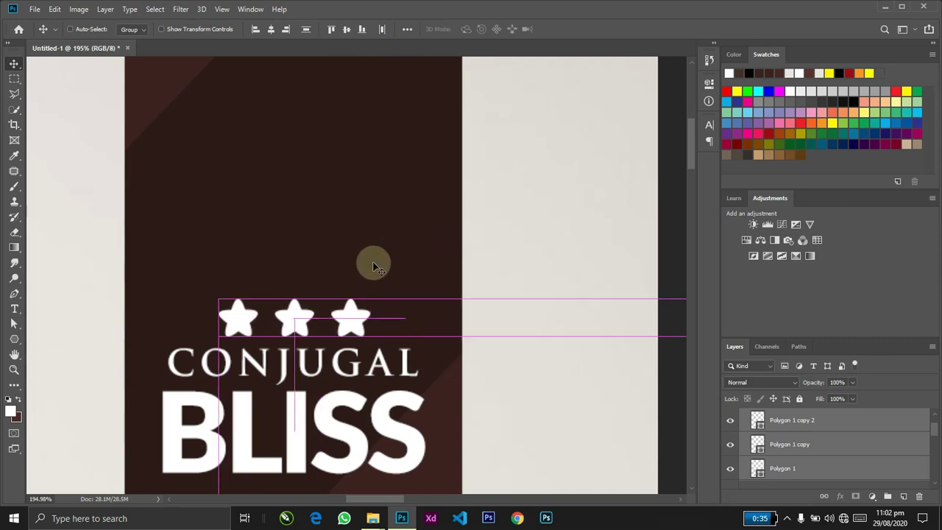
Step: Enlarge the middle star to about 135%
ctrl+click(490, 275)
ctrl+click(294, 323)
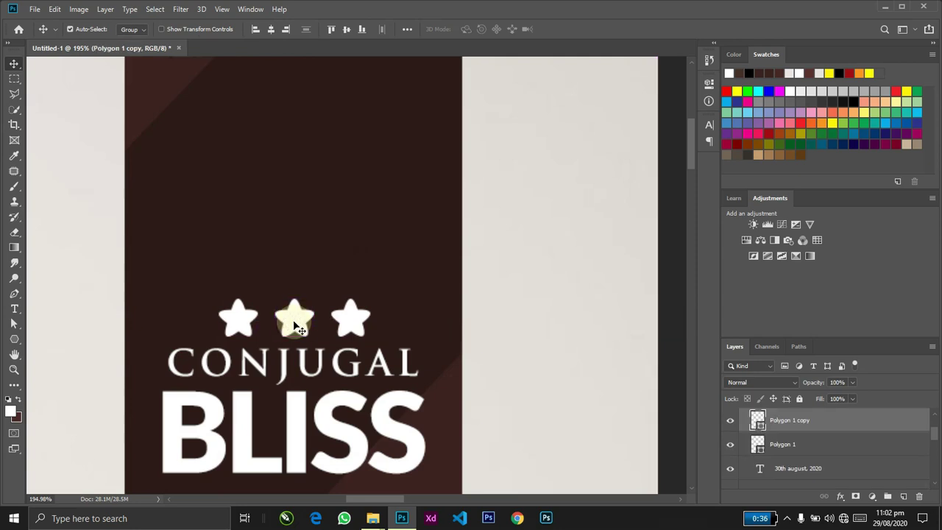
key(ctrl+t)
drag(314, 301, 321, 293)
key(Return)
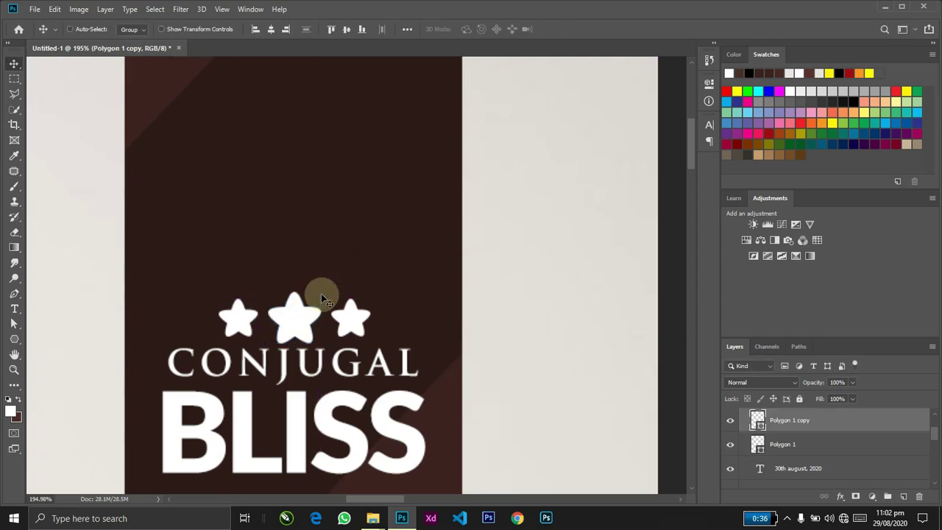
Step: Align the bottom edges of all three stars
key(ctrl)
ctrl+shift+click(247, 320)
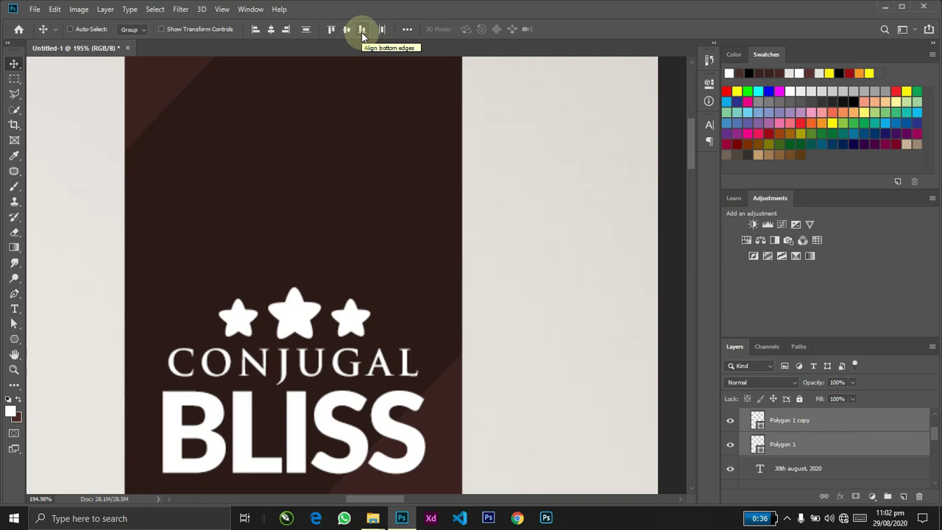
drag(336, 219, 422, 207)
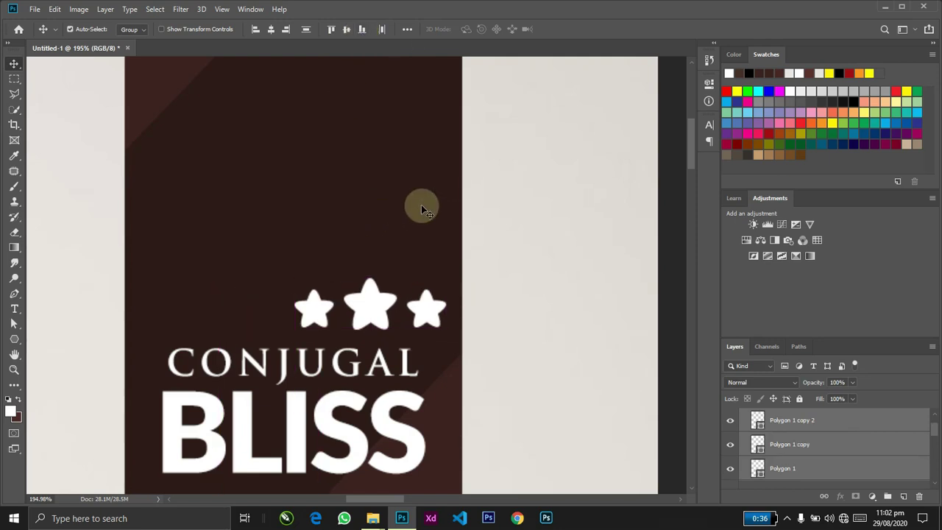
key(ctrl+z)
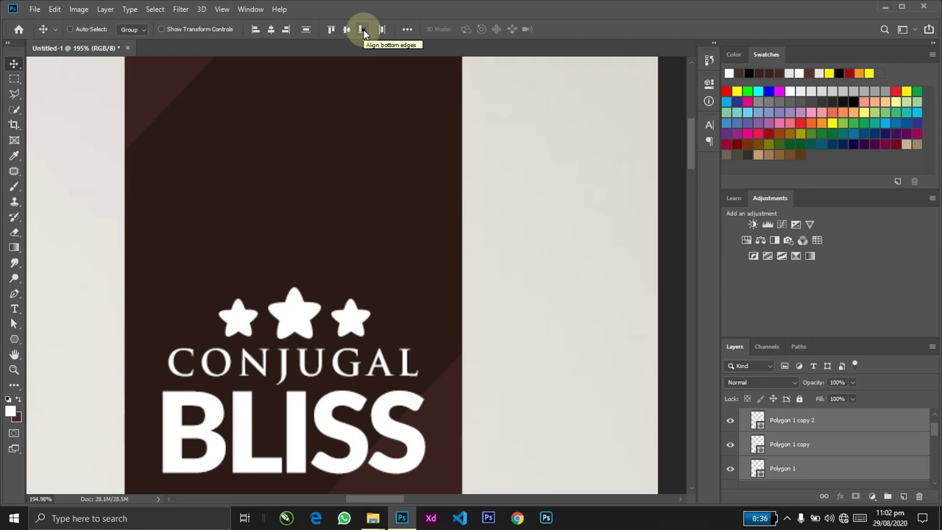
click(363, 30)
drag(406, 255, 410, 255)
key(ctrl+0)
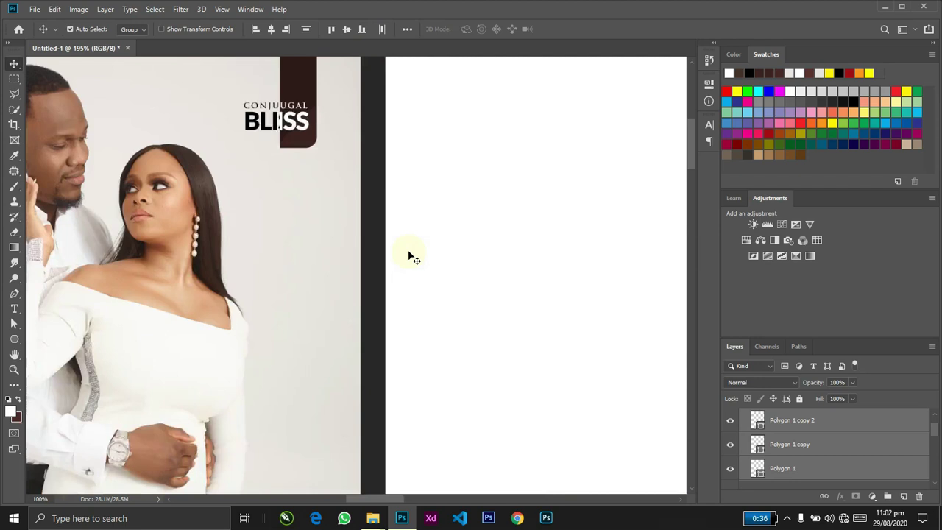
key(z)
mouse_move(328, 180)
mouse_down()
mouse_move(366, 201)
mouse_move(330, 179)
mouse_up()
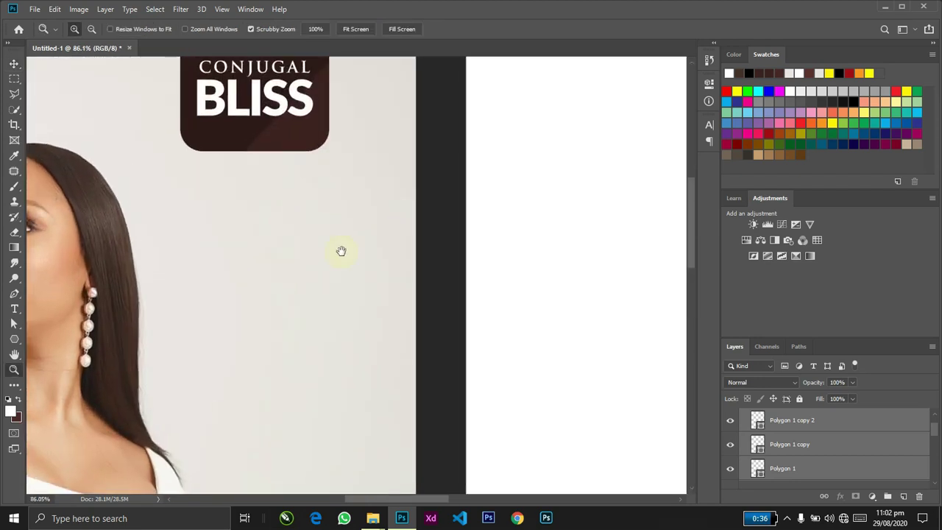
drag(340, 251, 376, 428)
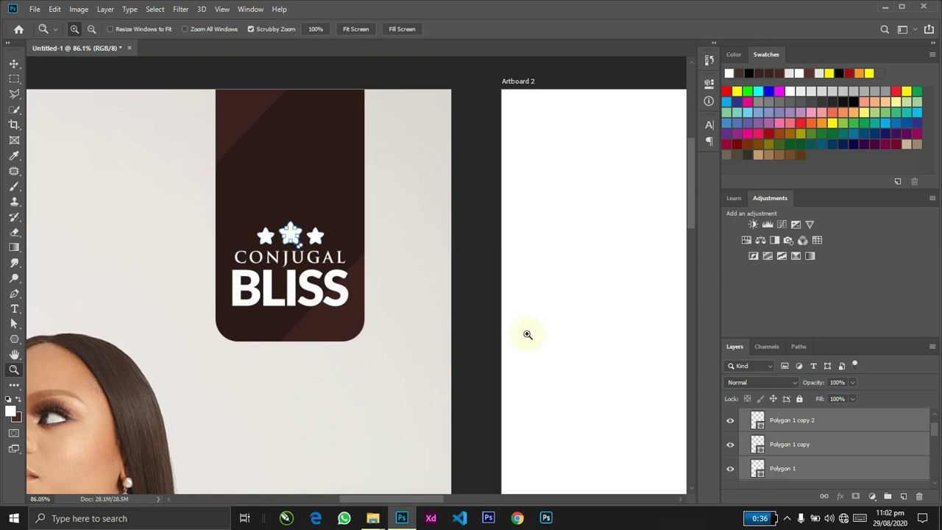
Step: Recolour the enlarged middle star orange (#f7941d) from the Color Picker swatches
double_click(758, 422)
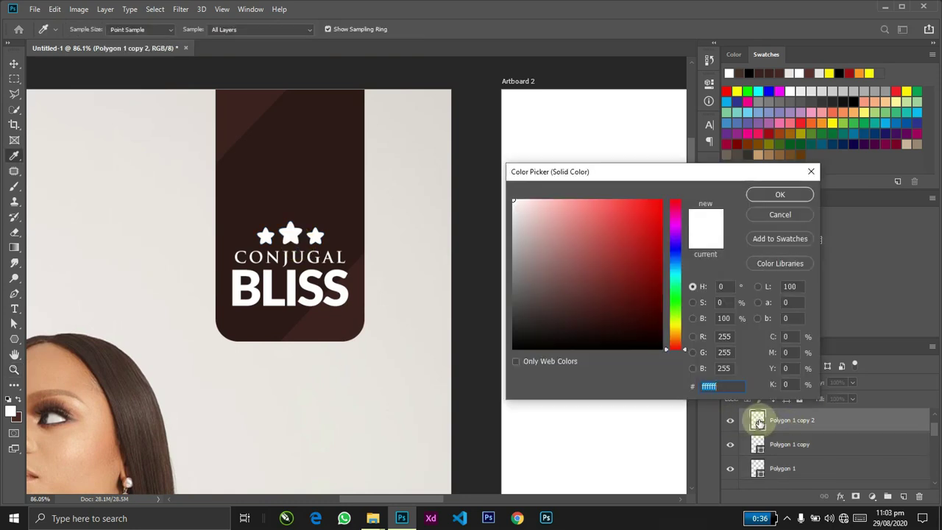
key(Escape)
click(728, 420)
click(729, 420)
click(730, 445)
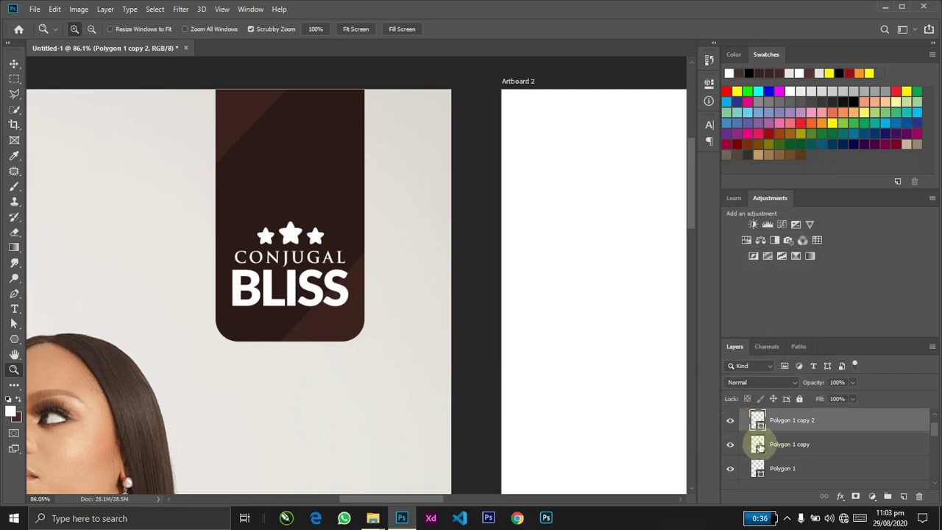
double_click(757, 443)
click(831, 122)
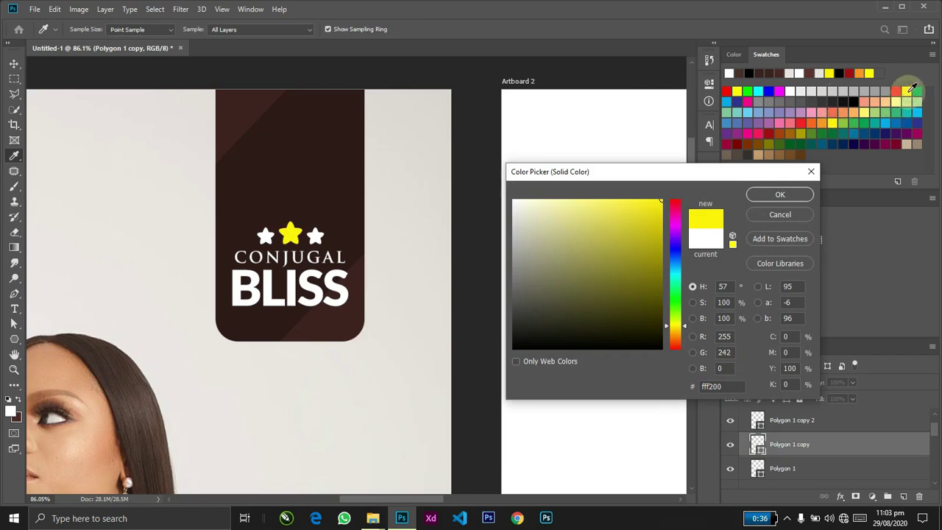
click(822, 123)
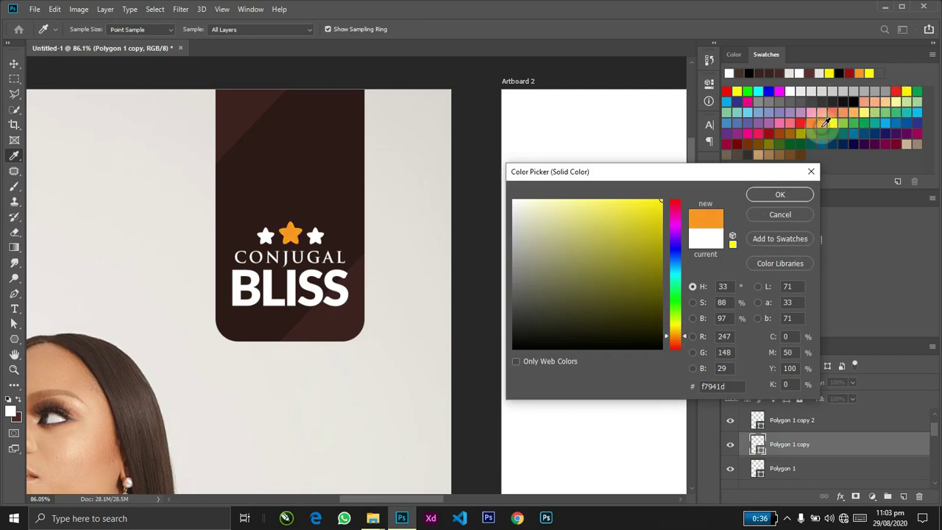
click(780, 195)
key(v)
key(ctrl+0)
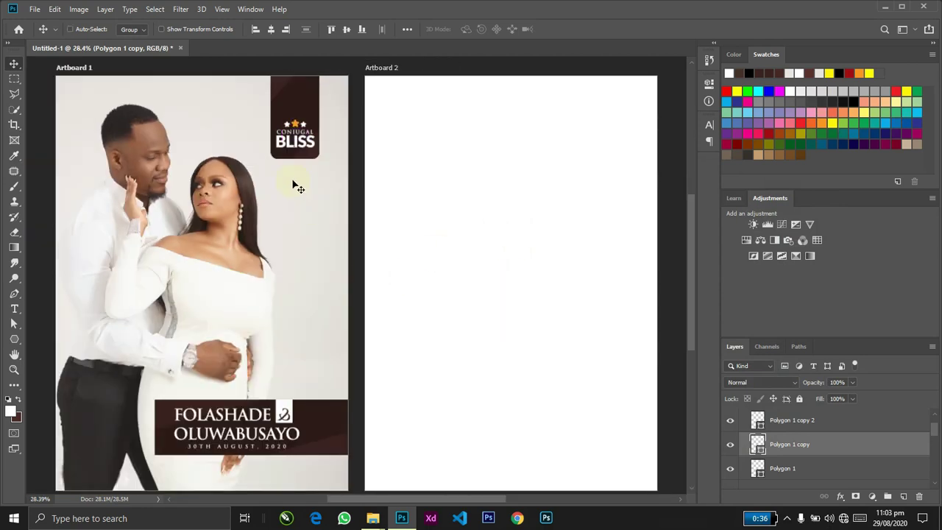
key(z)
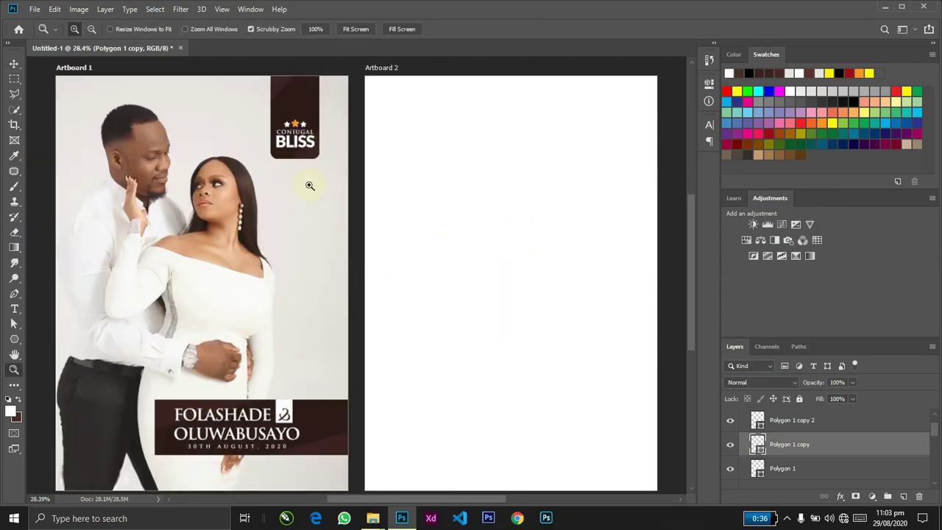
drag(305, 158, 330, 139)
Step: Colour the CONJUGAL text a peach orange
key(v)
click(294, 99)
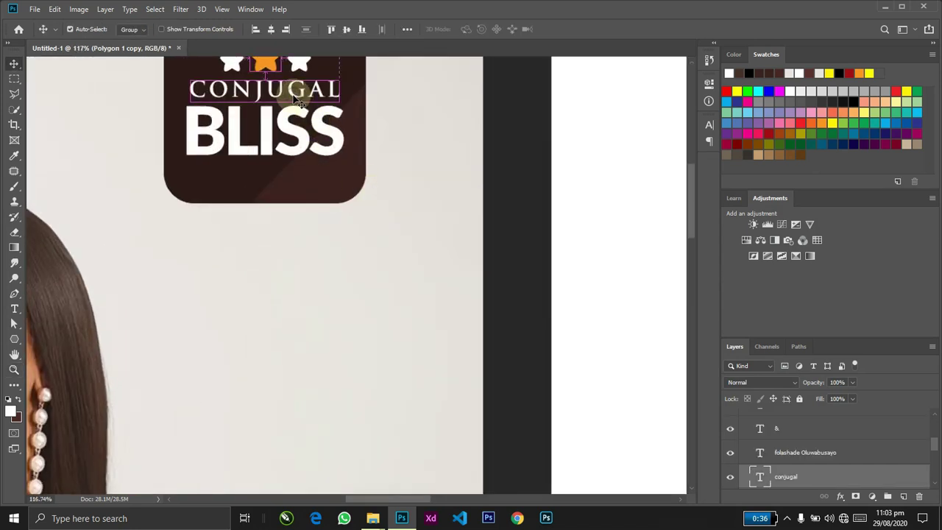
double_click(294, 99)
key(ctrl+a)
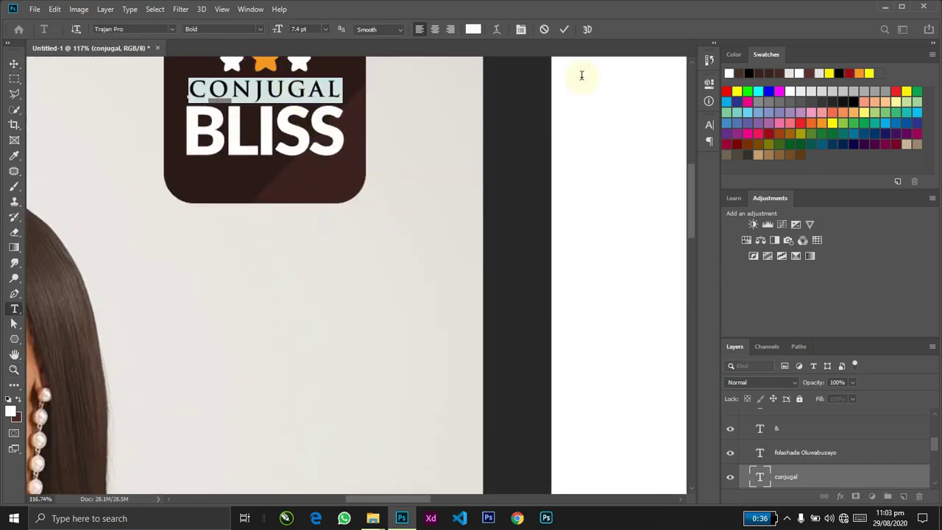
click(853, 111)
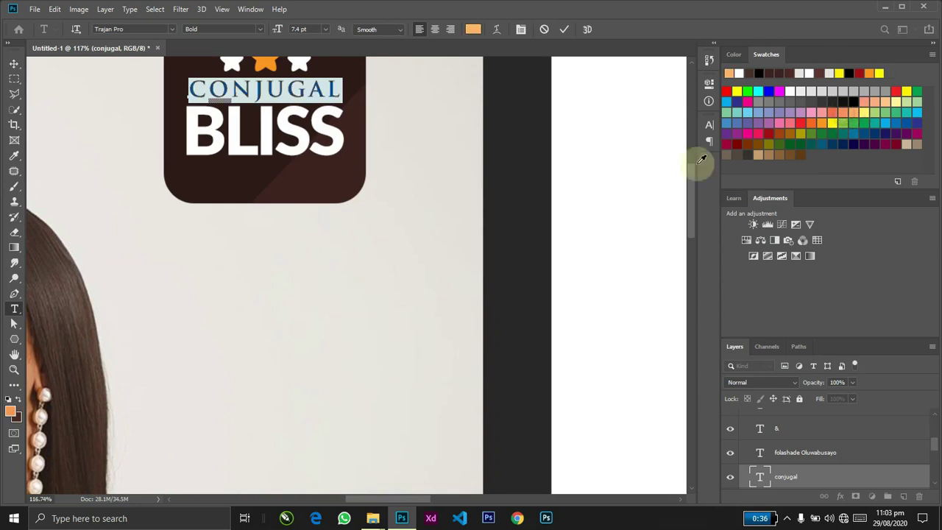
click(622, 180)
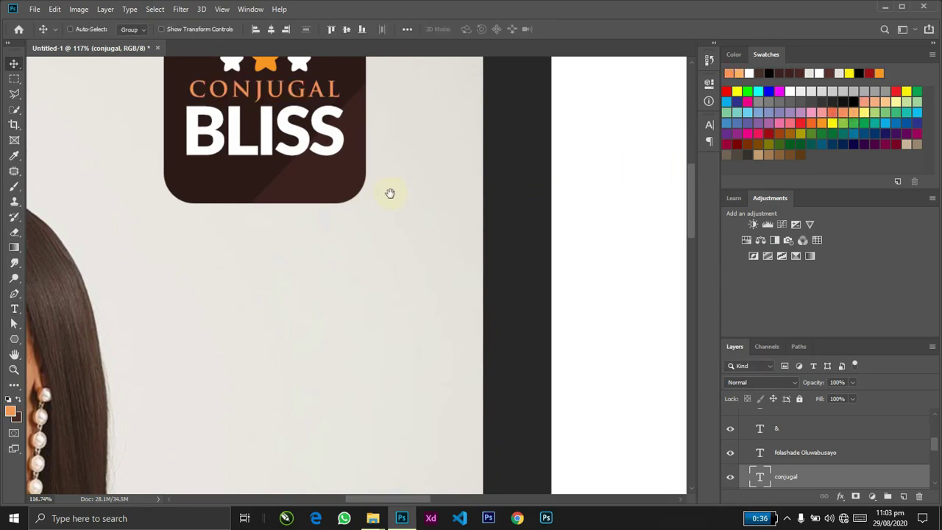
drag(390, 192, 394, 324)
key(Return)
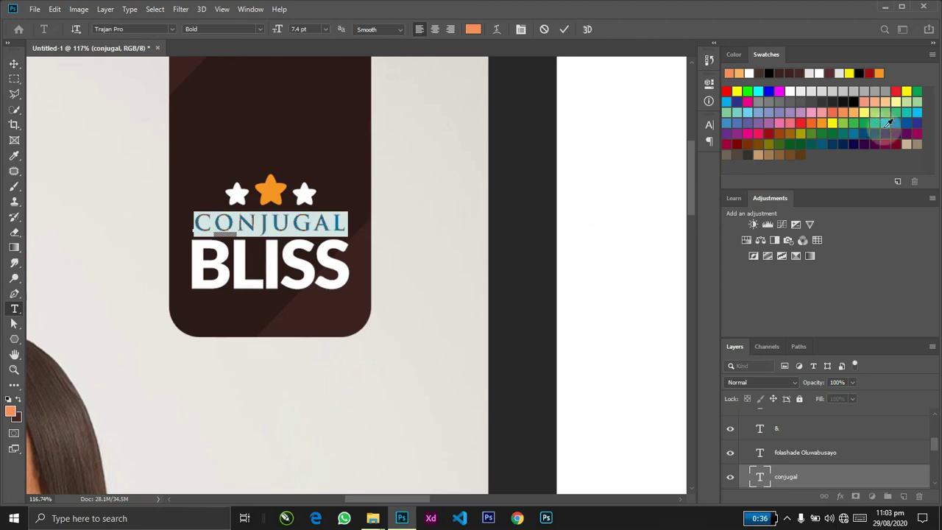
key(ctrl+Return)
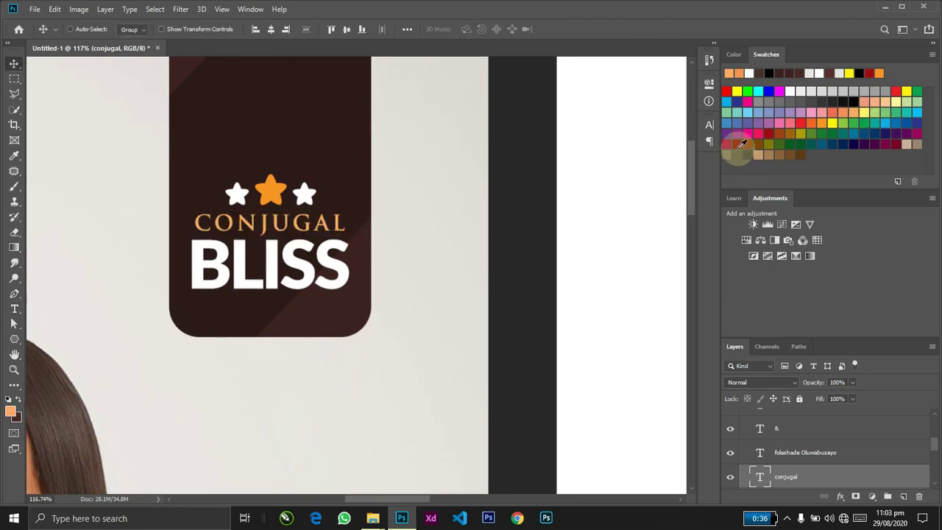
Step: Enlarge CONJUGAL slightly and tighten its tracking to -20
key(ctrl+0)
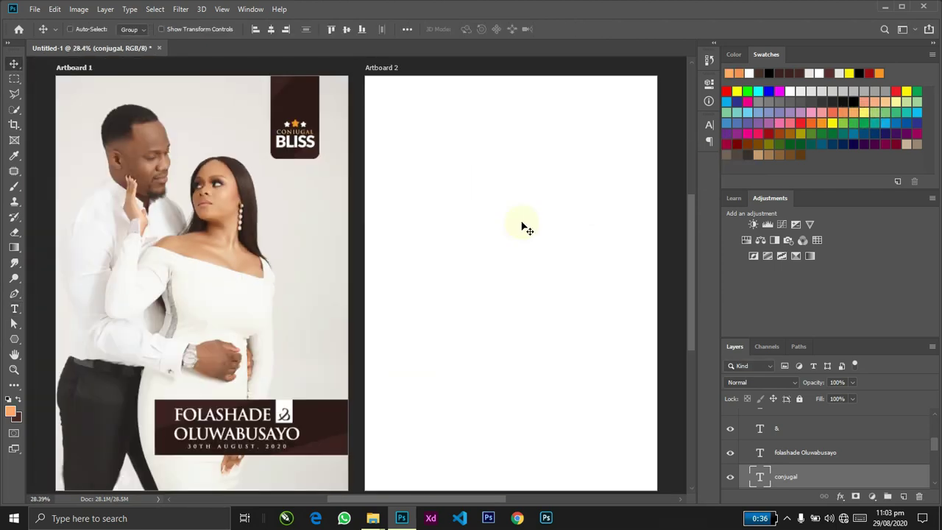
key(z)
drag(318, 199, 272, 439)
key(ctrl+t)
drag(505, 183, 521, 170)
key(Return)
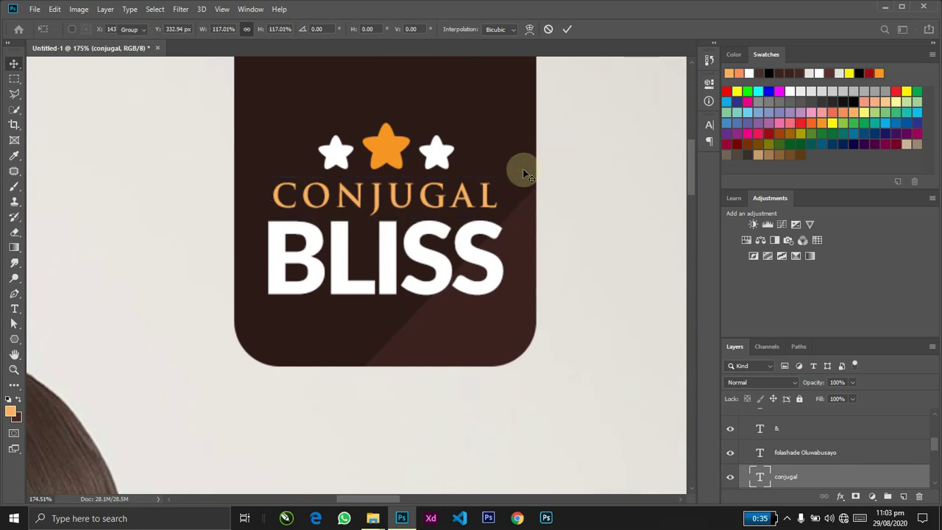
key(t)
key(Return)
key(ctrl+t)
drag(645, 168, 643, 167)
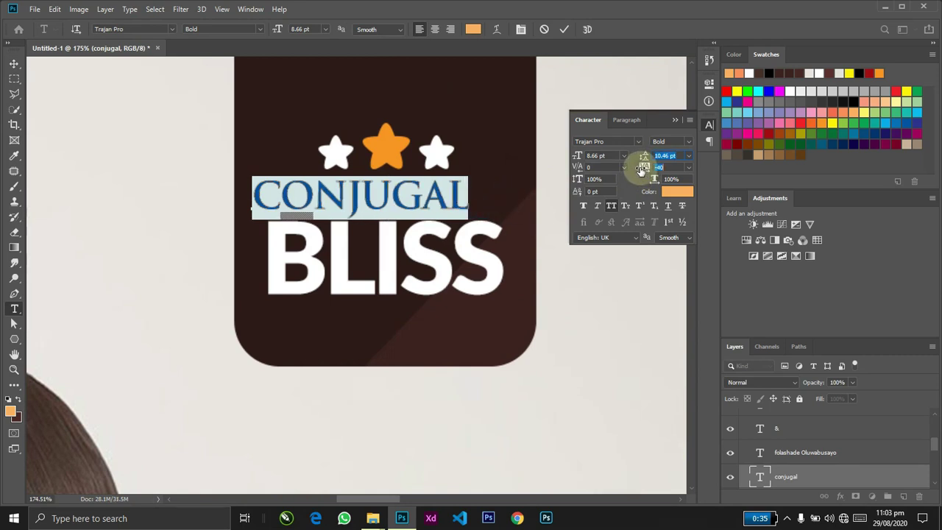
click(675, 119)
key(ctrl+Return)
Step: Scale CONJUGAL up to span the badge and nudge BLISS slightly
key(ctrl+t)
drag(466, 174, 505, 158)
key(Return)
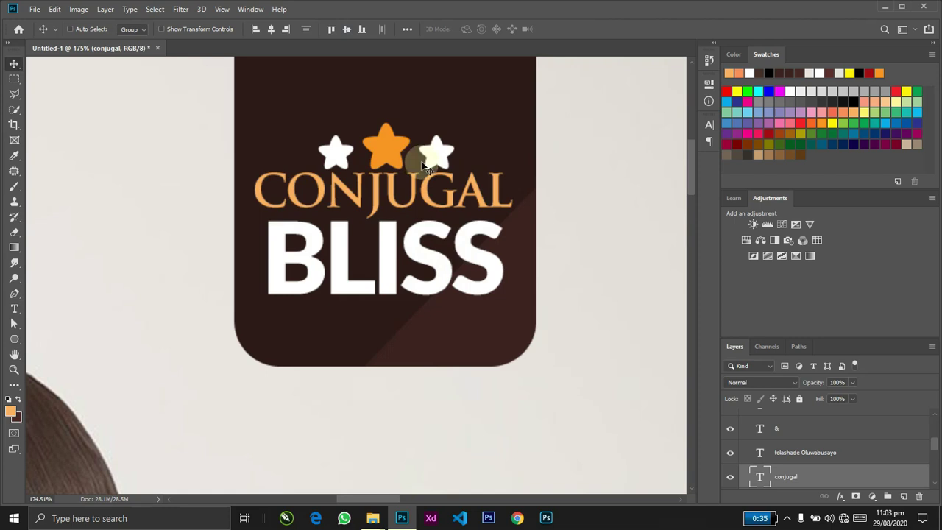
key(ctrl)
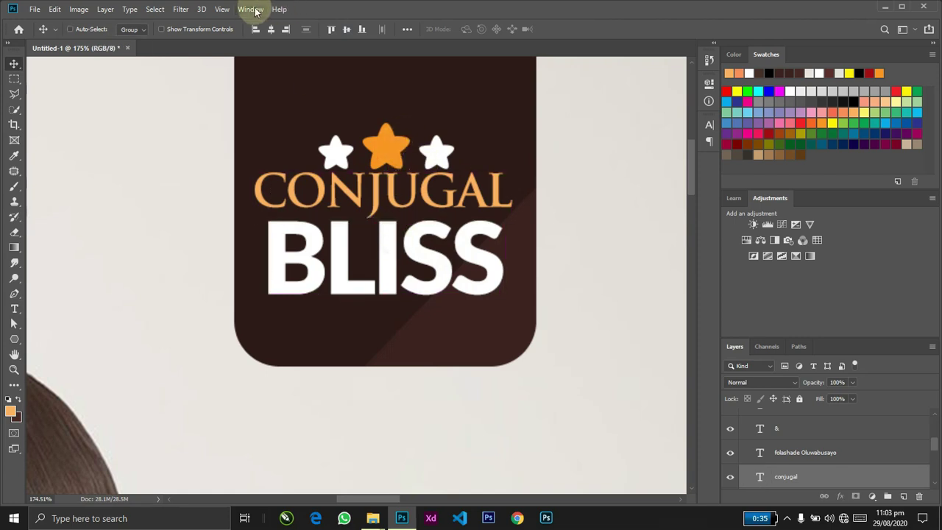
mouse_move(380, 249)
mouse_down()
mouse_move(400, 246)
mouse_move(388, 263)
mouse_up()
Step: Place a copy of BLISS on the photo just above the names band
key(ctrl+0)
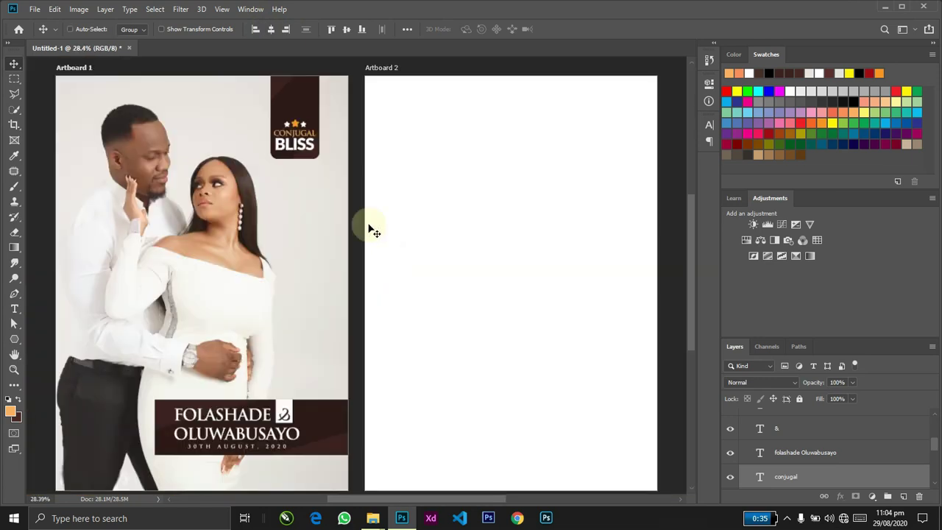
key(z)
drag(278, 115, 370, 167)
key(v)
click(366, 165)
click(381, 243)
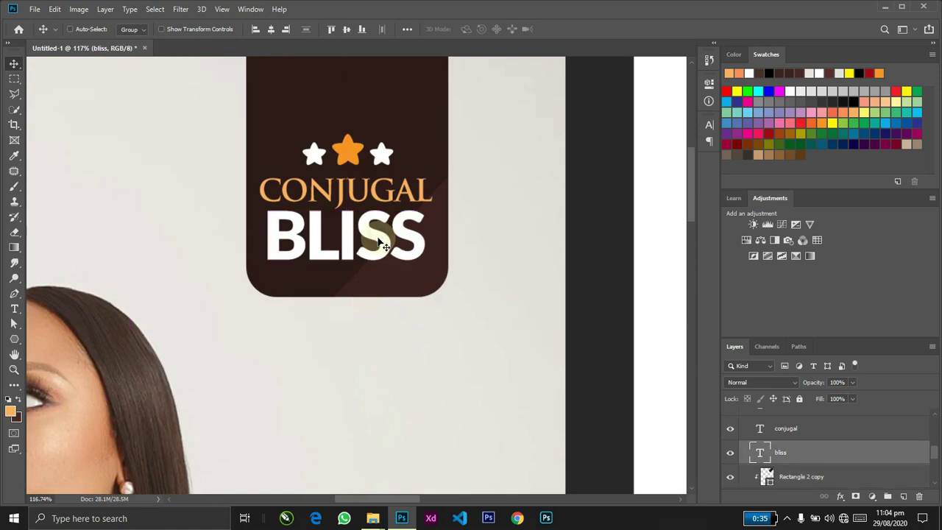
key(ctrl+0)
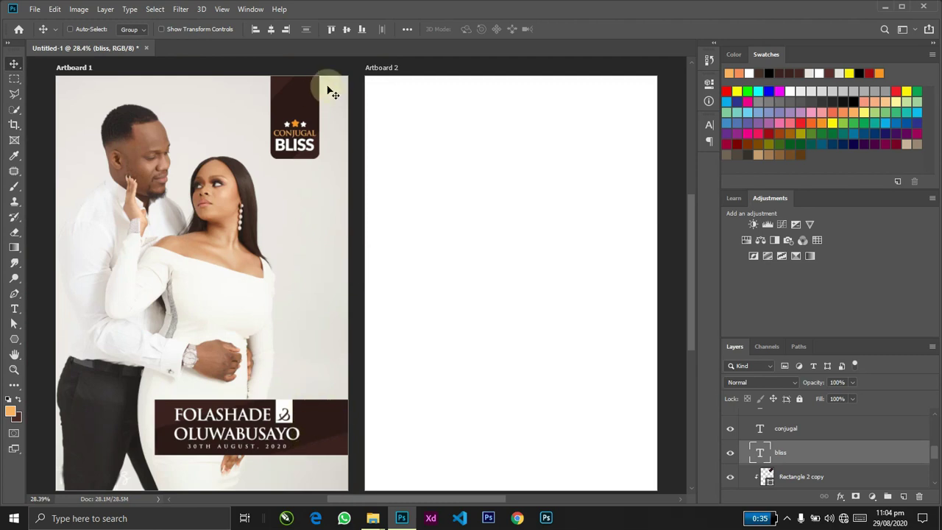
drag(309, 118, 218, 120)
key(ctrl+z)
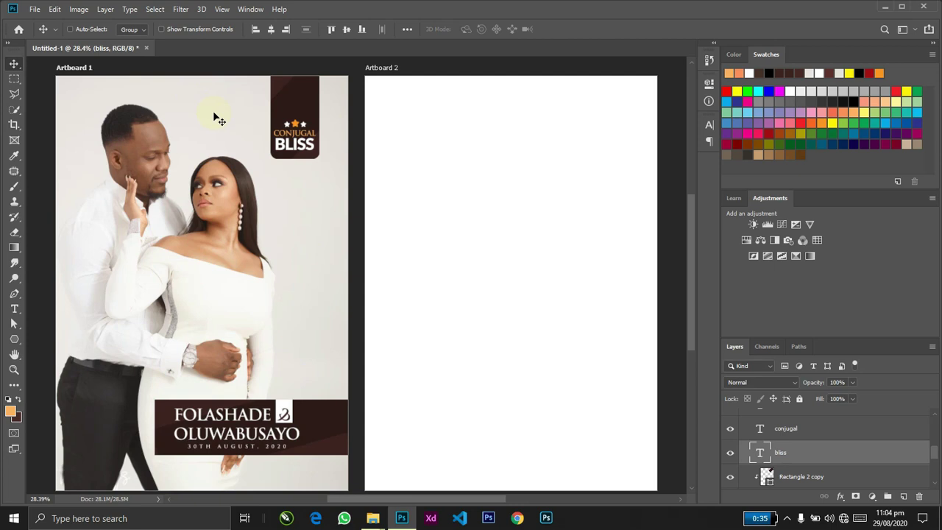
click(356, 219)
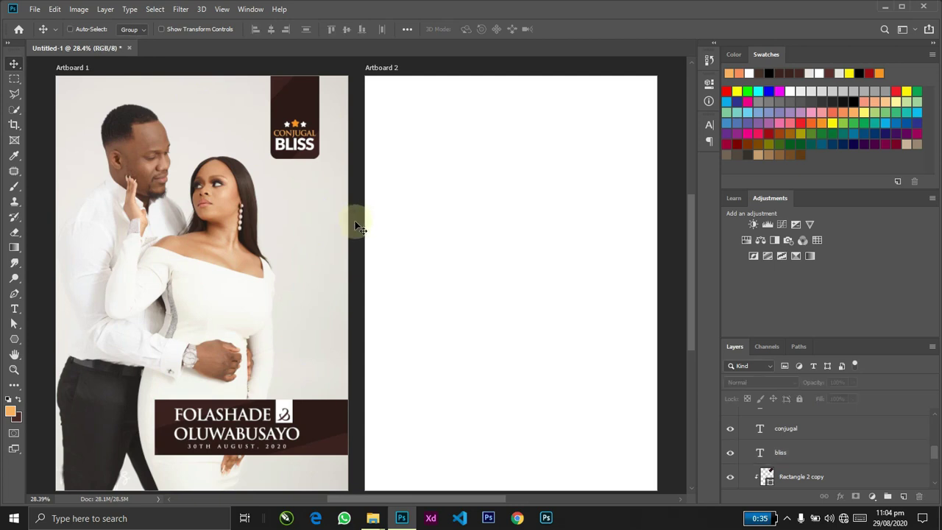
ctrl+click(298, 143)
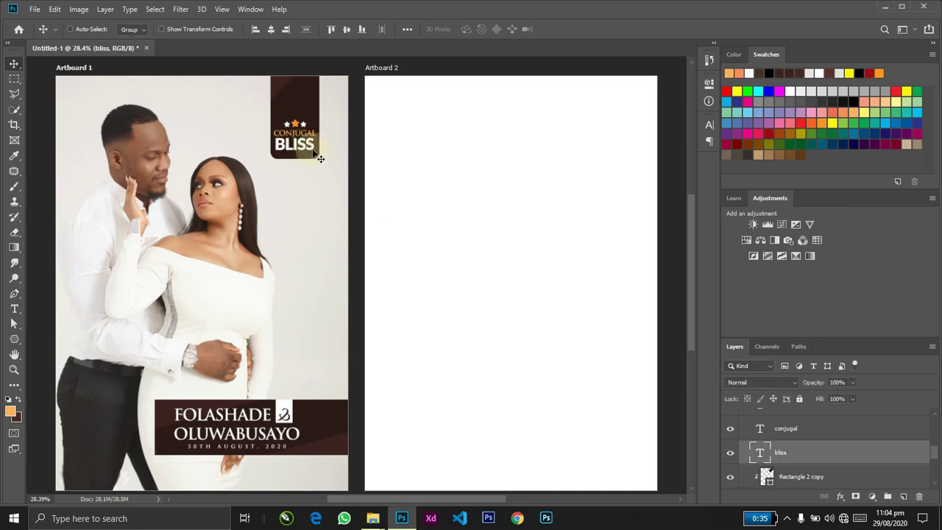
drag(330, 338, 336, 361)
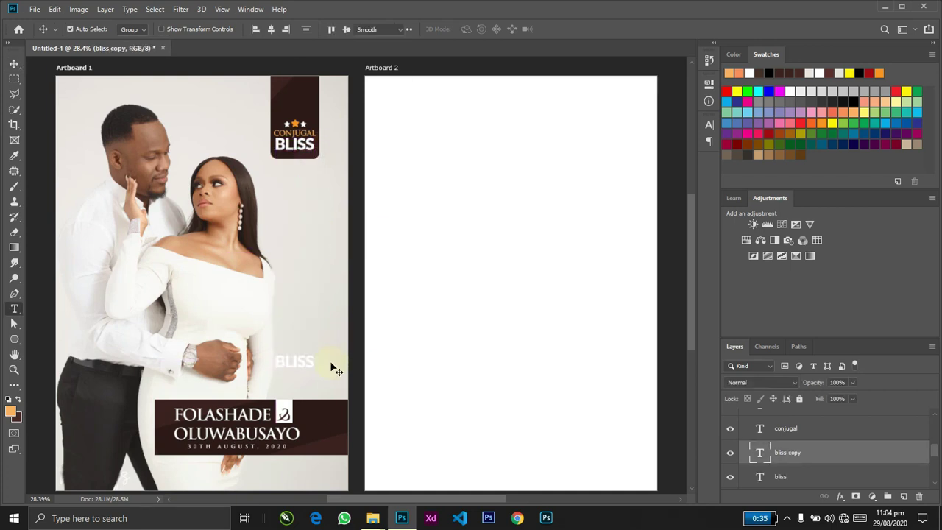
Step: Recolour the BLISS copy dark brown (2c1a19) and retype it as COURTERSY
double_click(336, 361)
click(473, 29)
click(302, 110)
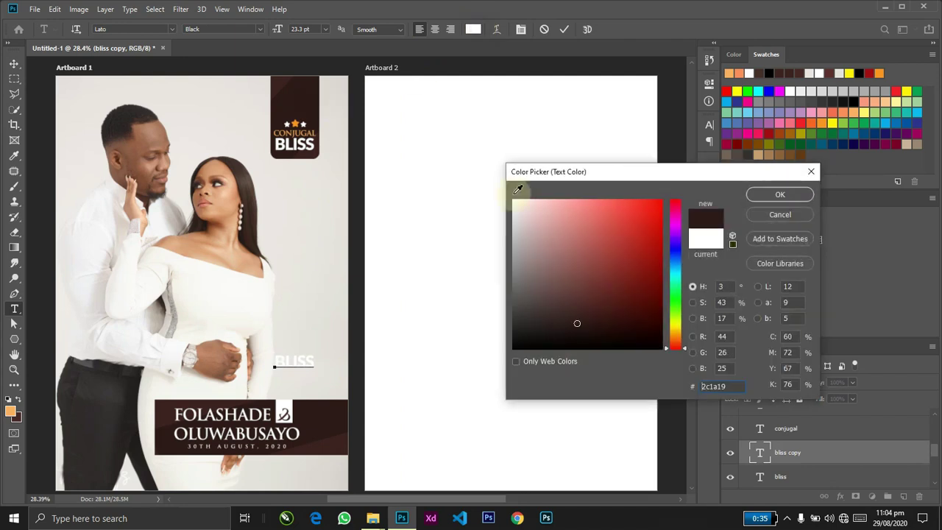
click(768, 197)
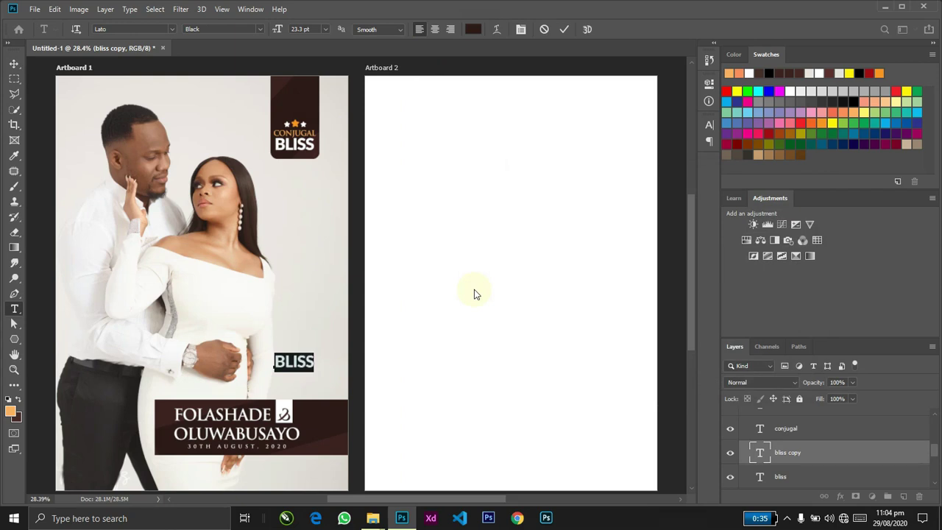
text(CO)
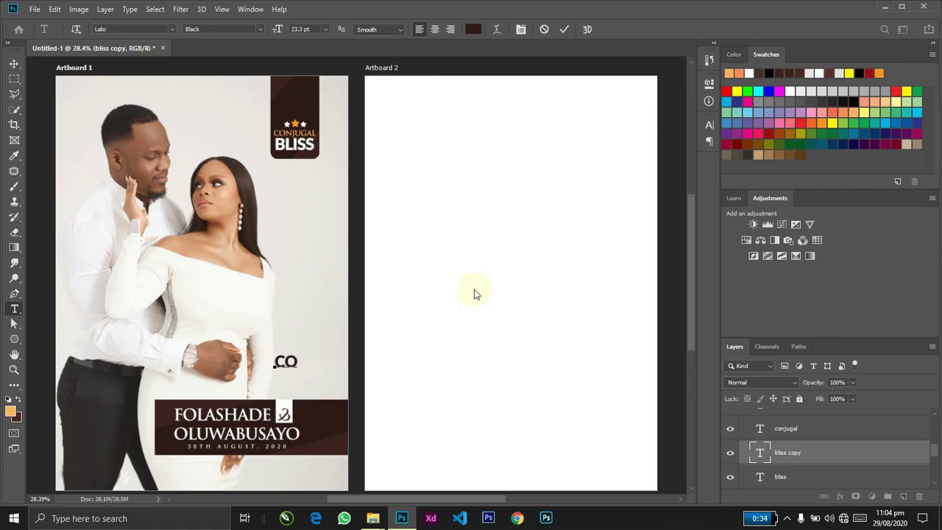
text(ERS)
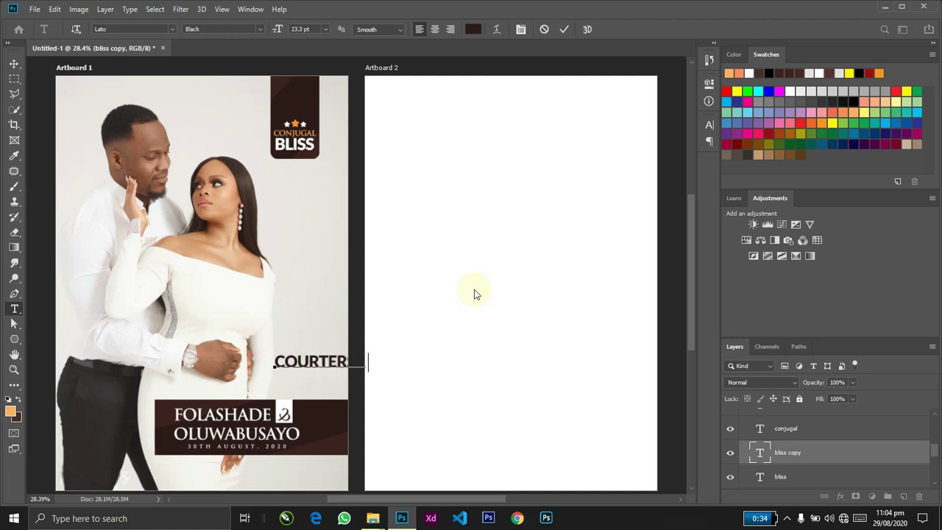
key(ctrl+Return)
Step: Move COURTERSY below the names band, resize it, and duplicate it beneath for new text
key(v)
drag(358, 361, 319, 484)
key(ctrl+t)
key(Return)
key(z)
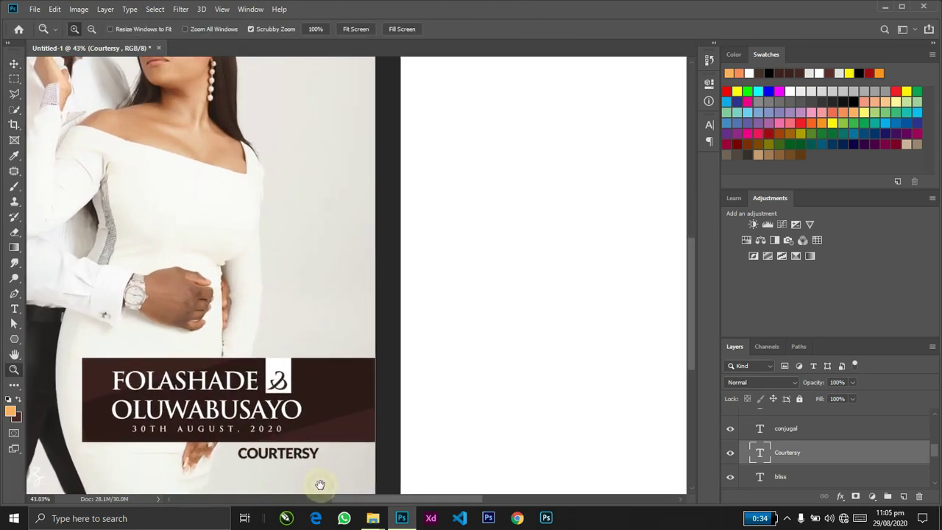
scroll(386, 253, down, 5)
drag(386, 246, 395, 215)
key(v)
double_click(395, 213)
Step: Retype the duplicate credit line so it reads 'COUPLES'
text(JOL)
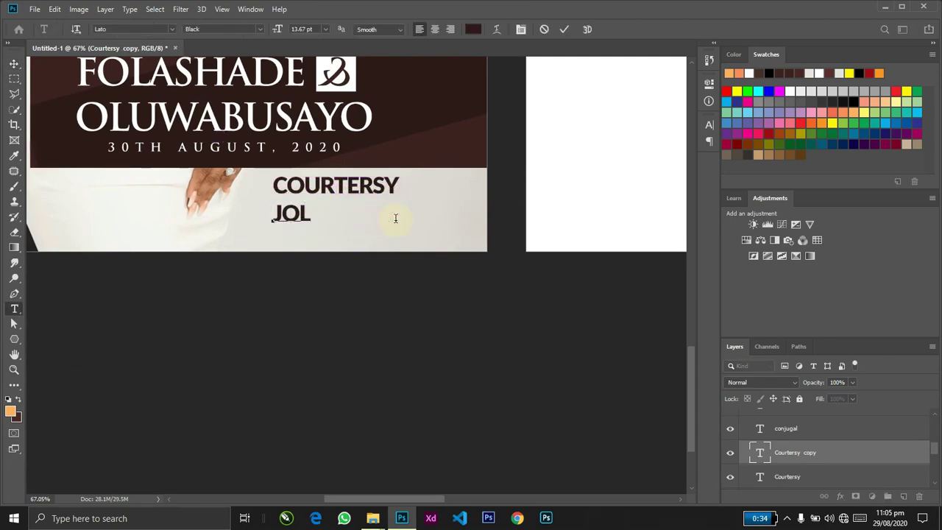
key(ctrl+z)
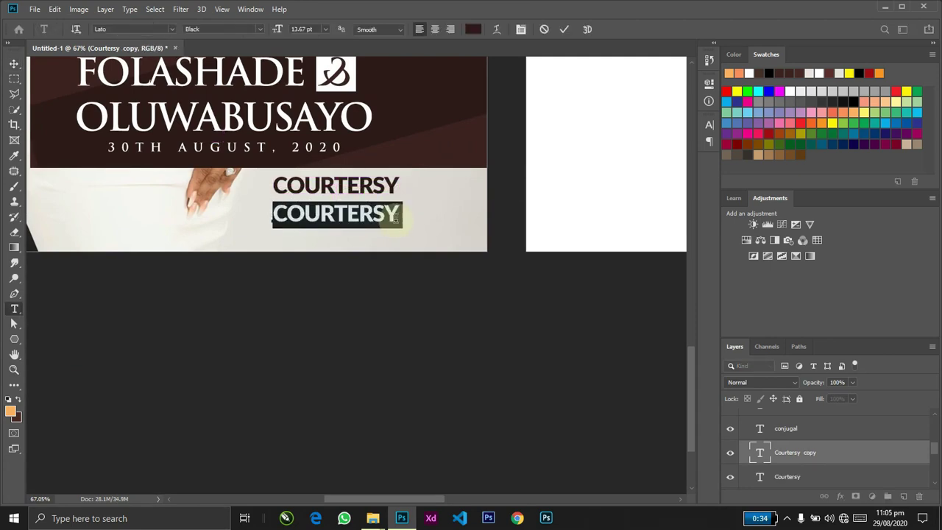
key(Right)
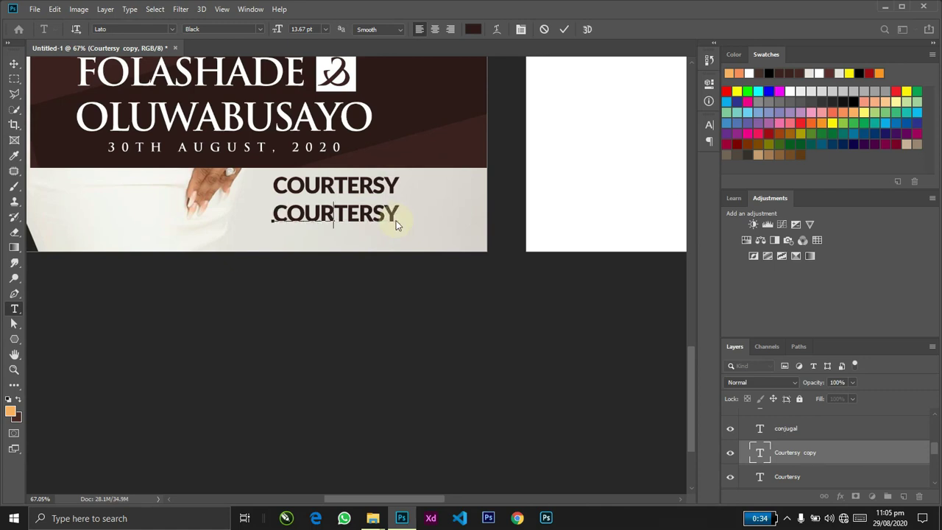
key(BackSpace)
key(Delete)
key(Delete)
key(Delete)
key(Delete)
key(Delete)
text(PLES)
key(ctrl+Return)
Step: Scale COUPLES up to about 151% and COURTERSY down to about 81%
key(ctrl+t)
drag(389, 189, 417, 186)
key(Return)
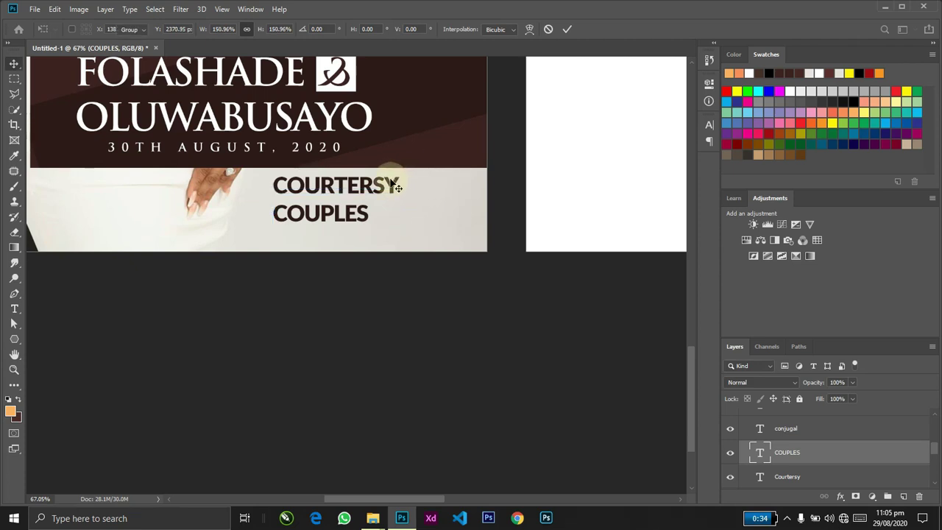
click(384, 184)
key(ctrl+t)
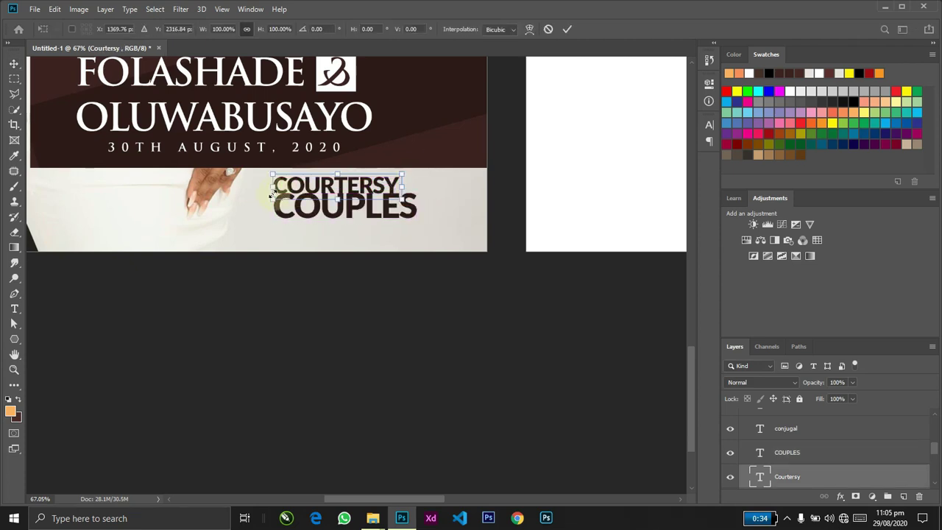
drag(271, 201, 297, 196)
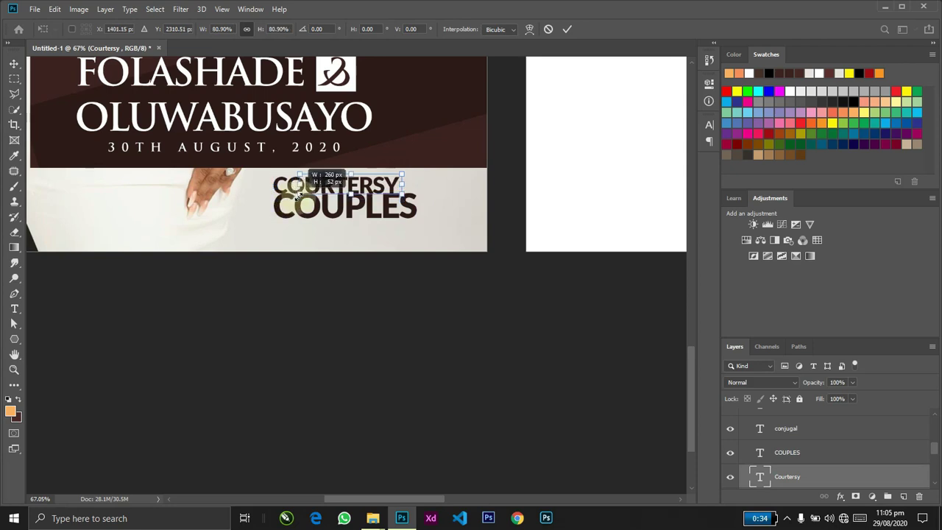
key(Return)
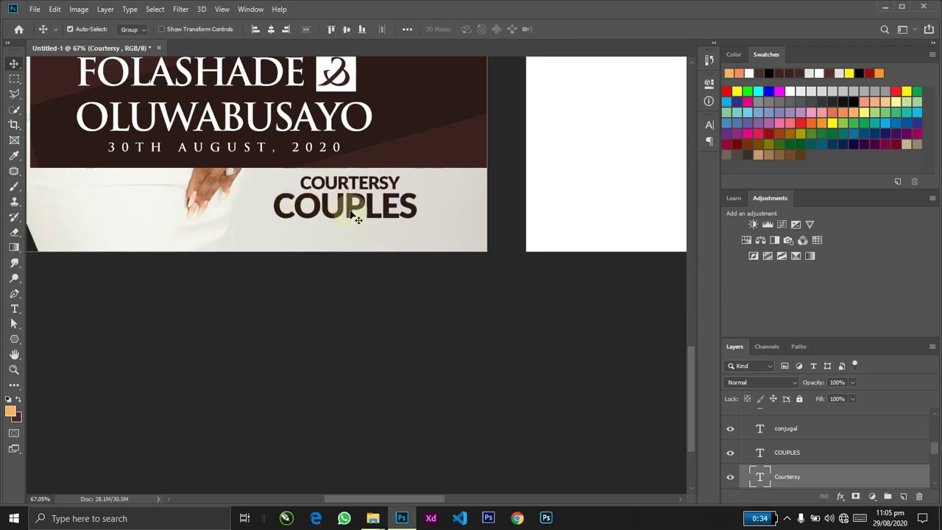
Step: Right-align COURTERSY with COUPLES and nudge both lines slightly right
shift+click(357, 219)
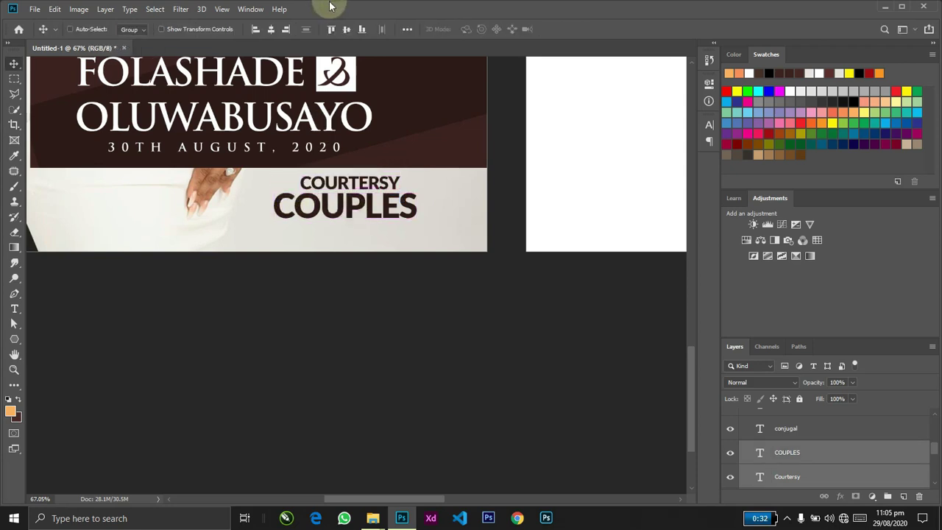
click(286, 30)
drag(410, 228, 421, 229)
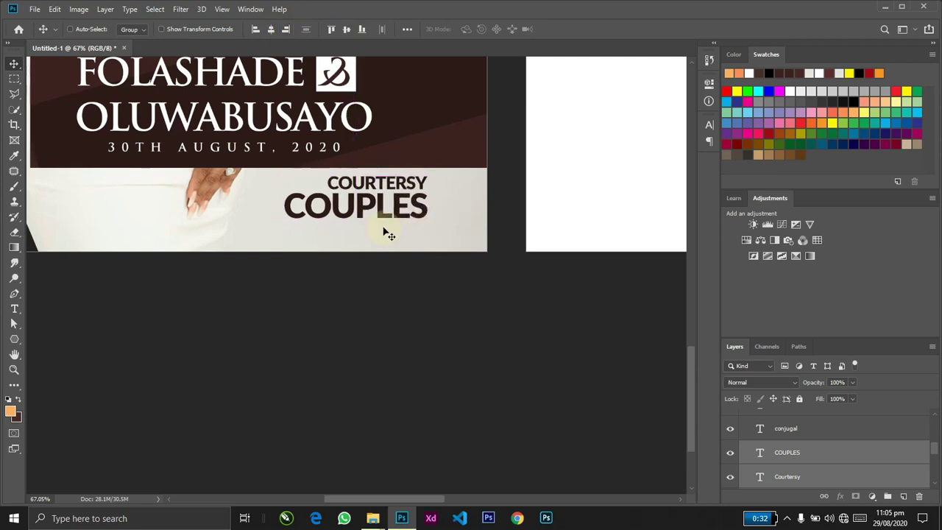
Step: Zoom in on the credit text and shrink both lines slightly
key(ctrl+0)
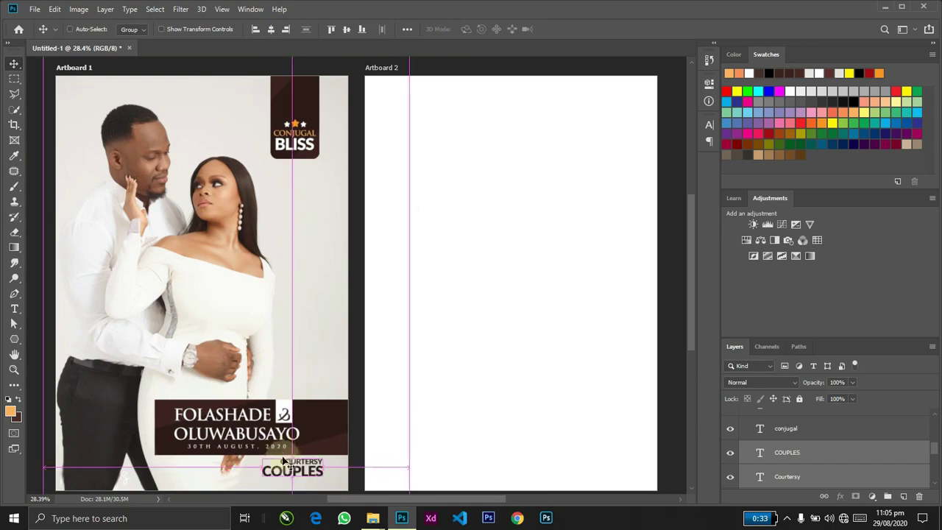
key(z)
drag(300, 465, 331, 409)
key(v)
key(ctrl+t)
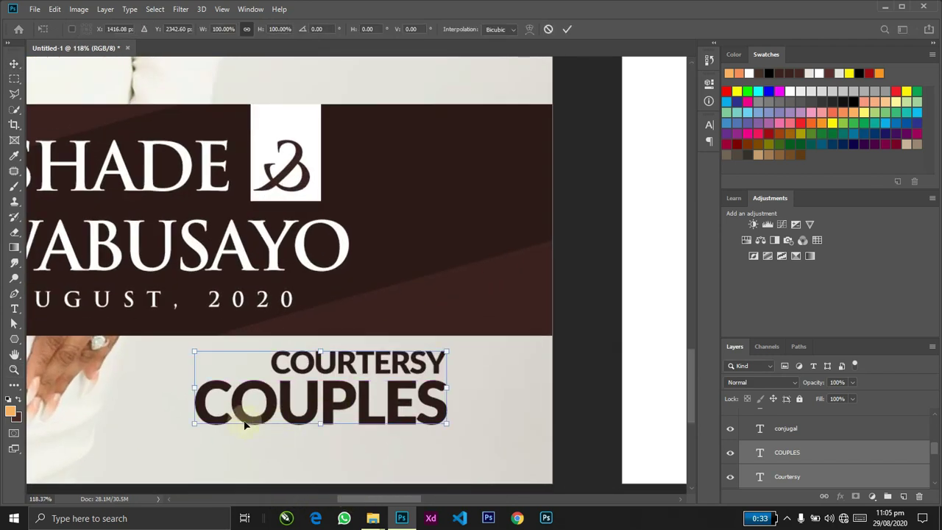
drag(224, 423, 227, 415)
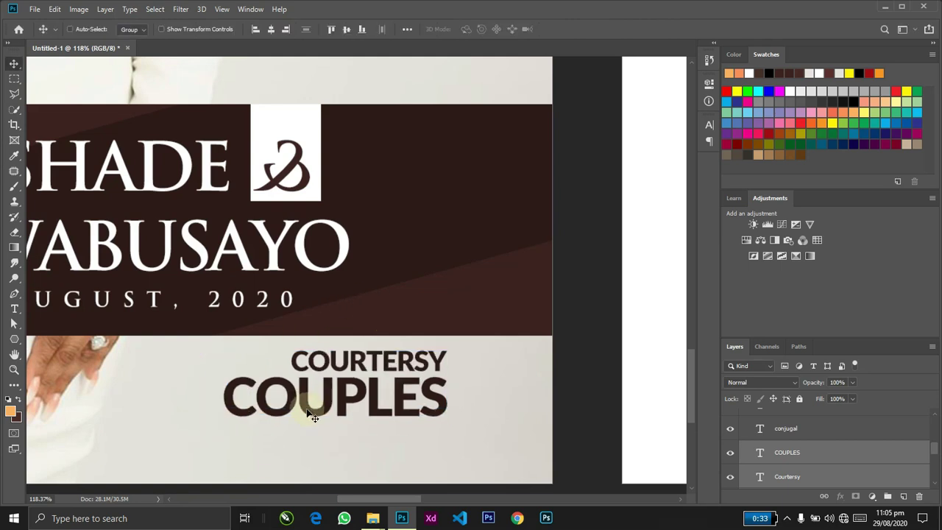
key(ctrl+t)
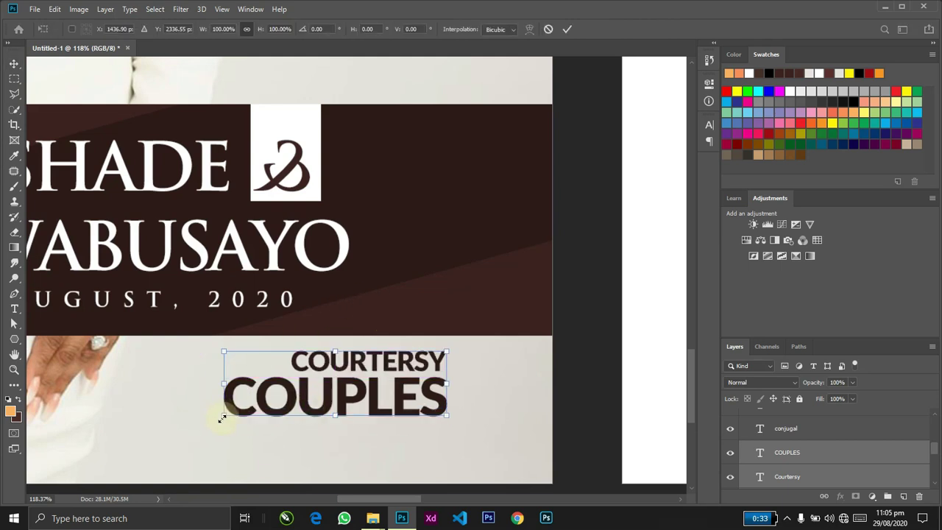
drag(226, 416, 229, 420)
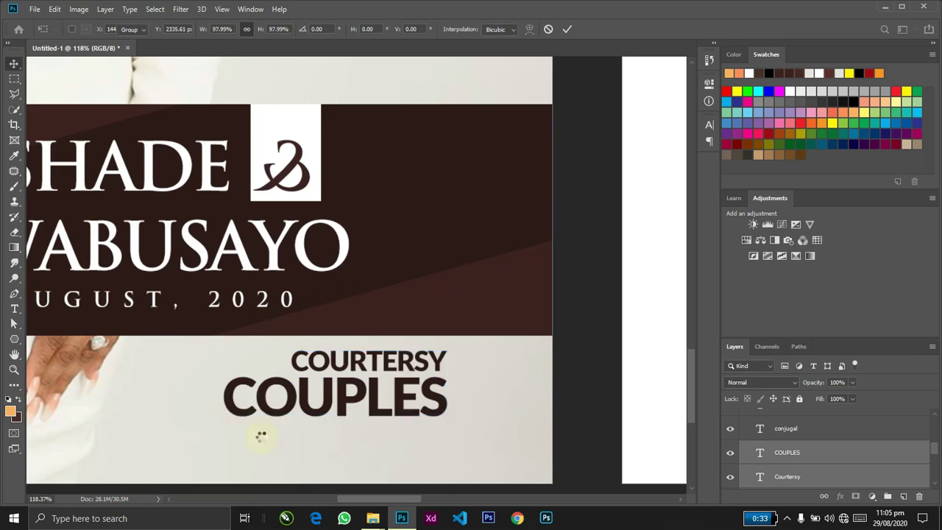
click(299, 441)
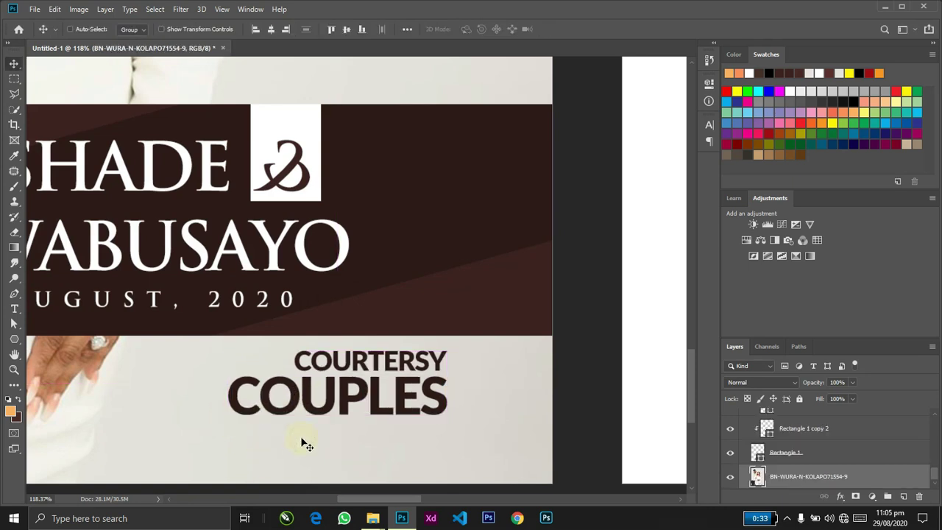
Step: Shrink COUPLES to about 91%, then move both credit lines down a little
click(327, 403)
key(ctrl+t)
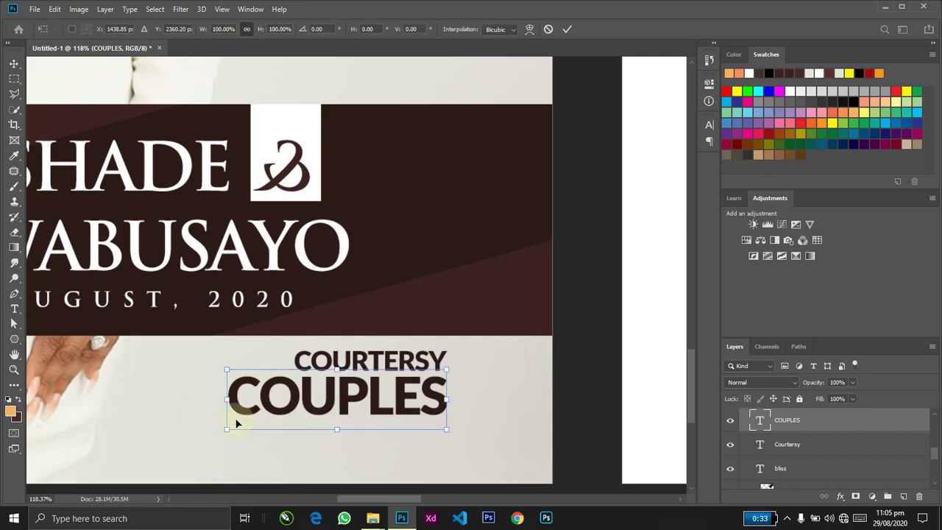
drag(228, 432, 261, 424)
key(Return)
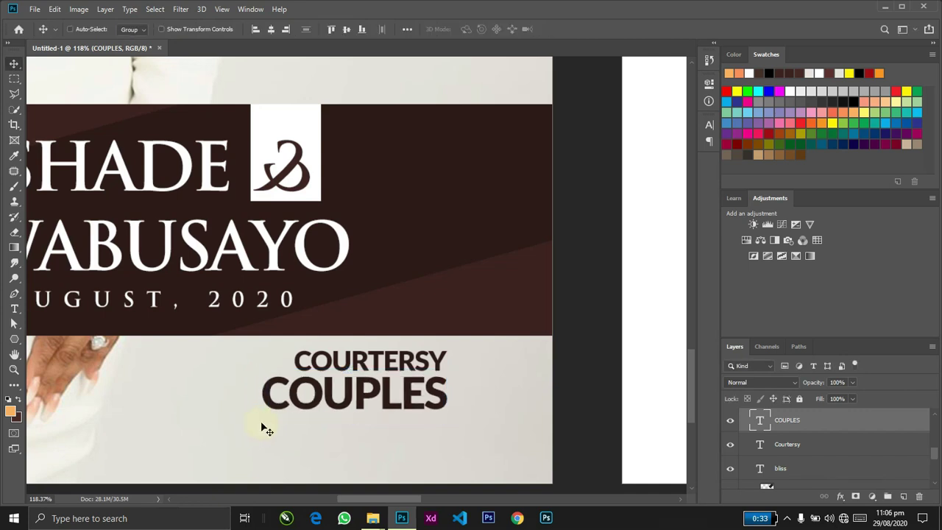
shift+click(395, 373)
drag(395, 373, 331, 377)
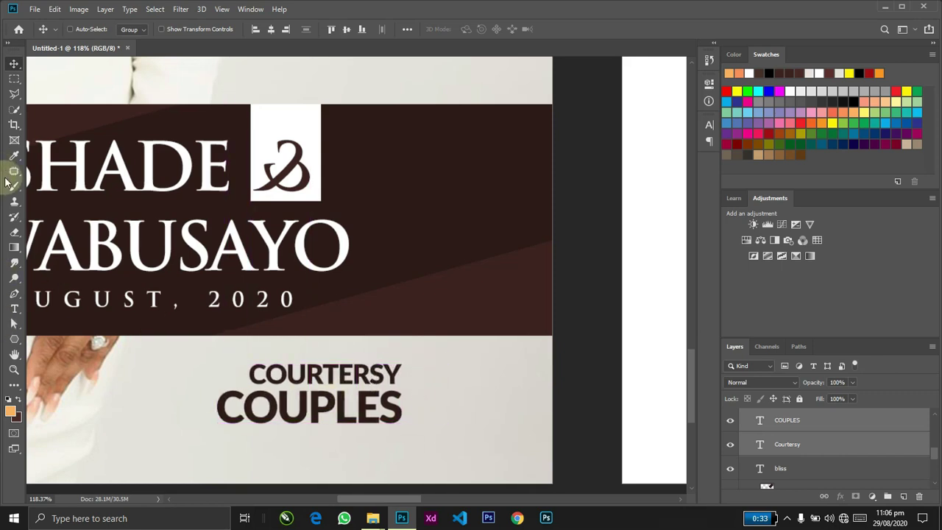
Step: Draw a 3-sided polygon beside the credit, then delete the star-shaped result
click(16, 341)
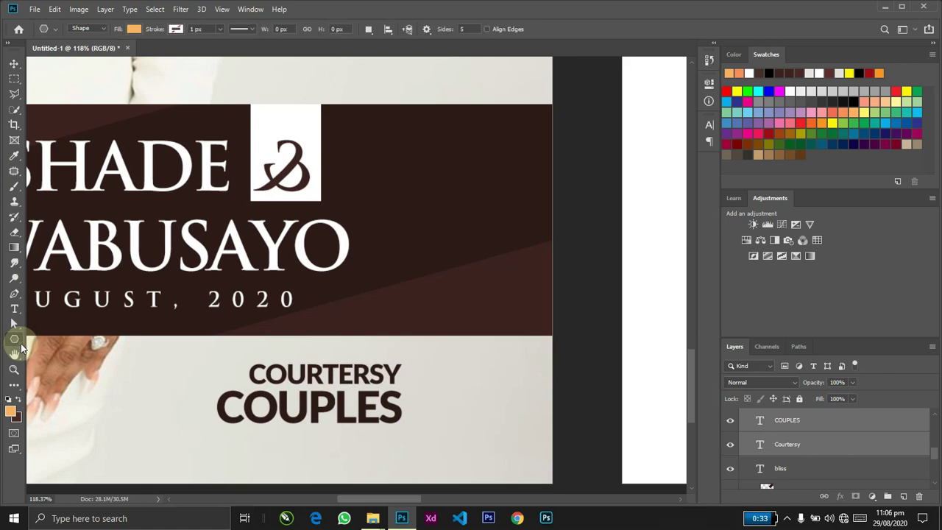
right_click(15, 340)
click(461, 29)
text(3)
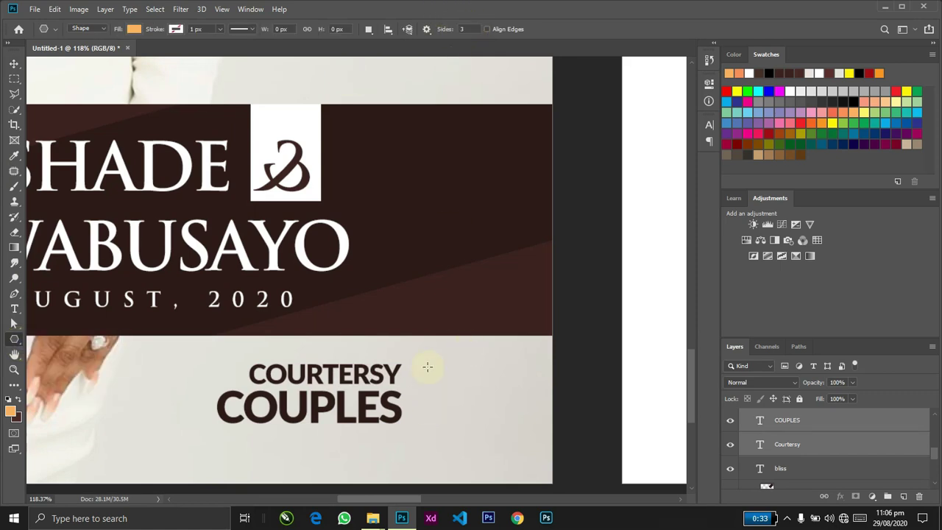
drag(417, 383, 454, 394)
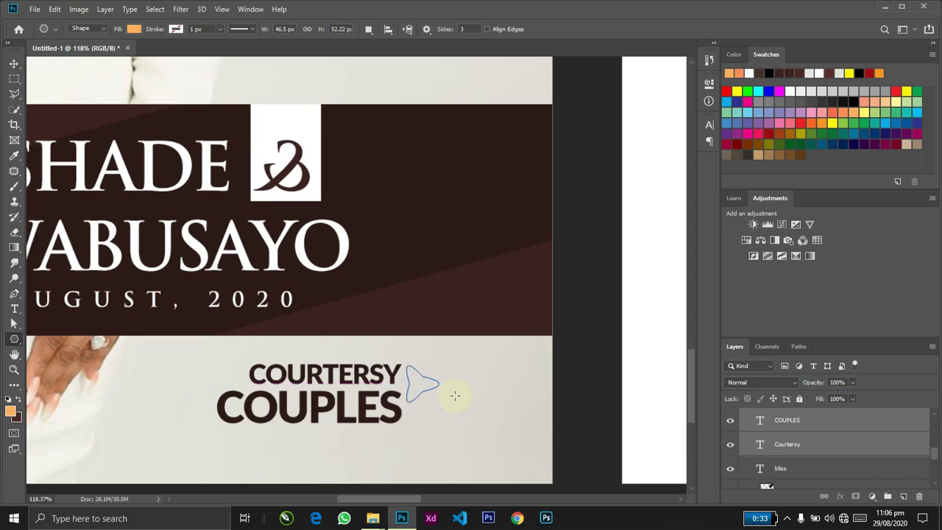
key(v)
key(ctrl)
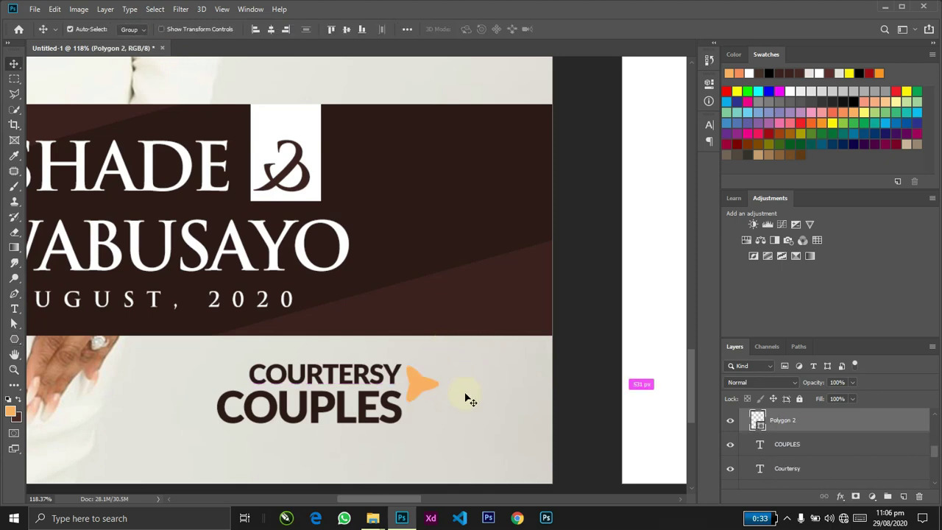
key(Delete)
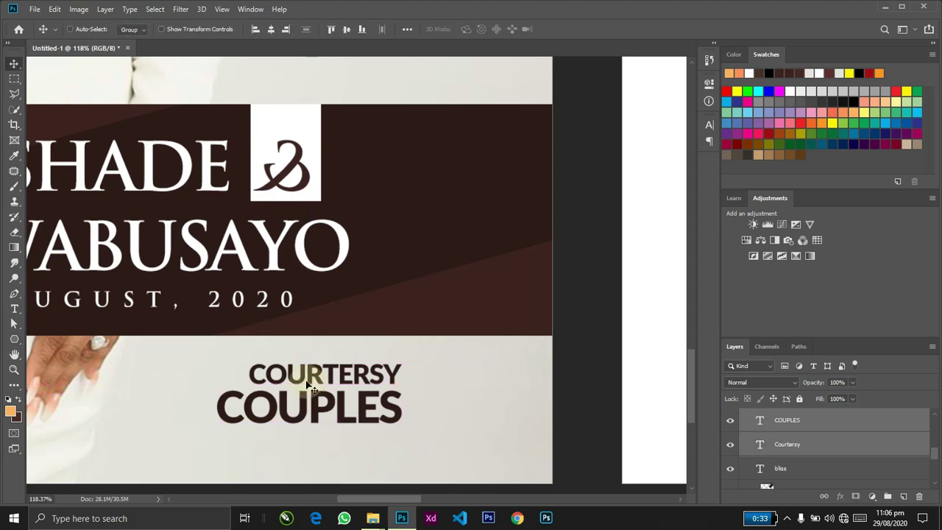
Step: Turn off Star in the polygon options and draw a triangle, scaling it to about a third
click(14, 340)
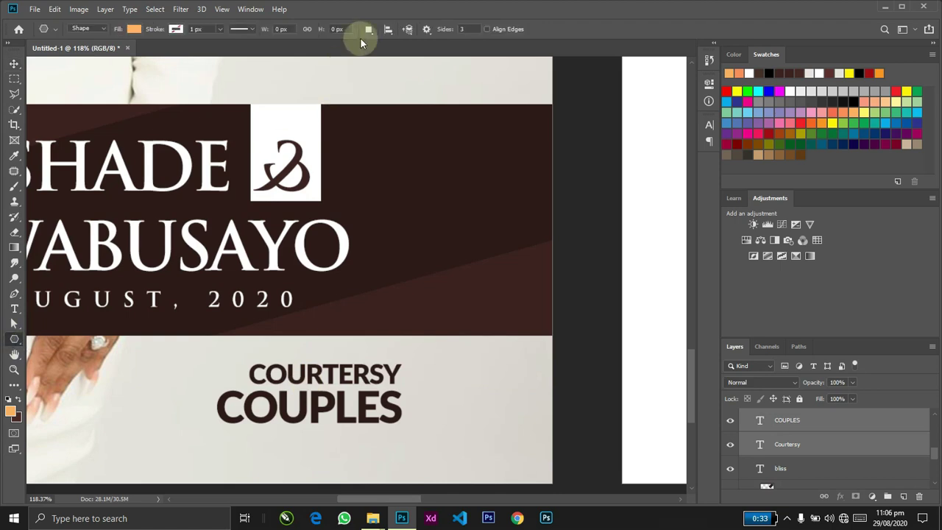
click(427, 31)
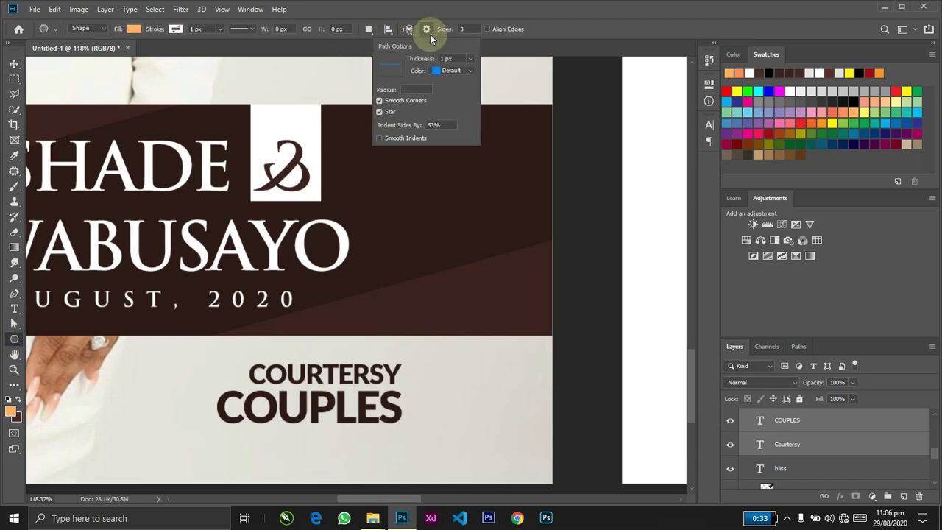
click(386, 111)
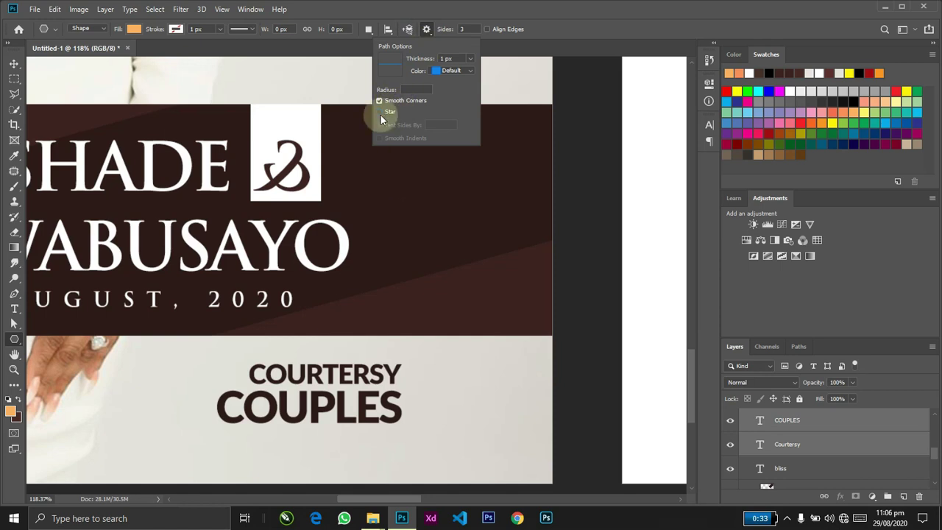
mouse_move(416, 397)
mouse_down()
mouse_move(420, 385)
mouse_move(438, 394)
mouse_move(441, 366)
mouse_move(432, 368)
mouse_up()
key(ctrl+z)
key(ctrl+t)
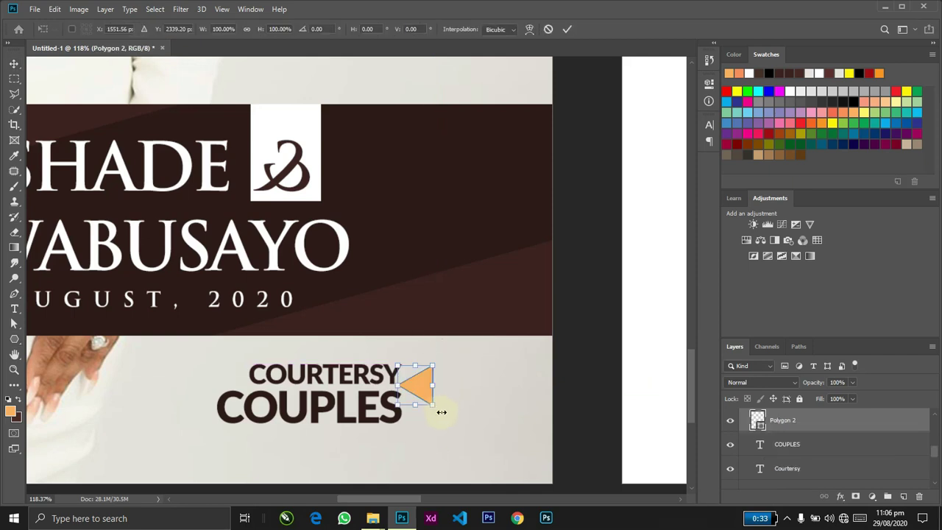
drag(436, 410, 454, 392)
key(Return)
Step: Fill the triangle with the names band's dark brown (#3c2321)
double_click(757, 420)
click(488, 216)
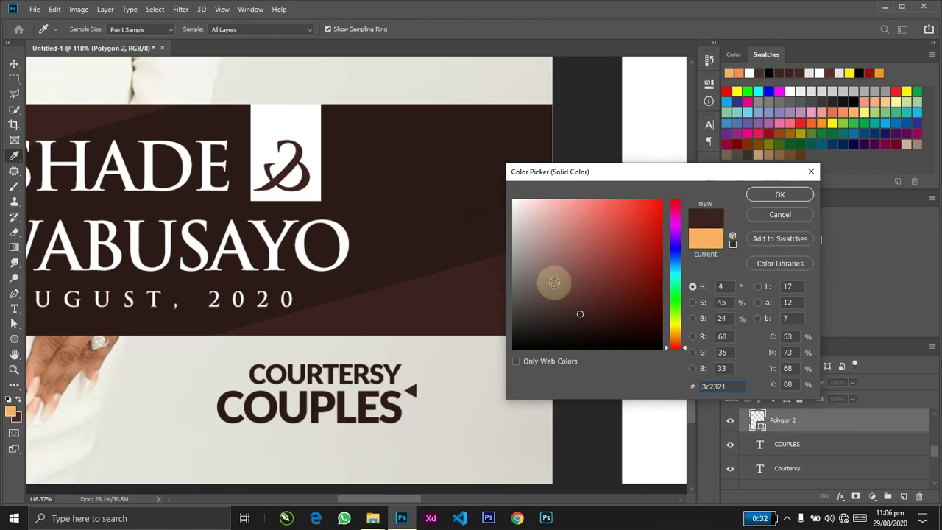
click(463, 289)
click(766, 195)
Step: Move the triangle next to COUPLES and narrow it to about 19 px wide
drag(483, 336, 486, 358)
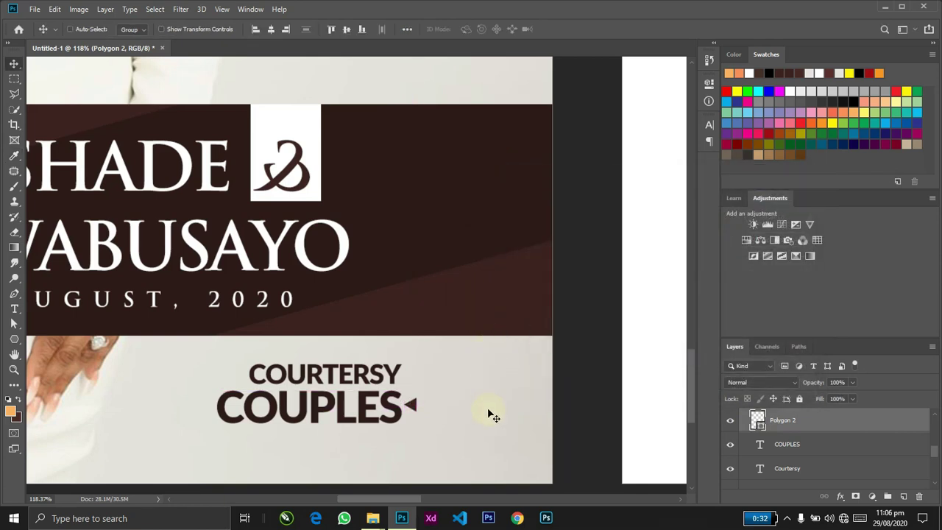
key(ctrl+t)
drag(415, 402, 414, 423)
key(Return)
key(ctrl+0)
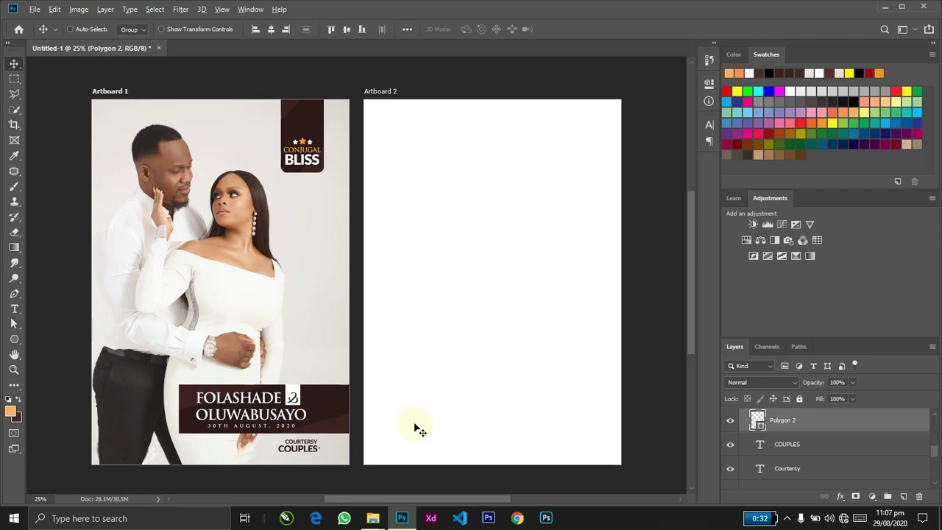
key(alt+Tab)
key(alt+Tab)
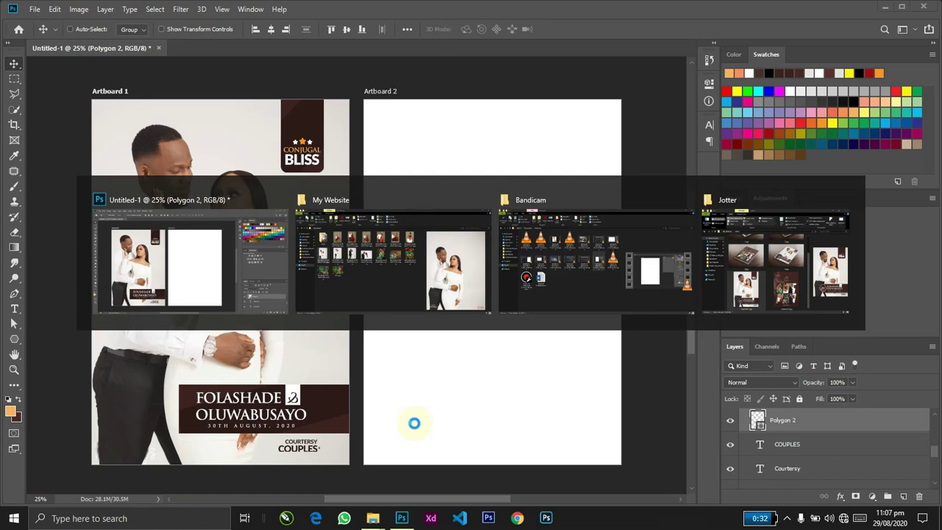
Step: Search the JolaGraphics folder on Local Disk (C:) for 'ring'
key(alt)
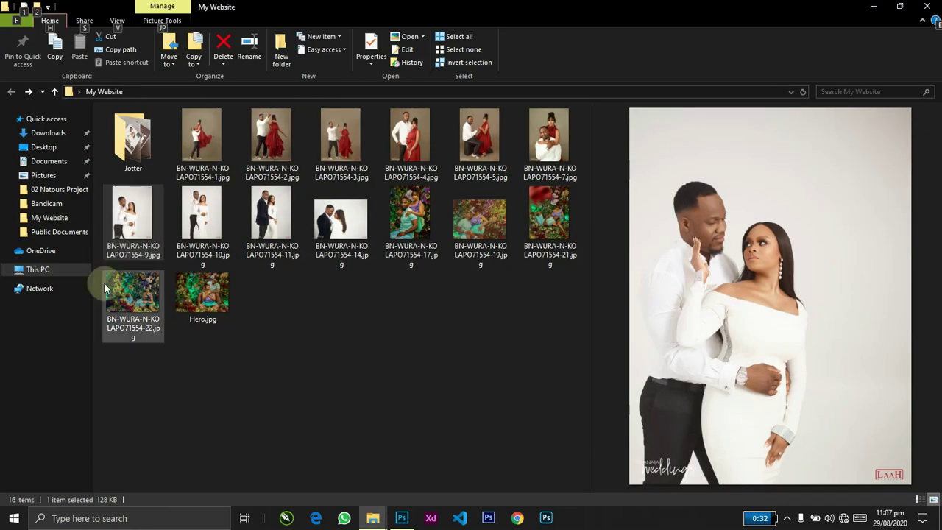
click(38, 272)
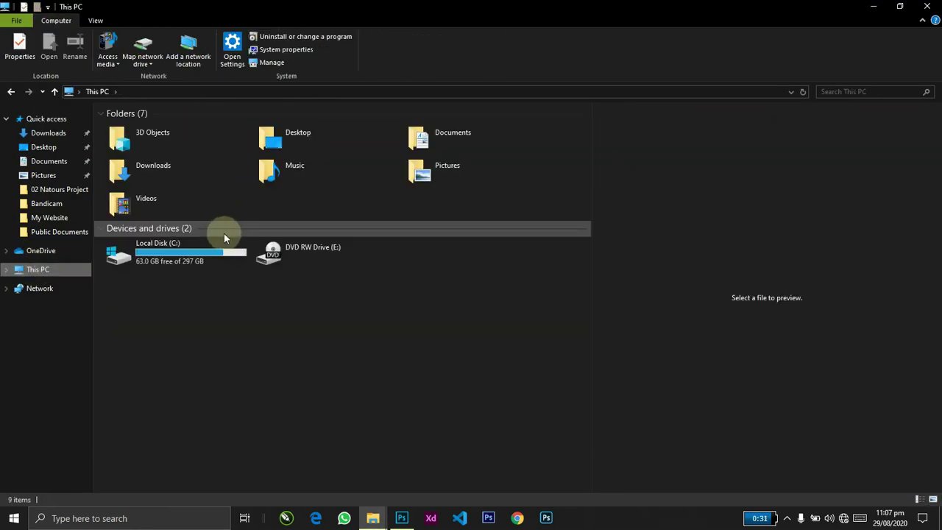
double_click(196, 254)
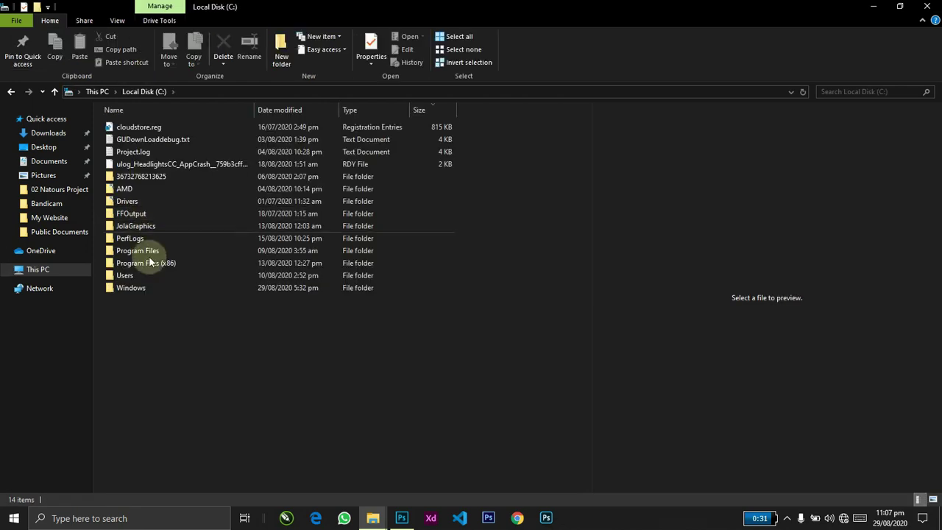
double_click(159, 227)
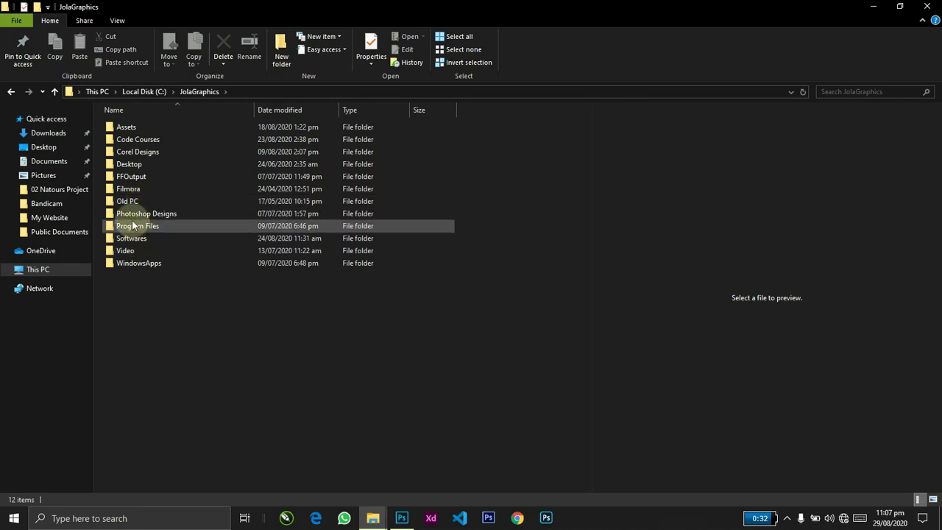
click(882, 92)
key(Return)
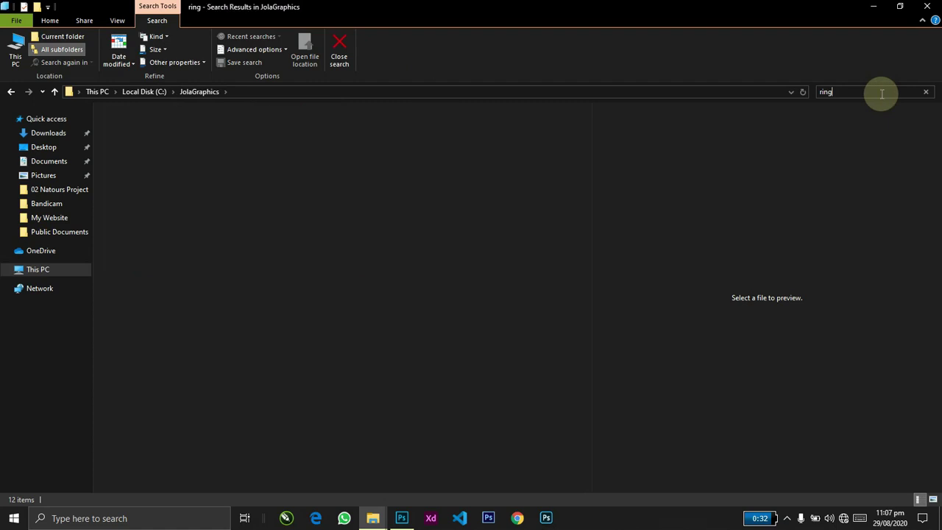
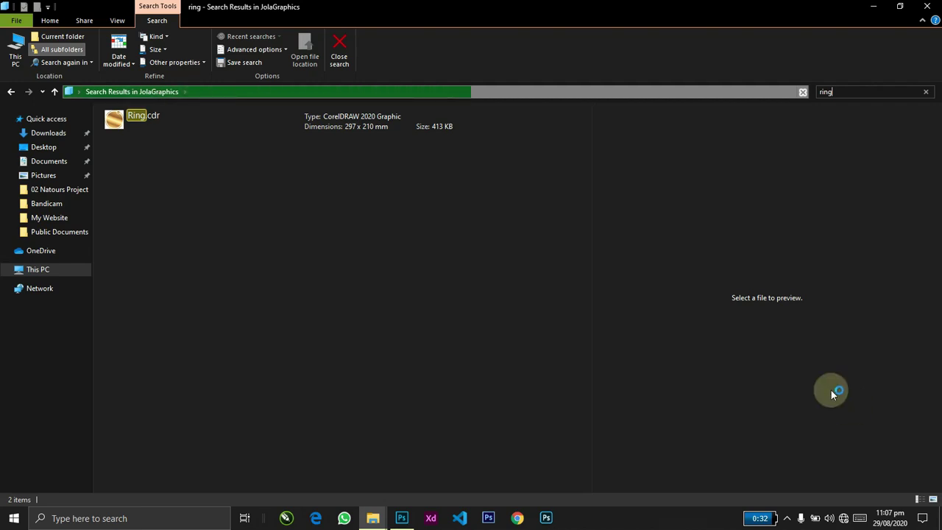
Step: Select the RING folder among the 'ring' search results and return to Photoshop
click(754, 517)
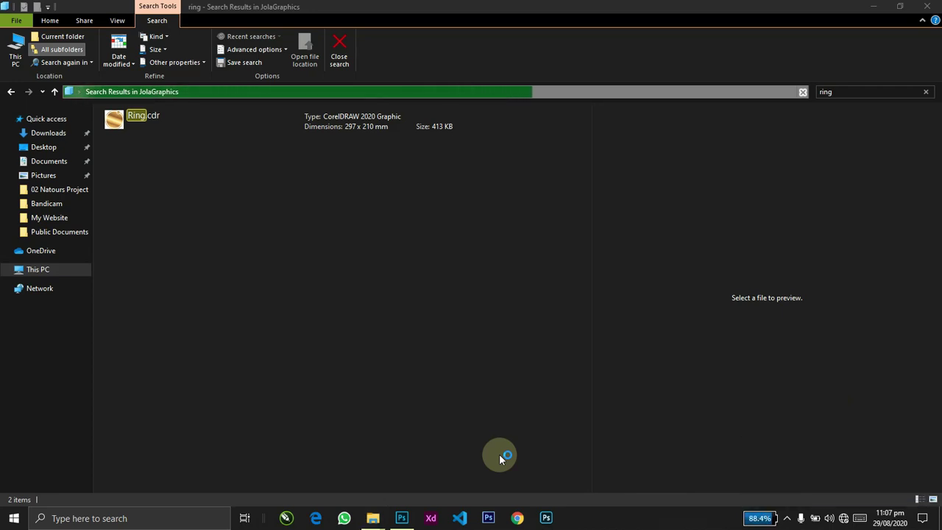
click(142, 126)
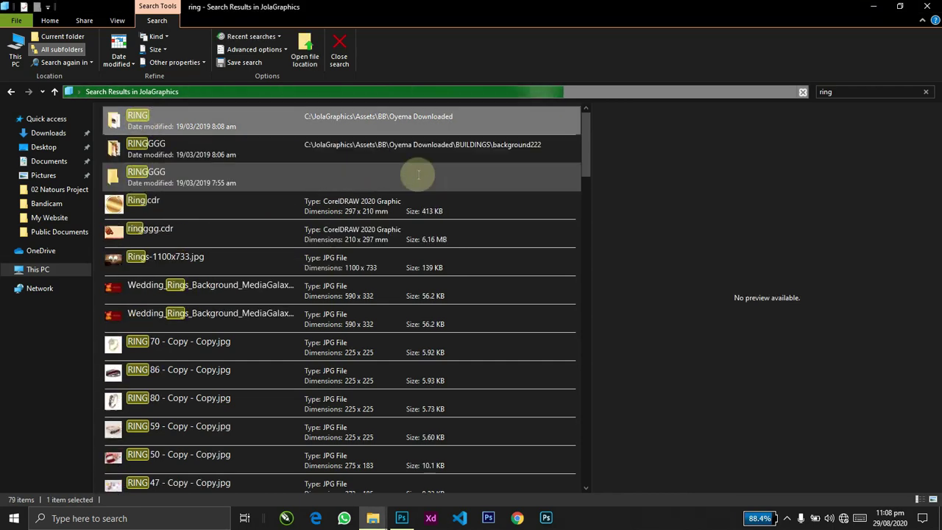
key(alt+Tab)
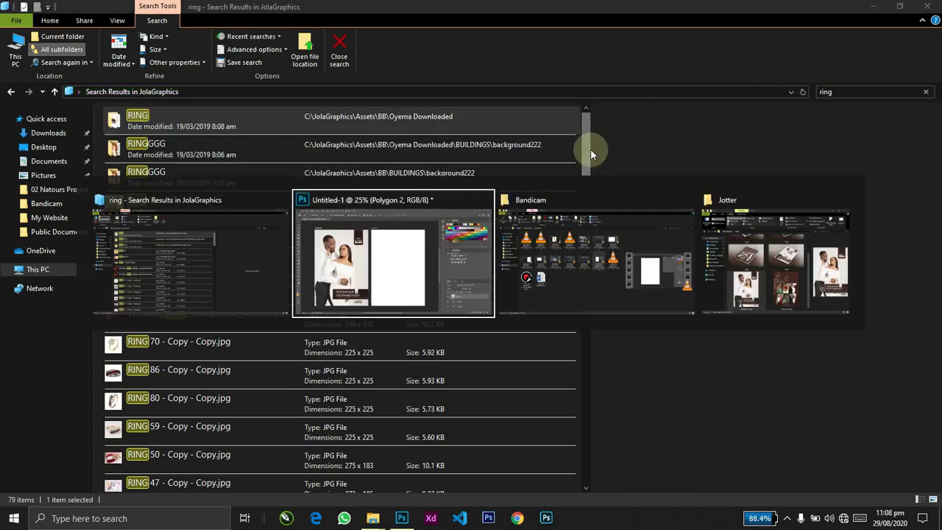
key(z)
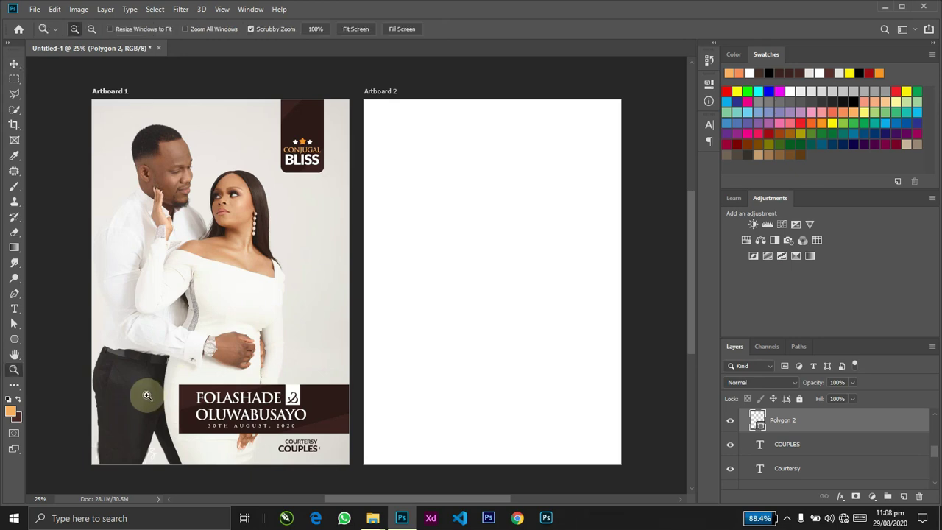
drag(137, 406, 185, 413)
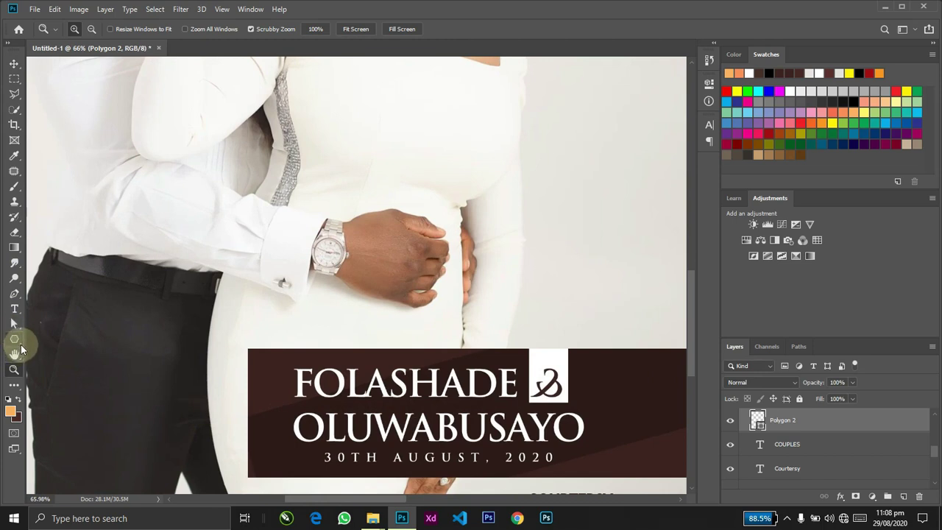
click(14, 339)
click(463, 29)
text(4)
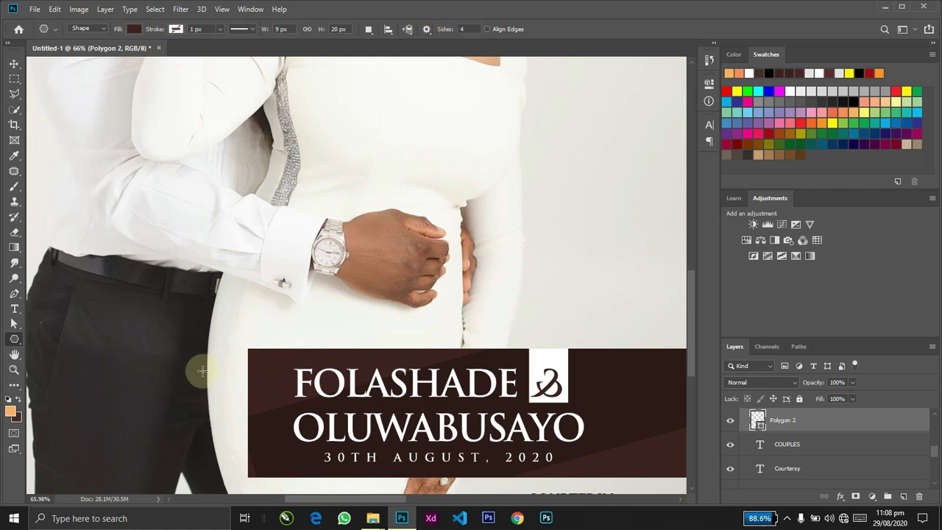
drag(195, 368, 264, 391)
key(v)
drag(279, 321, 279, 357)
key(ctrl+t)
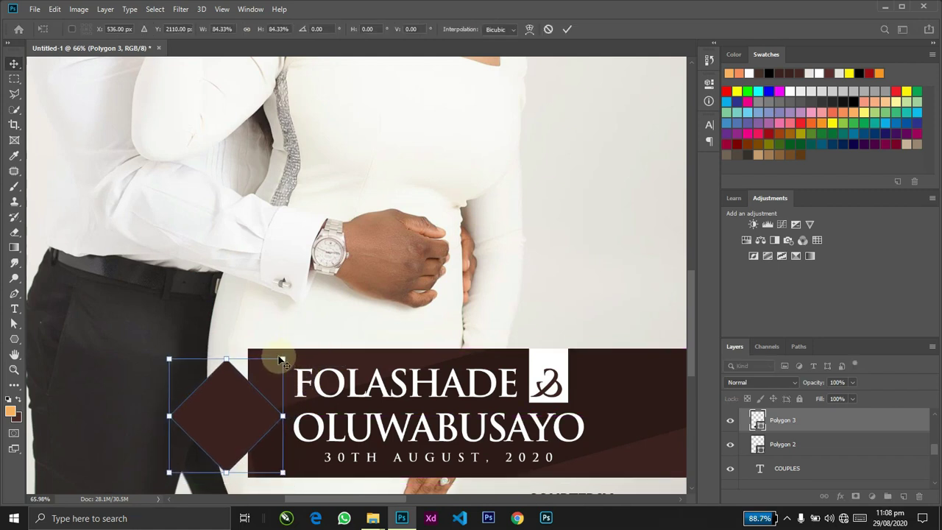
key(Return)
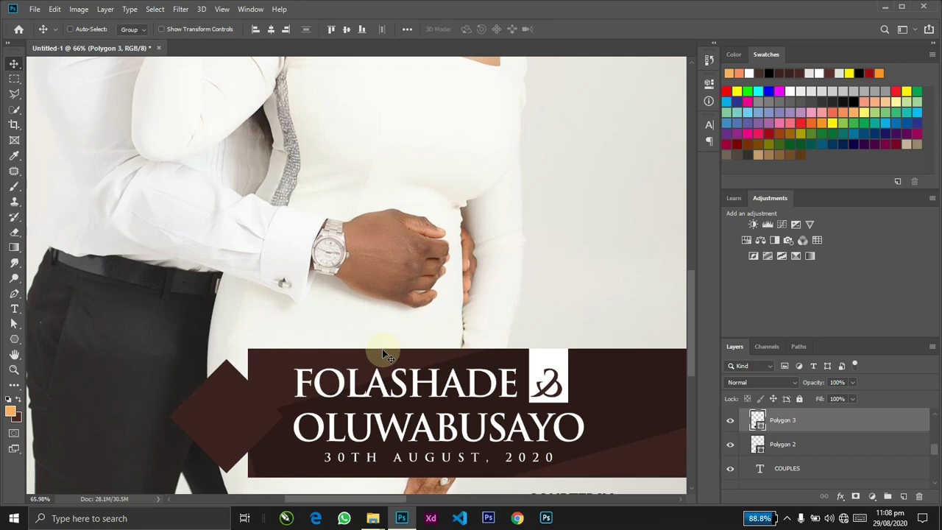
key(F8)
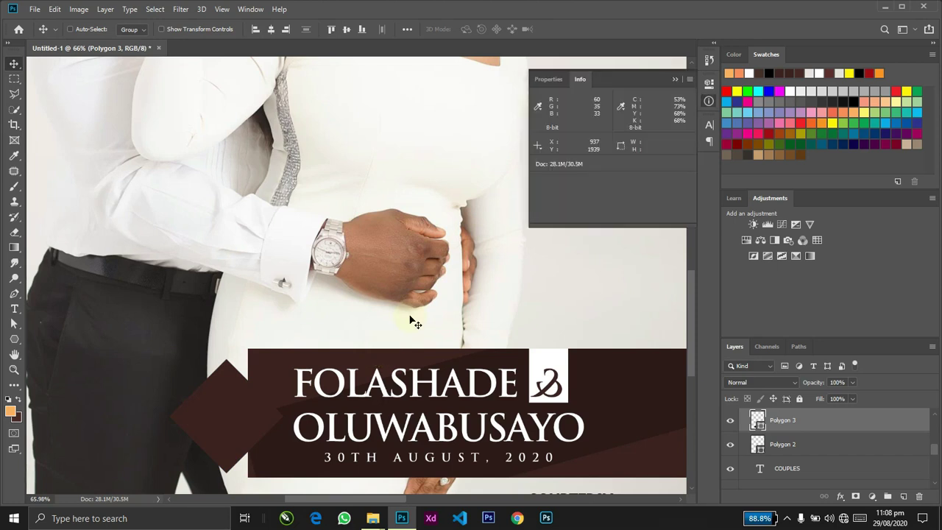
click(554, 84)
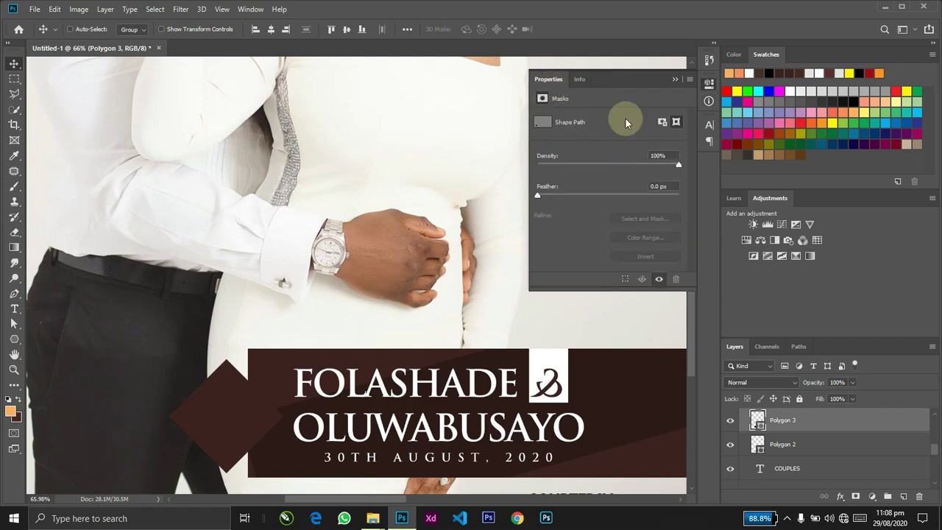
click(674, 79)
key(ctrl)
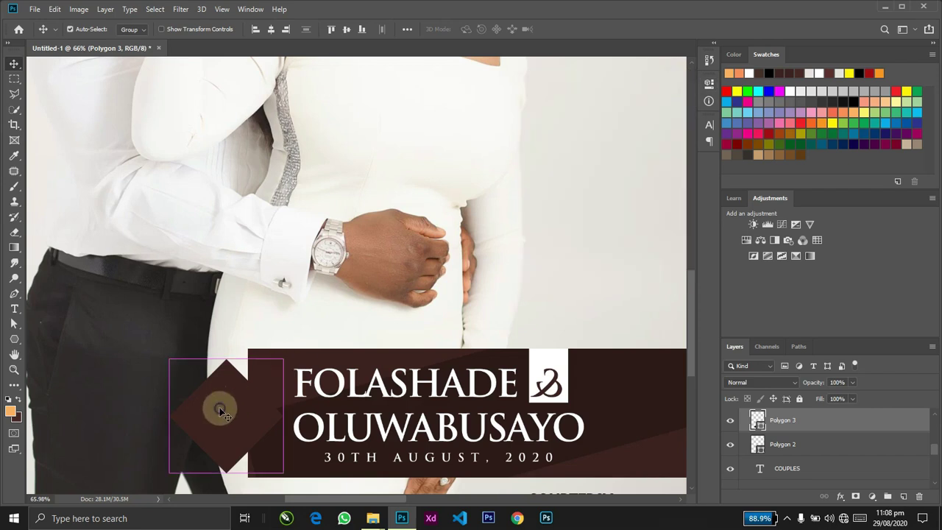
key(F8)
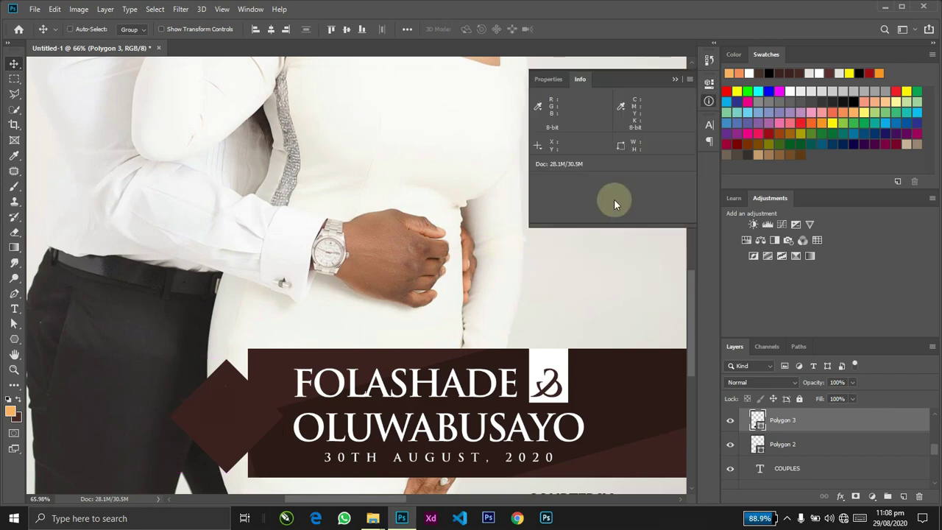
click(554, 84)
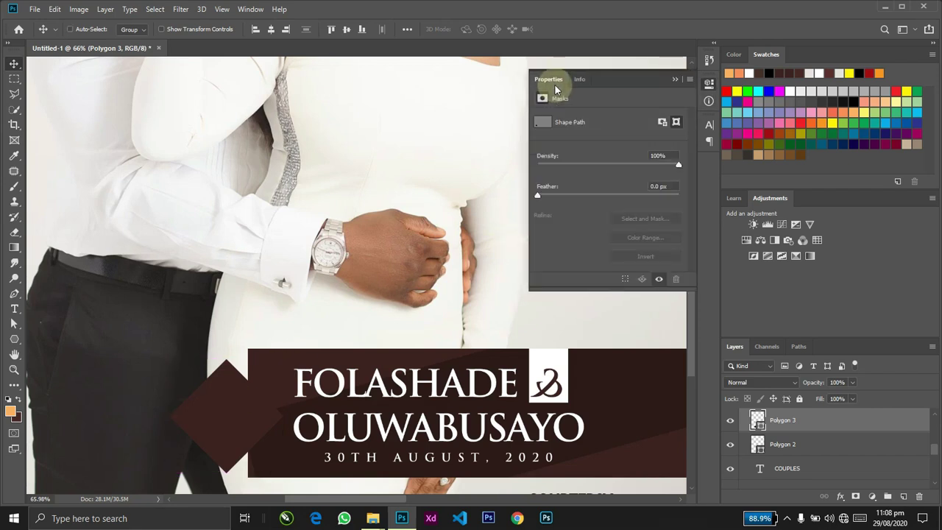
click(661, 124)
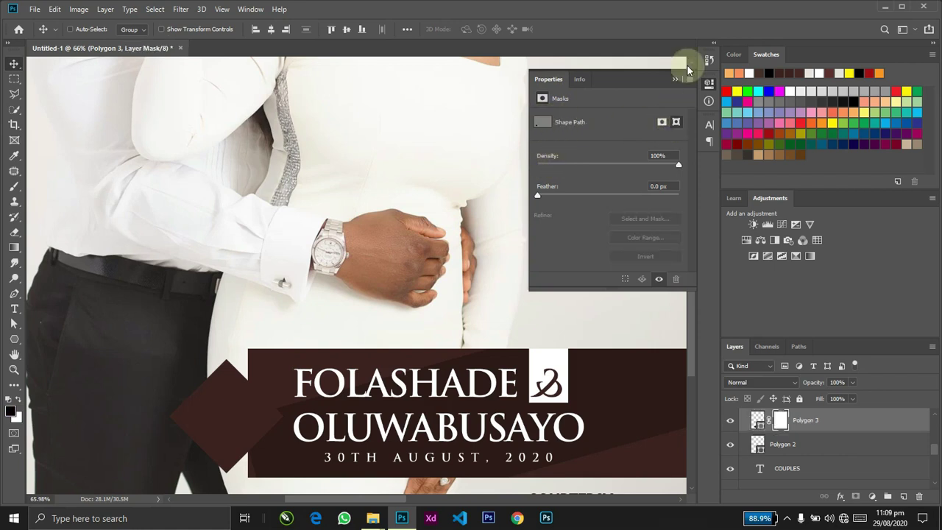
click(579, 78)
click(557, 79)
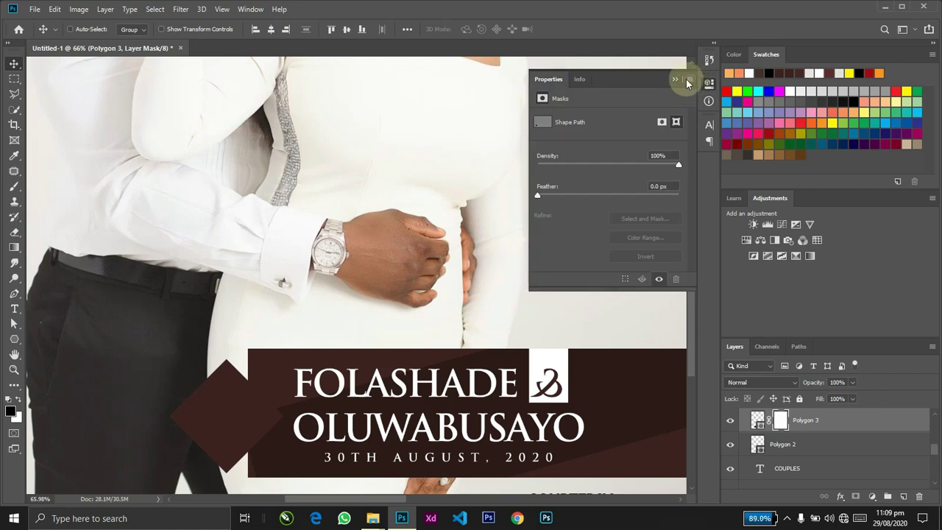
click(674, 79)
key(ctrl+z)
drag(221, 394, 184, 346)
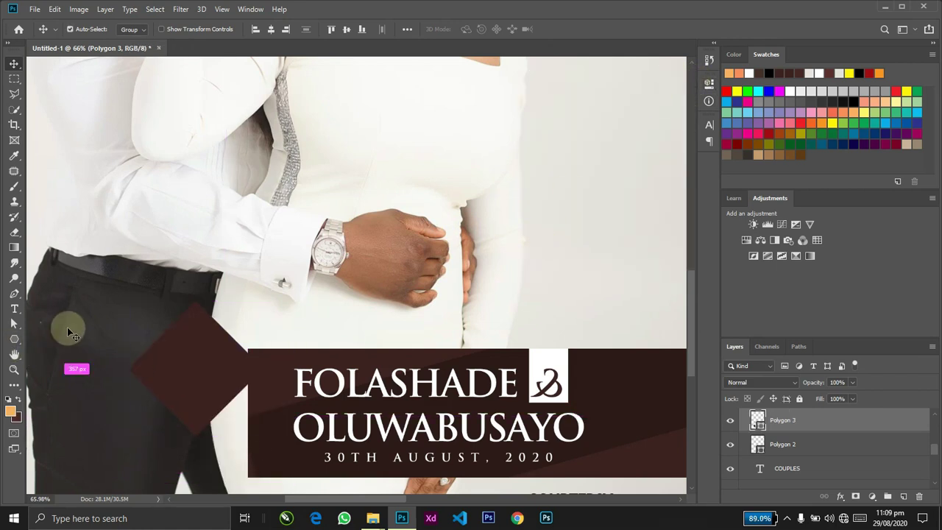
key(Delete)
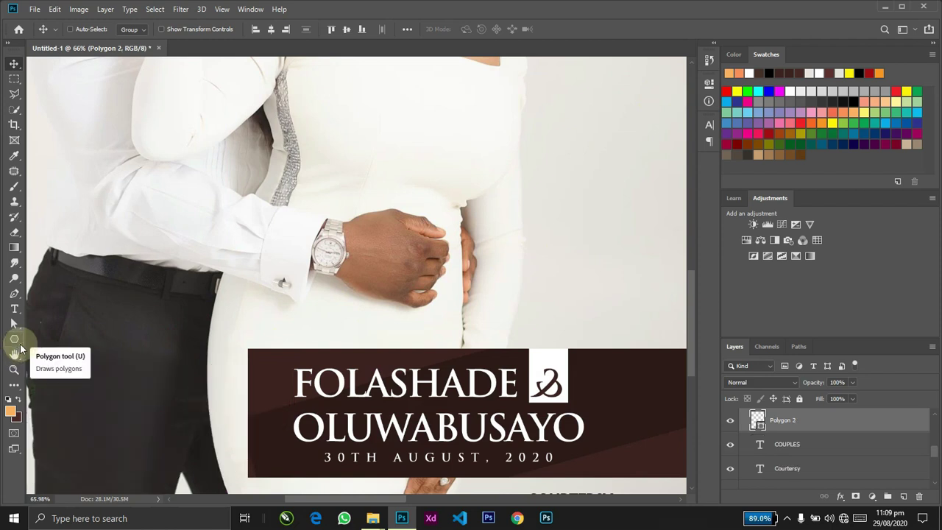
Step: Draw a square with the Rectangle tool at the names banner's left end
click(14, 340)
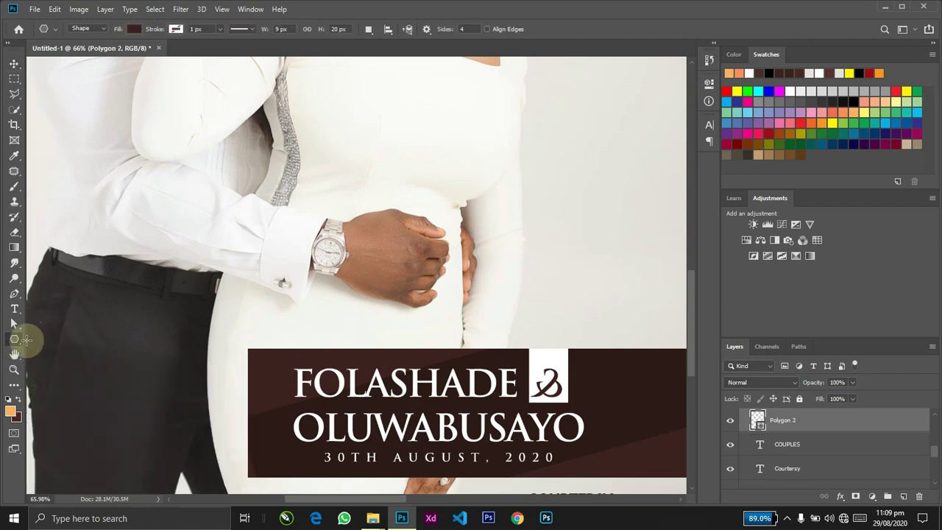
right_click(22, 348)
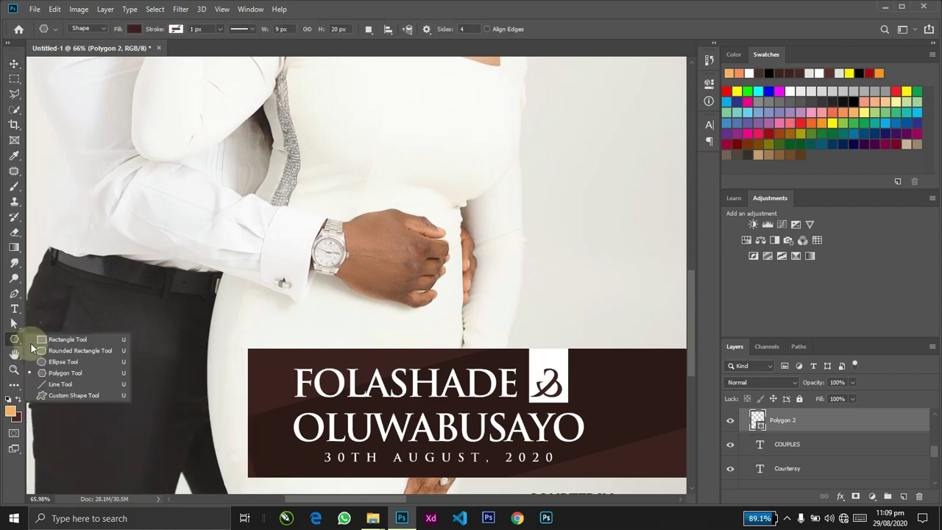
click(59, 338)
drag(208, 356, 346, 438)
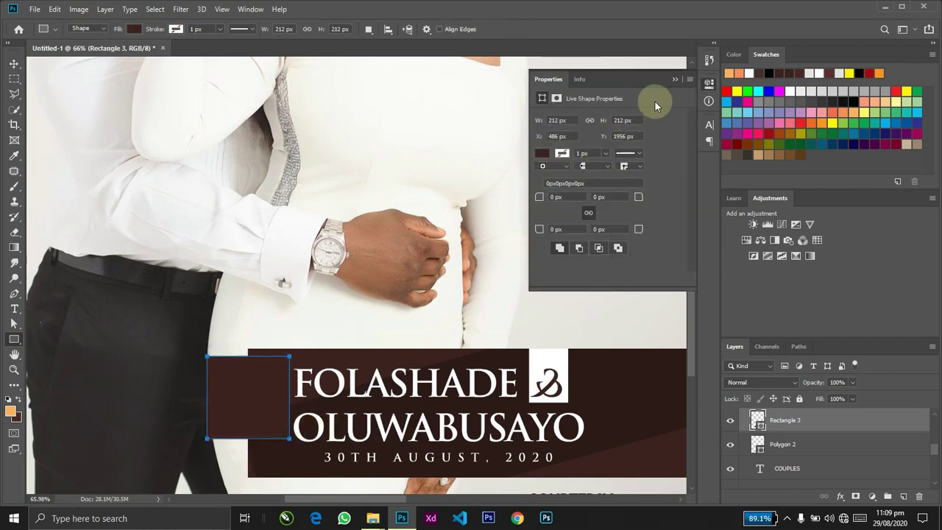
Step: Give the square a 32 px corner radius on all corners in Properties
click(675, 78)
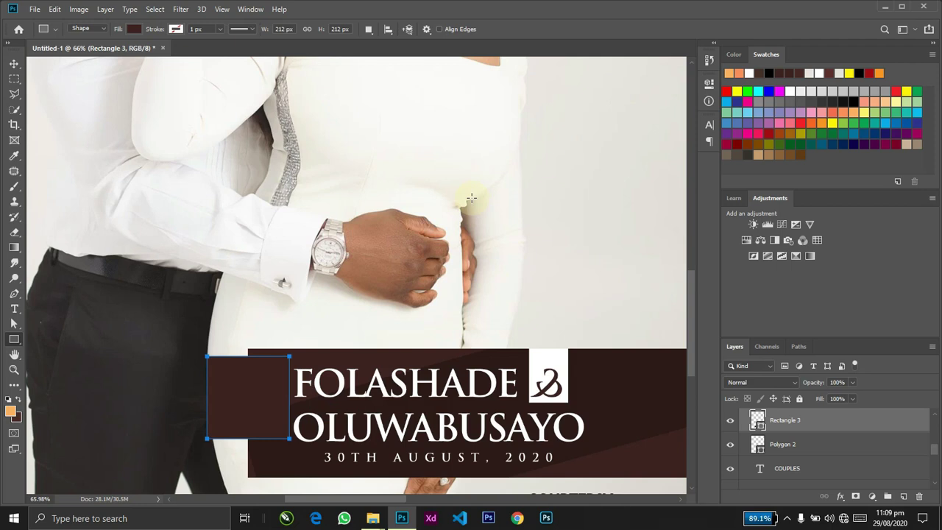
key(F8)
click(557, 78)
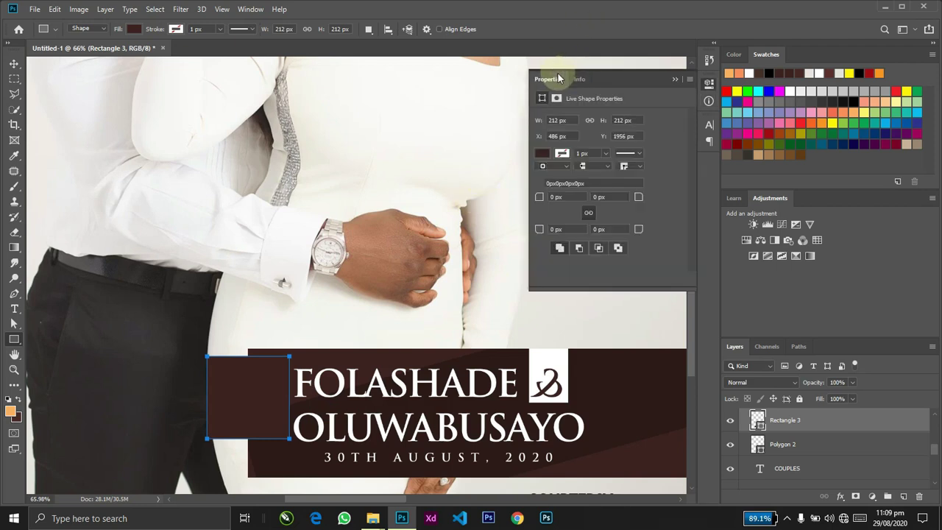
drag(547, 195, 552, 203)
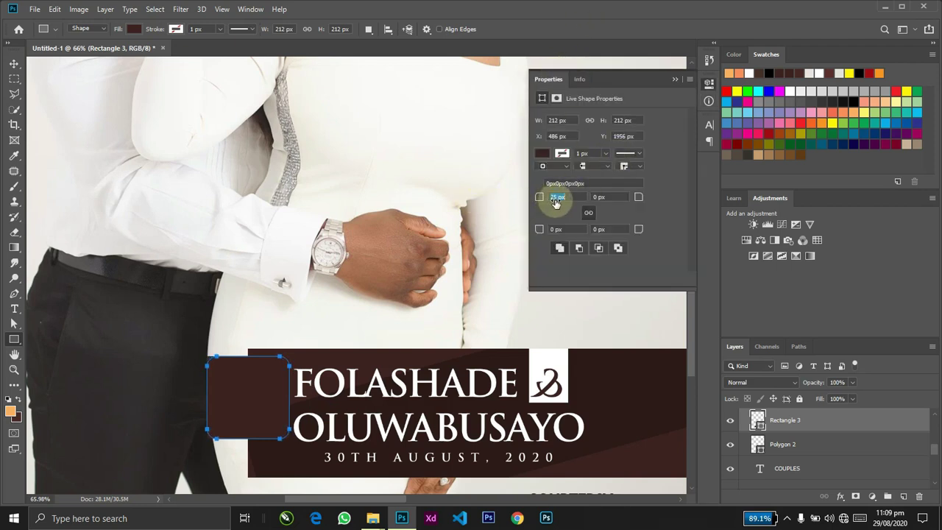
key(Return)
click(672, 79)
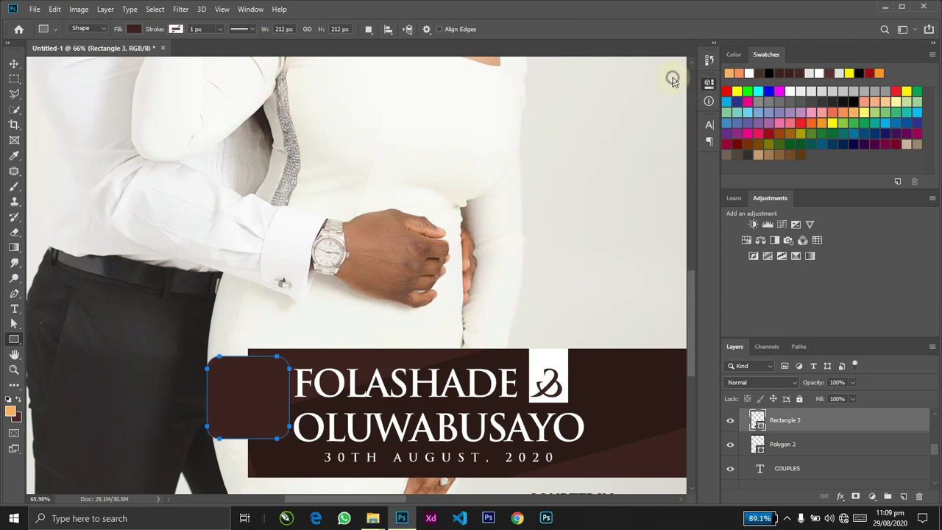
Step: Rotate the rounded square 45° into a diamond and move it onto the banner's left end
key(ctrl+t)
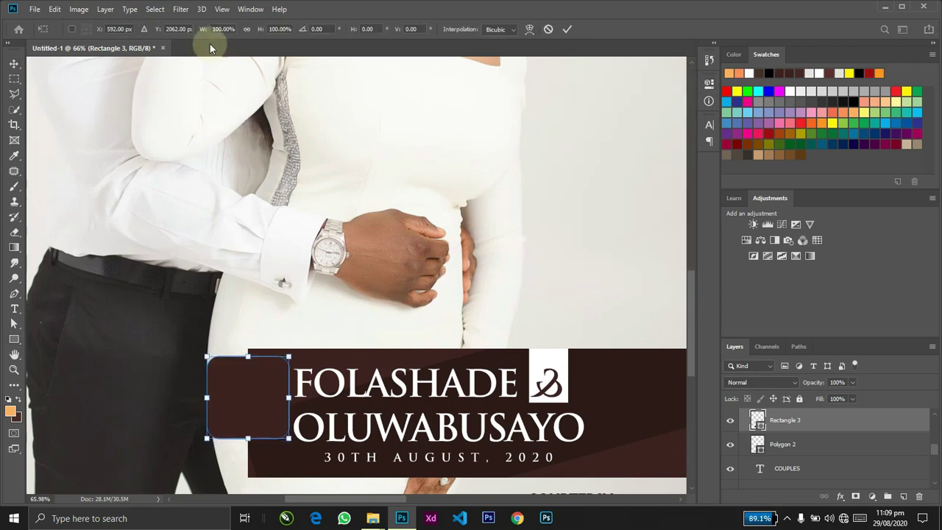
click(318, 28)
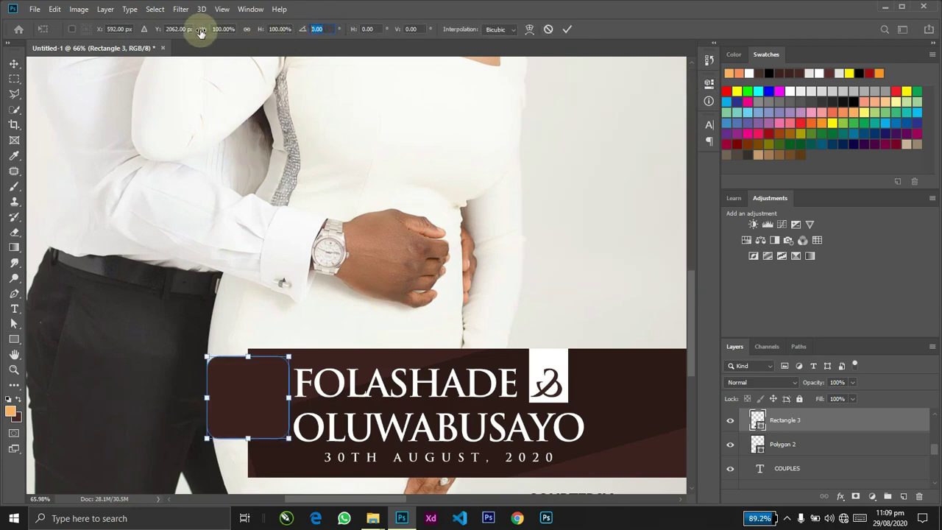
text(45)
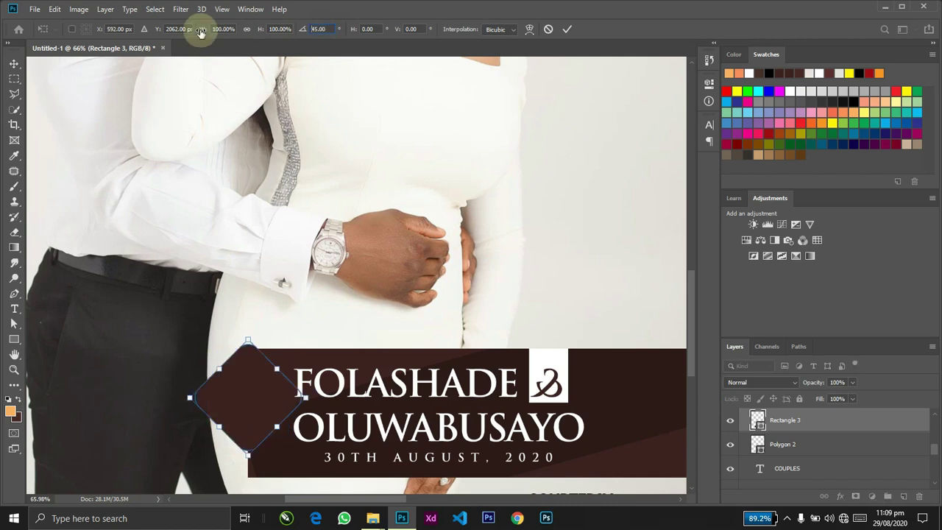
key(Return)
mouse_move(270, 413)
mouse_down()
mouse_move(278, 393)
mouse_move(279, 404)
mouse_up()
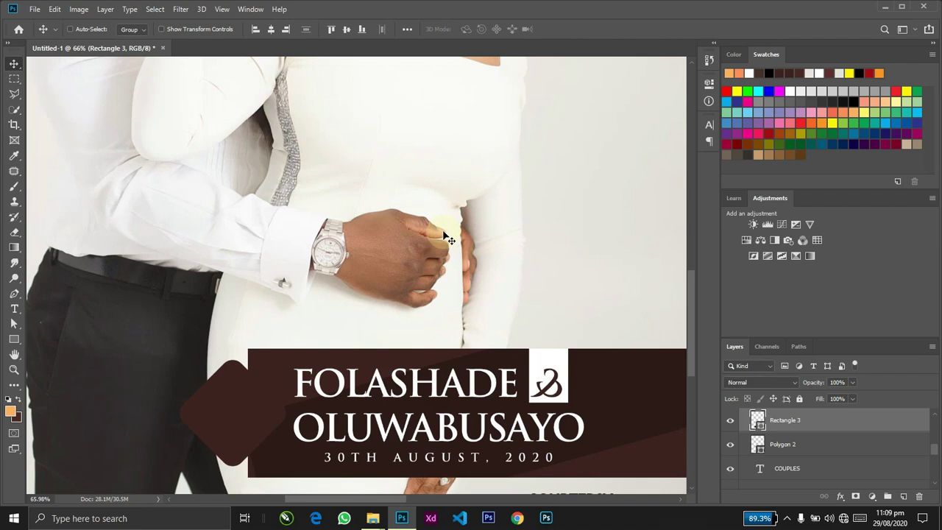
key(u)
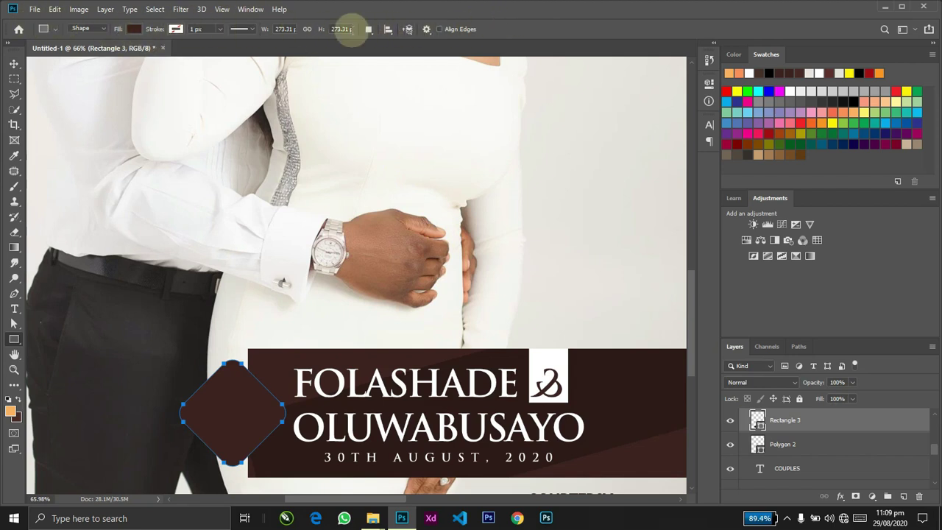
Step: Give the diamond a white stroke about 10 px thick
click(176, 29)
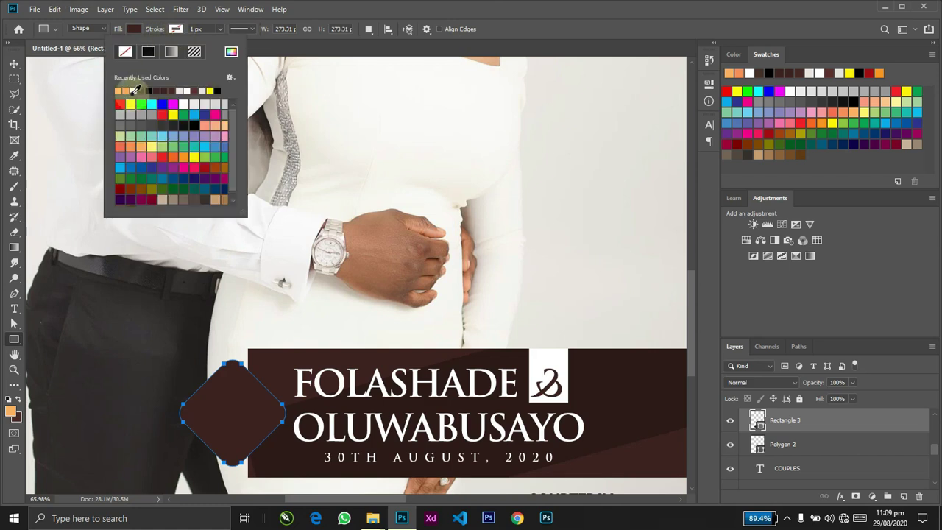
click(135, 89)
click(219, 29)
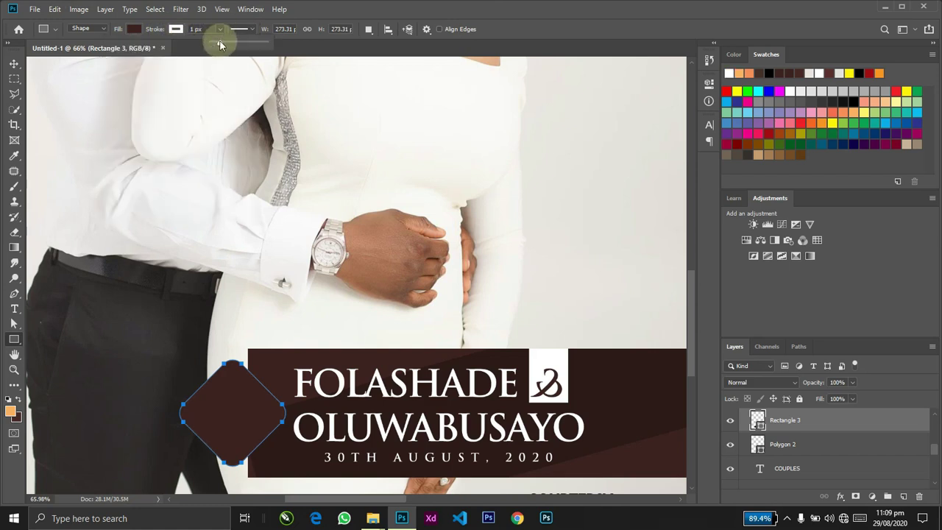
mouse_move(226, 48)
mouse_down()
mouse_move(213, 46)
mouse_move(223, 46)
mouse_up()
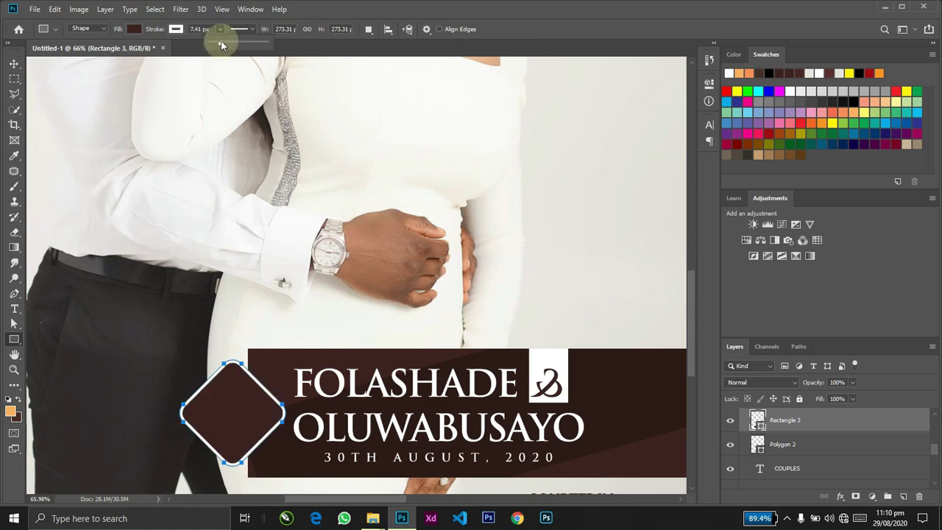
drag(221, 40, 222, 40)
click(323, 457)
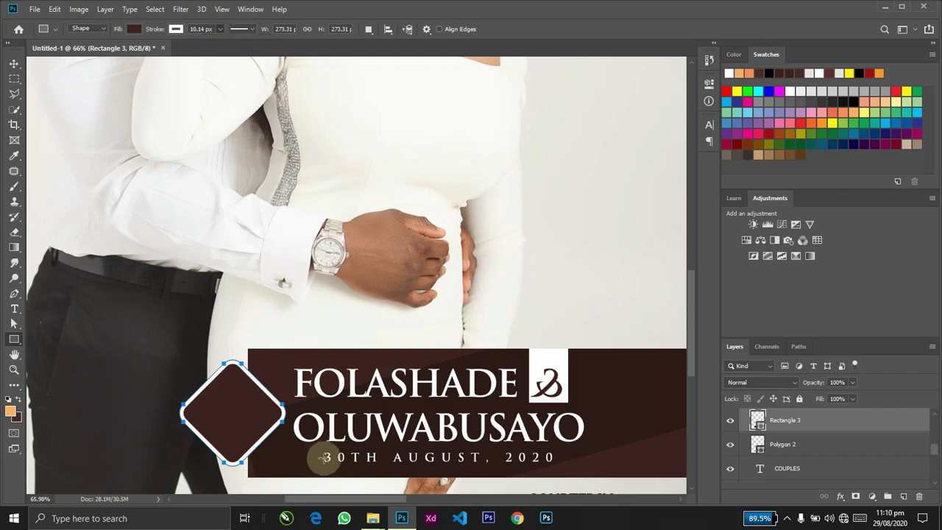
key(v)
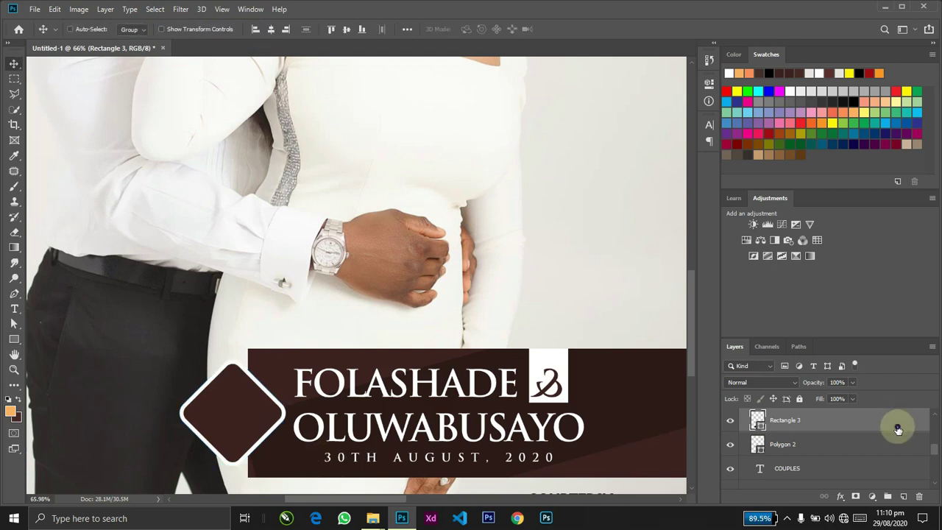
Step: Add a Drop Shadow to the diamond layer, positioned beneath it
double_click(897, 430)
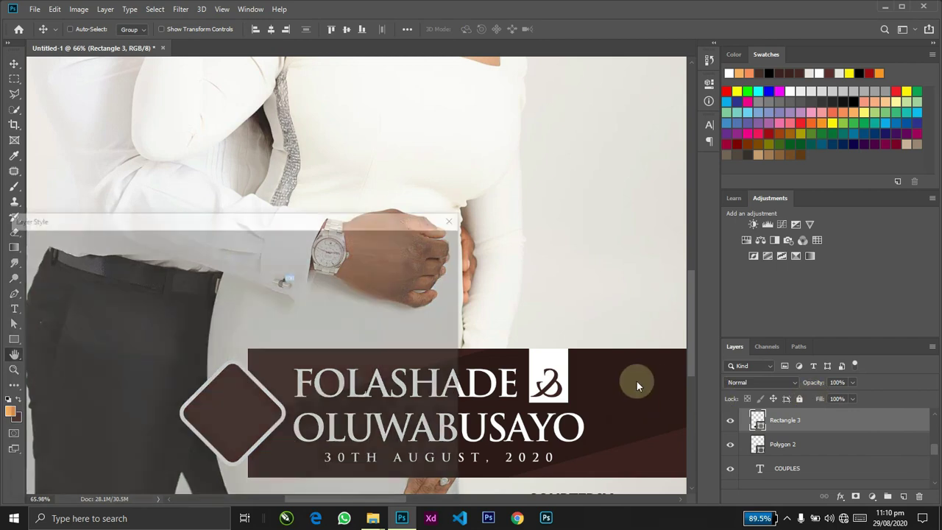
click(41, 440)
drag(185, 217, 631, 109)
drag(298, 440, 294, 432)
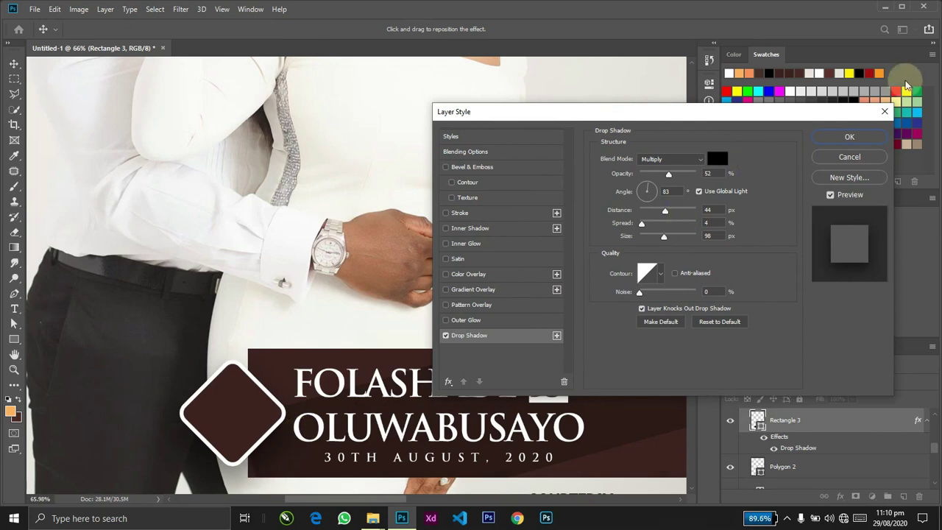
click(856, 143)
key(ctrl+0)
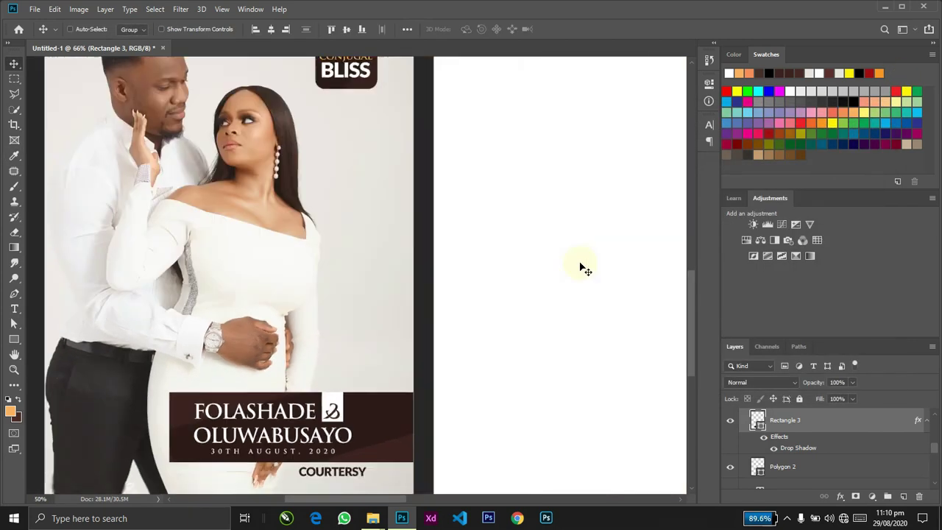
key(ctrl)
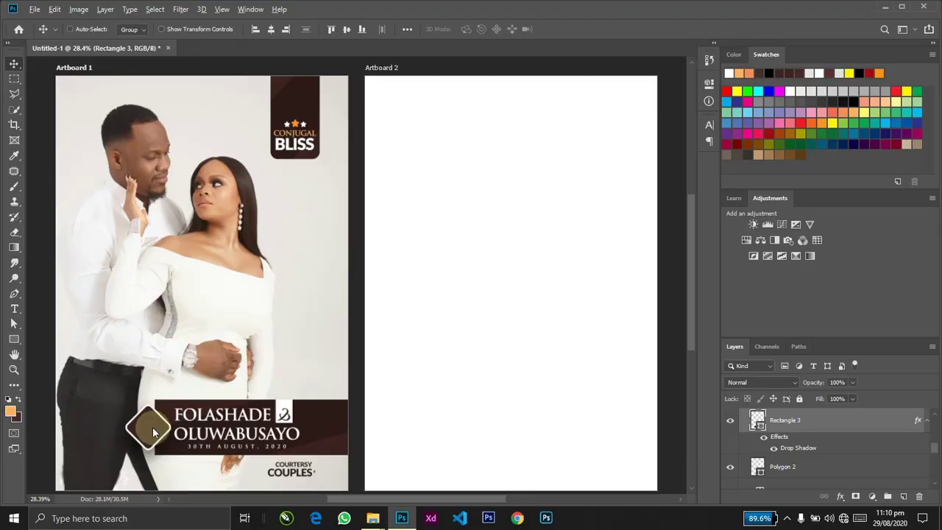
Step: Preview the ring photos in the search results and select Wedding_rings.jpg
key(alt+Tab)
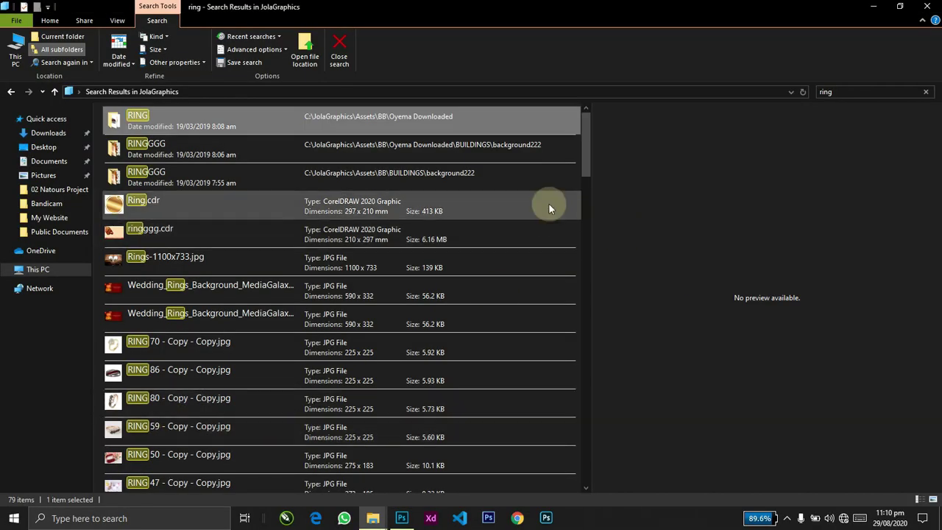
drag(587, 163, 587, 478)
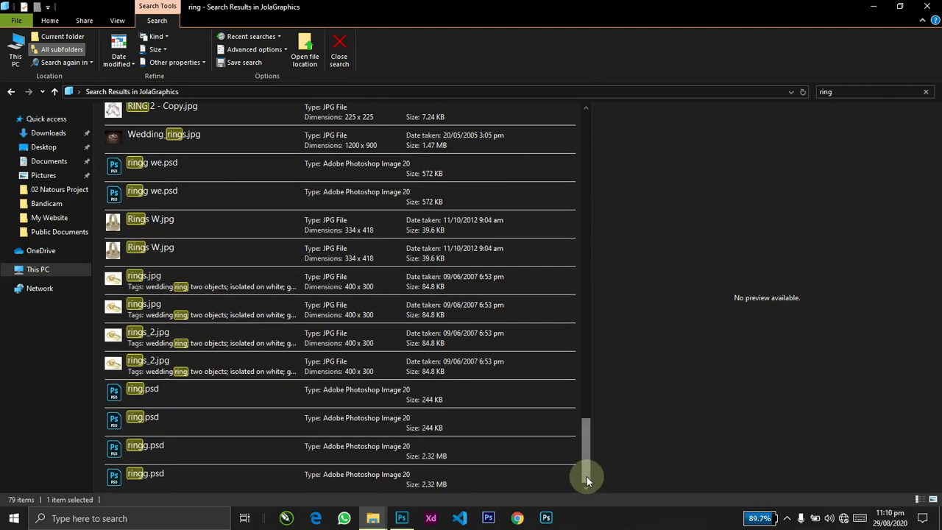
click(199, 372)
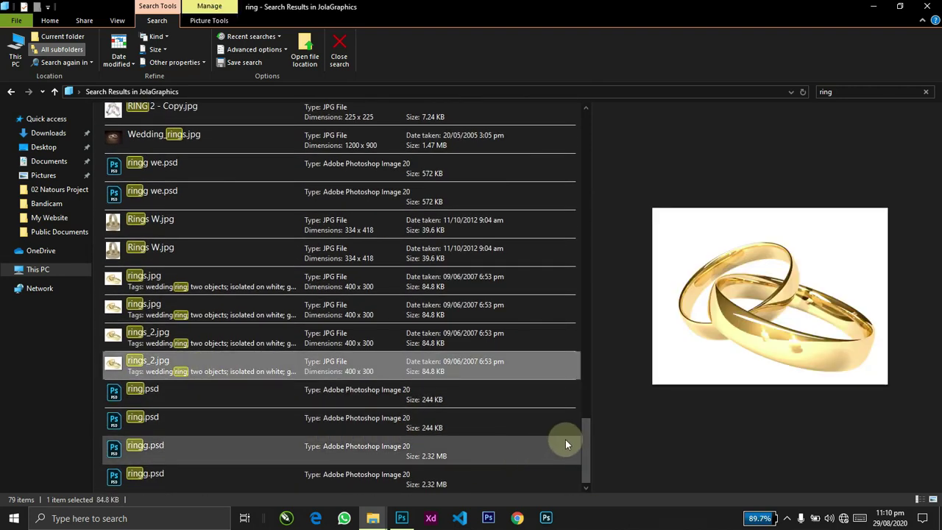
drag(587, 432, 592, 404)
click(238, 335)
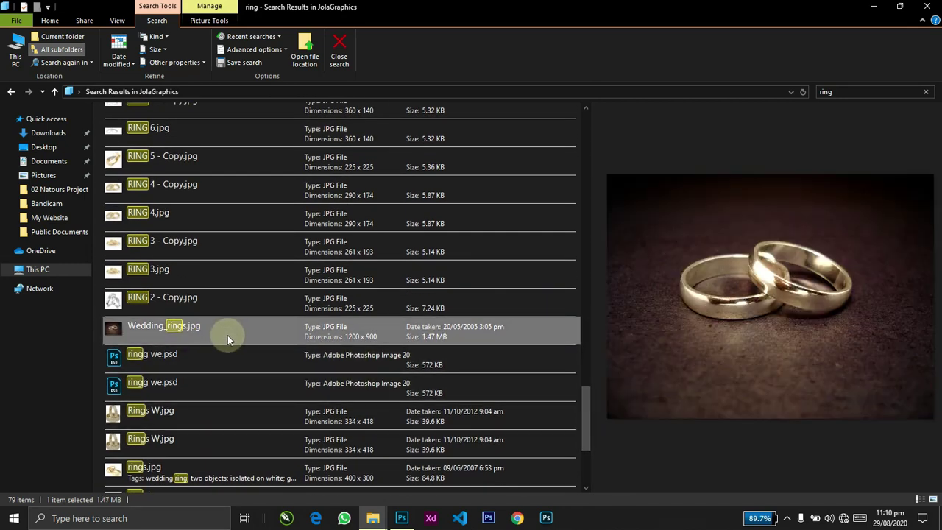
click(402, 518)
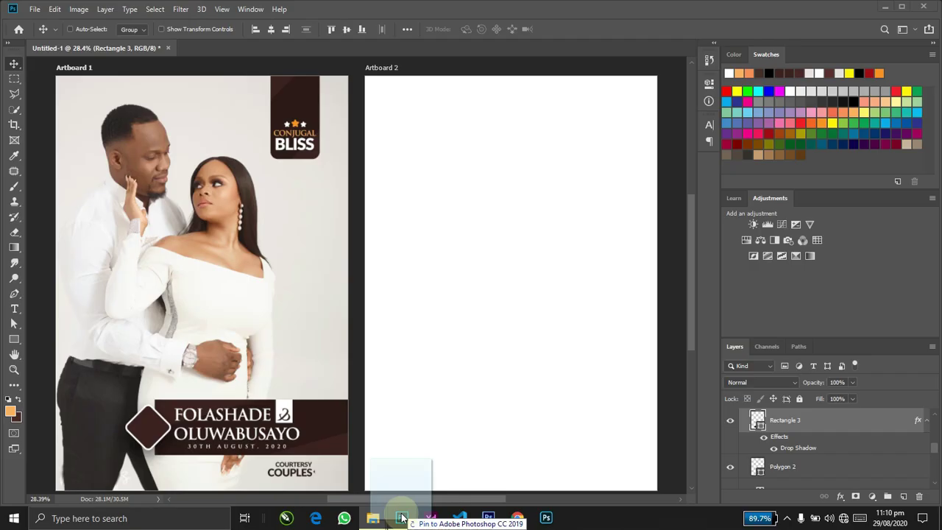
Step: Place the Wedding_rings photo and scale it down over the diamond on the name banner
drag(154, 421, 217, 440)
key(Return)
key(ctrl+t)
drag(332, 257, 178, 383)
drag(83, 416, 122, 423)
drag(226, 378, 159, 424)
drag(125, 455, 170, 439)
drag(201, 468, 185, 455)
key(Return)
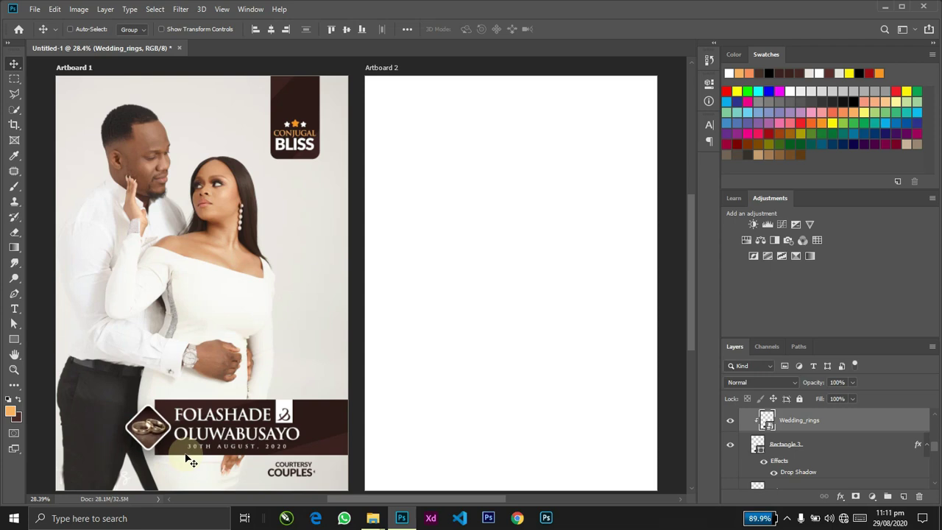
Step: Refine the rings photo's transform, then select the Rectangle 3 diamond layer
key(ctrl)
click(180, 401)
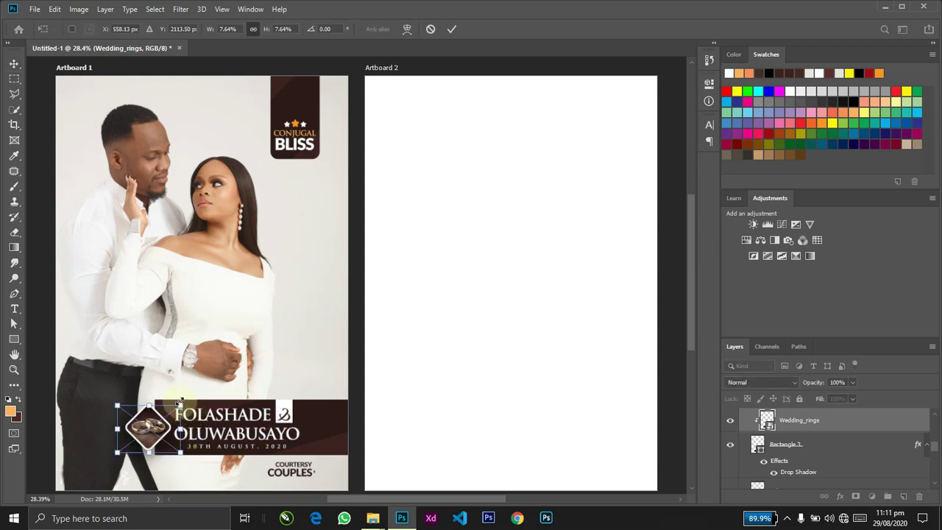
key(Return)
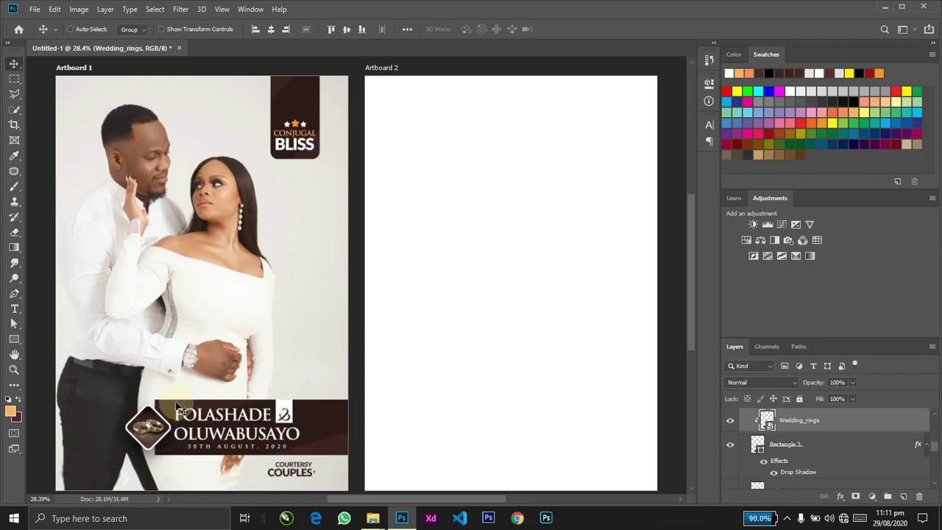
click(730, 449)
click(765, 446)
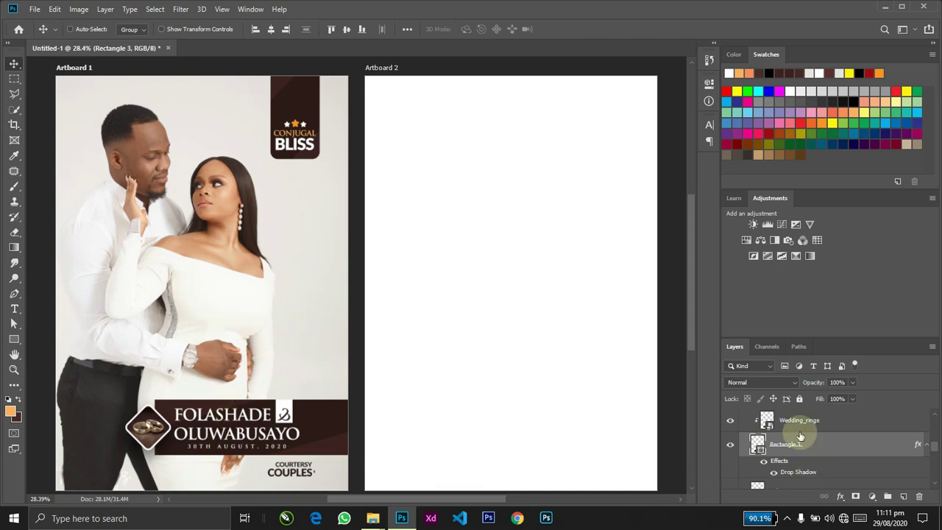
Step: Enlarge the diamond badge about 30% and shift the banner group 25 px left
key(ctrl)
key(ctrl+t)
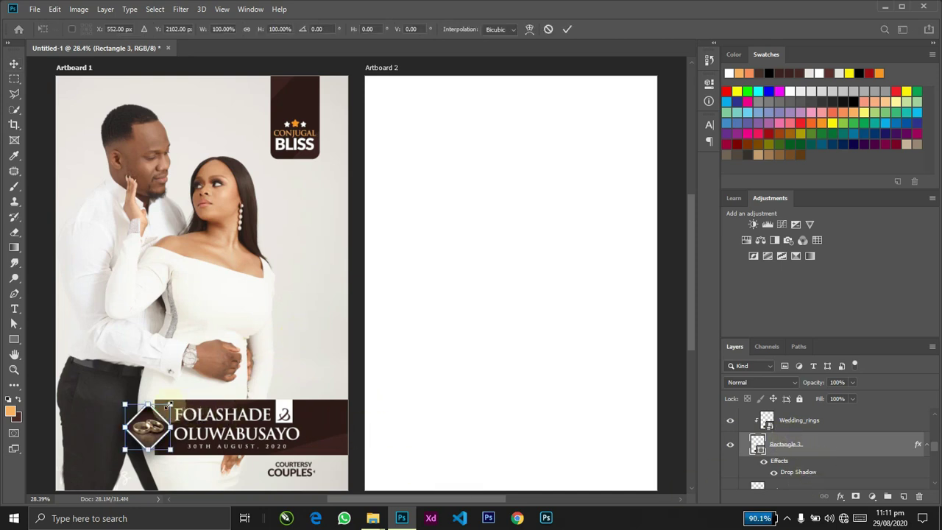
drag(170, 403, 177, 400)
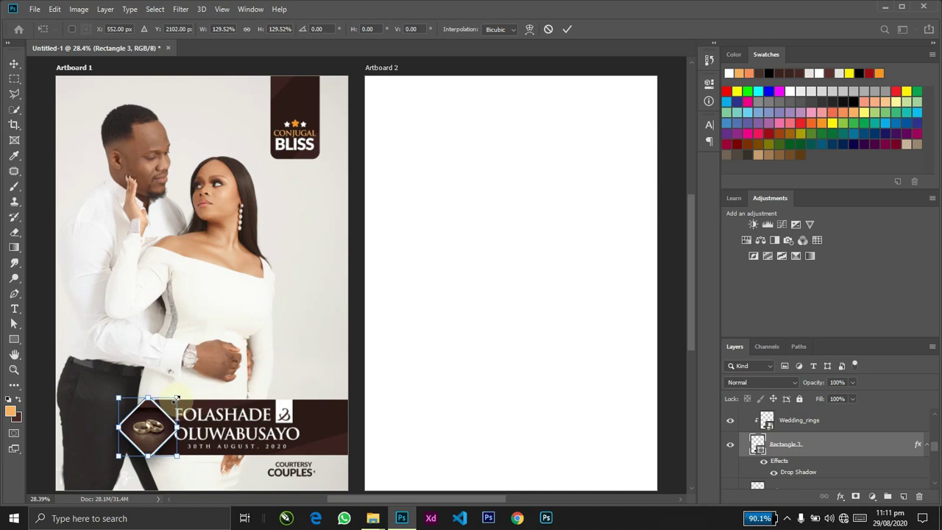
key(Return)
drag(304, 435, 228, 431)
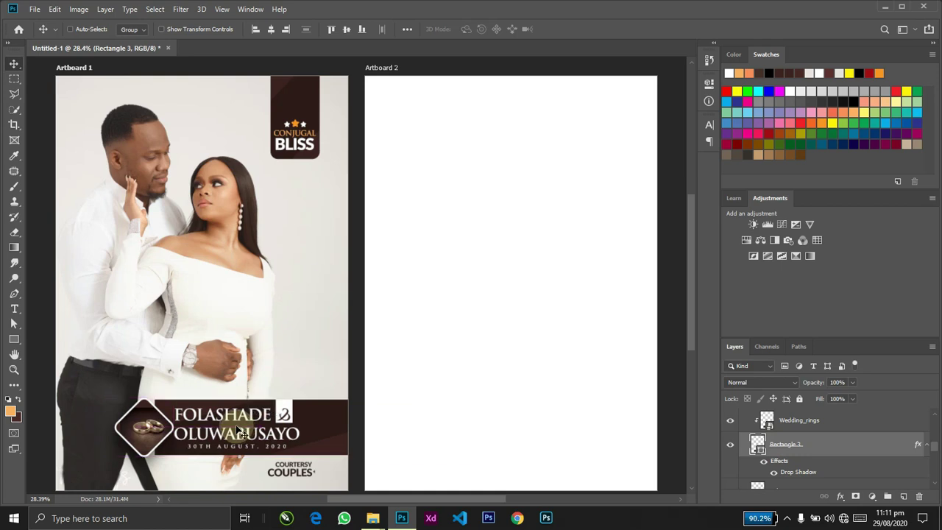
Step: Adjust the transforms of the rings photo and the dark banner rectangle
click(809, 420)
key(ctrl+t)
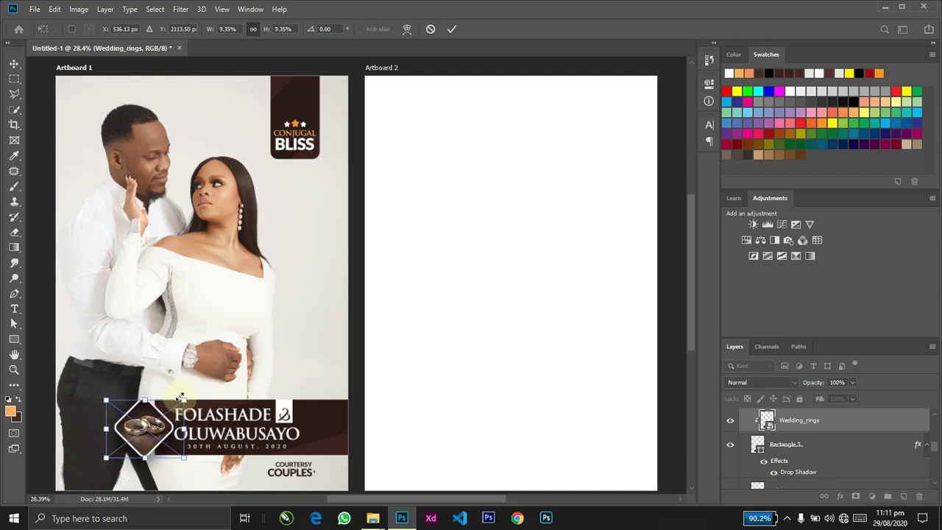
key(Return)
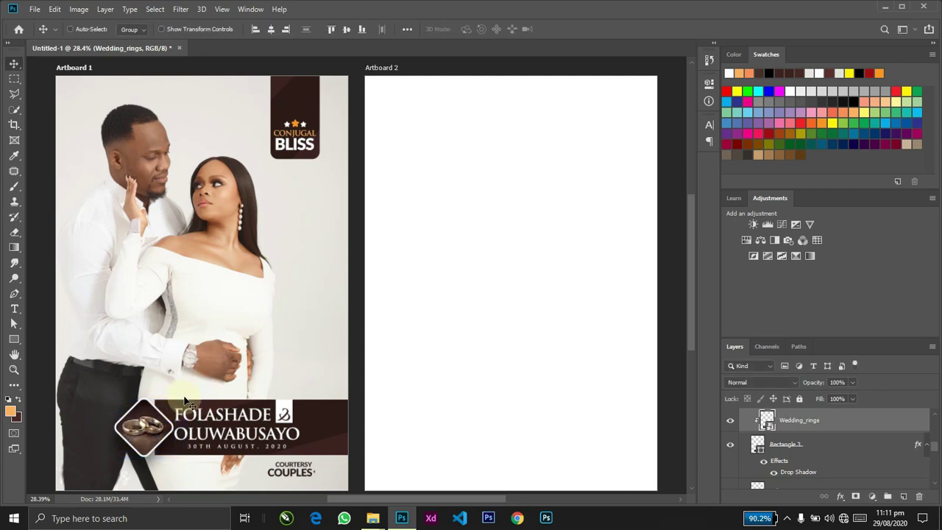
ctrl+click(346, 448)
key(ctrl+t)
key(Return)
key(ctrl+plus)
key(ctrl+plus)
key(ctrl+plus)
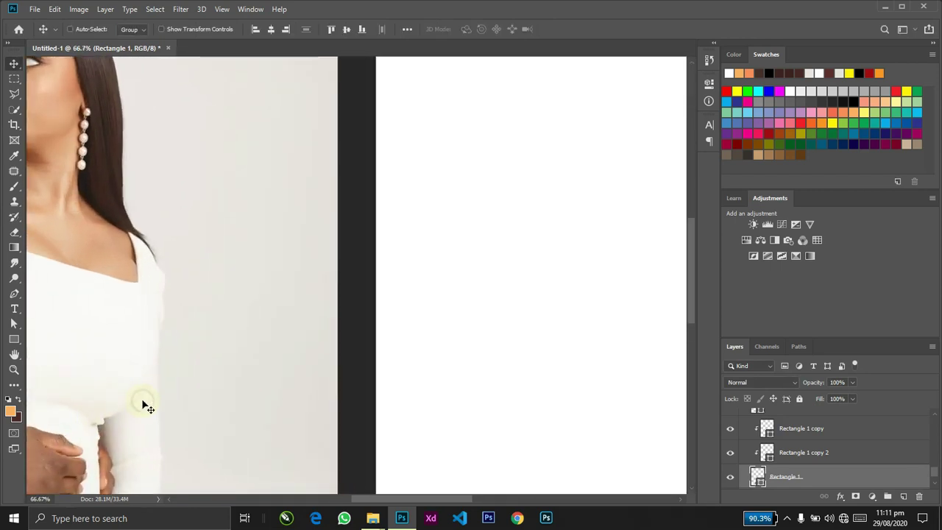
Step: Stretch the dark banner rectangle leftward so it reaches under the diamond
drag(186, 399, 493, 272)
key(ctrl)
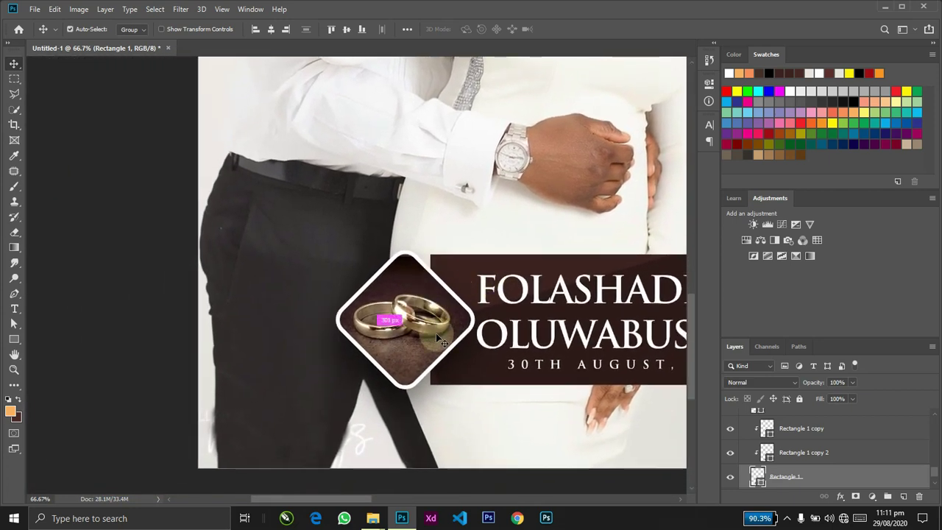
key(ctrl+t)
drag(430, 320, 405, 323)
key(Return)
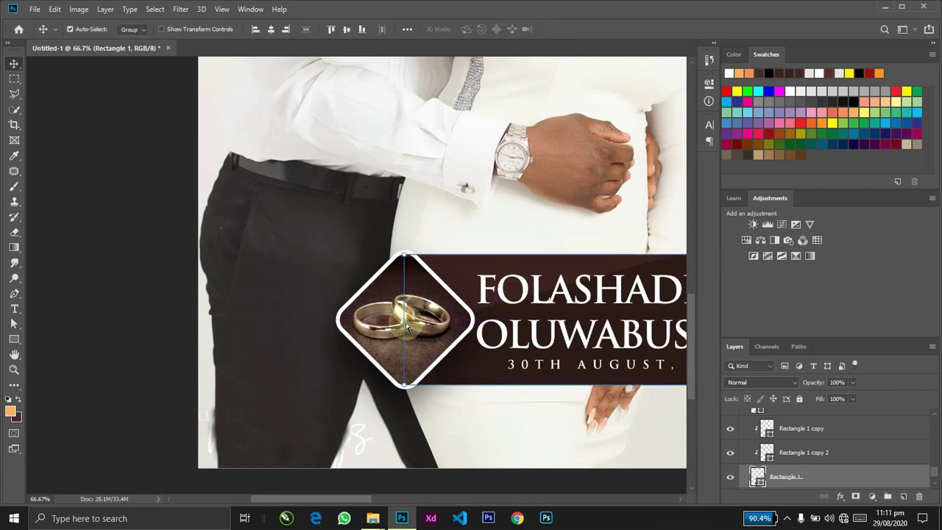
key(ctrl+0)
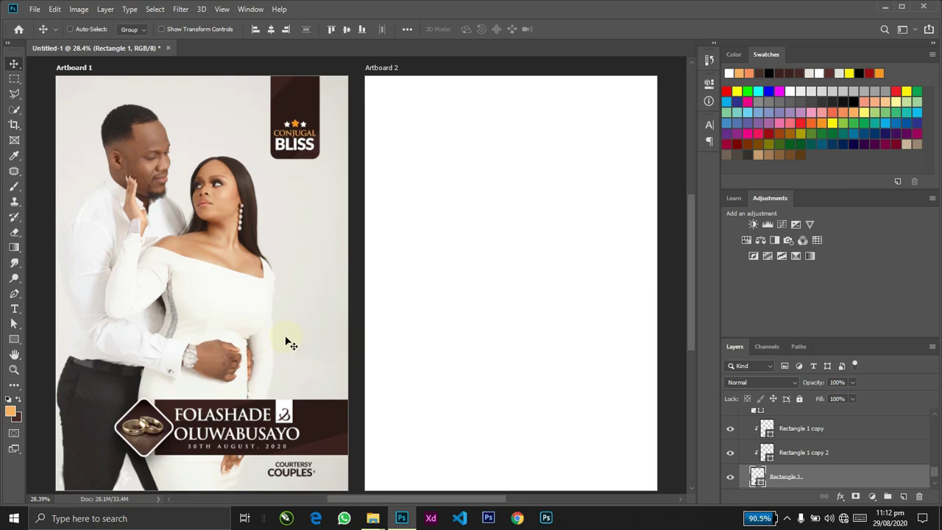
Step: Round the banner rectangle's corners in Live Shape Properties
key(F8)
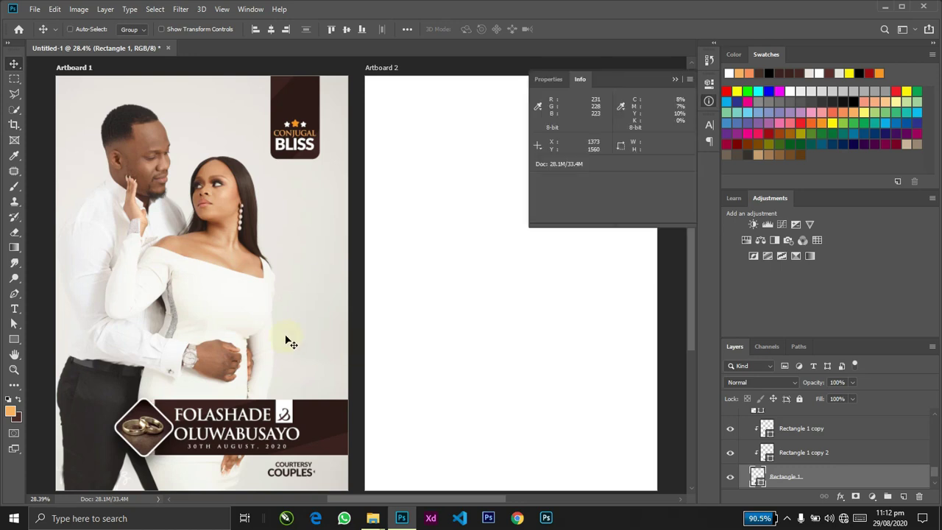
click(548, 79)
drag(539, 200, 572, 196)
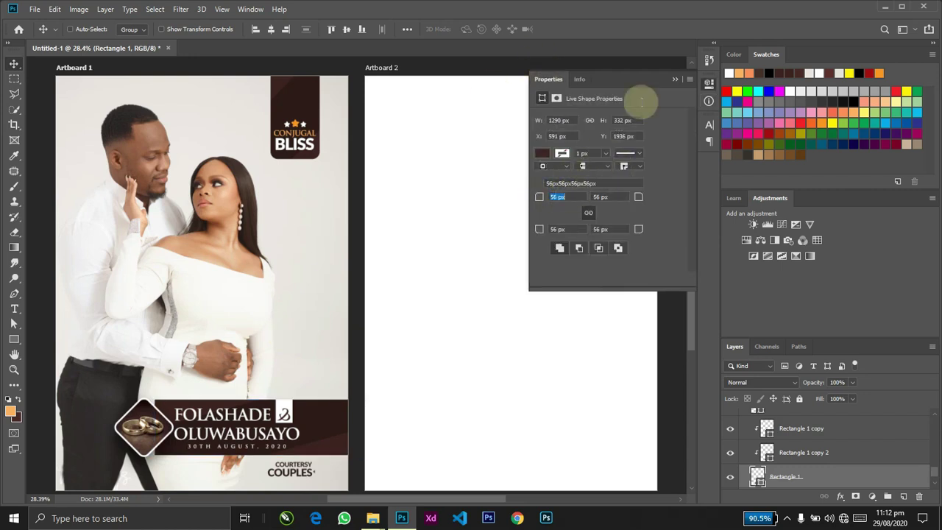
click(674, 78)
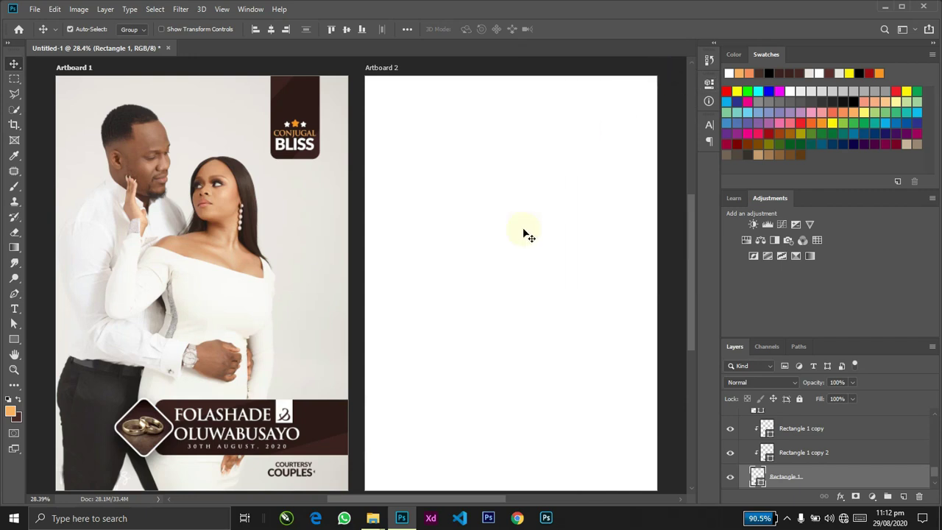
key(ctrl+minus)
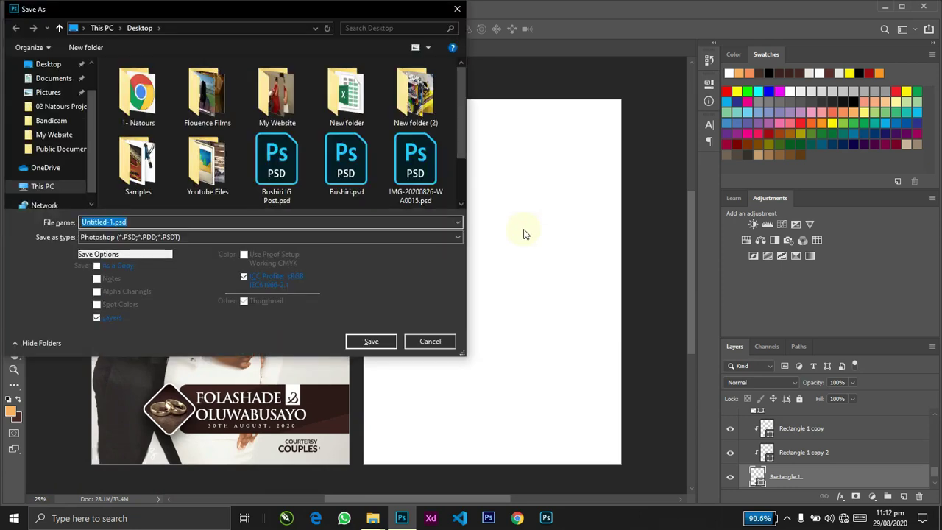
key(Escape)
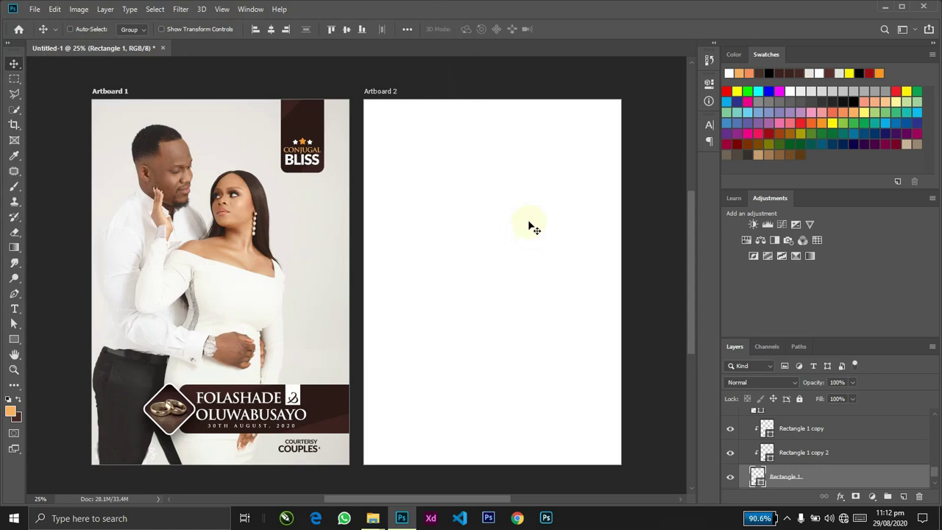
Step: Rename the first artboard to Cover
click(528, 220)
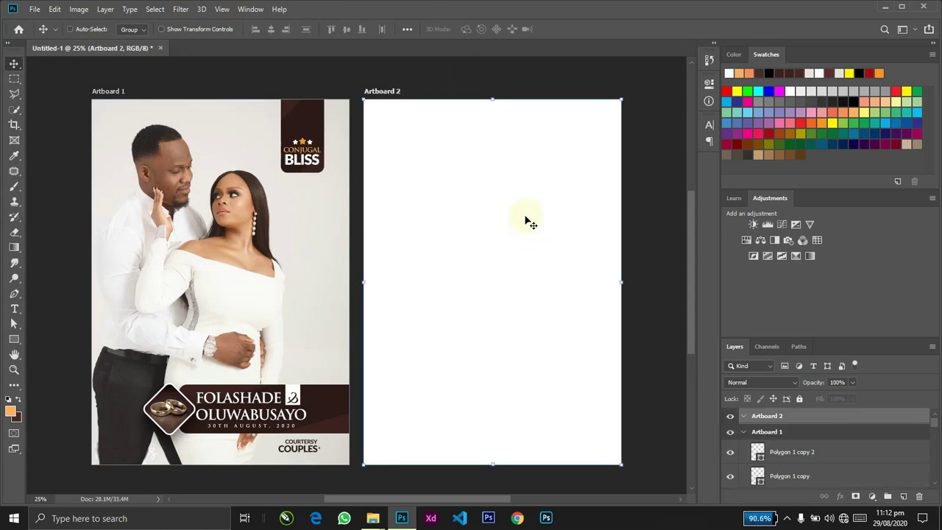
click(745, 435)
click(766, 432)
double_click(767, 431)
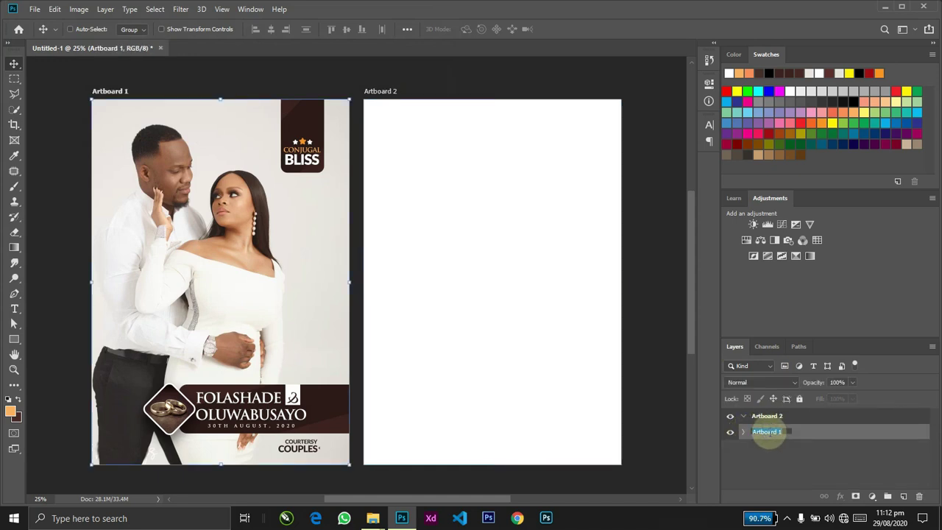
text(Cover)
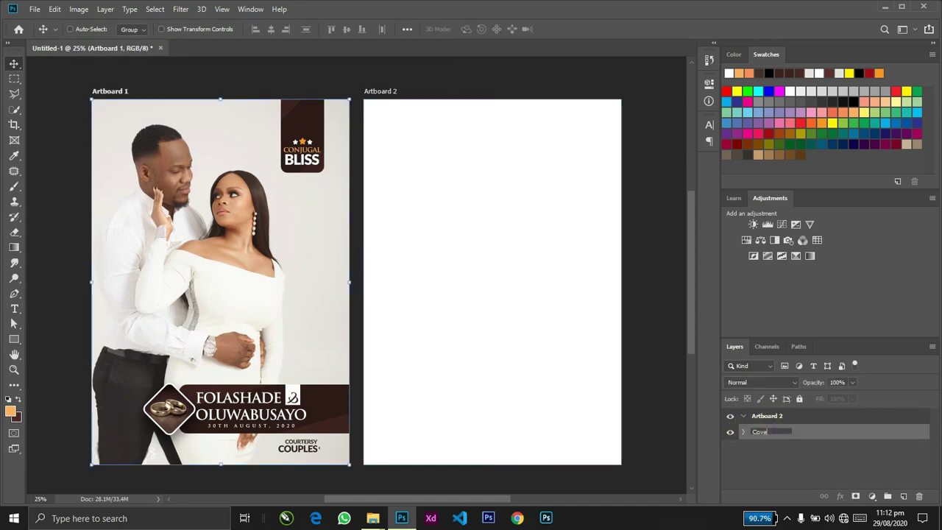
key(Return)
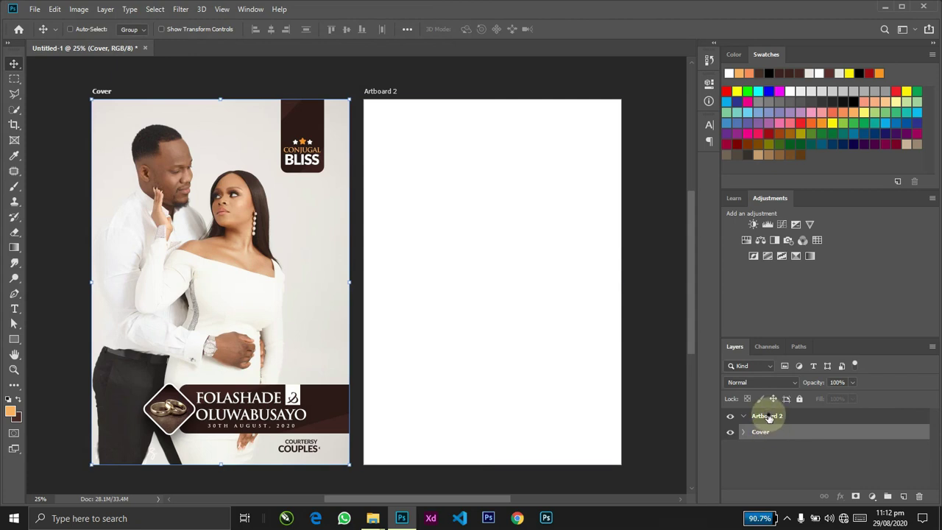
Step: Rename the second artboard to Back
double_click(768, 416)
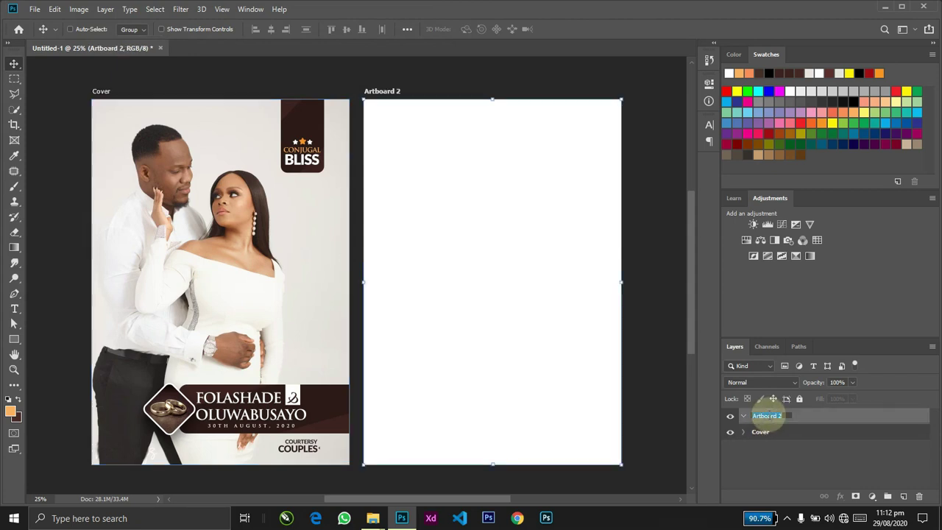
text(Back)
key(Return)
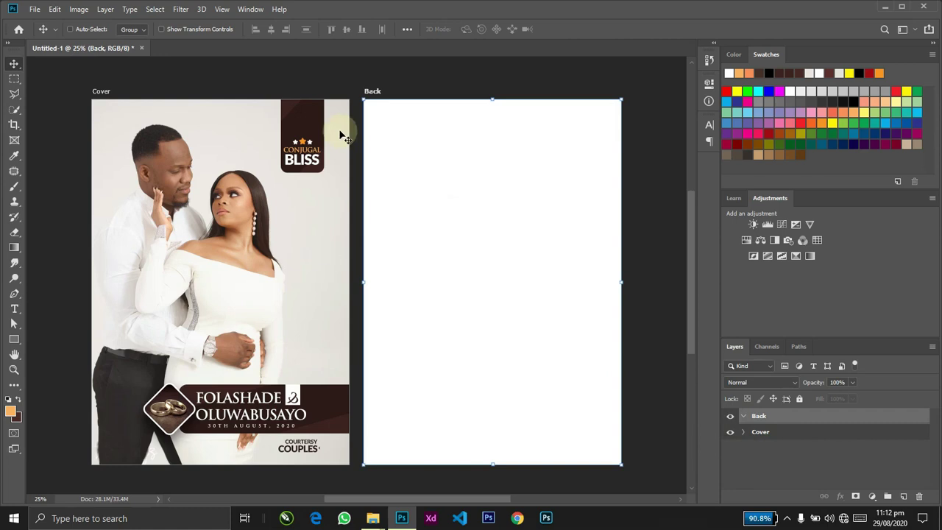
ctrl+click(309, 129)
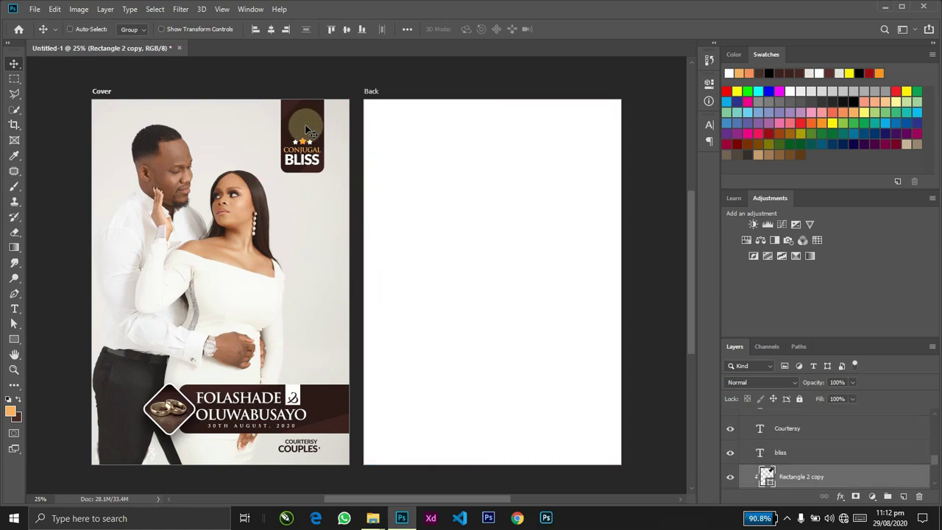
Step: Sample the Bliss logo's dark brown as the foreground colour
key(i)
click(306, 127)
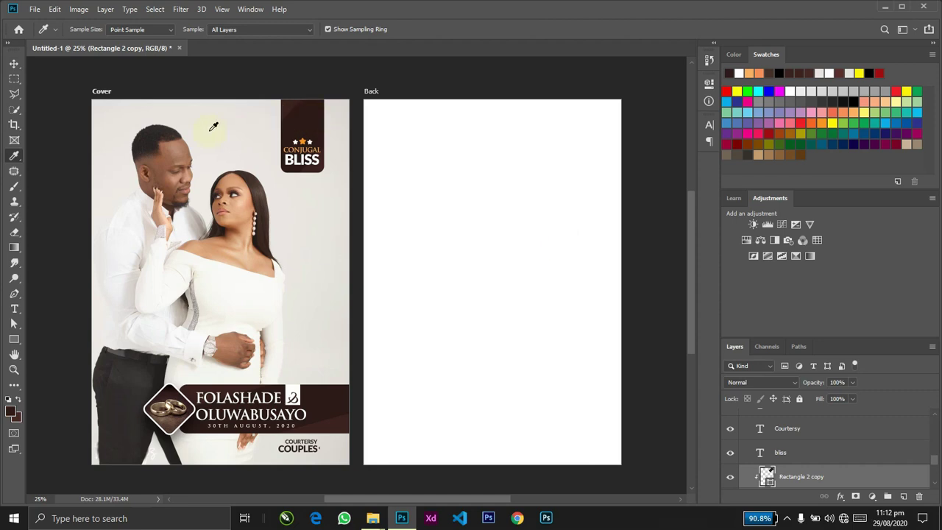
click(16, 150)
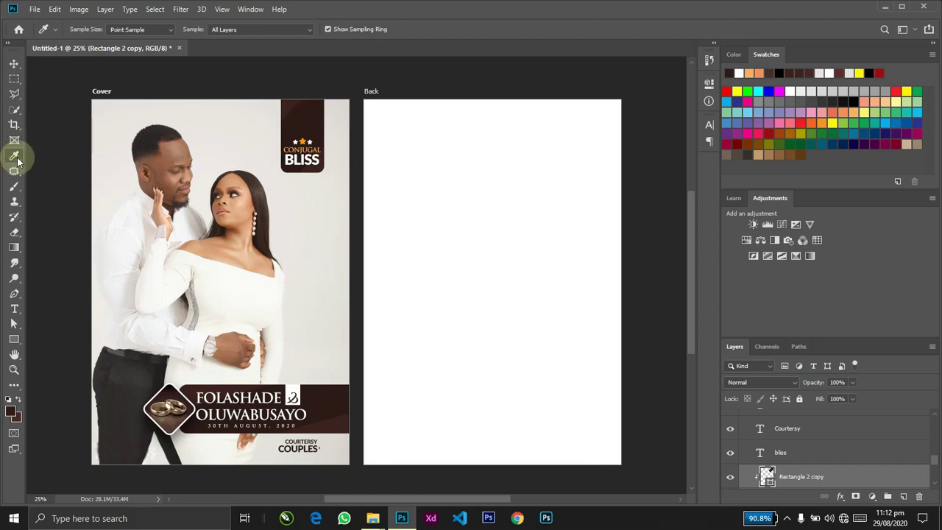
click(308, 116)
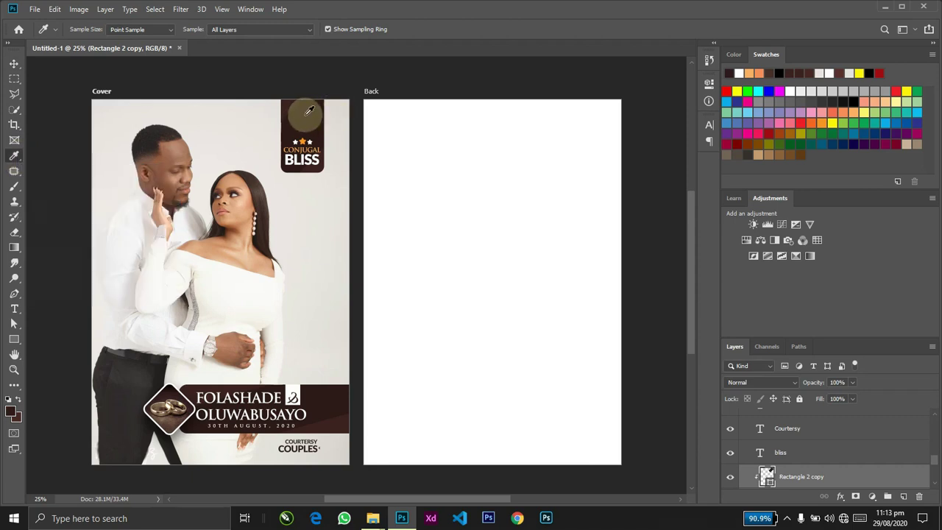
drag(287, 101, 303, 117)
key(g)
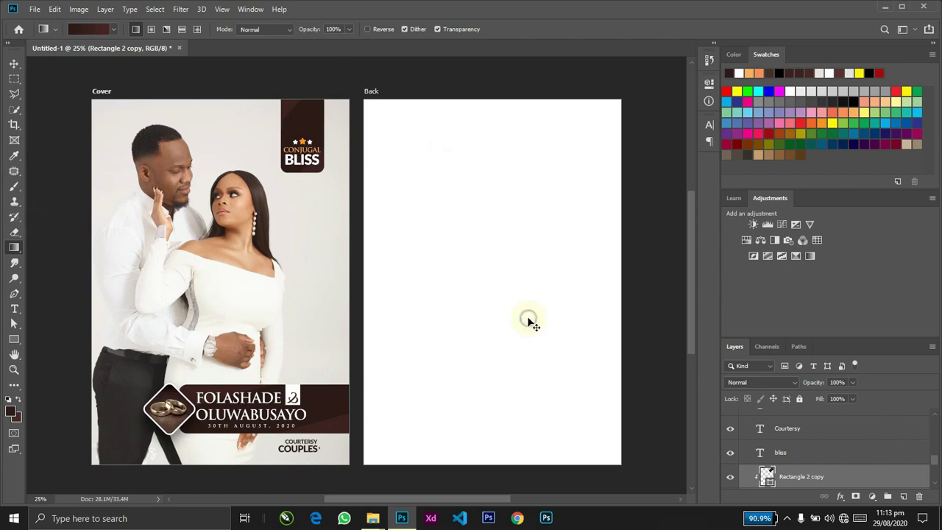
drag(933, 451, 936, 416)
Step: Add a new layer inside the Back artboard and fill it with the dark brown
click(743, 432)
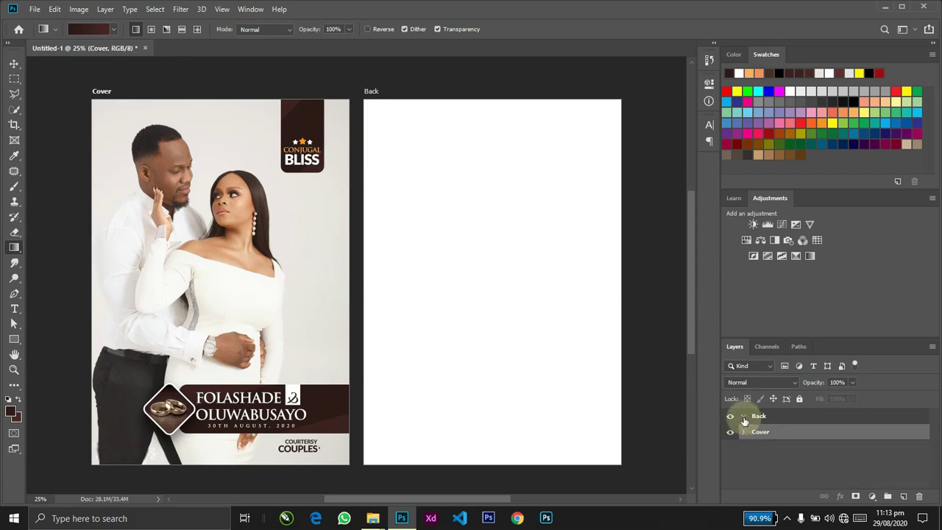
click(744, 418)
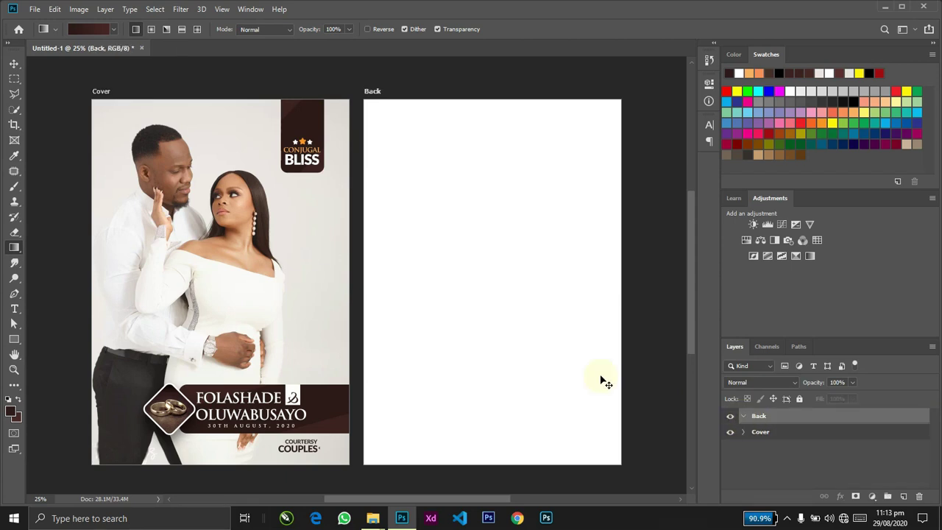
key(ctrl+shift+n)
key(Return)
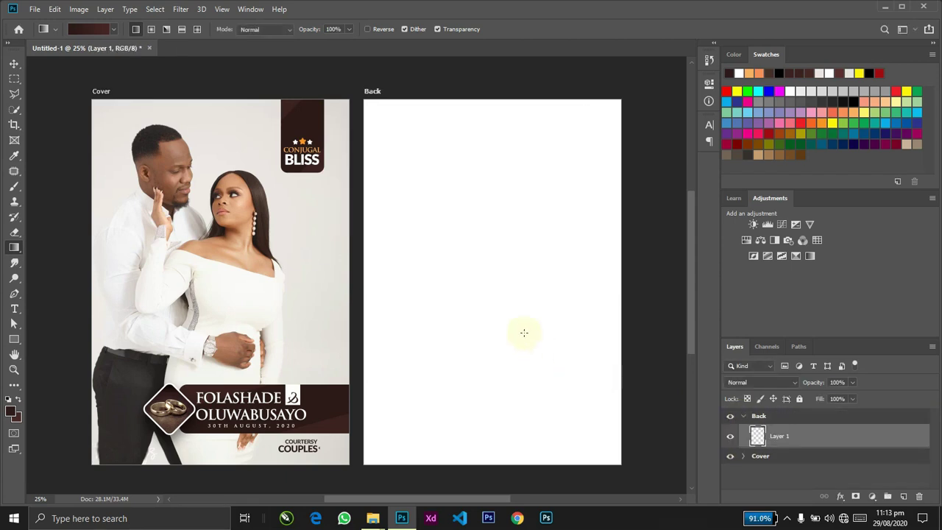
right_click(22, 255)
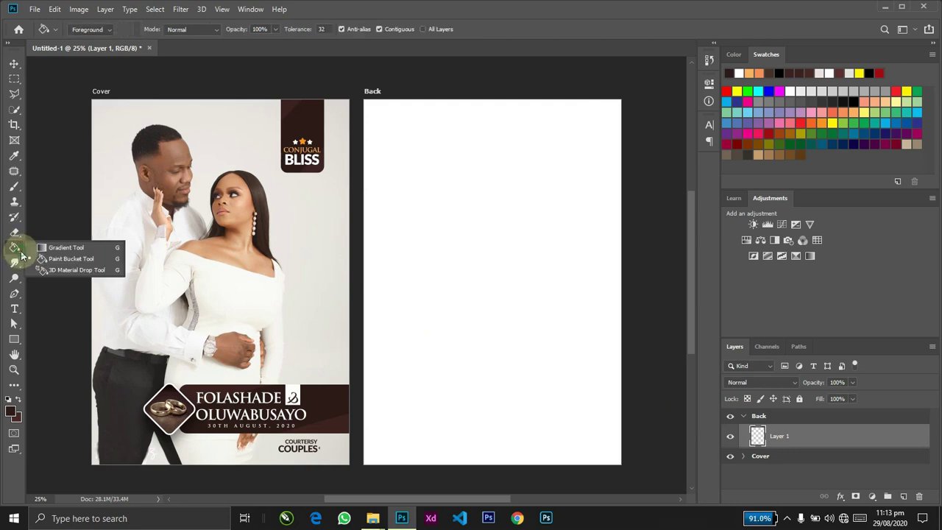
click(97, 258)
click(477, 288)
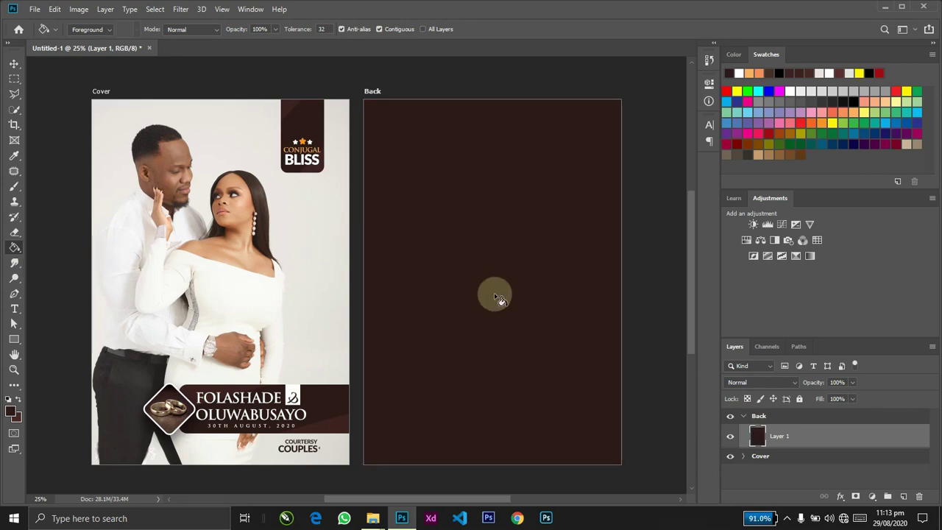
key(v)
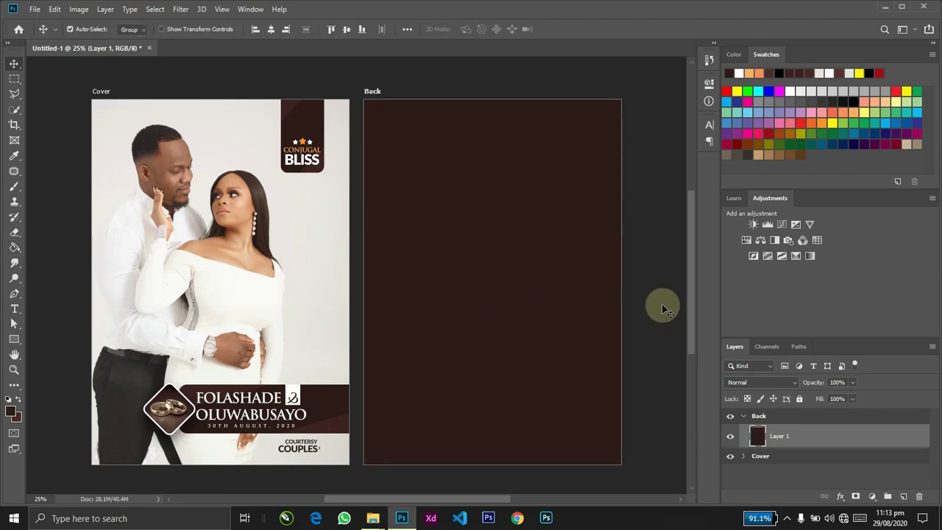
Step: Try enlarging the brown fill layer, cancel it, and fit the document to the window
key(ctrl+t)
drag(620, 98, 654, 51)
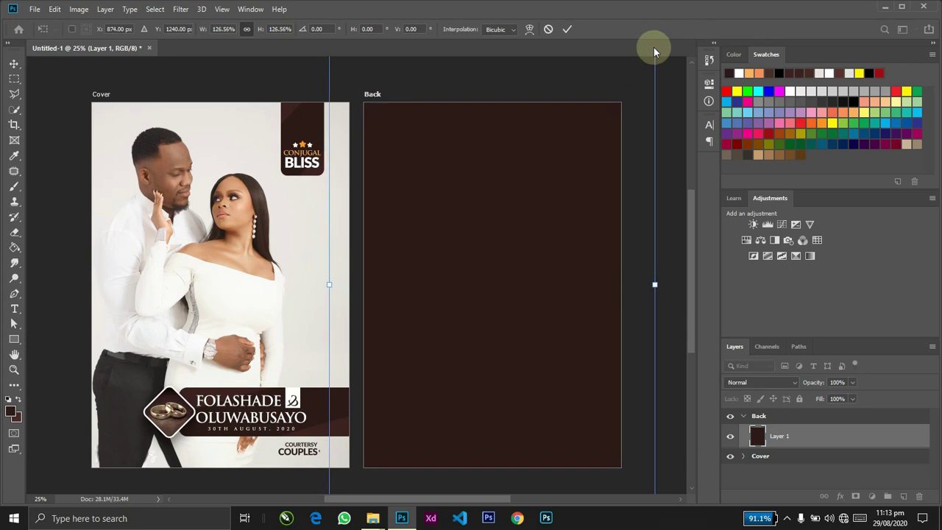
key(Escape)
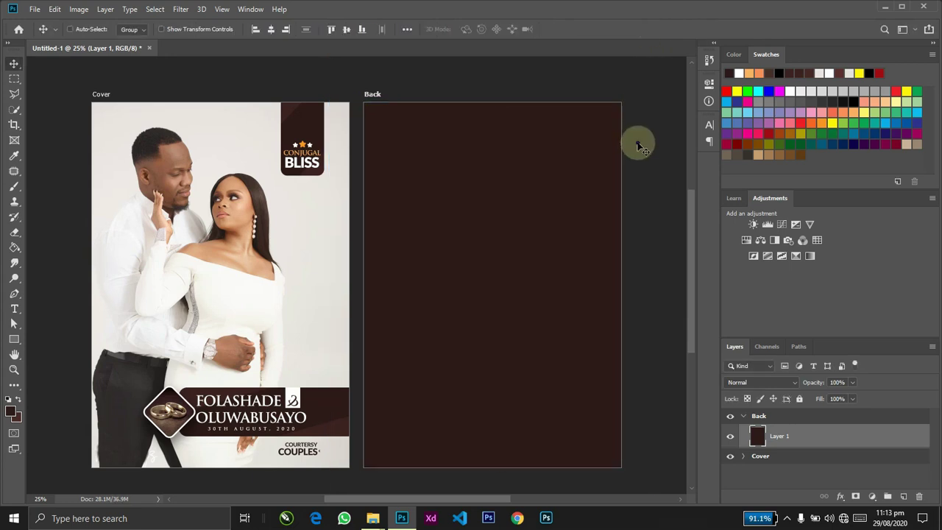
key(ctrl+0)
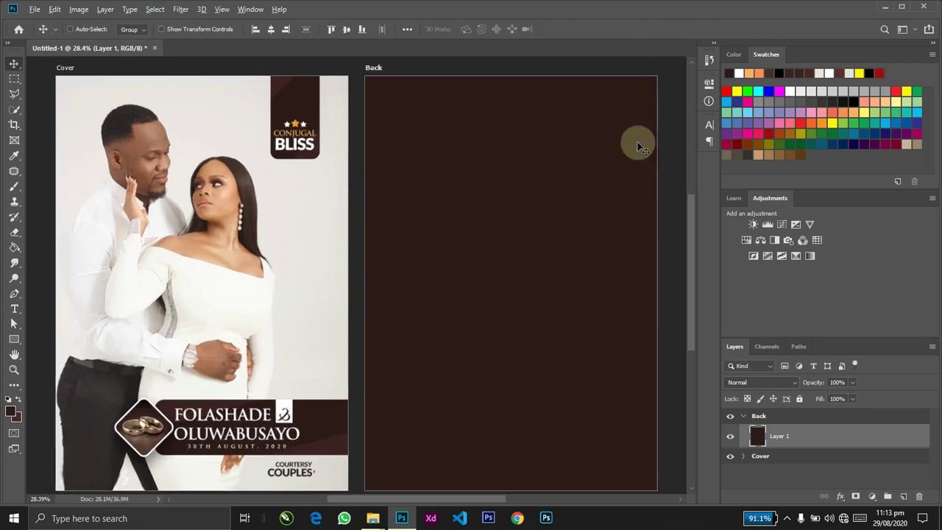
key(alt+Tab)
key(alt+Tab)
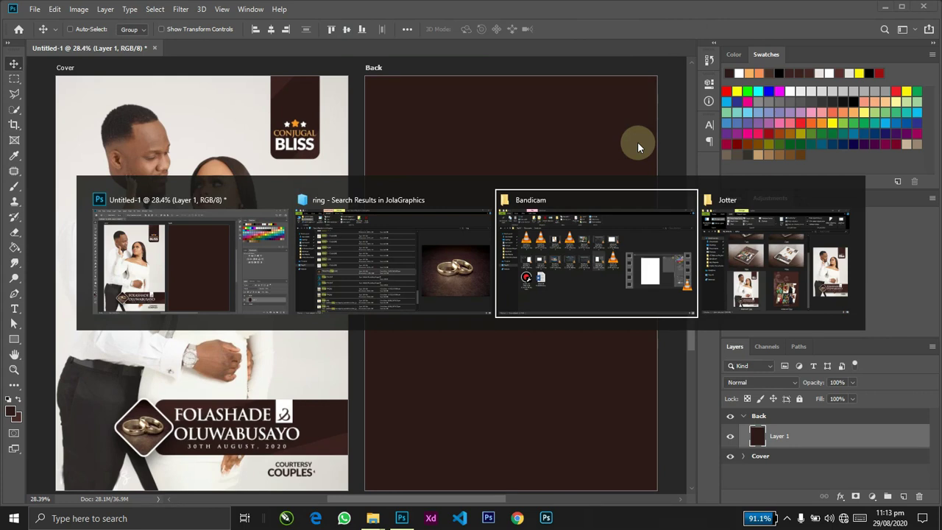
Step: Navigate File Explorer to the My Website photo folder
key(alt+shift+Tab)
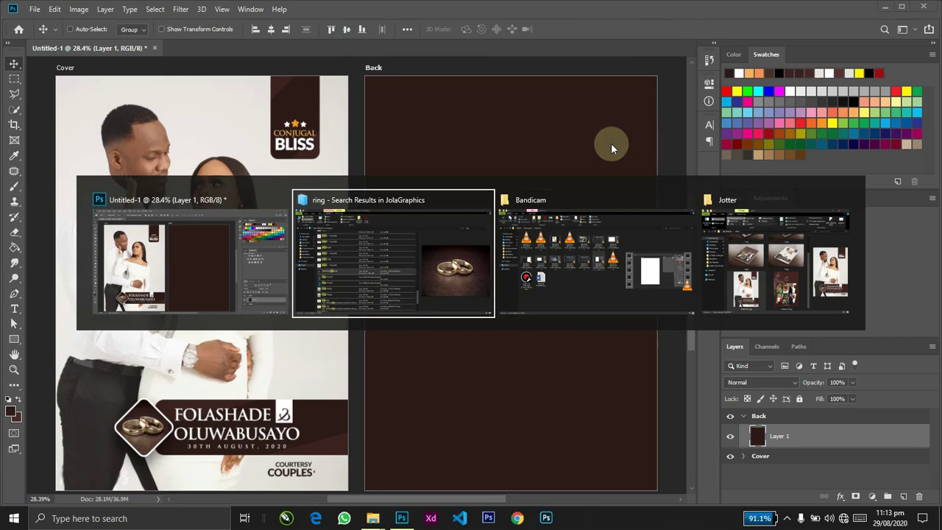
click(372, 202)
key(BackSpace)
key(BackSpace)
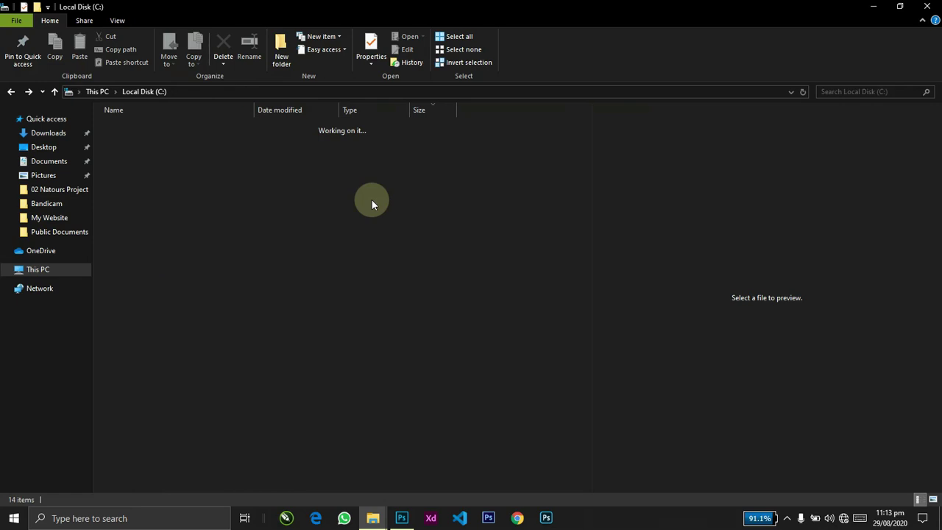
key(BackSpace)
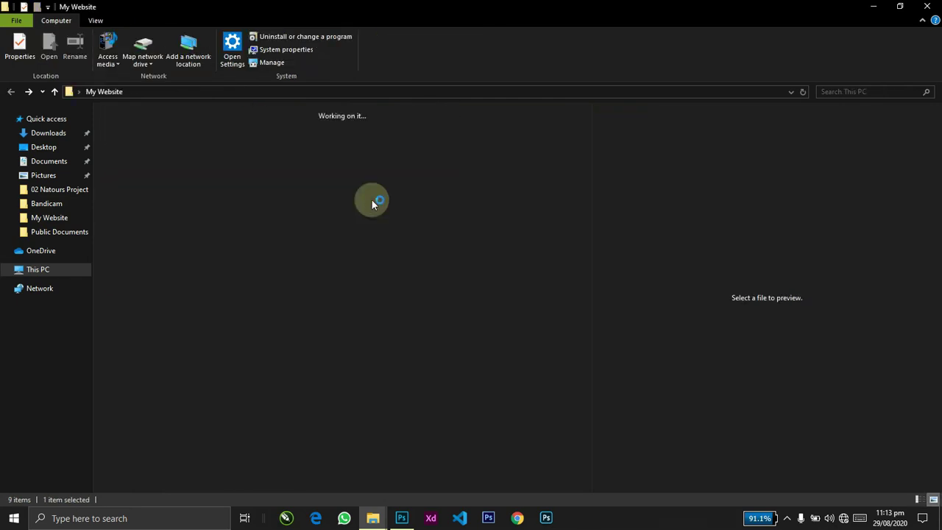
key(BackSpace)
Step: Choose the floral-backdrop couple photo (image 17) and drag it onto the Back artboard
click(371, 213)
click(410, 220)
click(477, 234)
click(437, 228)
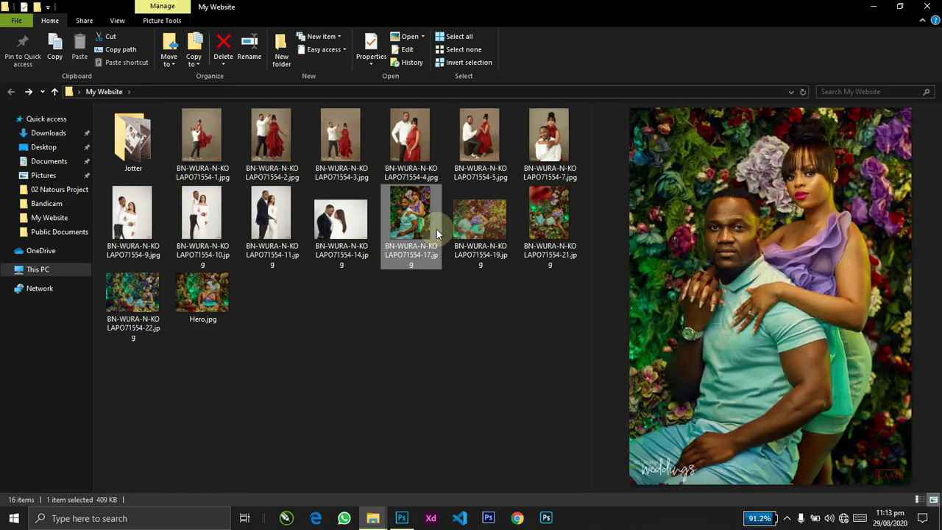
drag(434, 228, 477, 337)
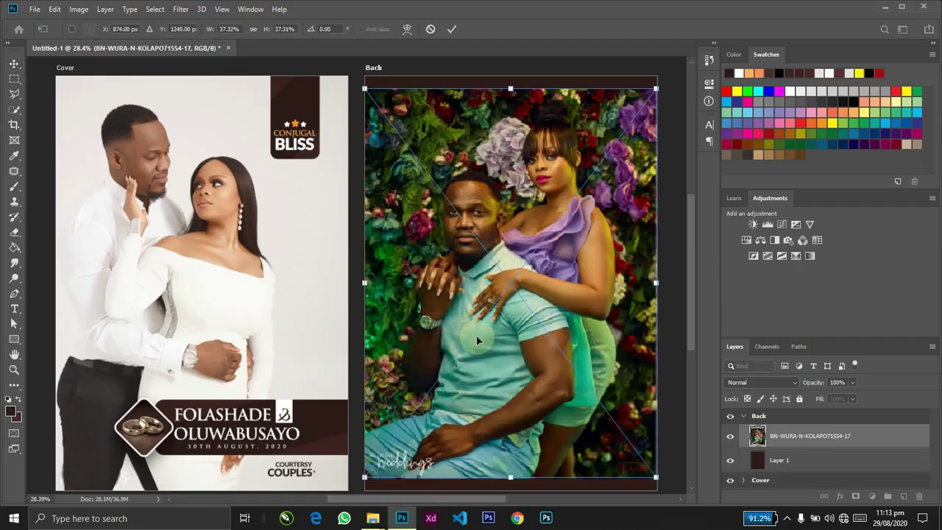
Step: Flip the floral couple photo horizontally and enlarge it to cover the Back artboard
right_click(475, 291)
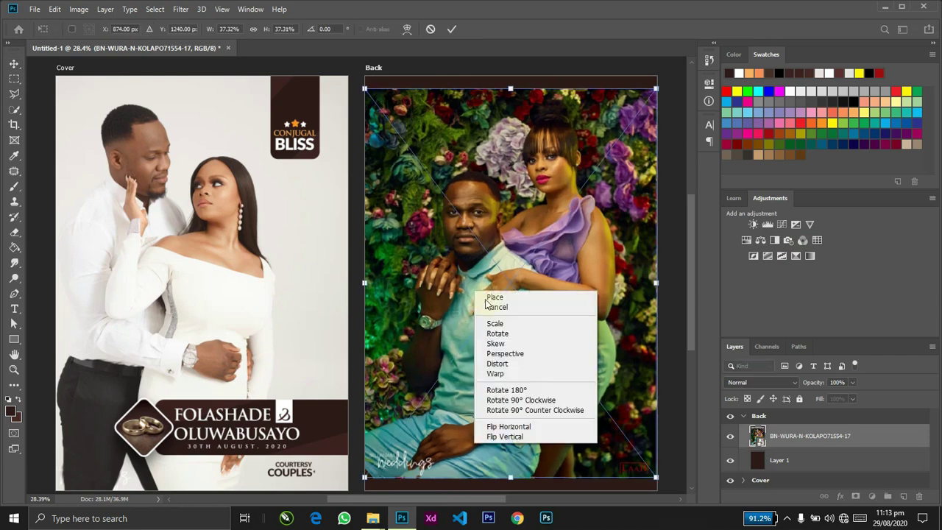
click(515, 426)
key(Return)
key(ctrl+t)
drag(658, 78, 683, 59)
drag(567, 222, 535, 226)
key(Return)
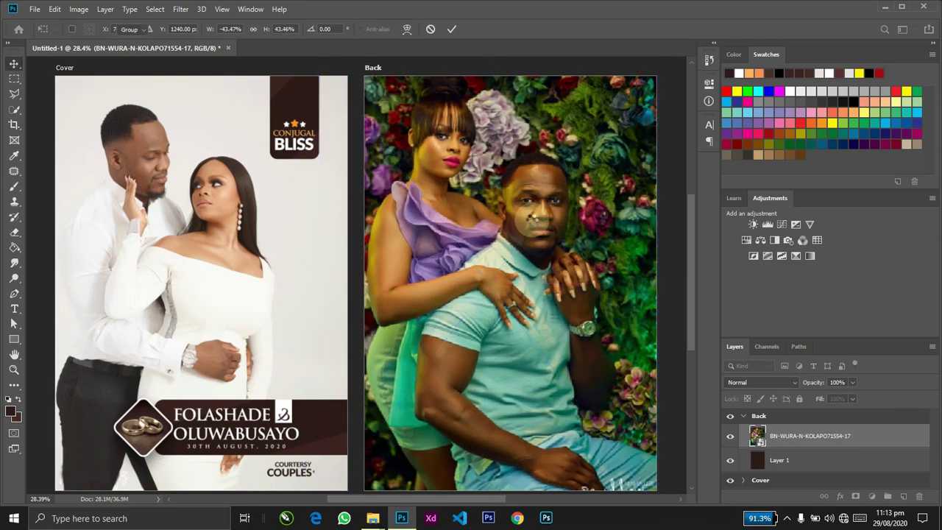
Step: Check the photo's full extent and fade it to 27% opacity over the dark brown
key(ctrl+minus)
key(ctrl+minus)
key(ctrl+t)
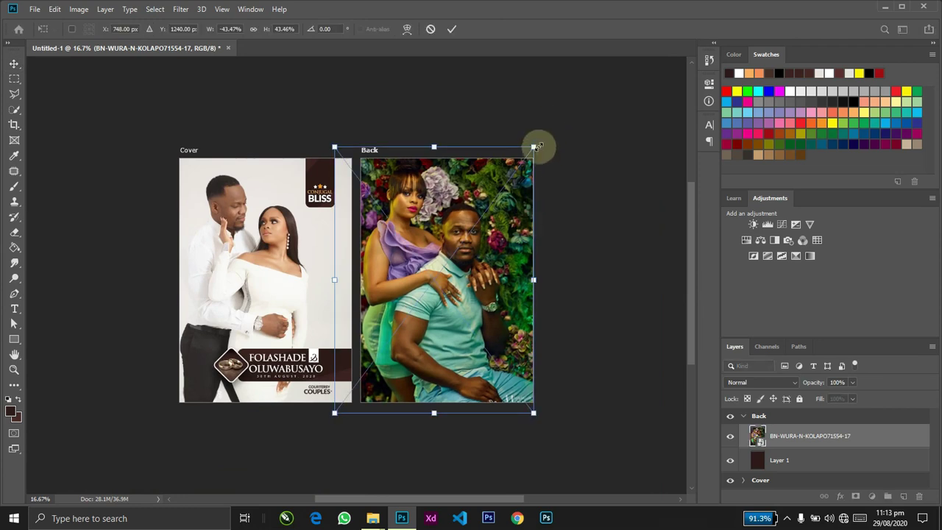
key(Return)
drag(518, 198, 518, 196)
key(ctrl+0)
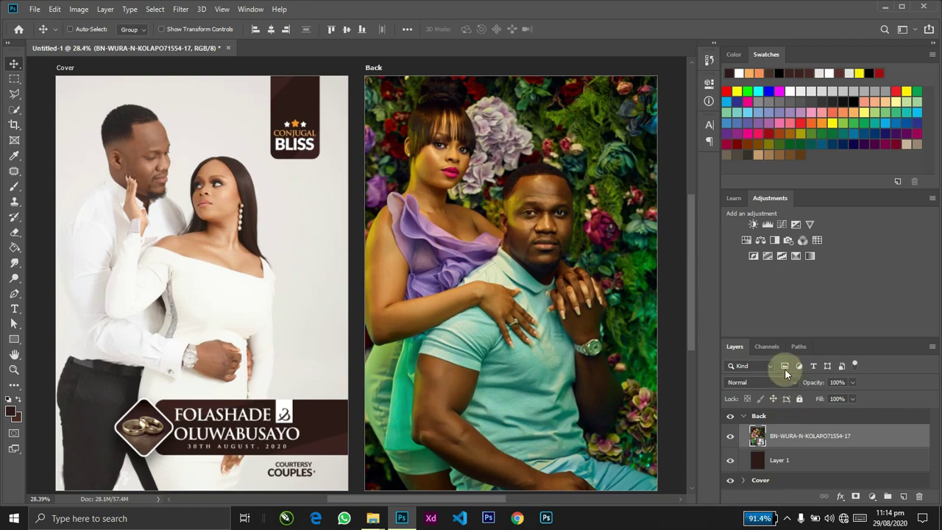
drag(818, 387, 797, 385)
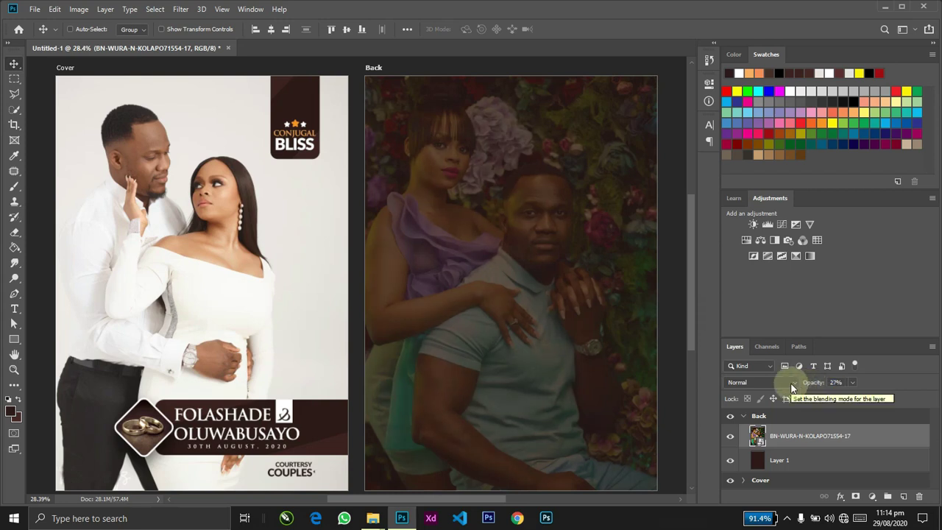
click(791, 384)
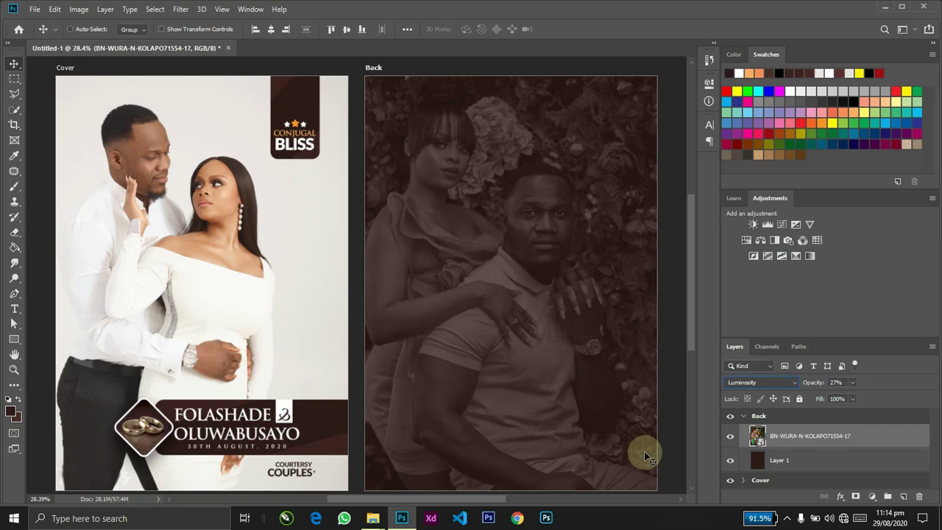
key(ctrl)
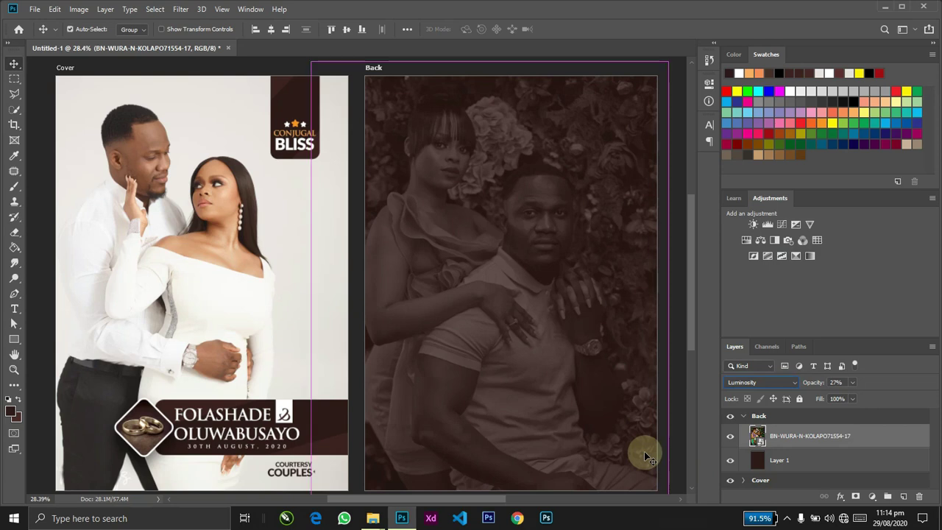
key(ctrl)
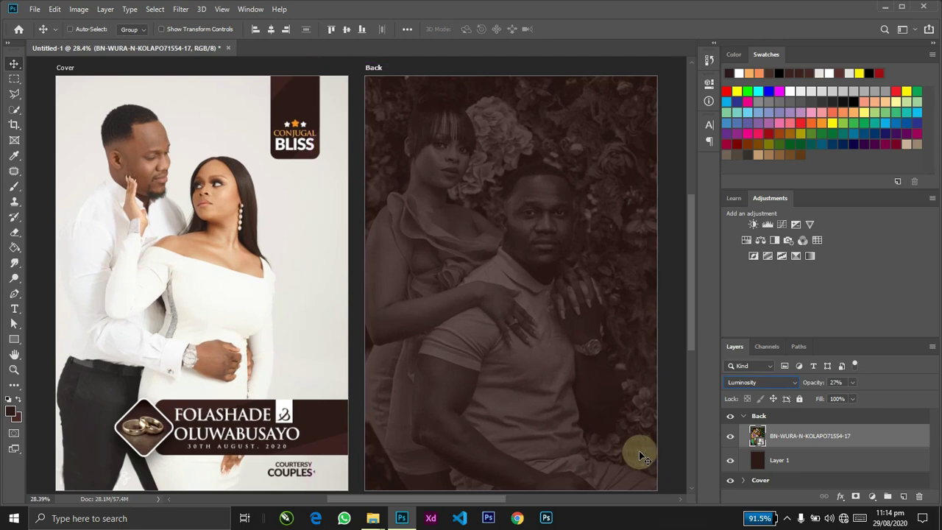
Step: Draw a thin bar near the Back artboard's bottom and centre it horizontally
click(14, 339)
drag(420, 465, 568, 478)
key(v)
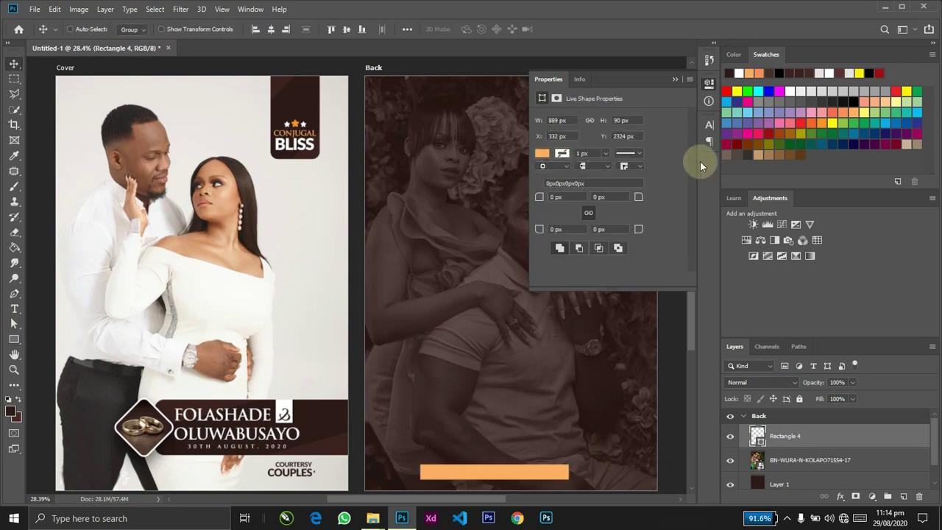
click(673, 79)
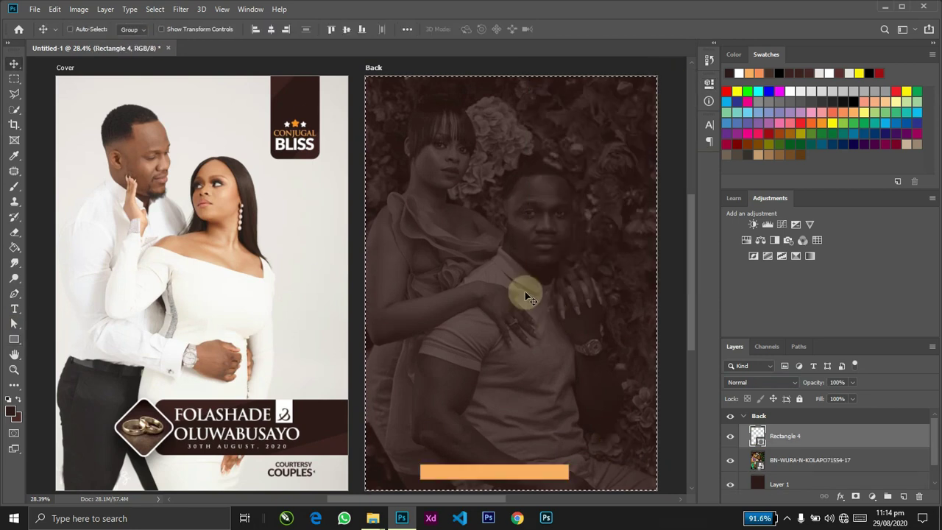
key(ctrl+a)
click(272, 30)
key(ctrl+d)
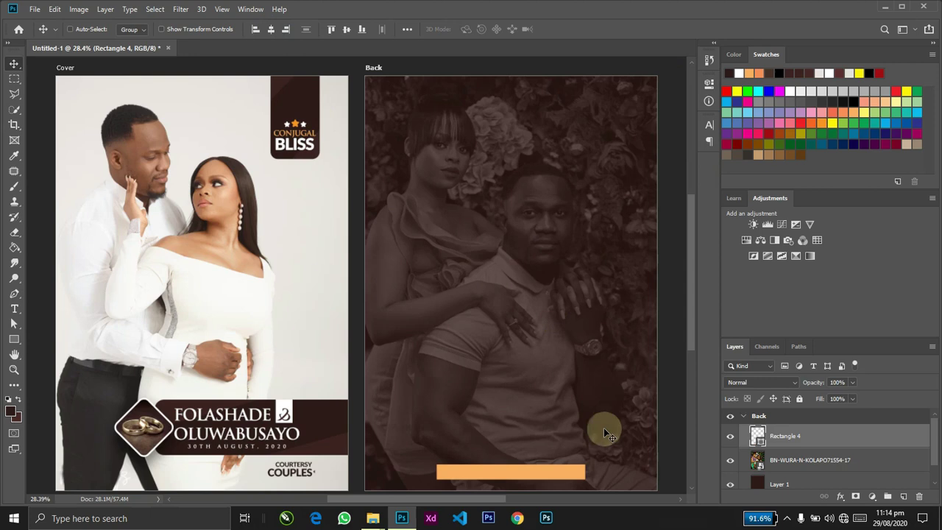
Step: Fill the bar with a darker orange and narrow it evenly from both sides
double_click(758, 436)
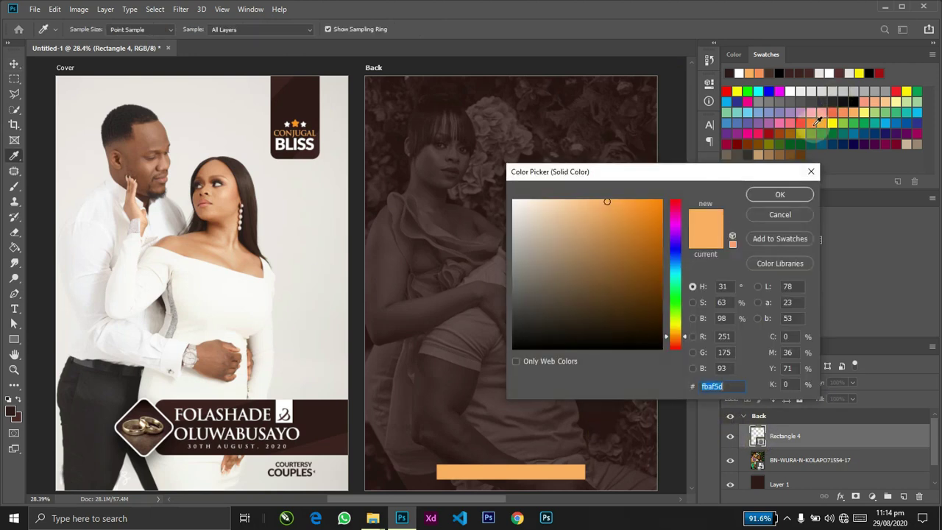
click(820, 125)
click(780, 194)
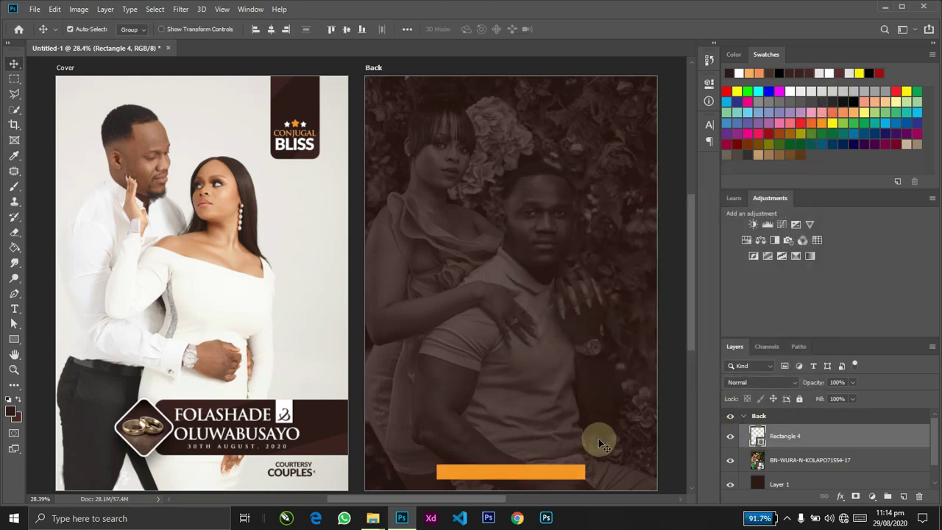
key(ctrl+t)
drag(586, 471, 574, 482)
key(Return)
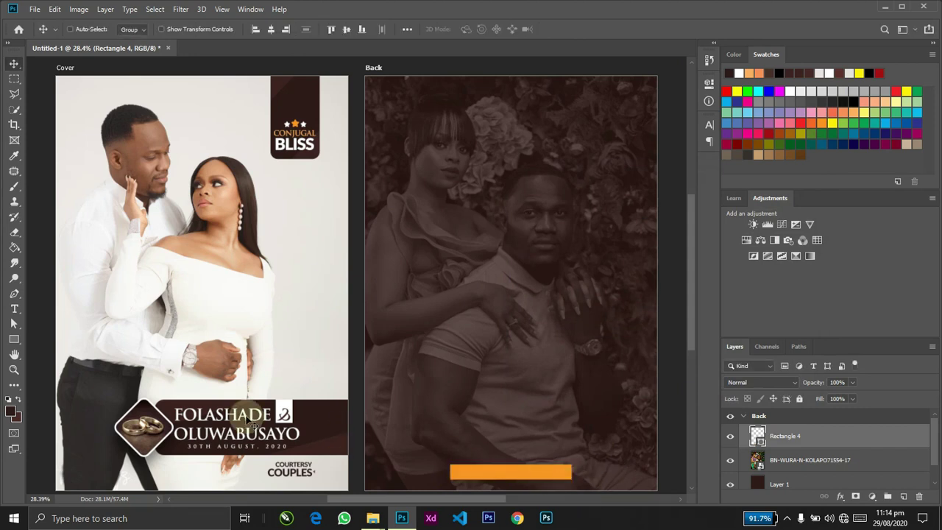
Step: Copy the BLISS text from the cover onto the Back artboard above the bar
click(316, 152)
drag(312, 144, 526, 437)
key(t)
double_click(515, 434)
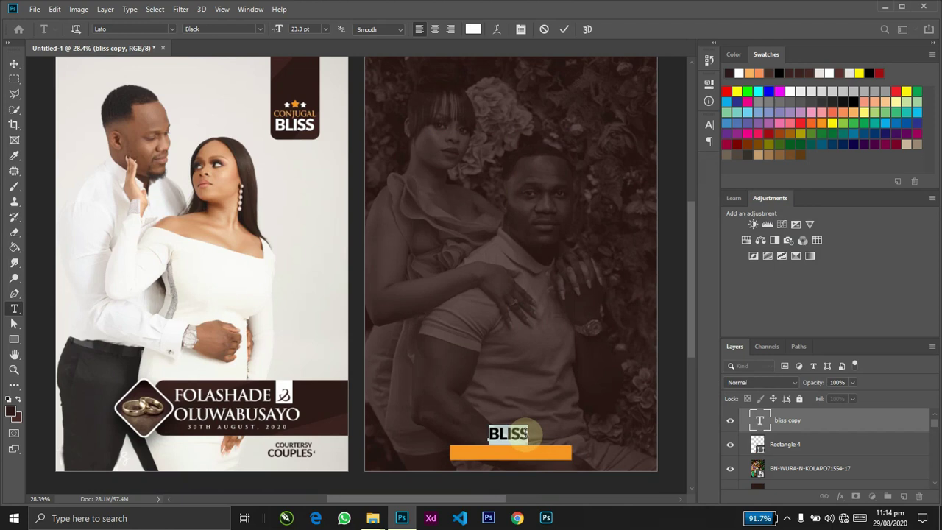
Step: Rewrite the copied text as the PRINT @ JOLAGRAPHICS credit line and centre it horizontally
click(527, 434)
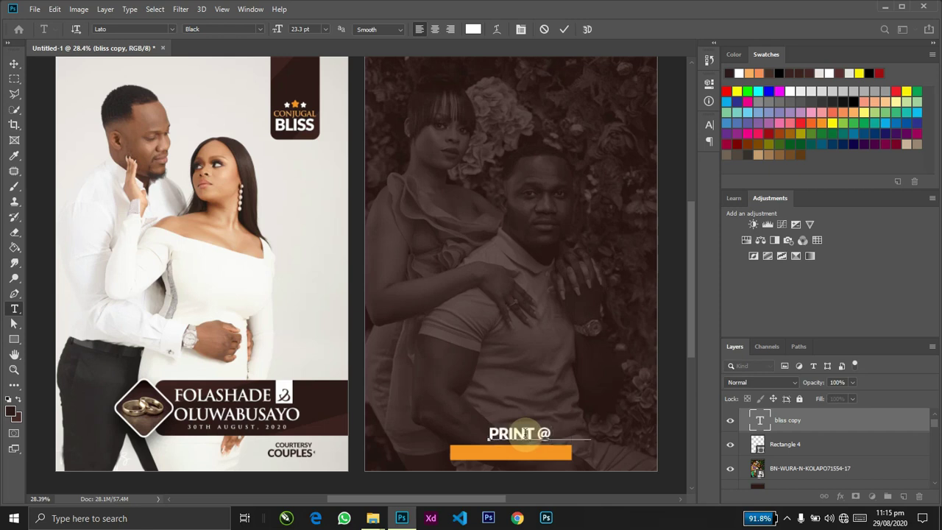
text(GRAPHIC)
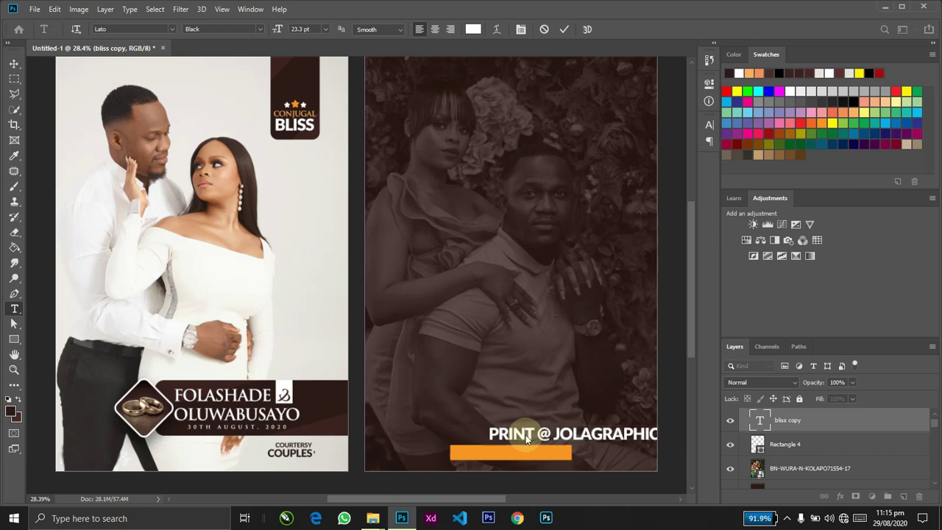
key(ctrl+Return)
key(v)
key(ctrl+a)
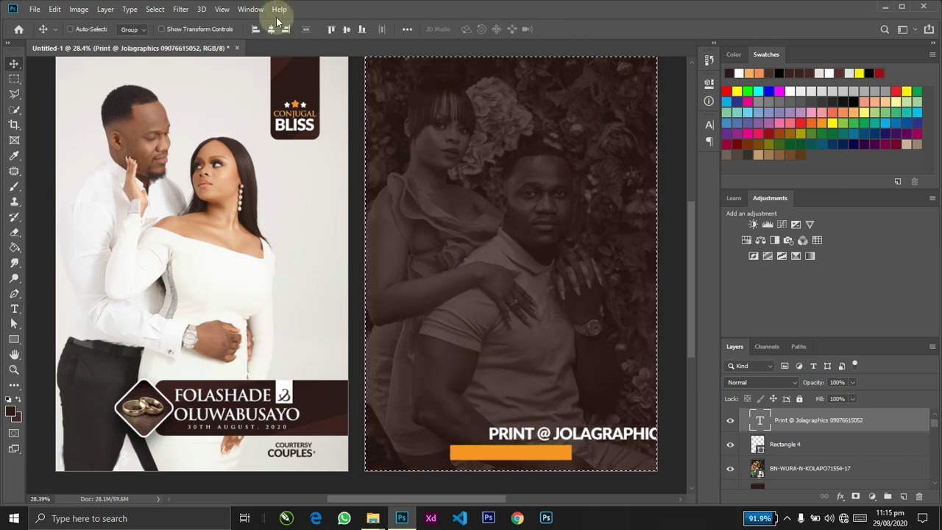
click(271, 29)
key(ctrl+d)
Step: Shrink the credit text to under half its width and move it onto the orange bar
key(ctrl+t)
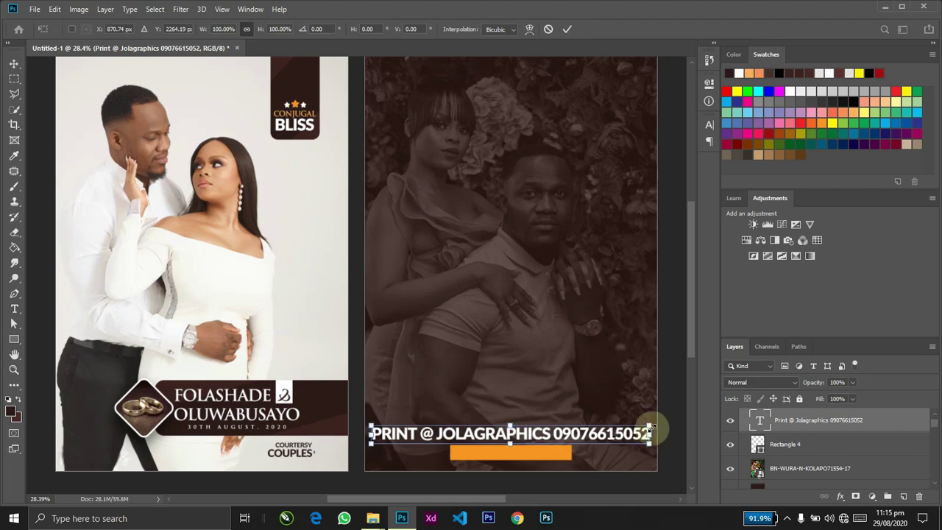
drag(647, 433, 568, 399)
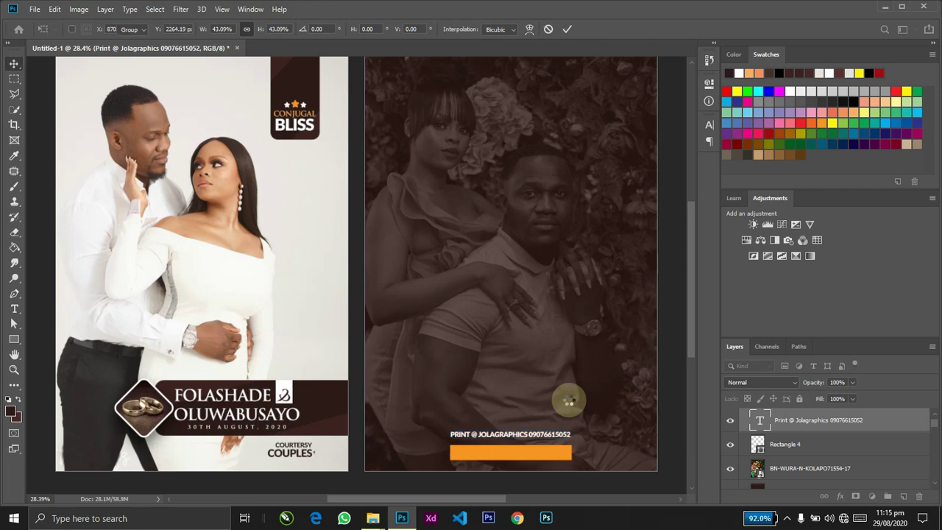
key(Return)
key(Return)
key(ctrl+Return)
key(ctrl+t)
drag(572, 429, 564, 425)
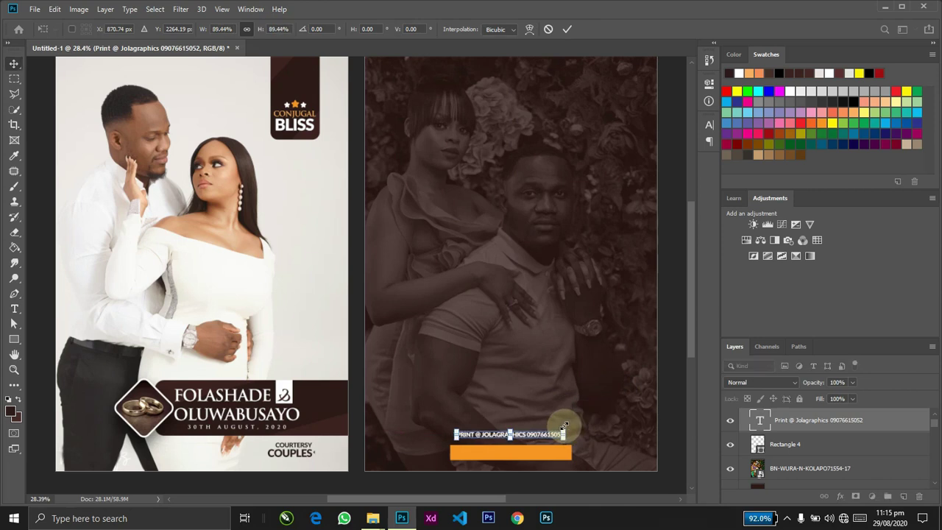
key(Return)
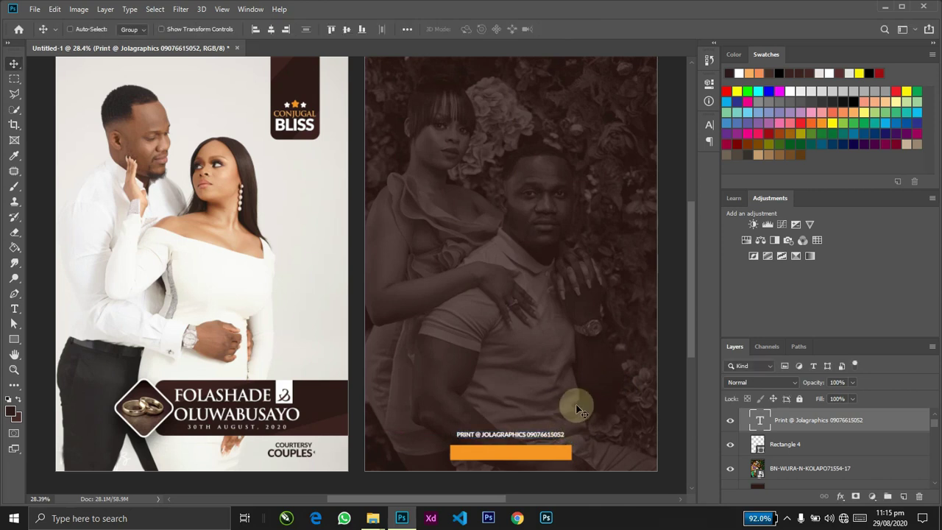
drag(576, 405, 577, 423)
shift+click(573, 450)
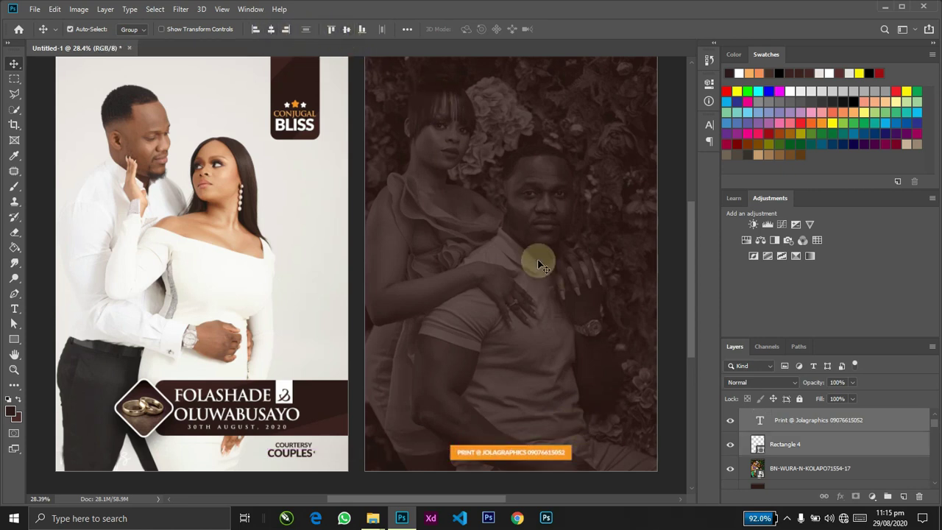
Step: Align the bar and credit text to the artboard, nudge them down, and colour the text dark brown
key(ctrl+a)
key(ctrl+d)
key(shift+Down)
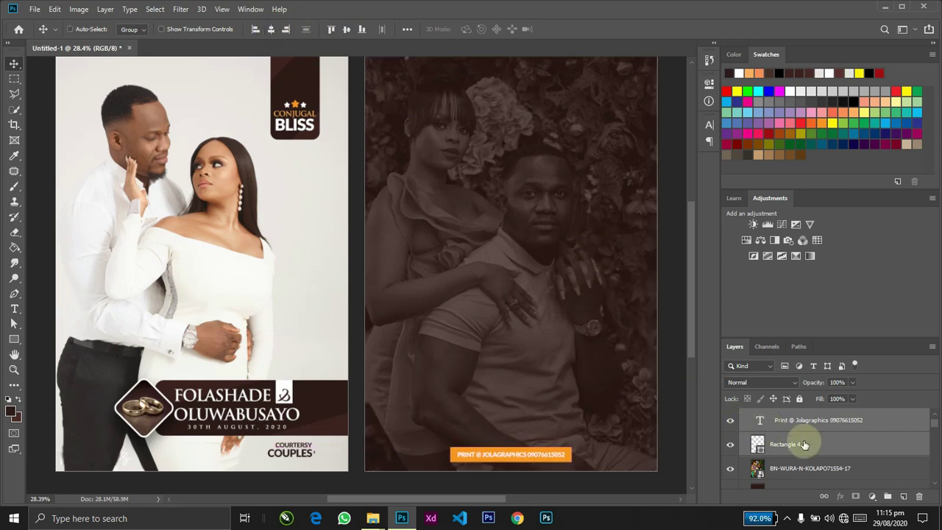
double_click(536, 446)
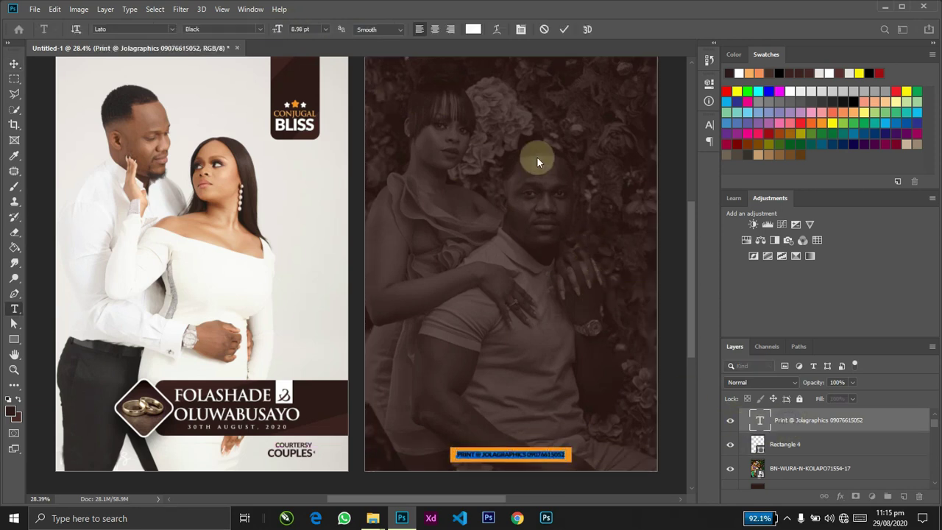
click(472, 29)
click(300, 79)
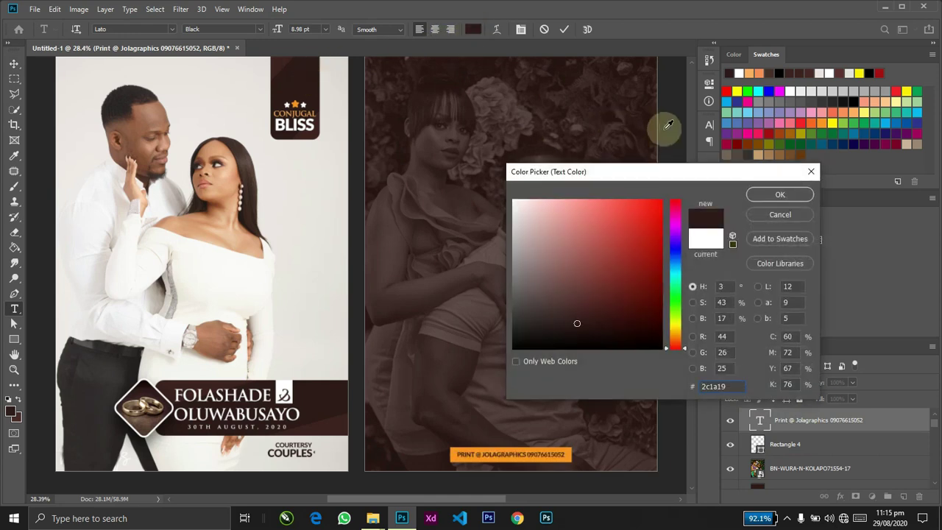
click(781, 196)
key(ctrl+Return)
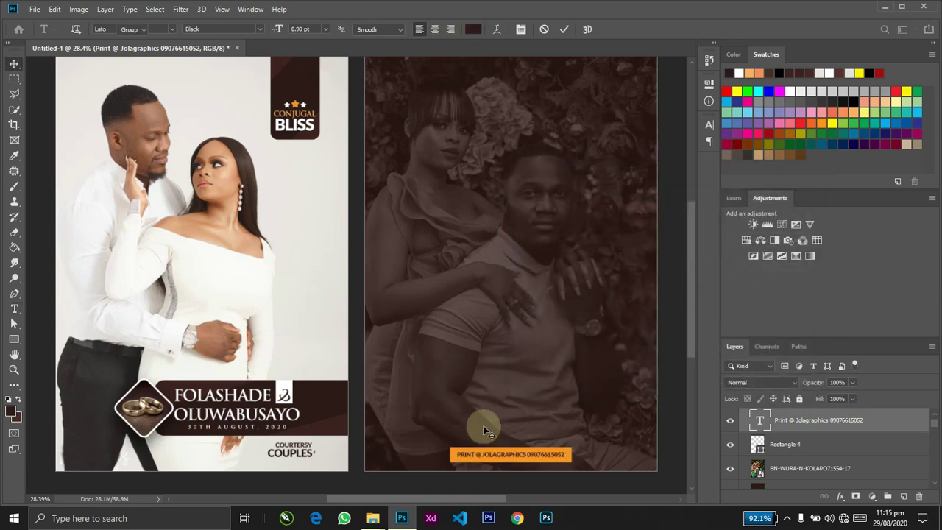
Step: Inspect the print bar up close, then change the credit text to white
key(z)
drag(515, 470, 603, 483)
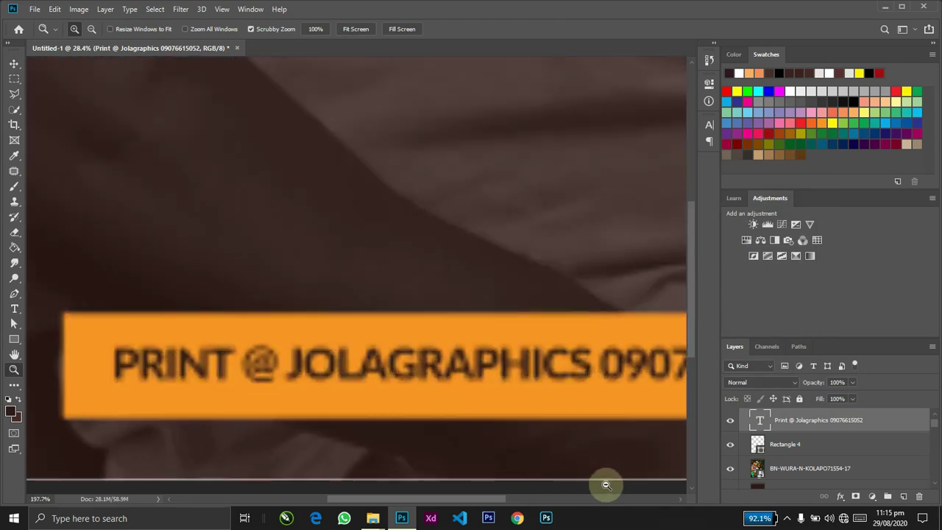
key(ctrl+0)
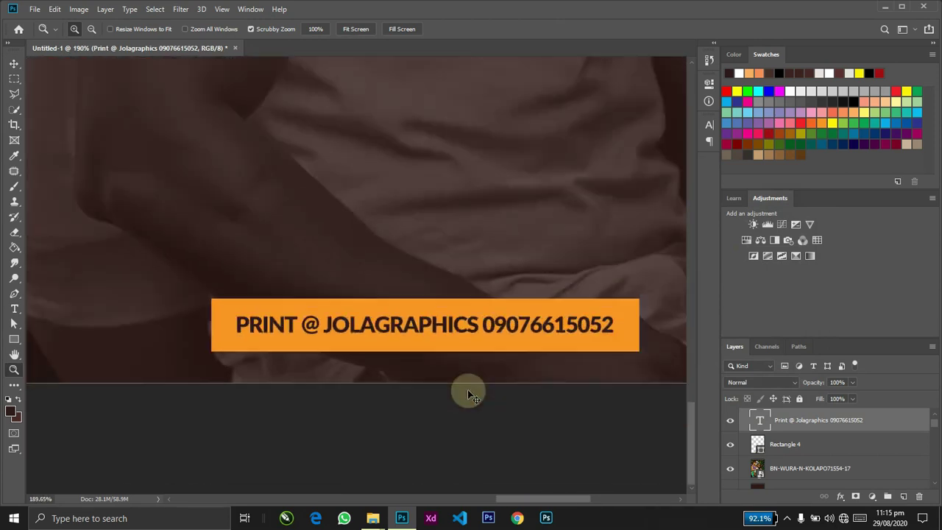
key(v)
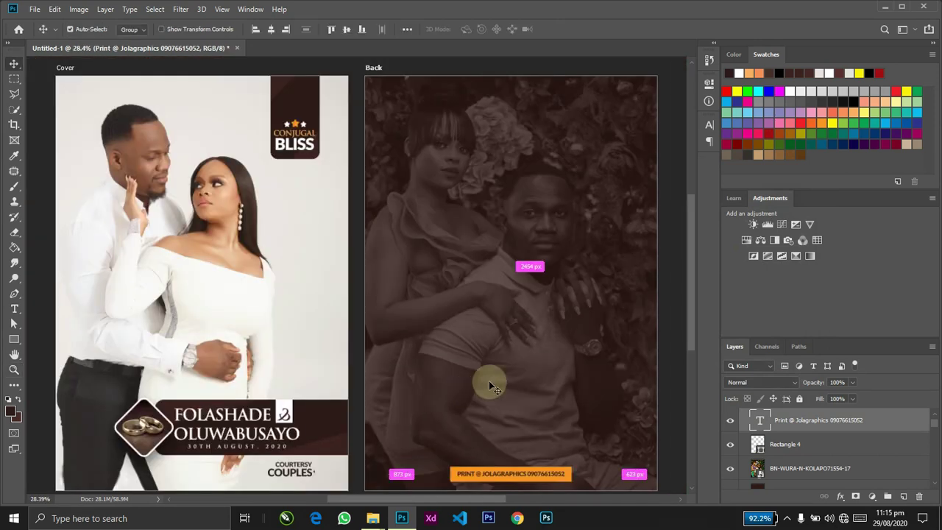
click(573, 482)
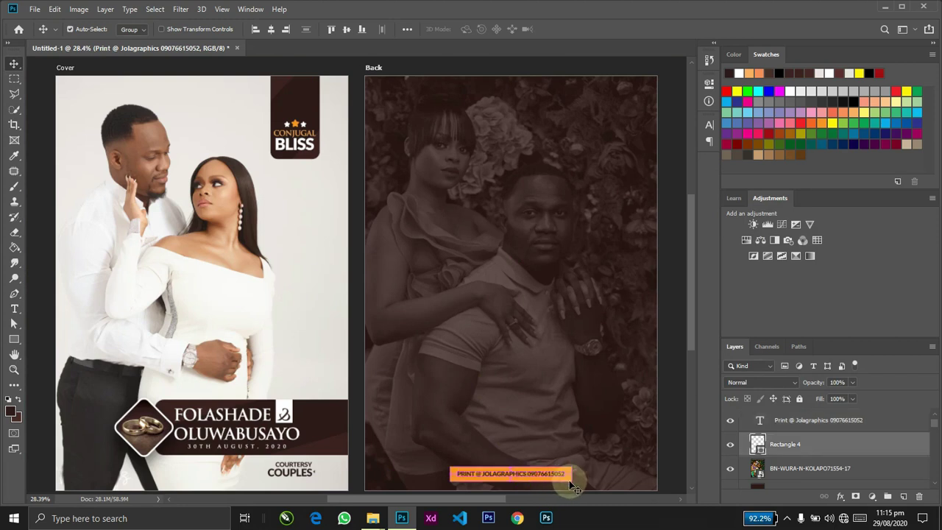
click(565, 478)
key(t)
triple_click(560, 472)
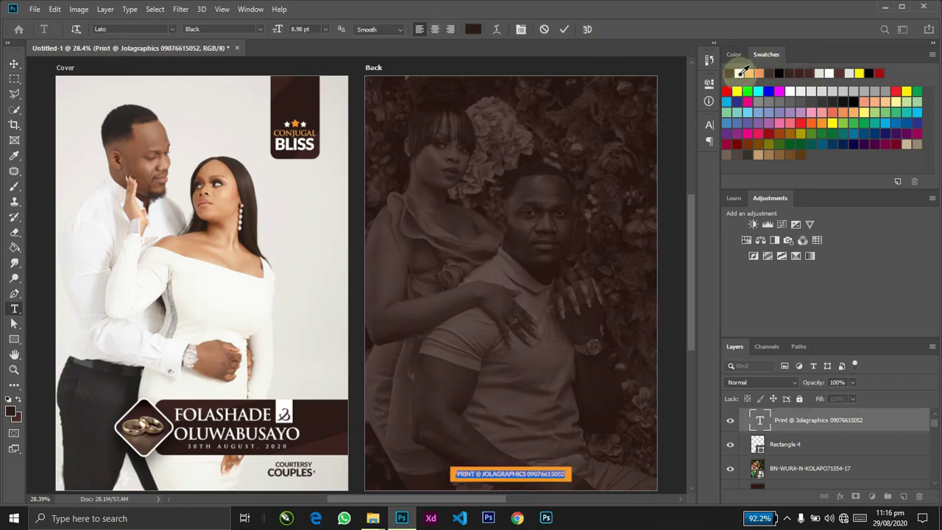
click(564, 296)
key(v)
Step: Fill the Rectangle 4 bar with dark brown #2c1a19 sampled from the photo
click(567, 487)
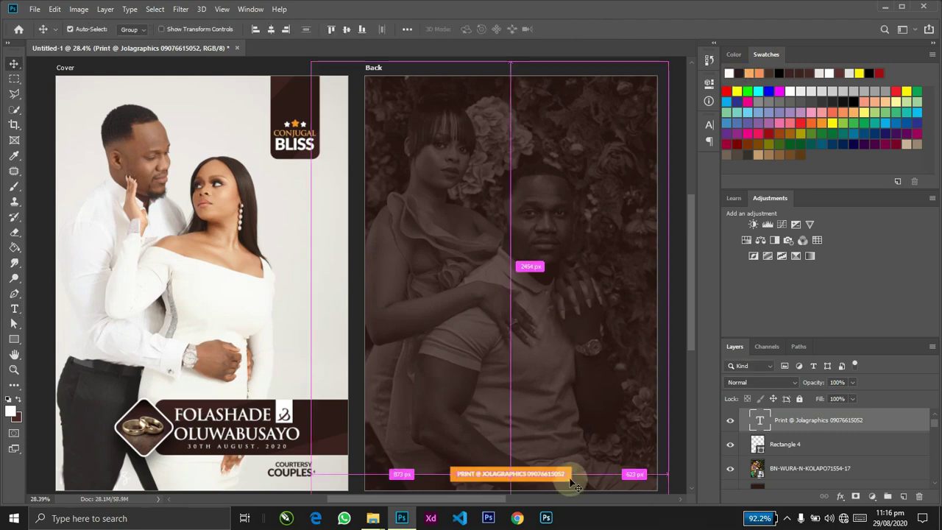
double_click(757, 443)
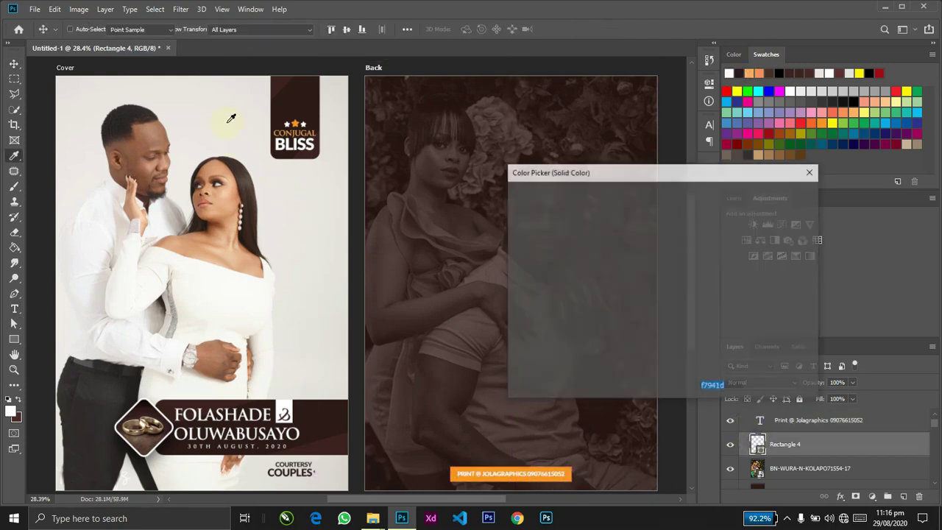
click(497, 170)
click(767, 202)
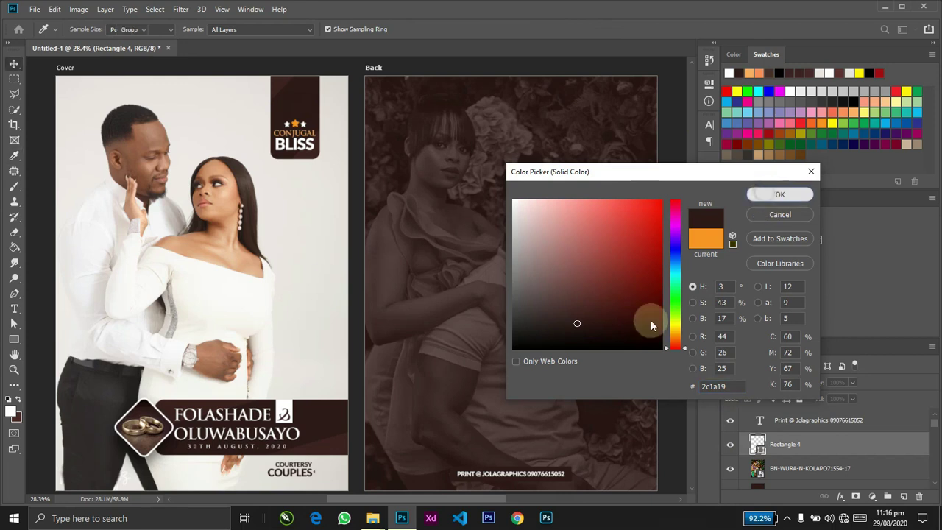
double_click(901, 448)
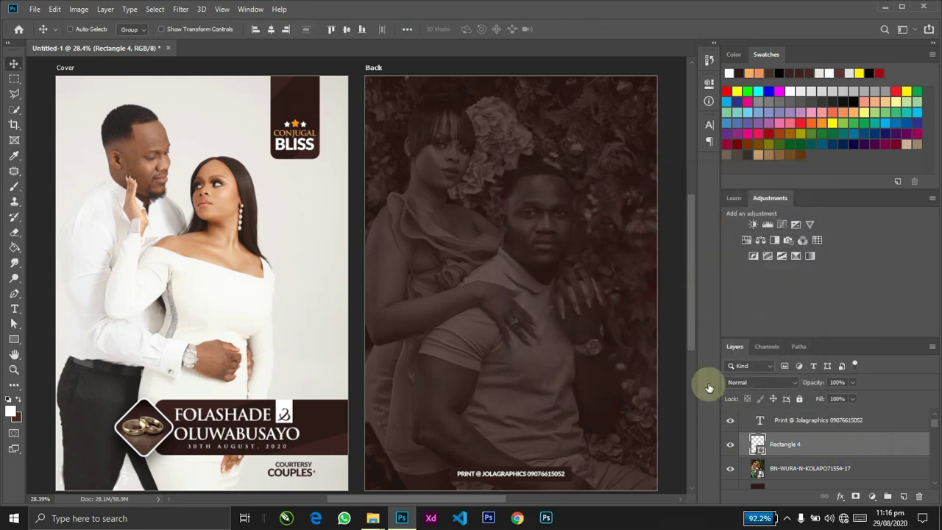
Step: Give Rectangle 4 a drop shadow: 52% opacity, 17 px distance, 4% spread, 32 px size
click(465, 336)
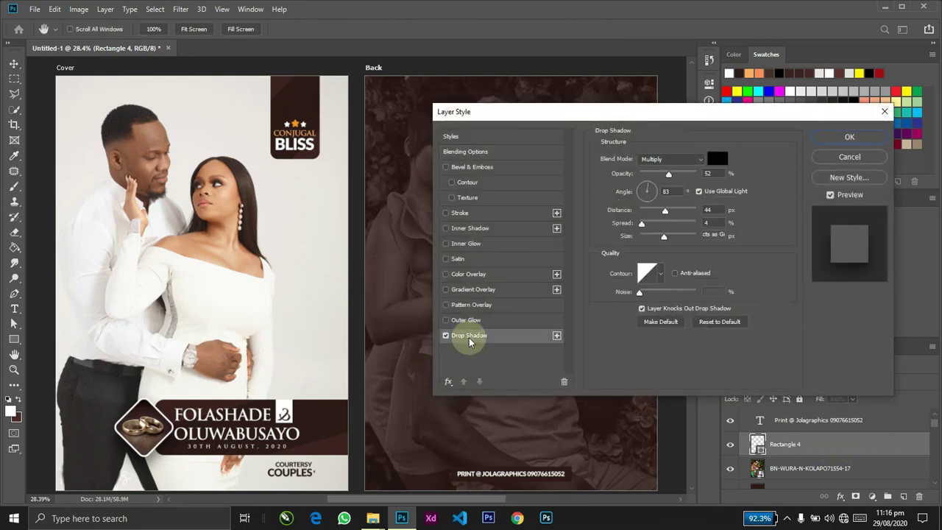
drag(666, 214, 649, 212)
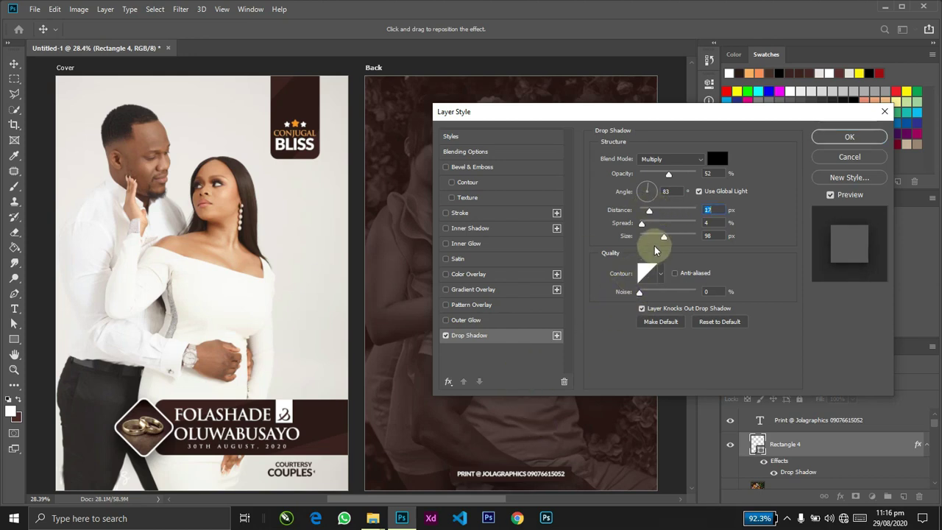
mouse_move(663, 236)
mouse_down()
mouse_move(637, 236)
mouse_move(649, 241)
mouse_up()
click(848, 138)
key(z)
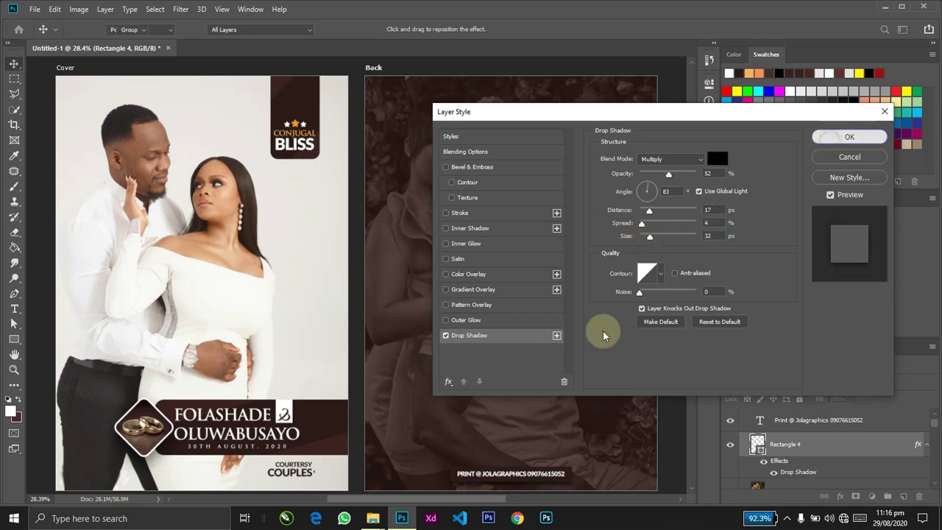
alt+click(603, 335)
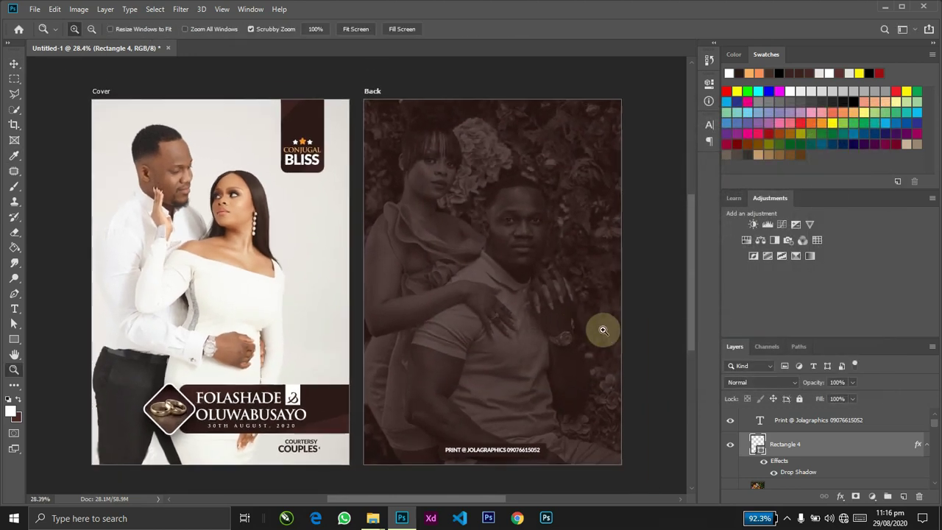
Step: Nudge the print credit line on the Back page up slightly
key(v)
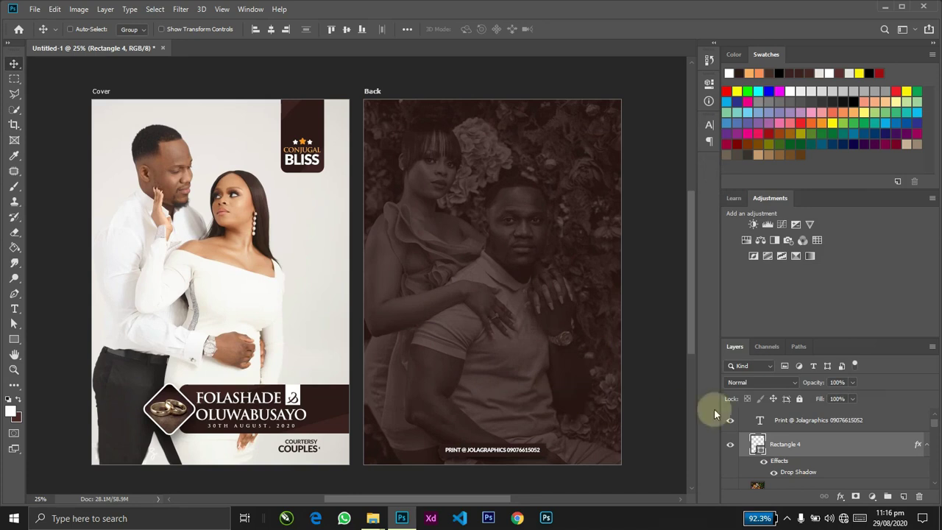
ctrl+click(785, 423)
key(Up)
key(Up)
key(Up)
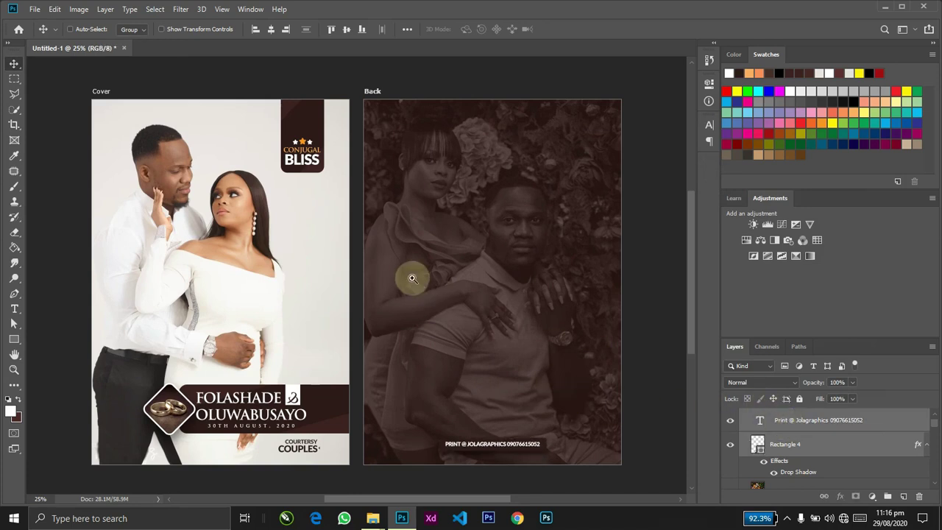
key(z)
click(488, 290)
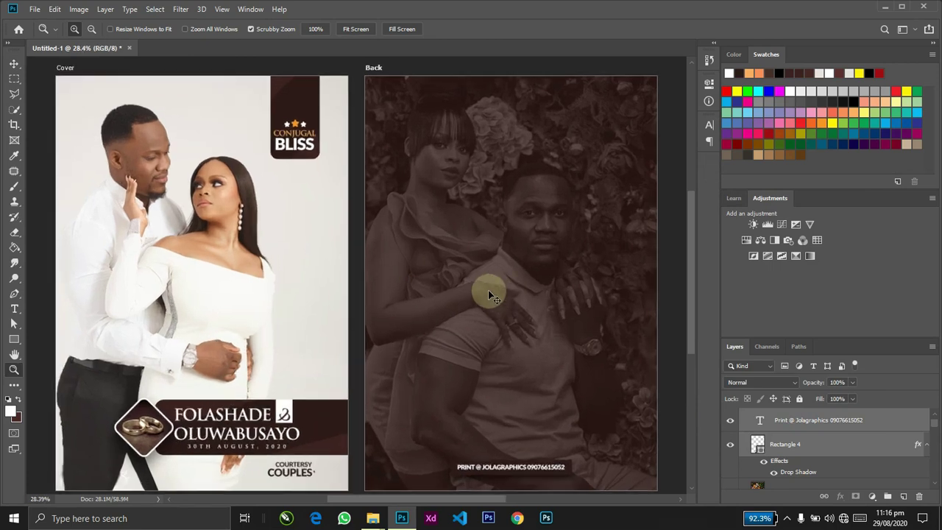
key(v)
Step: Cancel the Save As dialog and switch to the My Website photo folder in File Explorer
key(ctrl+s)
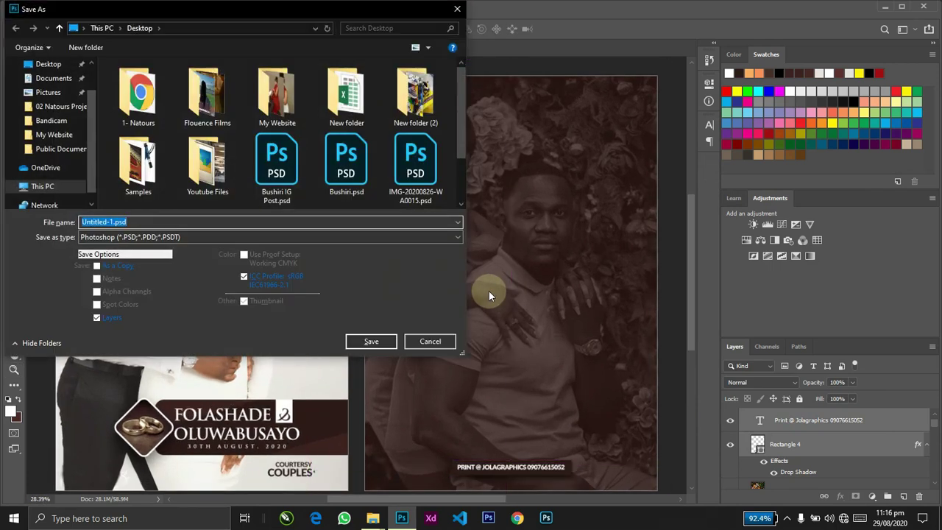
key(Escape)
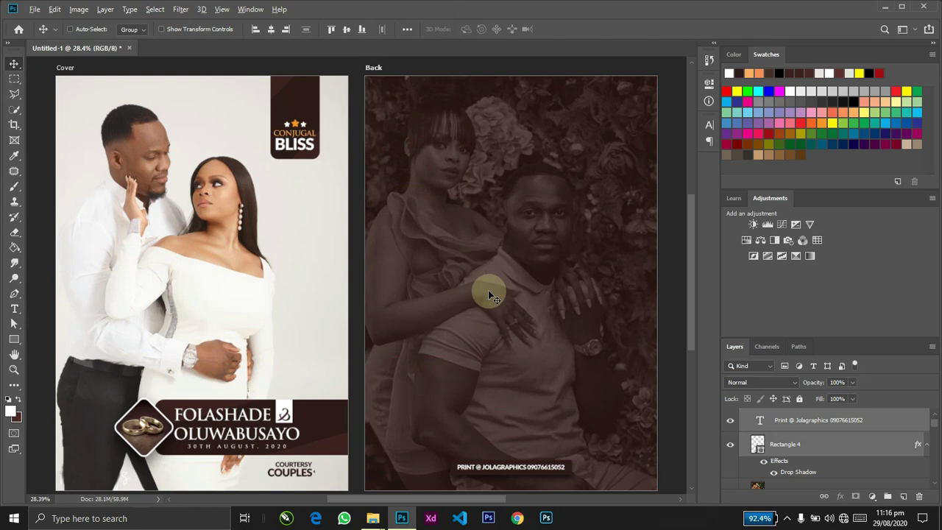
key(alt+Tab)
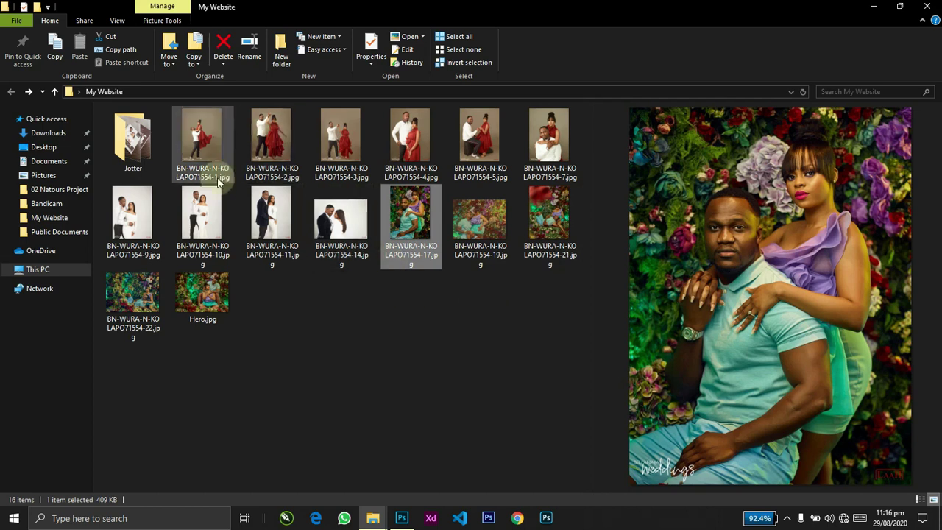
Step: Select the folder's photos, clear the selection, and return to the Photoshop poster
drag(123, 388, 518, 132)
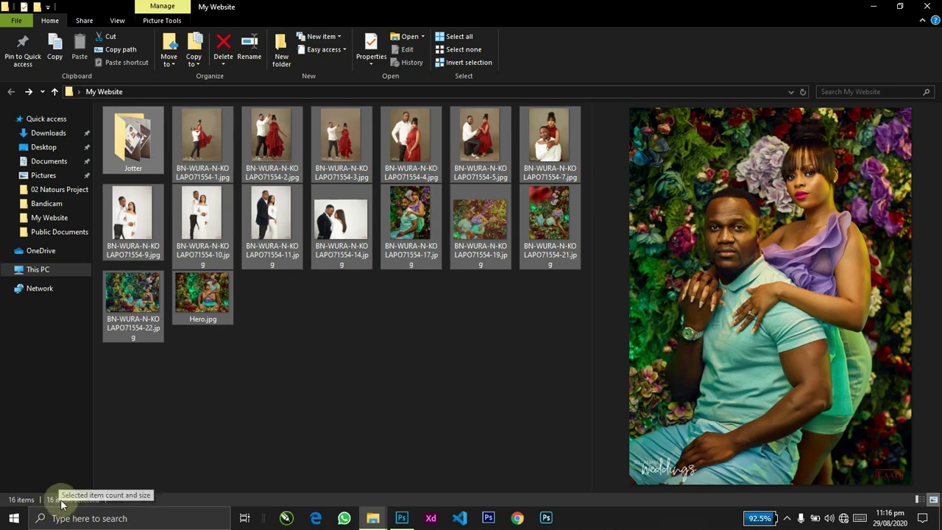
ctrl+click(151, 170)
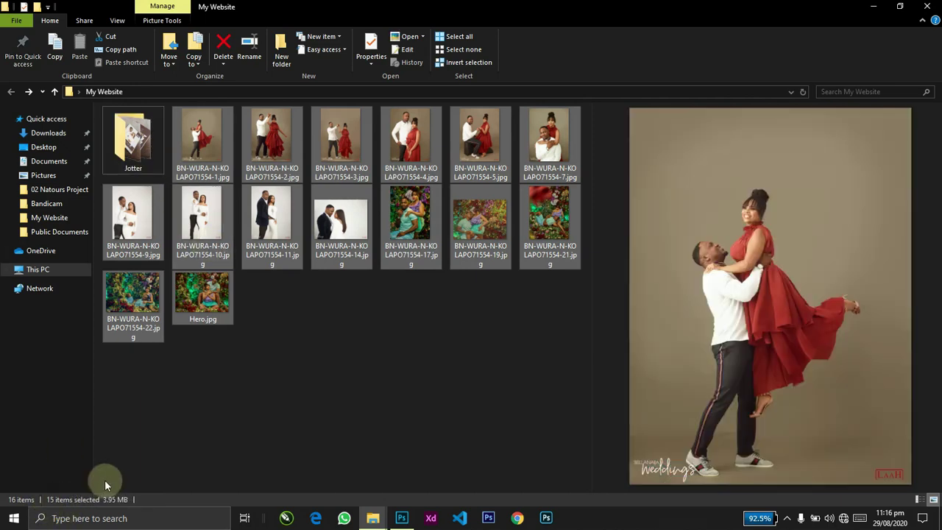
click(299, 384)
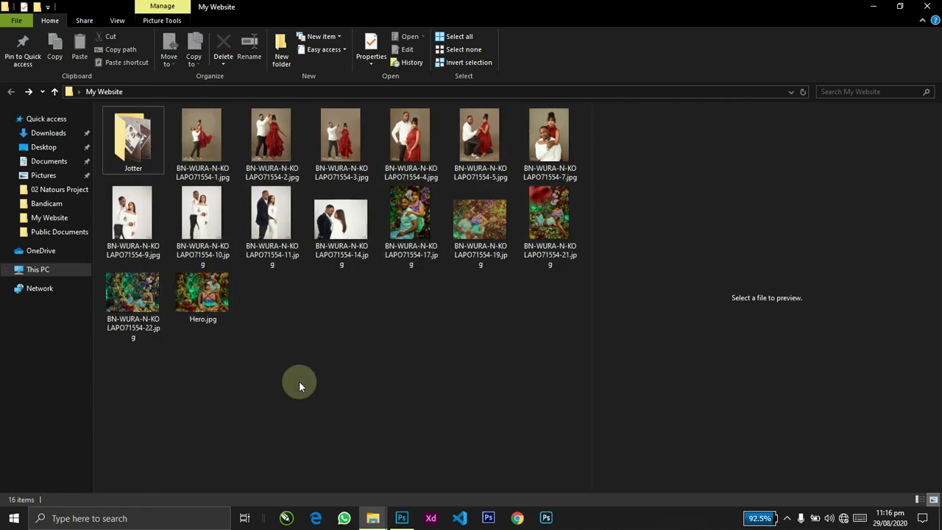
key(alt+Tab)
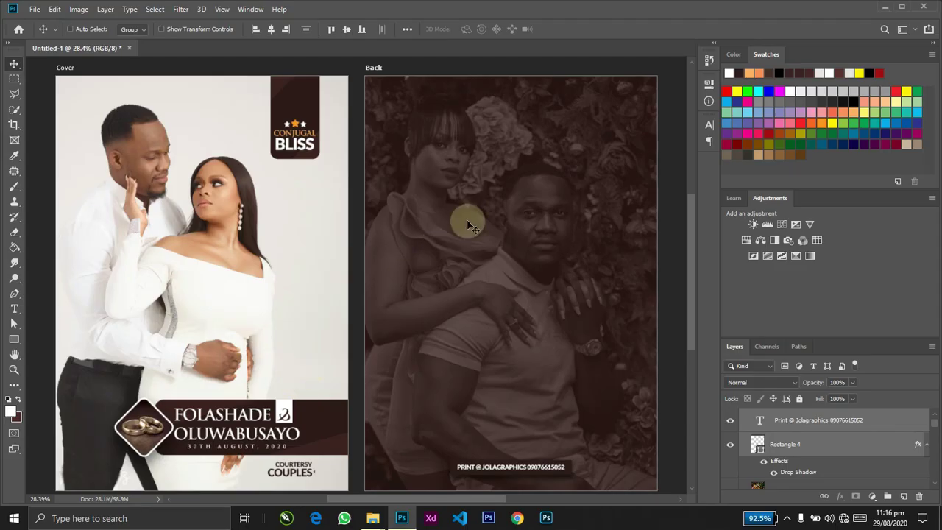
key(alt+Tab)
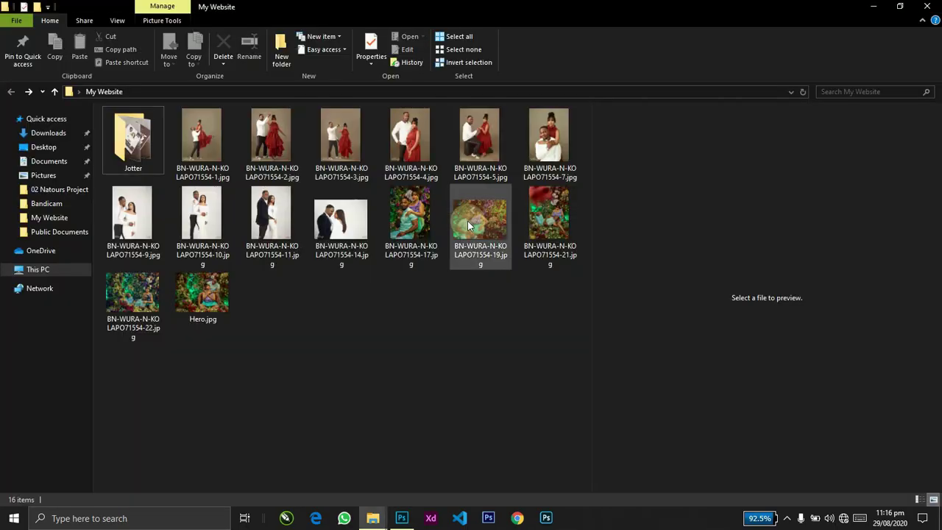
key(alt+Tab)
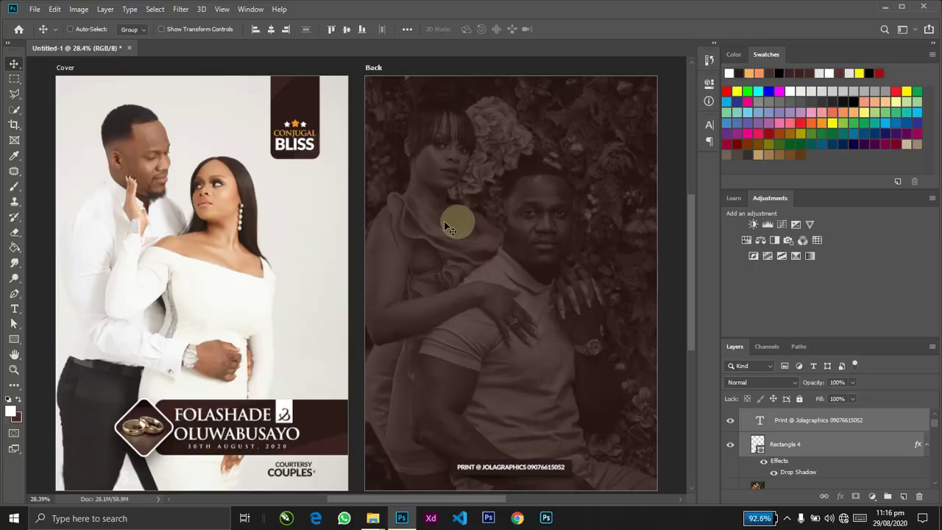
Step: Draw a dark 350 × 755 px rectangle on the Back page and group it as Group 1
click(14, 340)
mouse_move(417, 184)
mouse_down()
mouse_move(466, 326)
mouse_move(466, 269)
mouse_move(475, 309)
mouse_up()
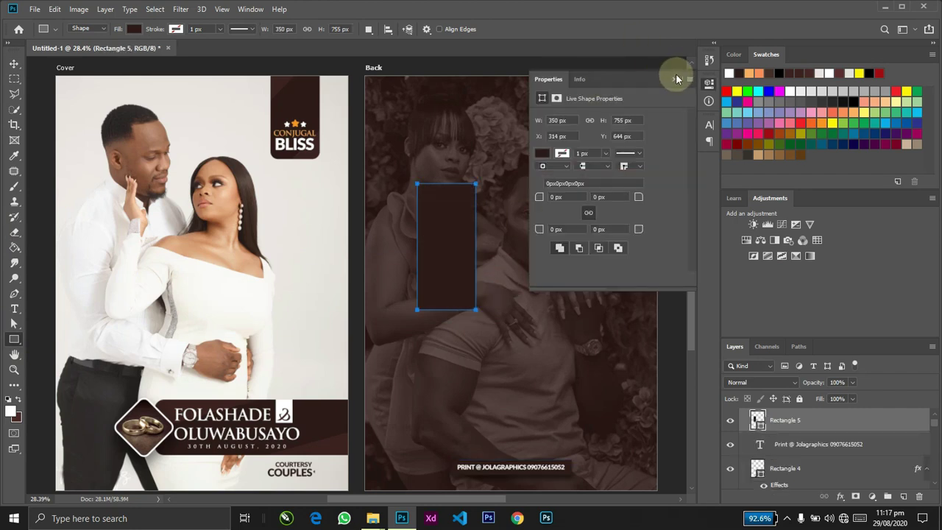
click(680, 63)
key(v)
key(alt+v)
key(Escape)
key(ctrl+g)
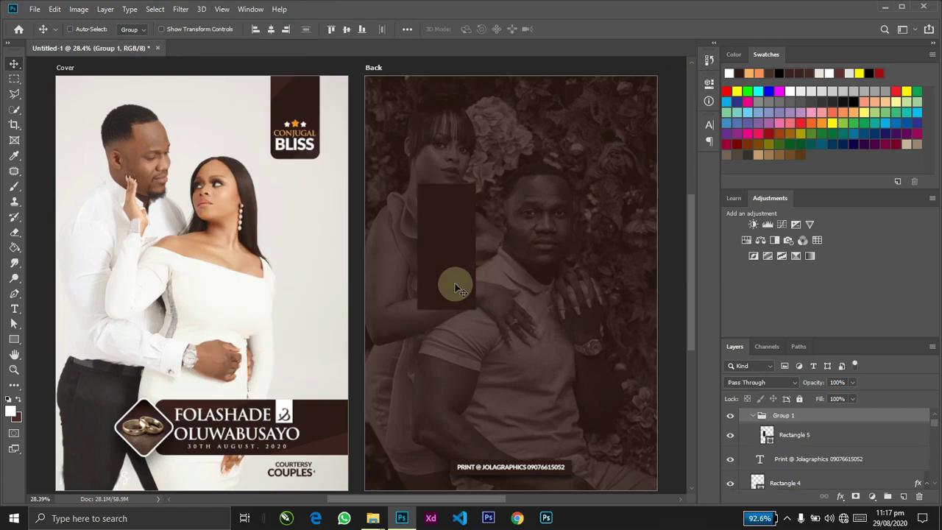
click(754, 416)
Step: Delete the trial duplicates of the rectangle group, keeping a single Rectangle 5
ctrl+click(461, 263)
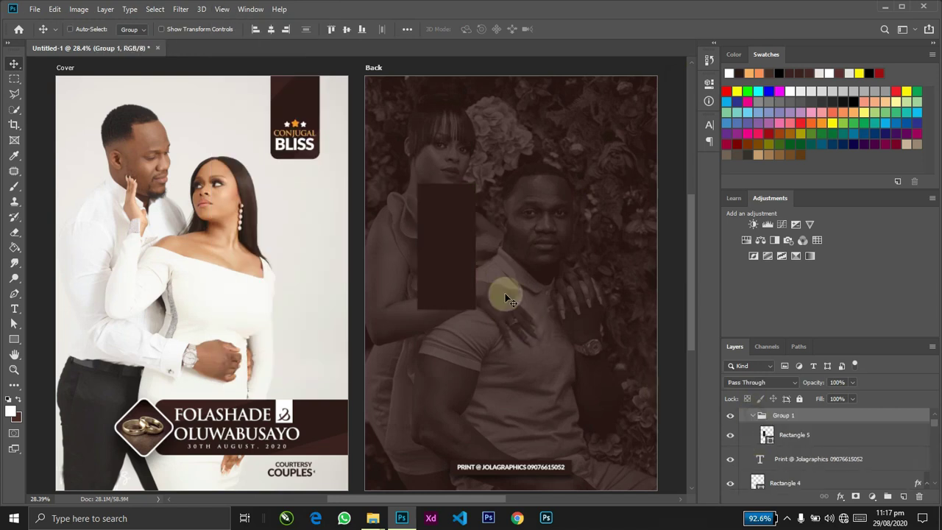
drag(444, 300, 571, 298)
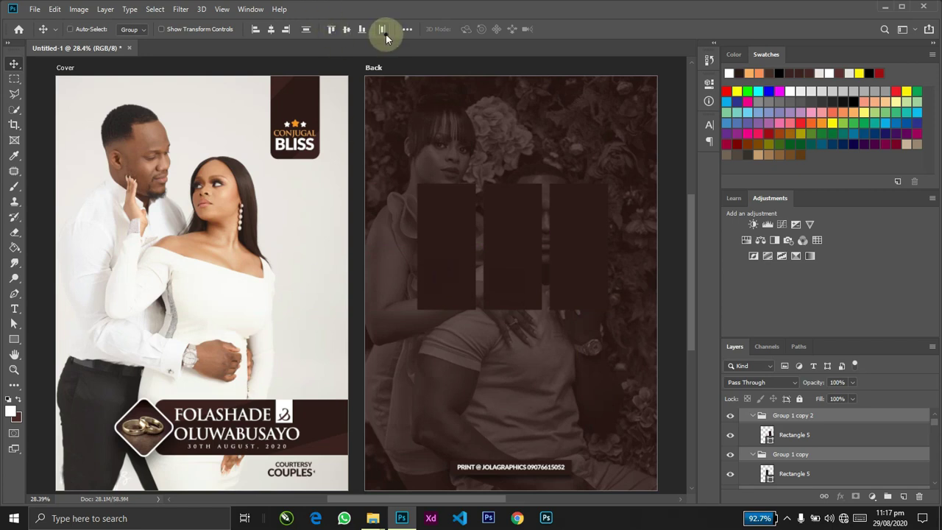
drag(608, 293, 594, 253)
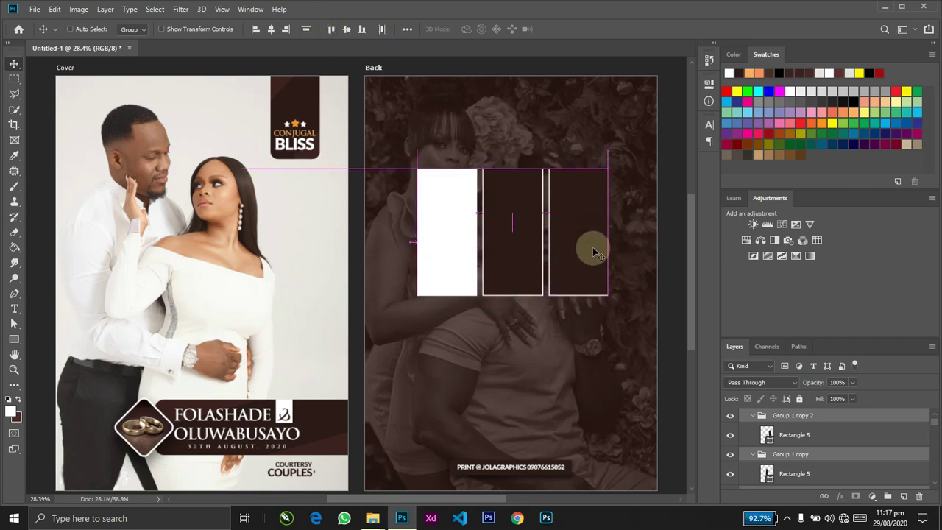
ctrl+click(800, 473)
click(809, 460)
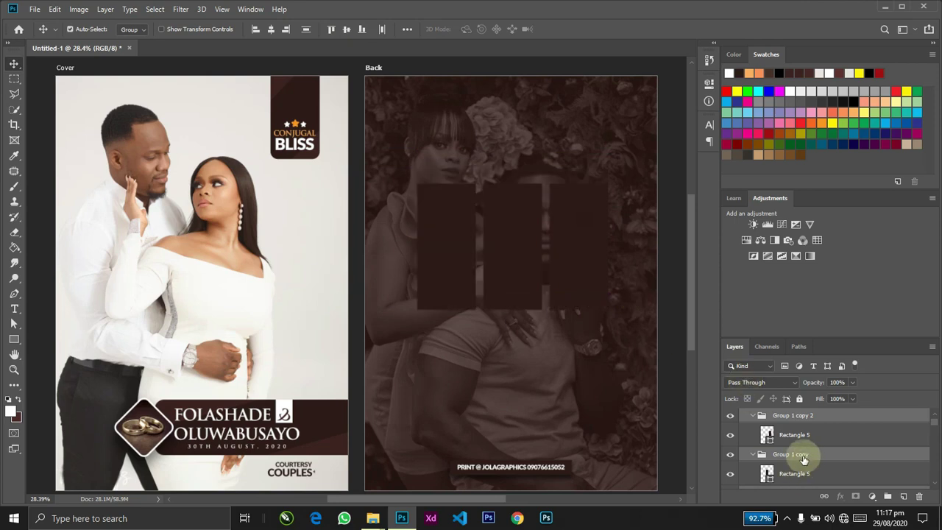
key(Delete)
key(Delete)
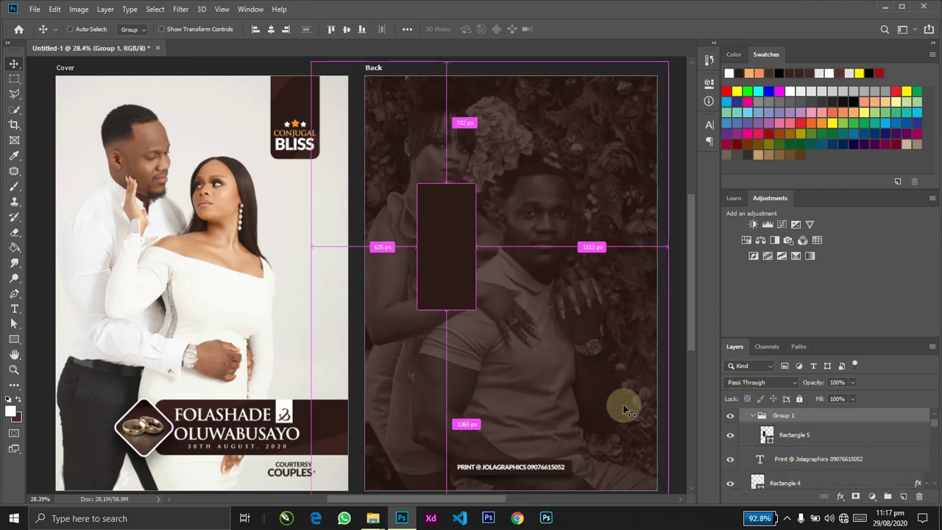
click(784, 440)
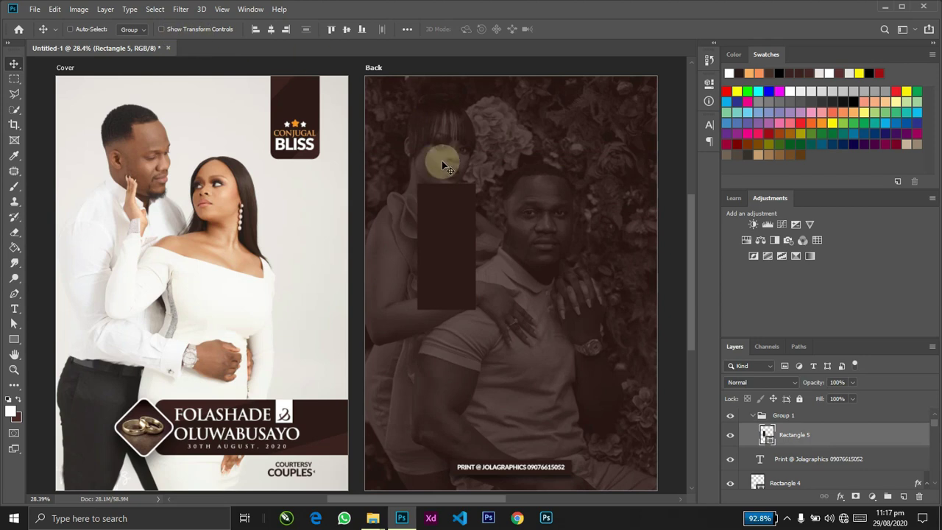
Step: Duplicate Group 1 twice to the right at 46 px spacing and raise the row about 15 px
click(130, 30)
drag(445, 286, 583, 310)
key(ctrl+z)
drag(586, 309, 598, 288)
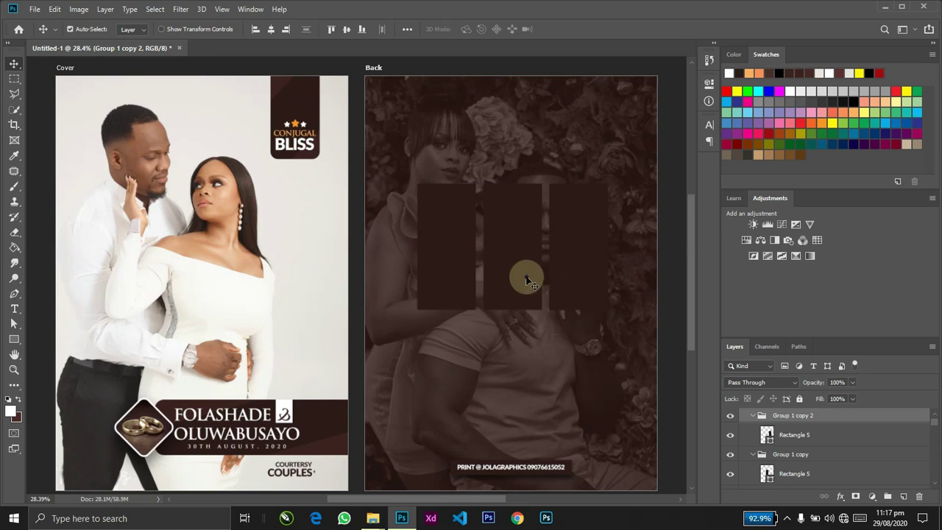
ctrl+shift+click(522, 273)
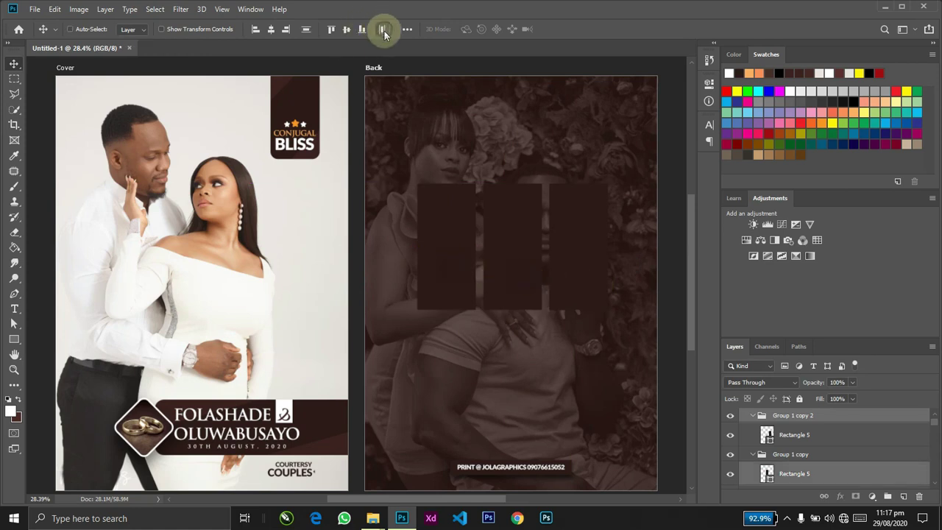
drag(515, 250, 508, 245)
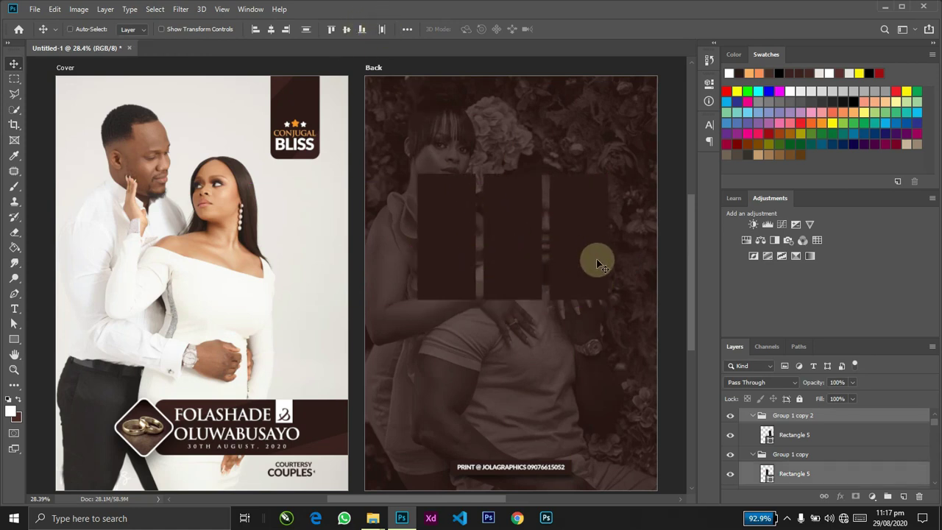
click(789, 436)
click(799, 454)
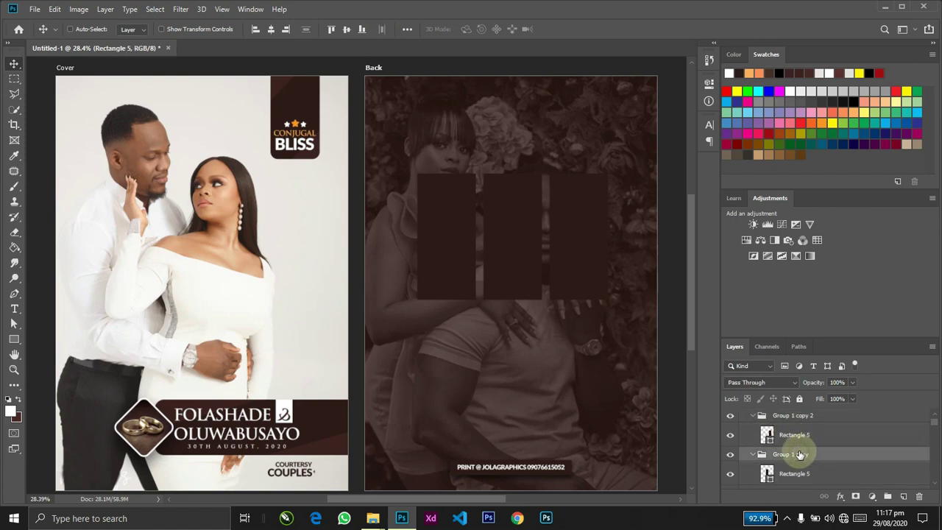
Step: Ungroup Group 1 copy 2 and Group 1 copy into loose Rectangle 5 layers
right_click(800, 454)
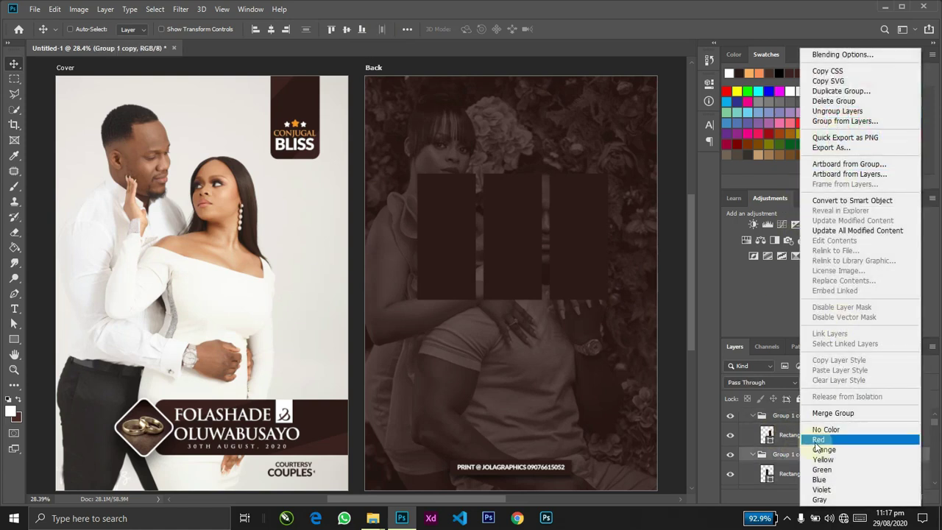
click(775, 420)
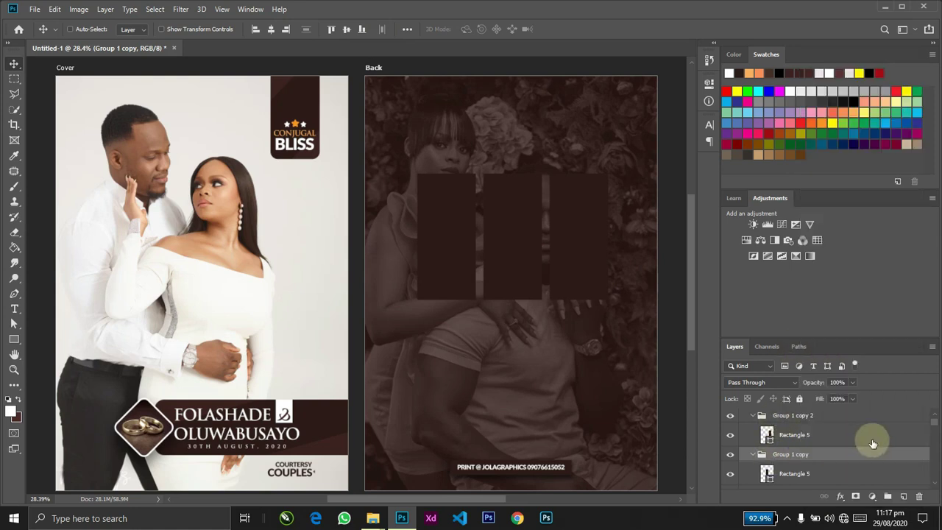
click(808, 417)
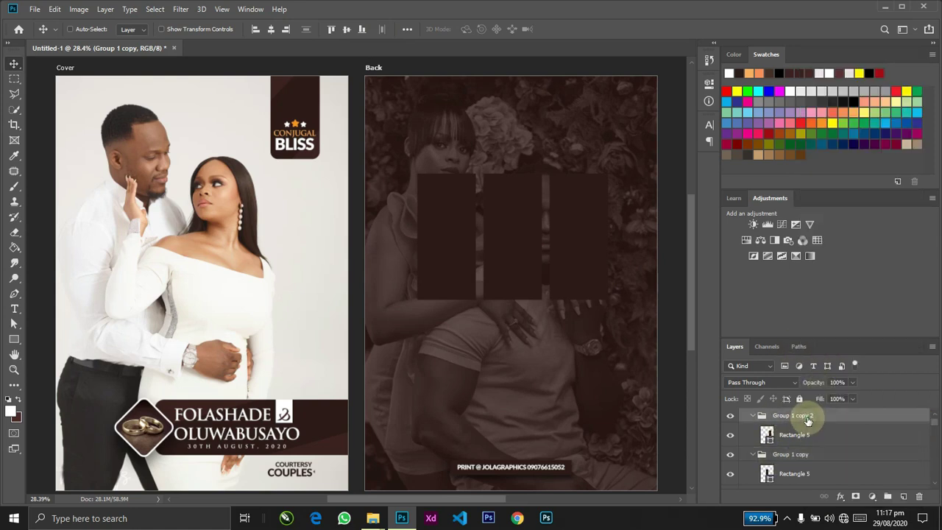
right_click(808, 417)
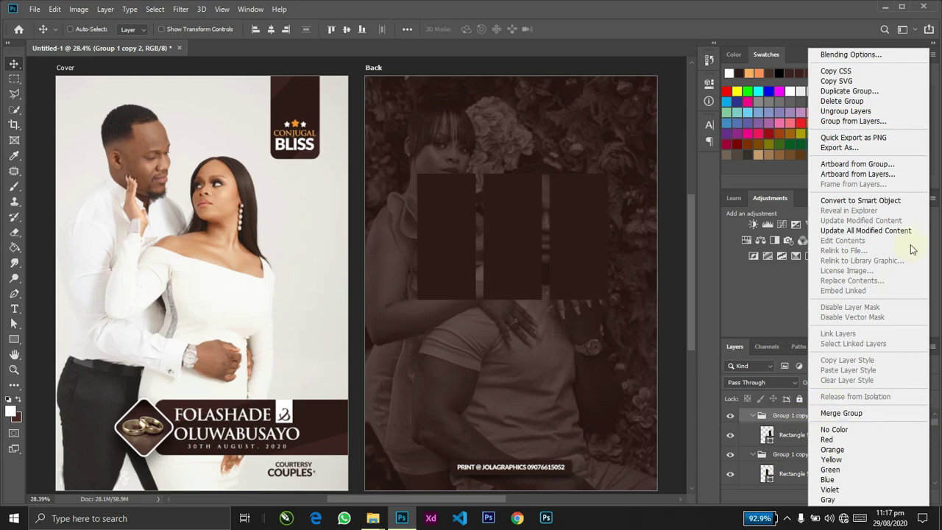
click(845, 110)
click(781, 439)
right_click(781, 441)
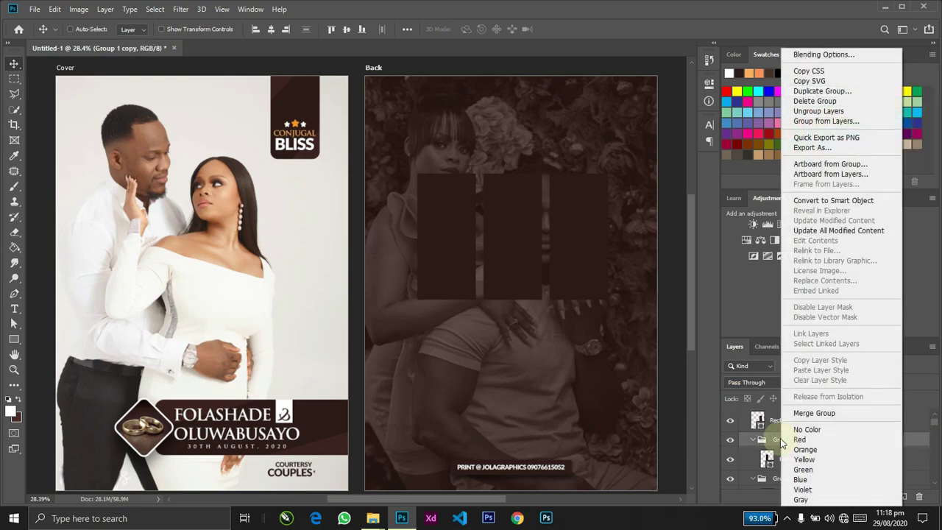
click(822, 110)
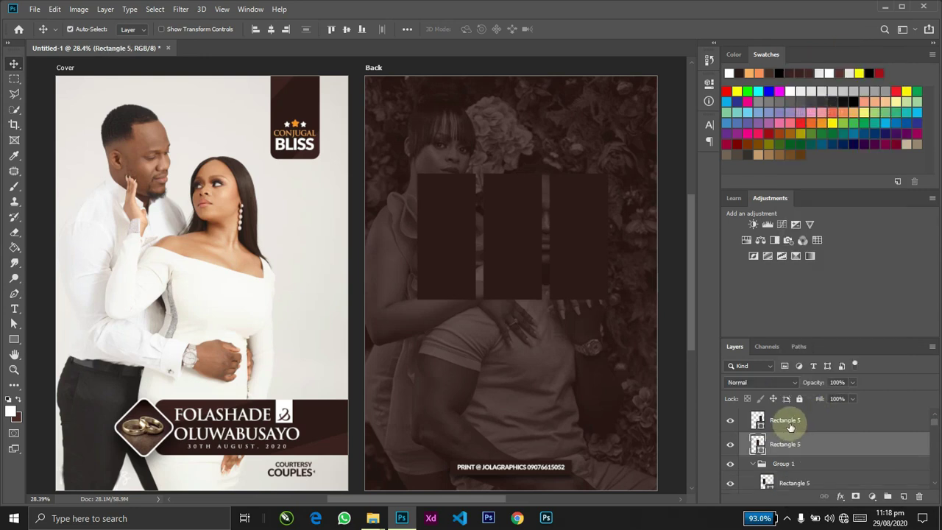
Step: Move both loose Rectangle 5 layers into Group 1 and verify its contents
shift+click(799, 423)
drag(798, 423, 784, 472)
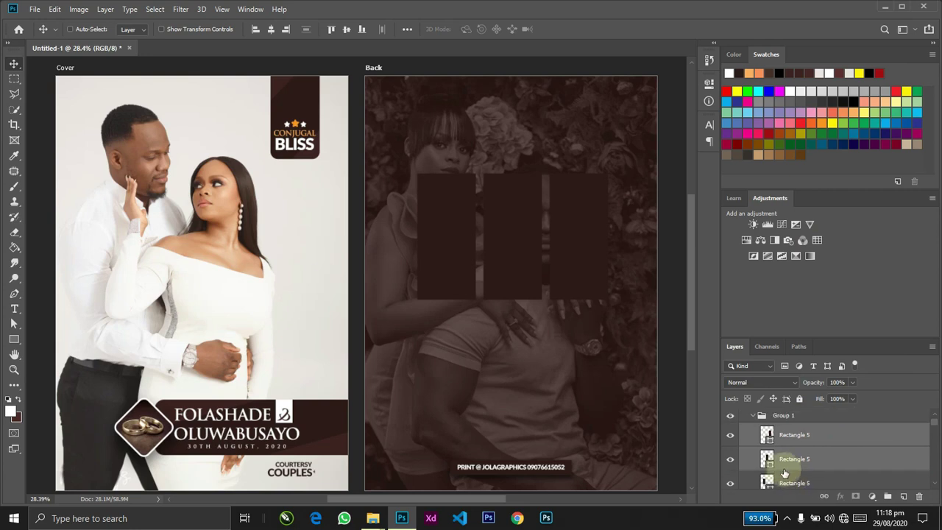
click(755, 416)
click(730, 415)
click(732, 415)
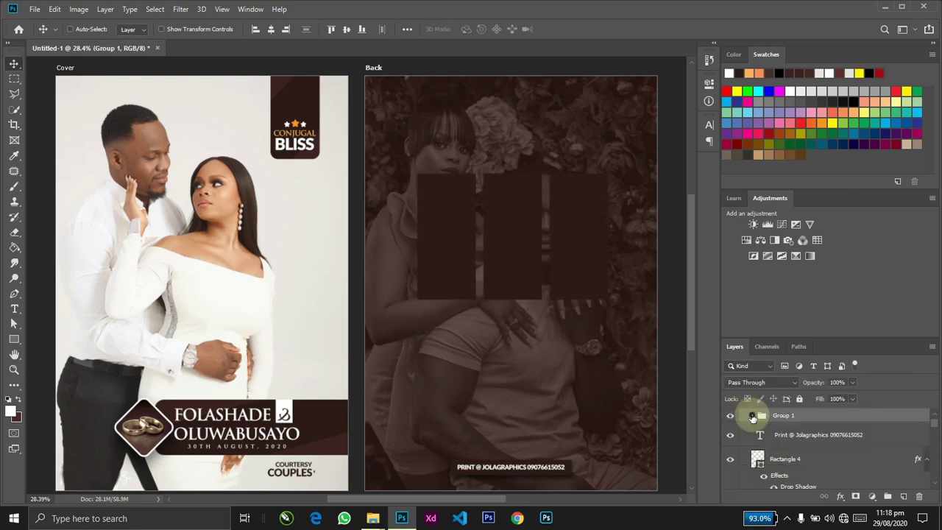
Step: Select two Rectangle 5 layers in Group 1 and slide them closer together
click(752, 417)
click(797, 440)
shift+click(787, 458)
drag(575, 365, 552, 364)
drag(638, 347, 622, 349)
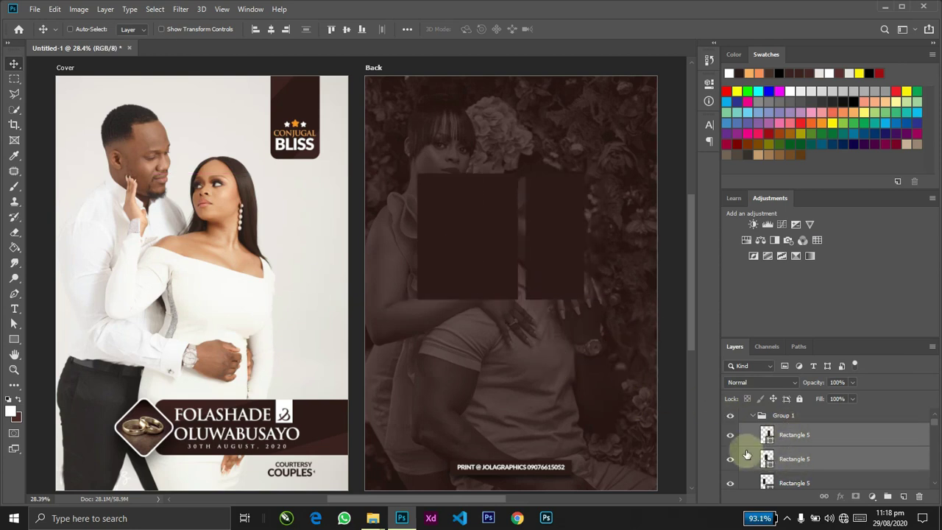
Step: Move the middle and top rectangles beside the others so all three sit with thin gaps
shift+click(791, 482)
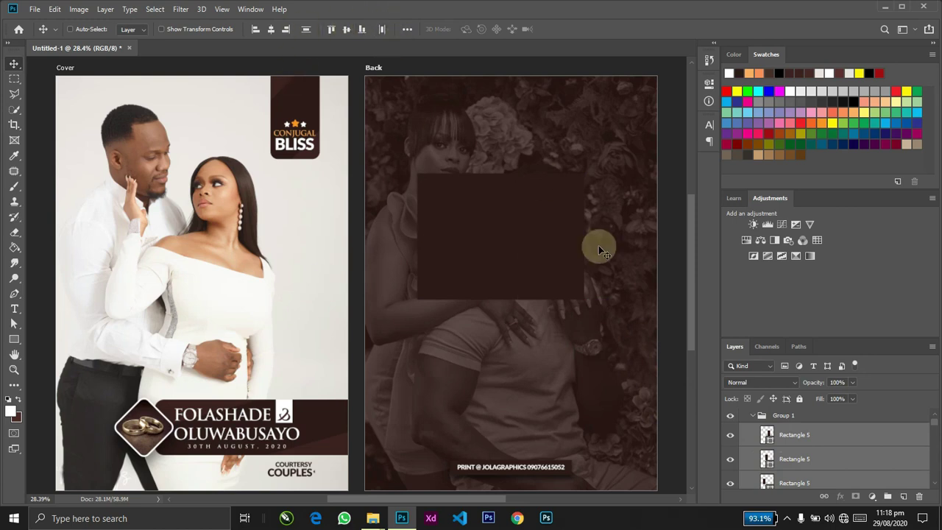
click(814, 452)
drag(765, 441, 588, 382)
drag(801, 441, 575, 391)
shift+click(820, 484)
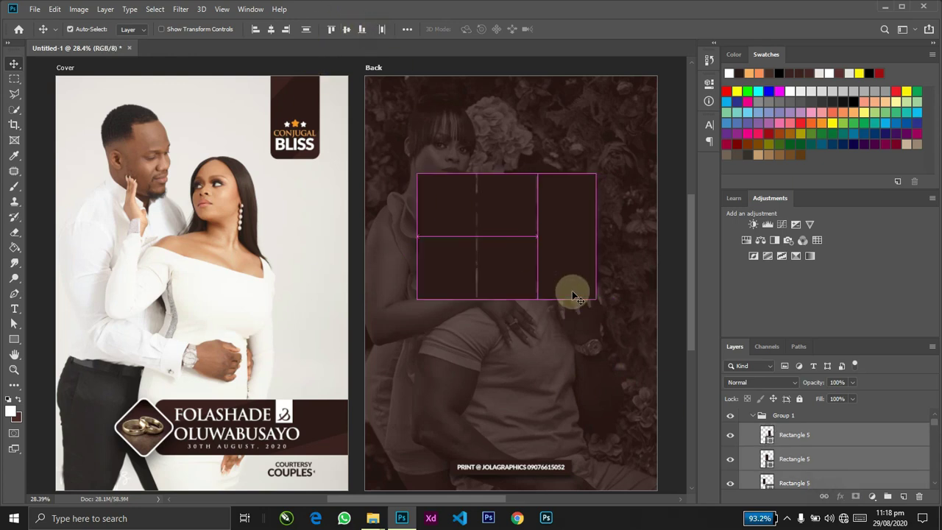
Step: Try grouping the three rectangles, undo it, collapse Group 1 and select the whole artboard
key(ctrl+g)
key(ctrl+z)
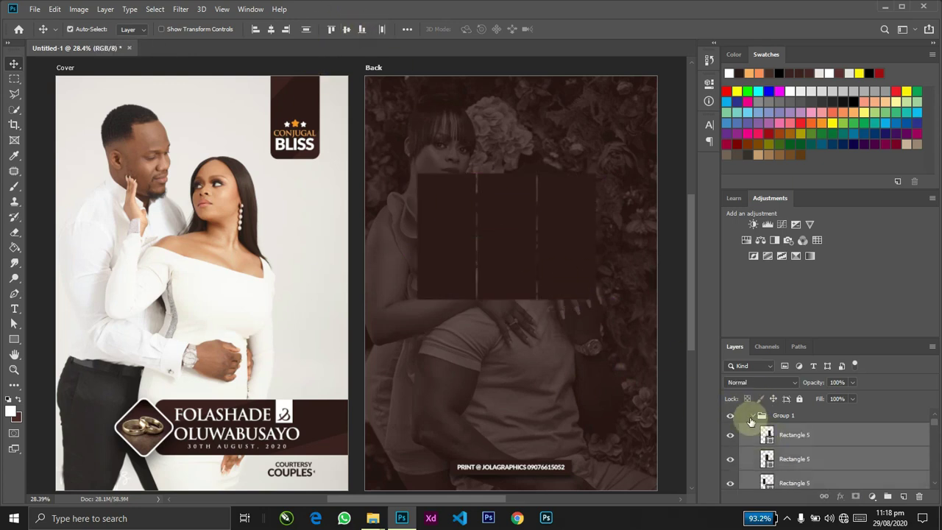
click(752, 418)
key(ctrl+a)
Step: Align the rectangle block to the Back artboard's horizontal centre, then deselect
key(u)
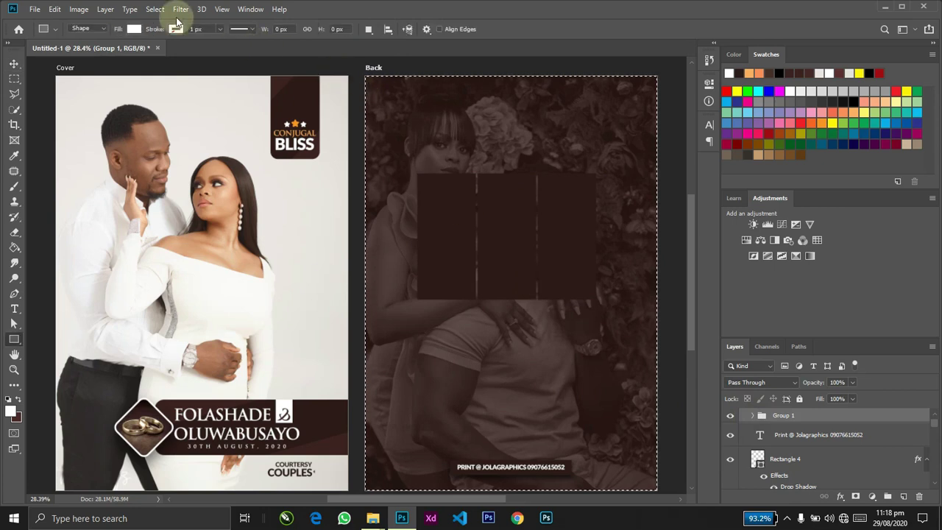
key(v)
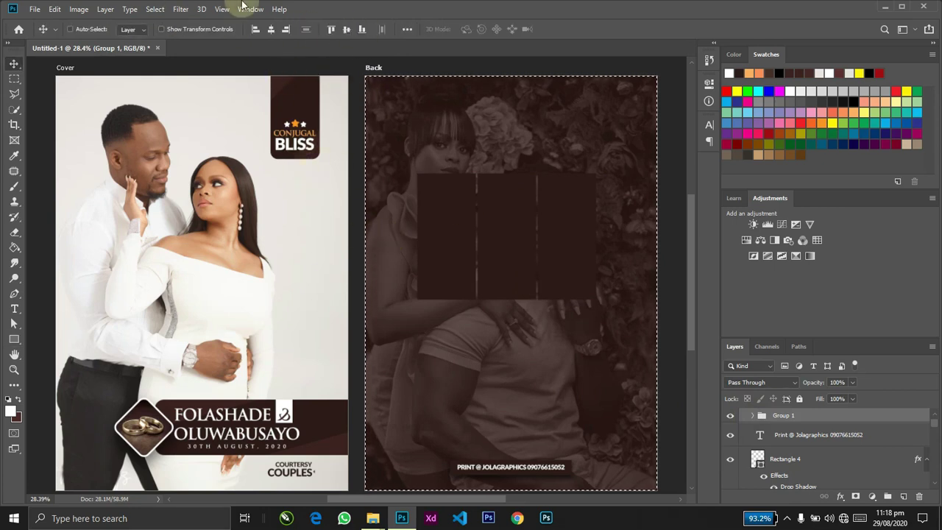
click(270, 29)
click(475, 252)
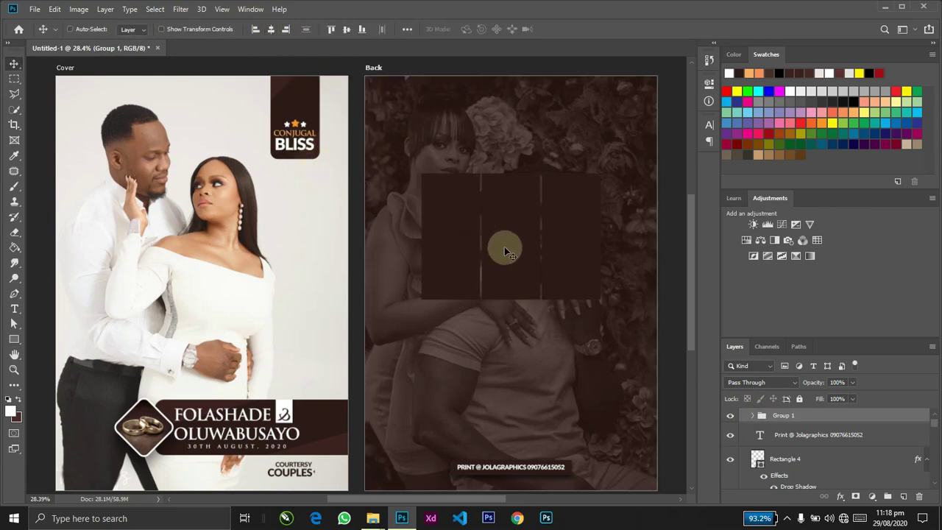
Step: Try a downward copy of the block, remove it, and put Group 1 into Free Transform
drag(524, 258, 557, 392)
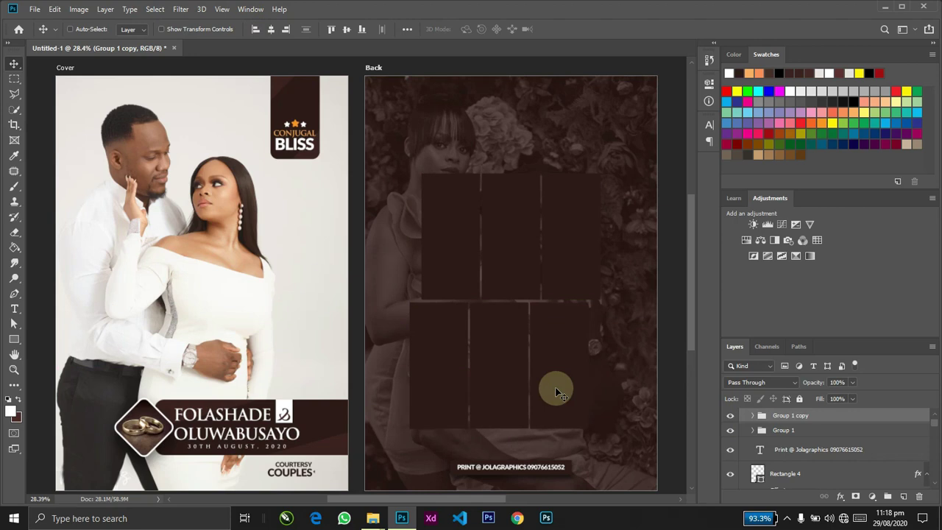
key(Delete)
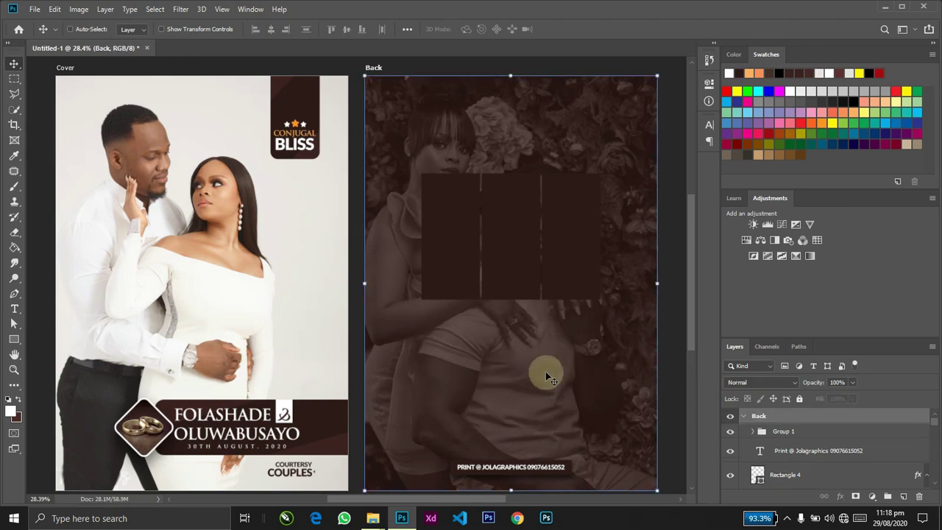
click(780, 431)
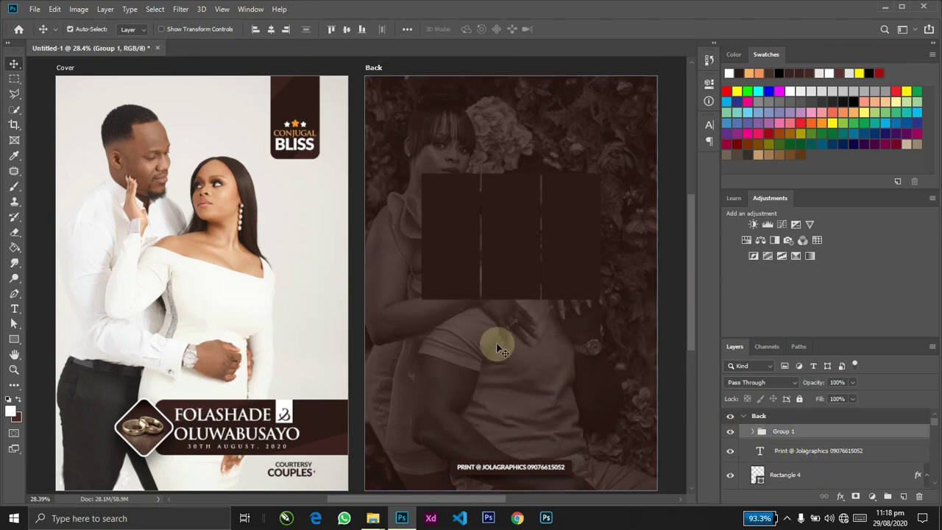
key(ctrl+t)
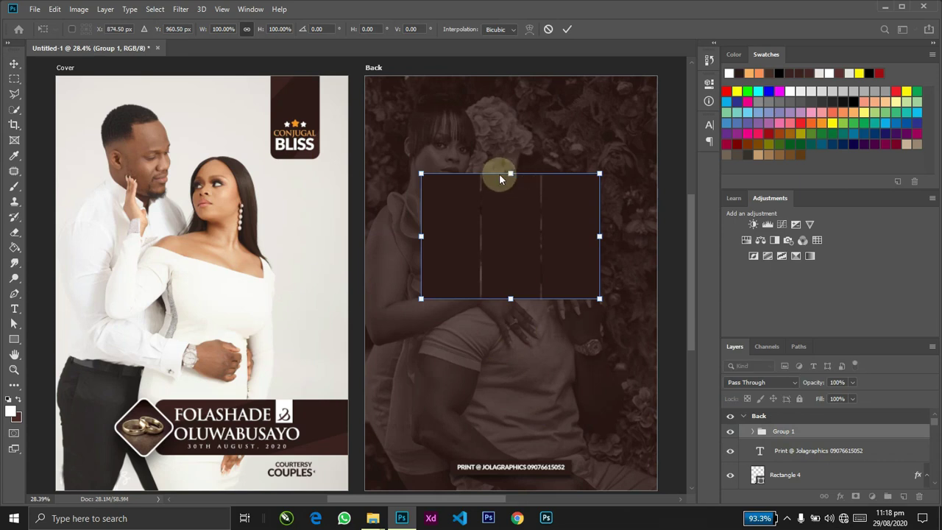
Step: Skew Group 1's three-panel block about 11° to lean right and widen it slightly leftward
key(alt+space)
key(Escape)
key(Return)
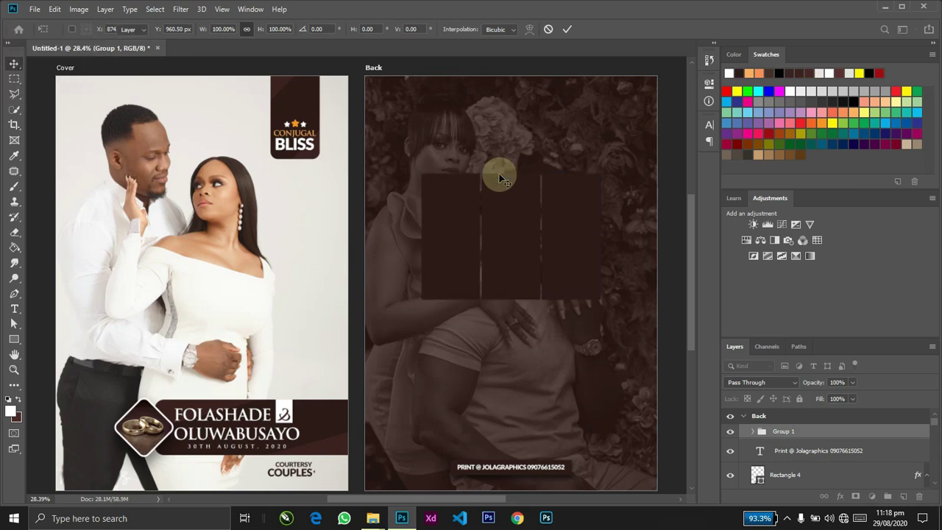
key(ctrl+t)
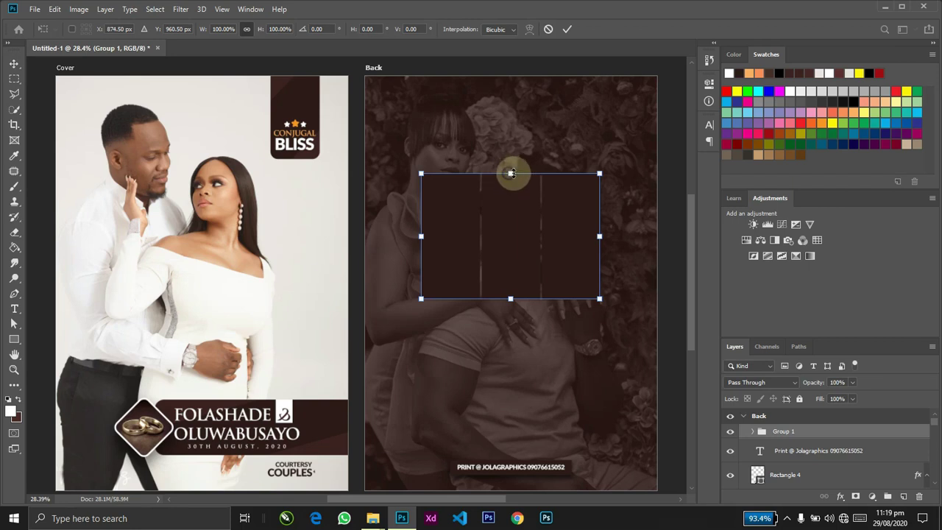
click(510, 172)
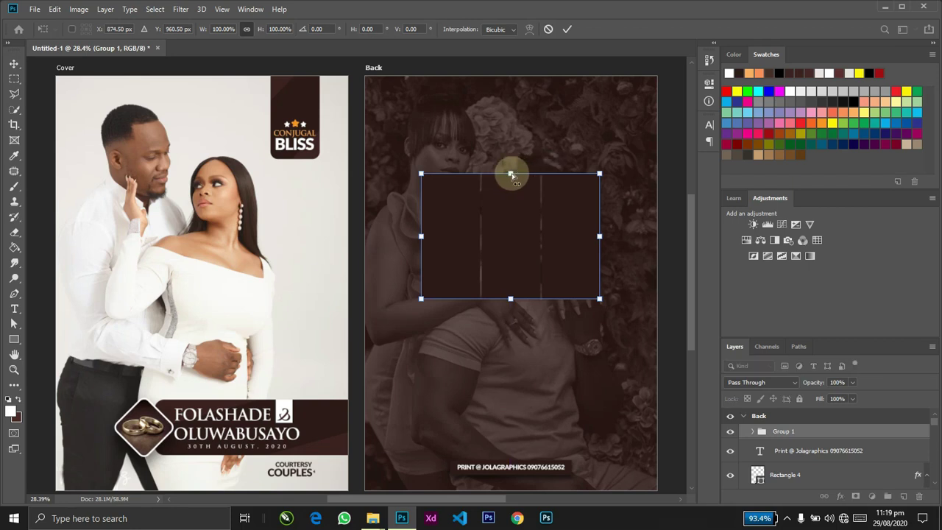
drag(512, 175, 539, 202)
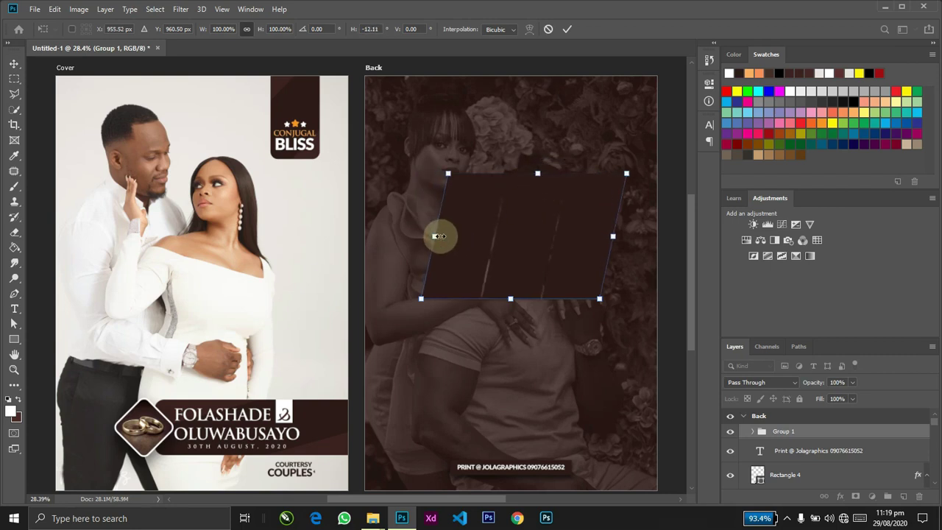
drag(429, 237, 415, 237)
key(Return)
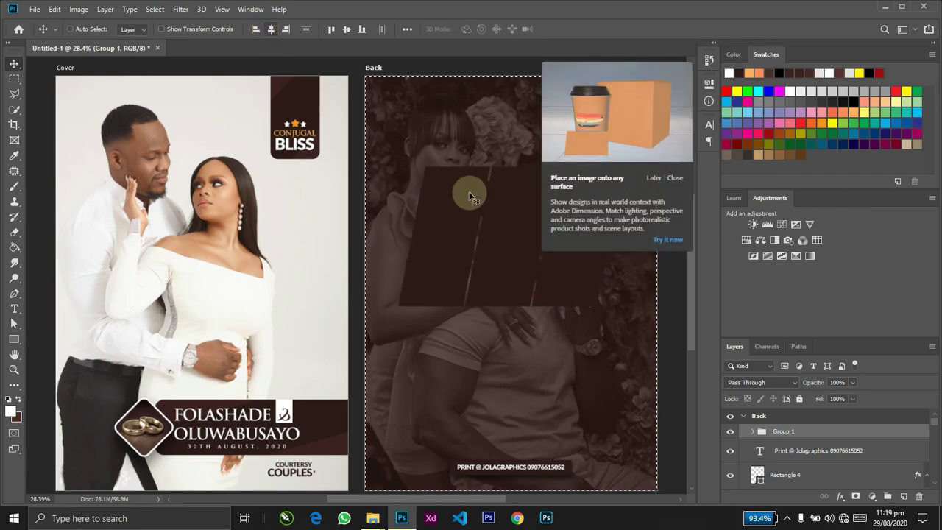
Step: Duplicate the skewed block downward as a second row and shorten both rows to about 91%
key(ctrl)
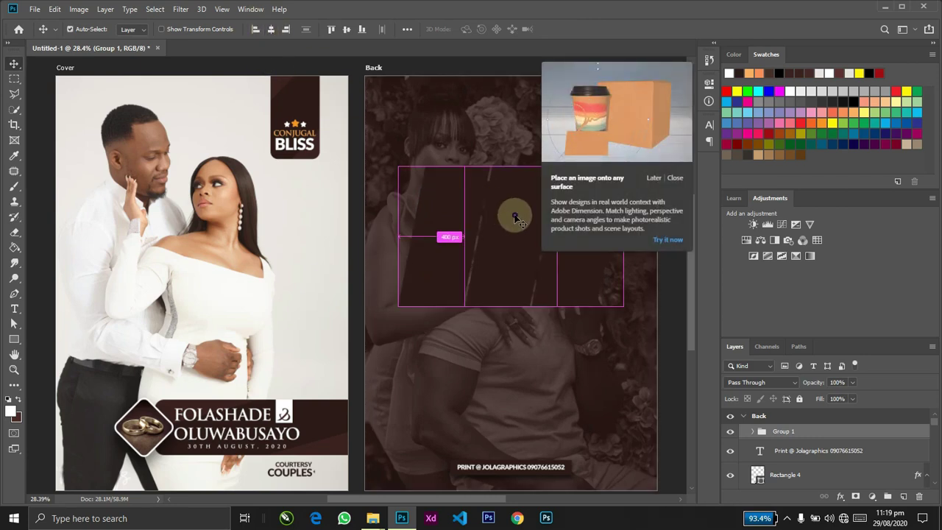
ctrl+click(517, 221)
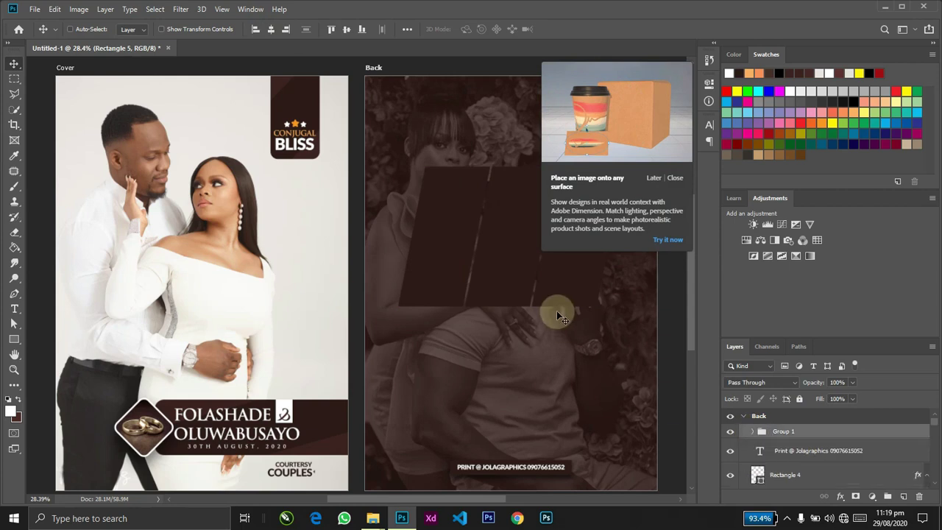
drag(555, 308, 570, 448)
ctrl+click(795, 451)
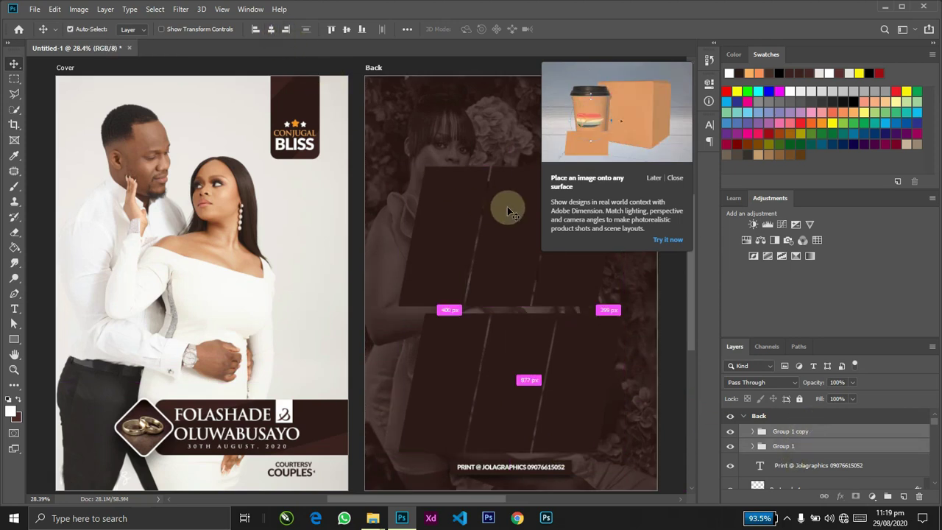
key(ctrl+t)
drag(507, 164, 510, 216)
key(Return)
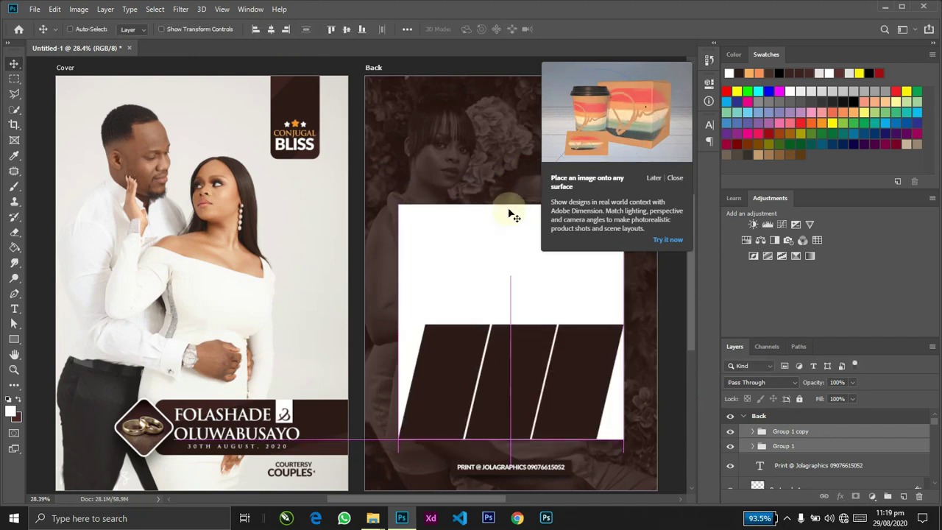
Step: Toggle the second row to compare, then move the background photo up on the Back artboard
click(668, 240)
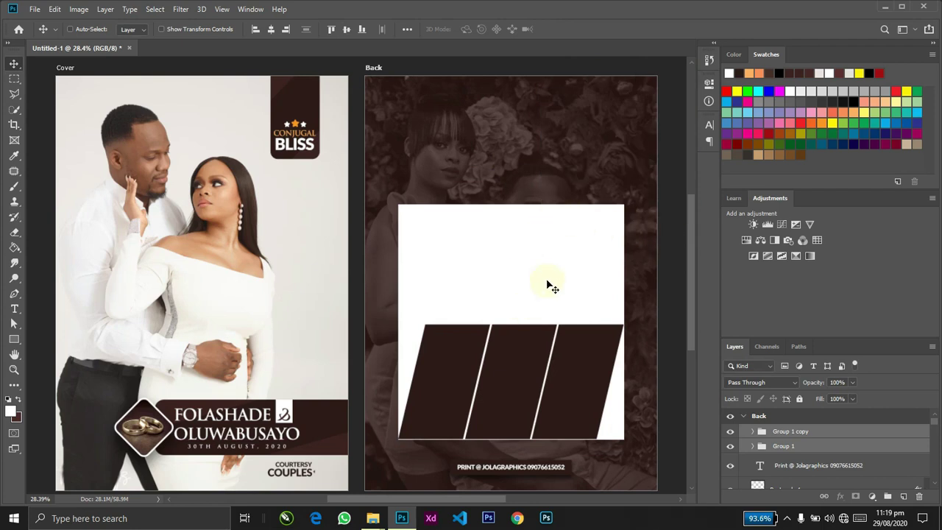
ctrl+drag(618, 314, 598, 305)
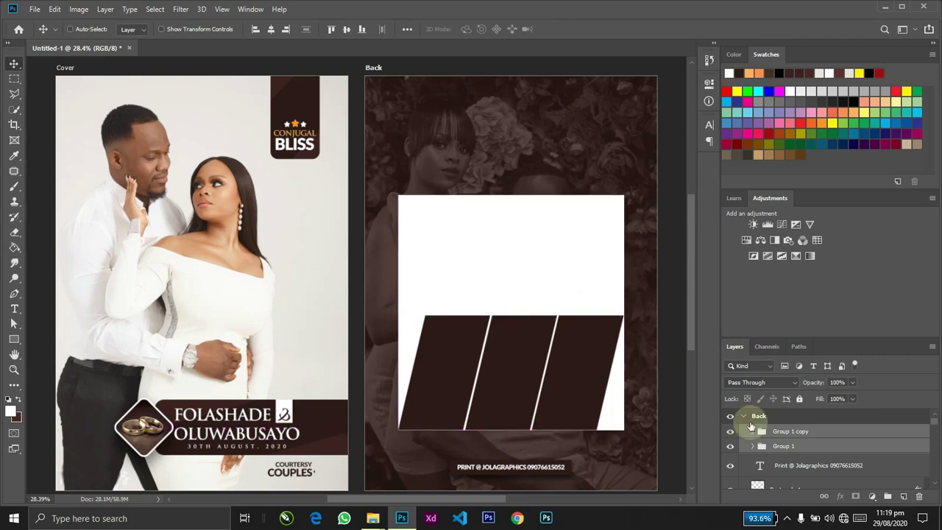
click(731, 432)
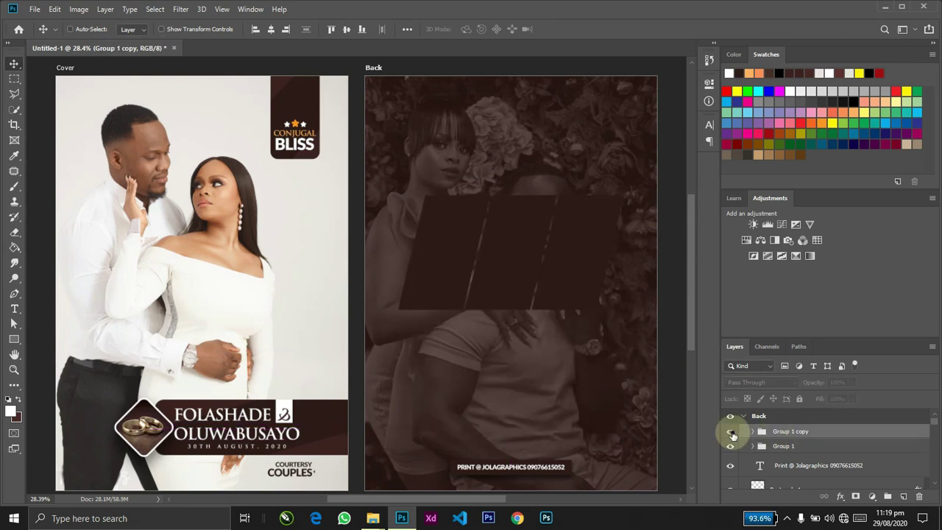
click(732, 432)
key(z)
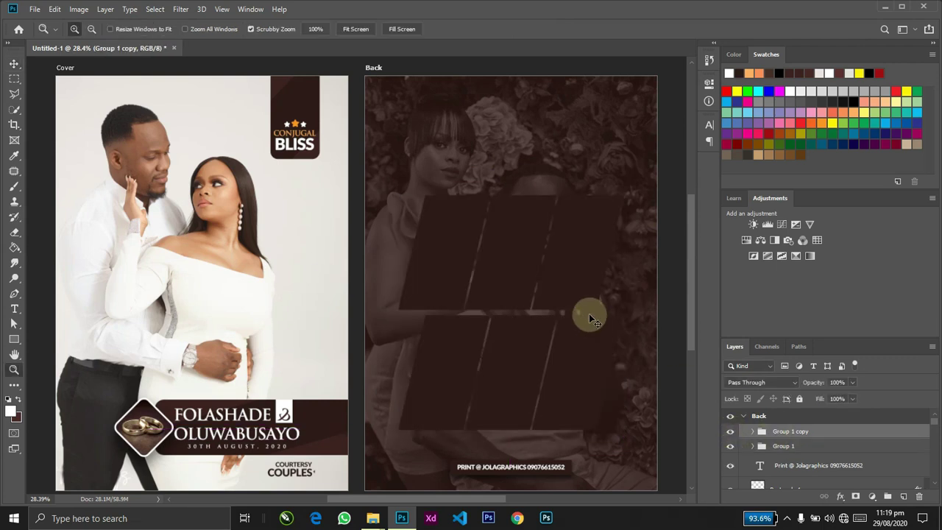
key(v)
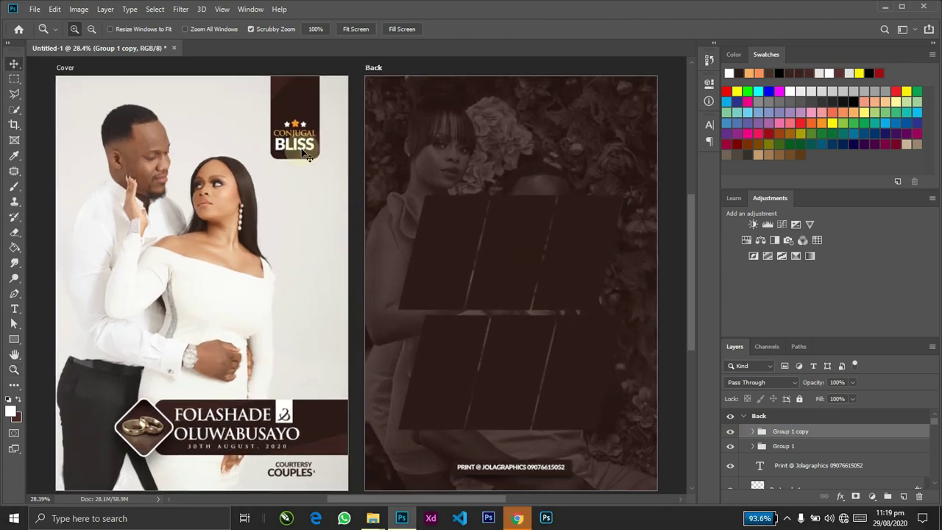
drag(513, 266, 497, 144)
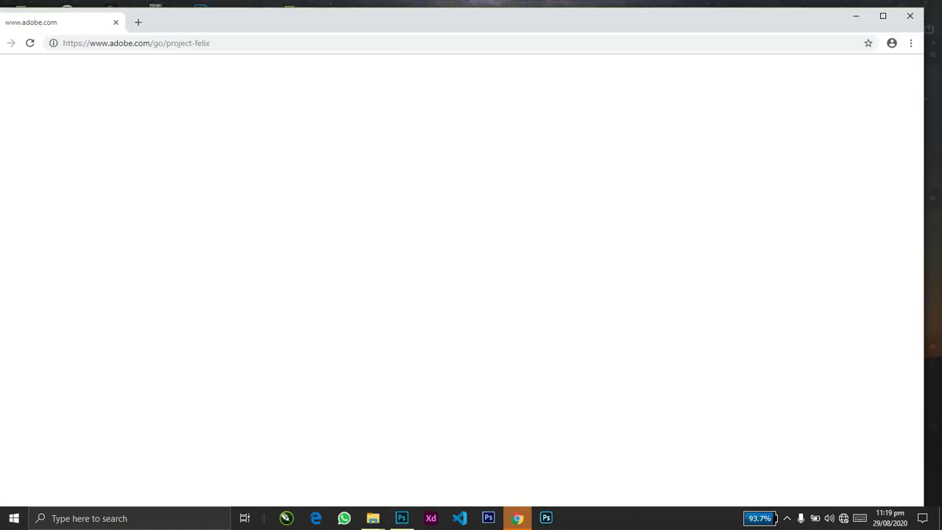
key(alt+Tab)
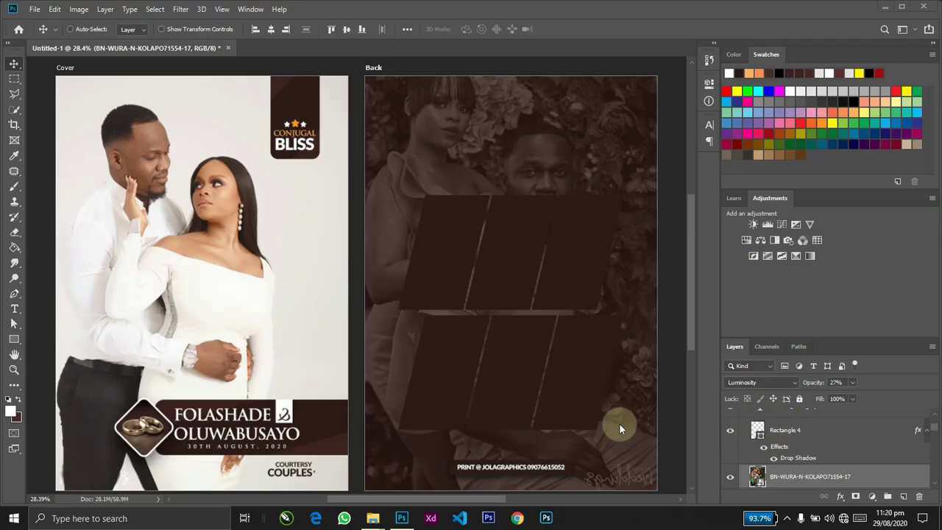
Step: Shrink the faded back photo to about 37% at the Back artboard's upper left
mouse_move(631, 435)
mouse_down()
mouse_move(650, 431)
mouse_move(624, 433)
mouse_up()
key(ctrl+t)
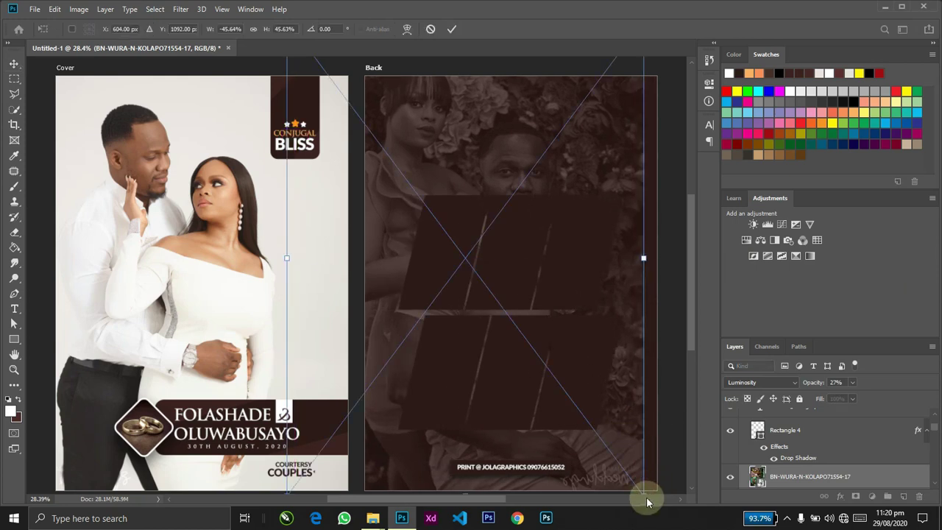
drag(644, 491, 573, 403)
drag(425, 210, 433, 236)
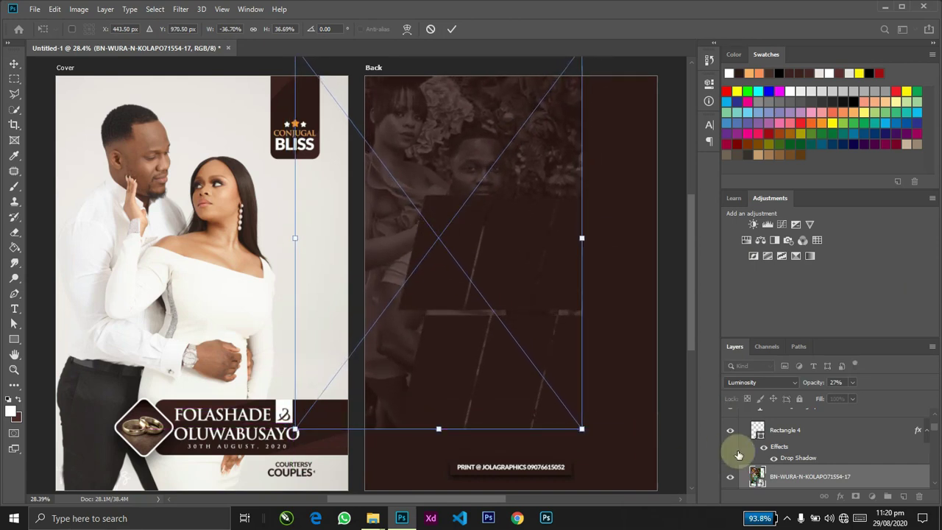
key(Return)
Step: Add a layer mask and paint black to fade the photo's lower and right edges
click(854, 498)
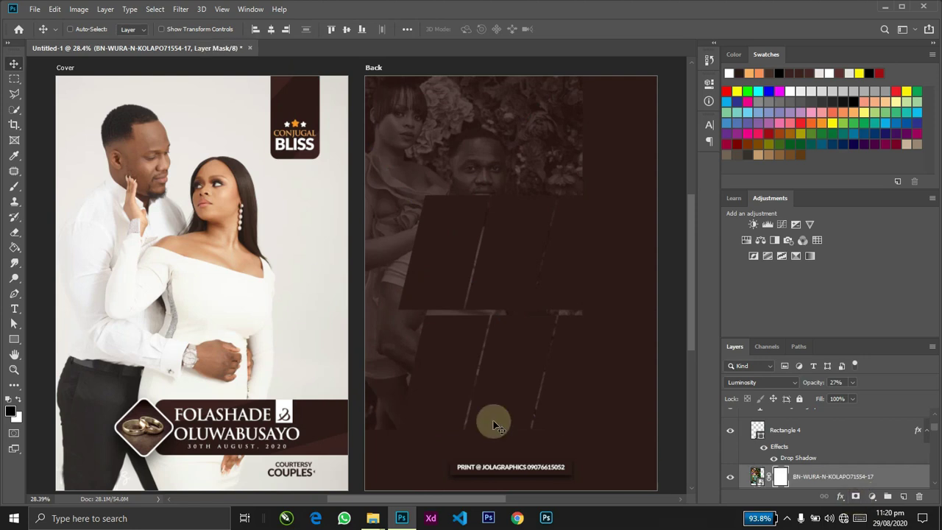
key(b)
key(x)
mouse_move(415, 415)
mouse_down()
mouse_move(480, 413)
mouse_move(545, 376)
mouse_move(584, 158)
mouse_move(561, 88)
mouse_move(521, 65)
mouse_up()
Step: Duplicate the faded photo to the lower right and flip the copy horizontally
key(v)
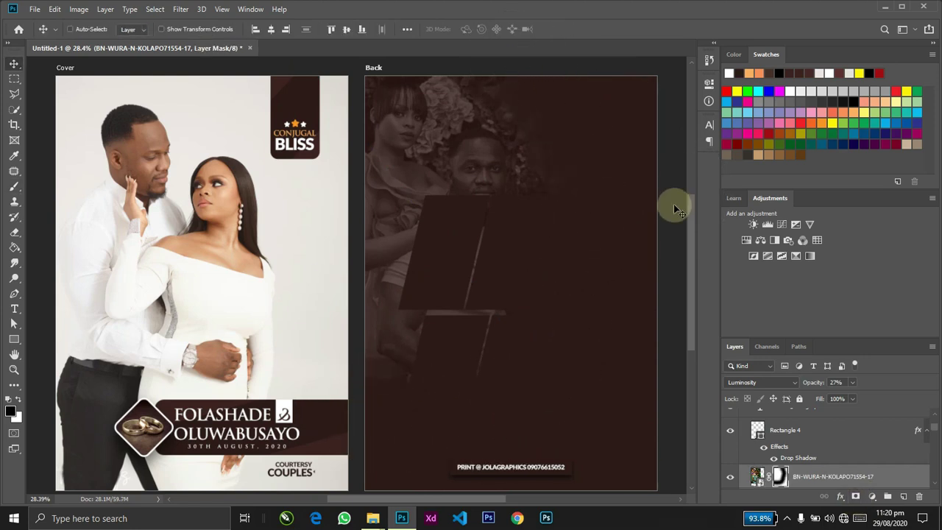
drag(433, 157, 585, 380)
key(ctrl+t)
right_click(587, 385)
click(603, 363)
drag(645, 427, 646, 476)
key(Return)
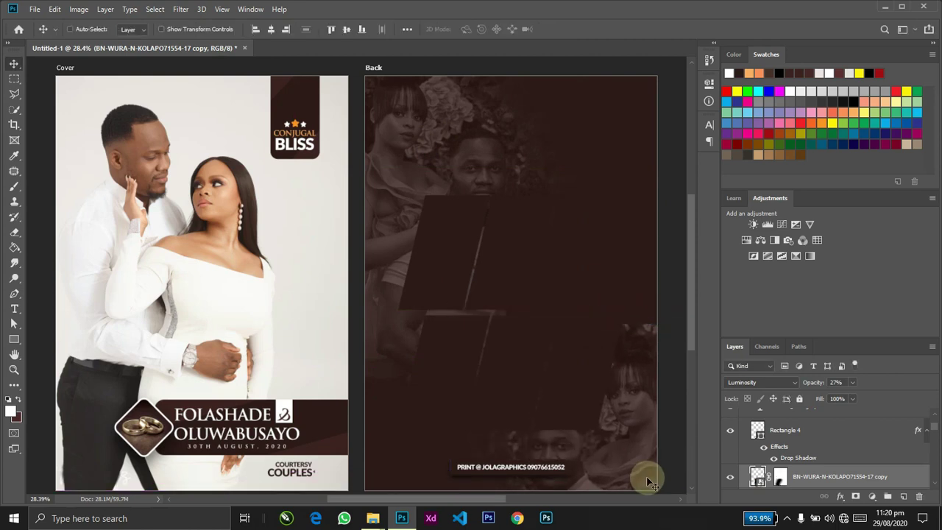
click(647, 472)
click(464, 224)
Step: Preview the couple photos in the My Website folder and drag Hero.jpg into the poster
key(alt+Tab)
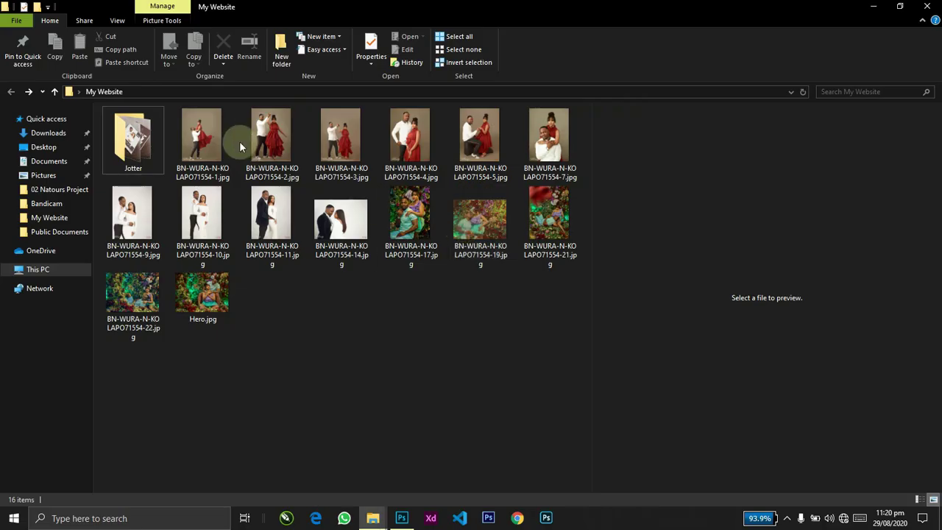
click(202, 138)
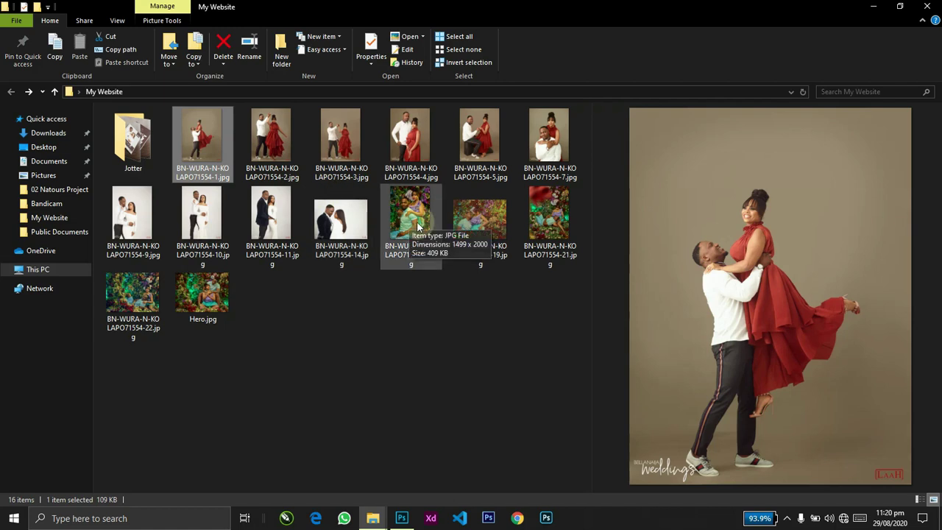
click(206, 294)
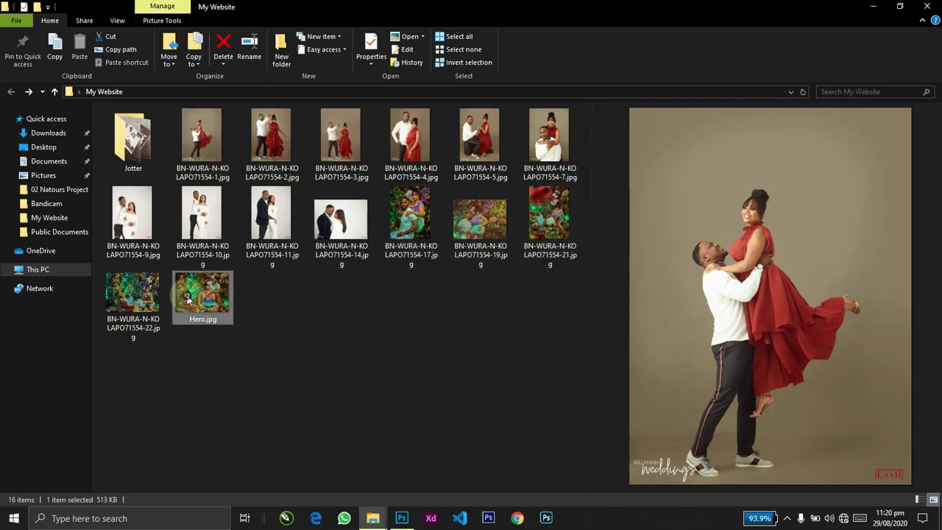
drag(197, 290, 478, 196)
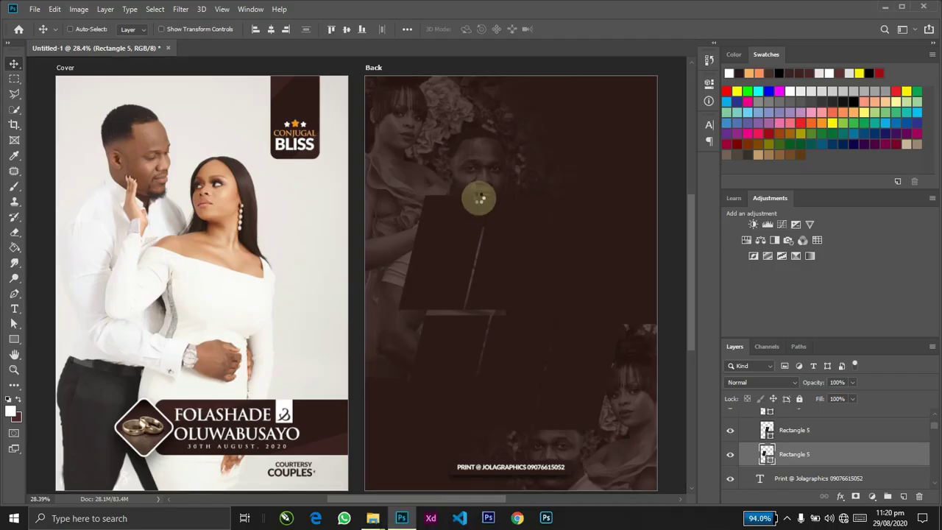
Step: Place the Hero photo, clip it into the first slanted frame and shift it left and down
key(Return)
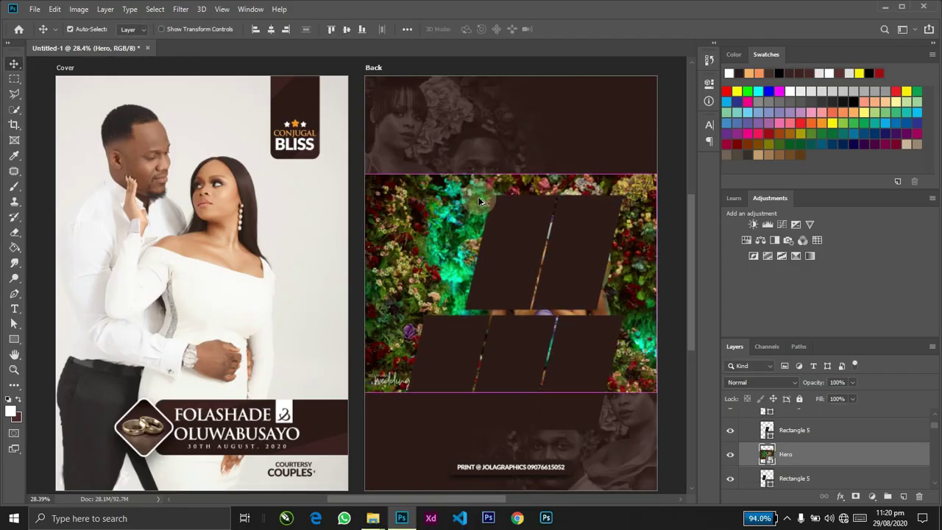
key(ctrl+alt+g)
drag(491, 237, 434, 282)
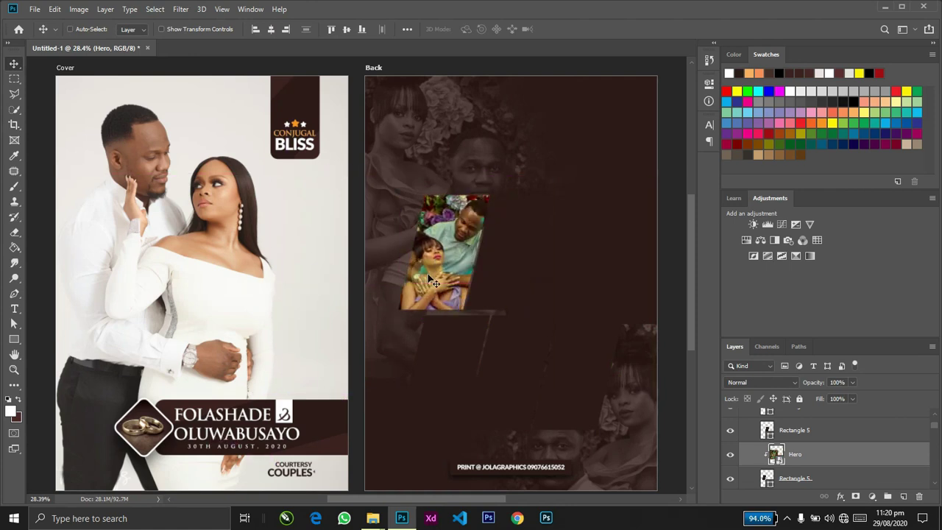
click(505, 322)
Step: Resize the Hero photo to about 22% and fine-tune its position inside the frame
key(ctrl+t)
right_click(542, 388)
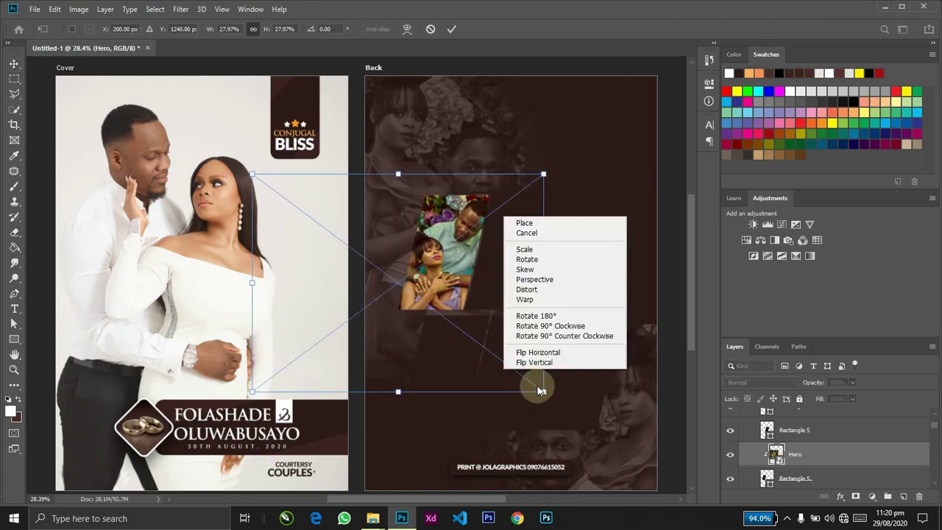
click(542, 391)
drag(543, 398, 468, 311)
key(Escape)
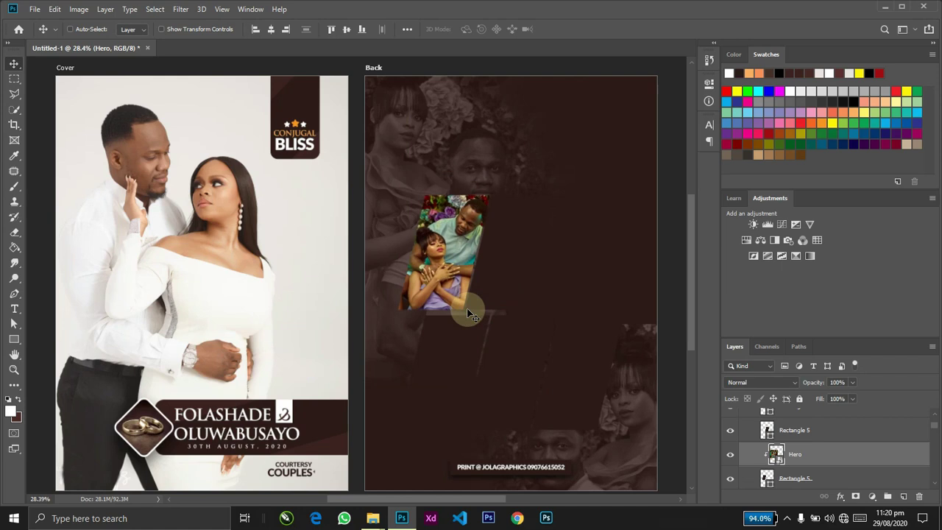
key(ctrl+t)
drag(527, 363, 518, 359)
key(Return)
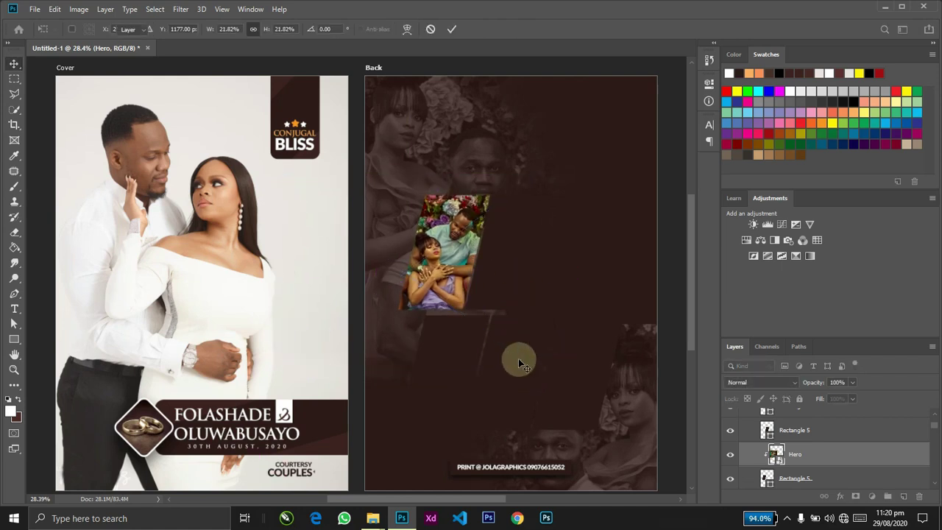
drag(449, 281, 449, 281)
drag(451, 278, 453, 277)
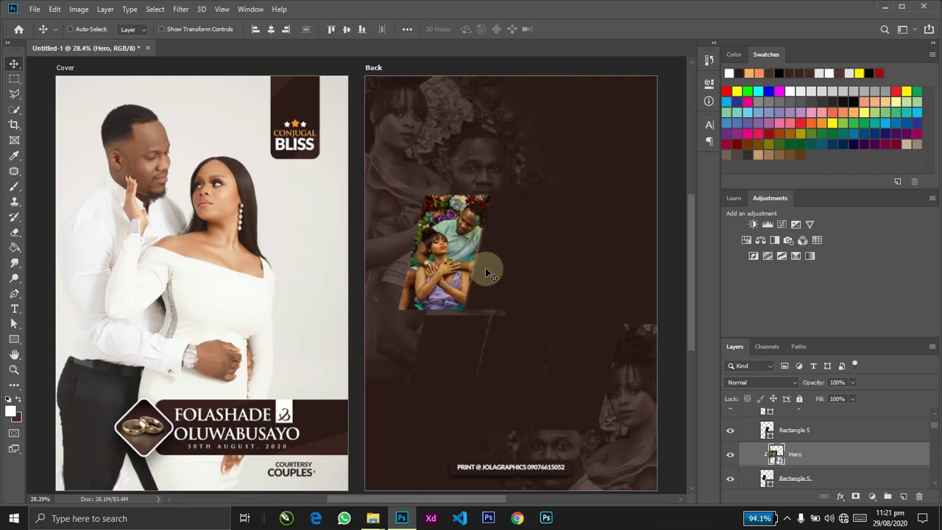
Step: Select the second frame and drag the suit and white dress photo in from the folder
ctrl+click(507, 273)
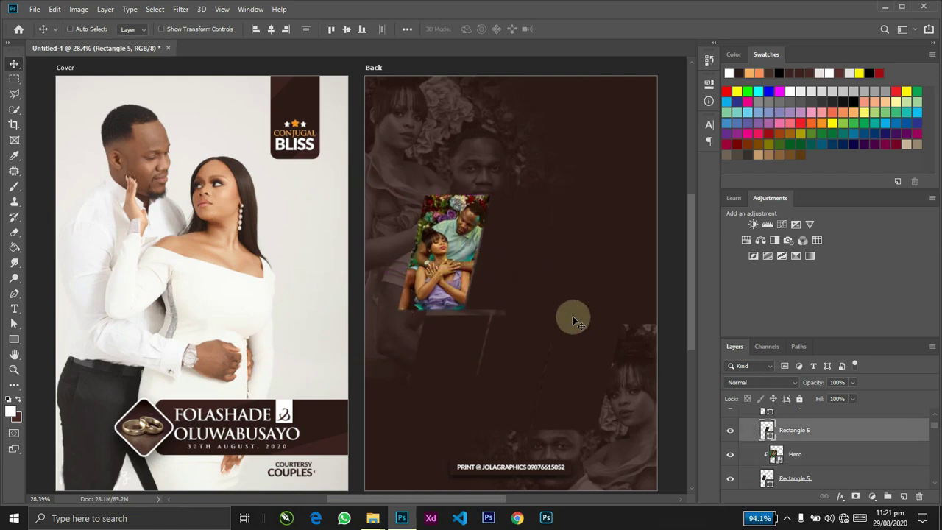
key(alt+Tab)
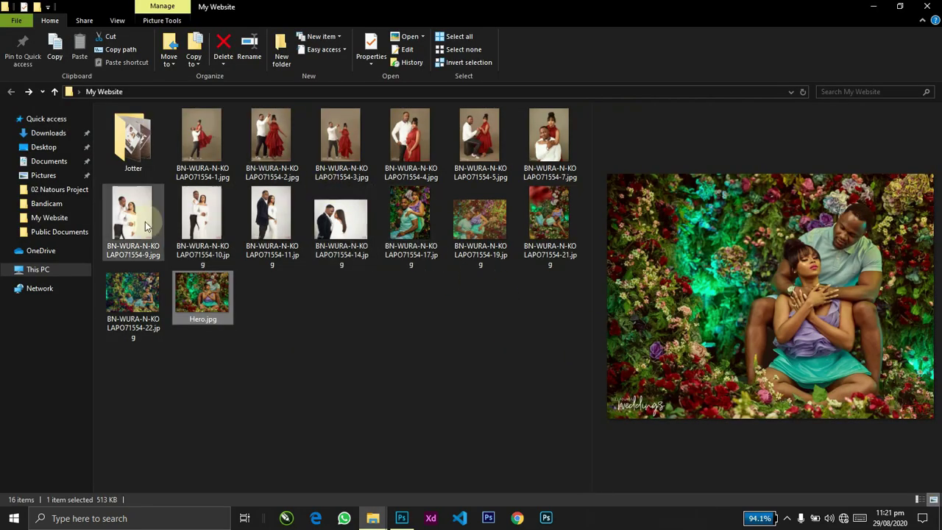
click(337, 220)
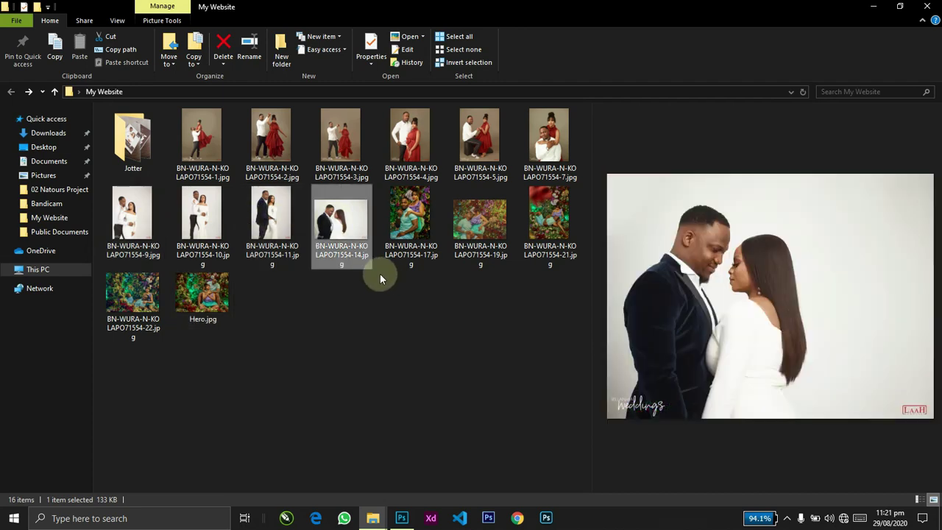
drag(342, 228, 492, 238)
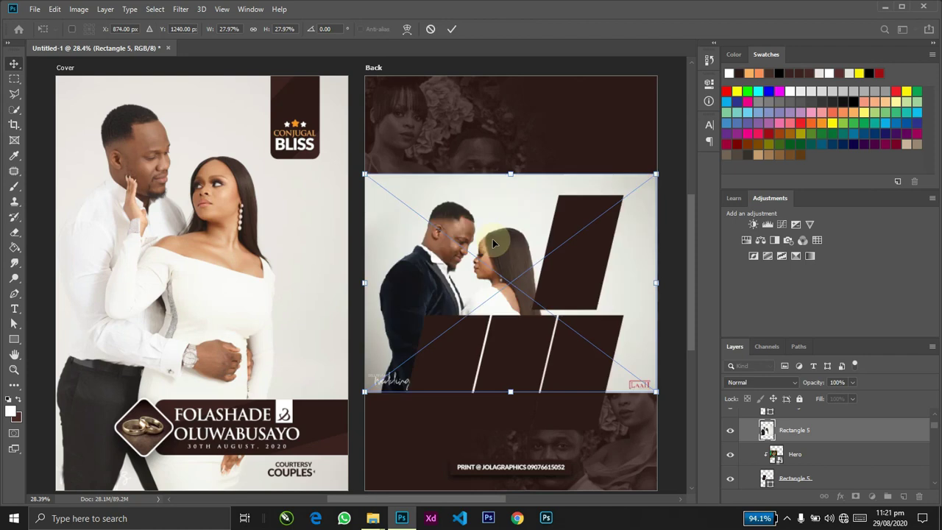
Step: Place the suit photo (BN-WURA-N-KOLAPO71554-14) and scale it to about 18% inside the centre frame
key(Return)
key(ctrl+t)
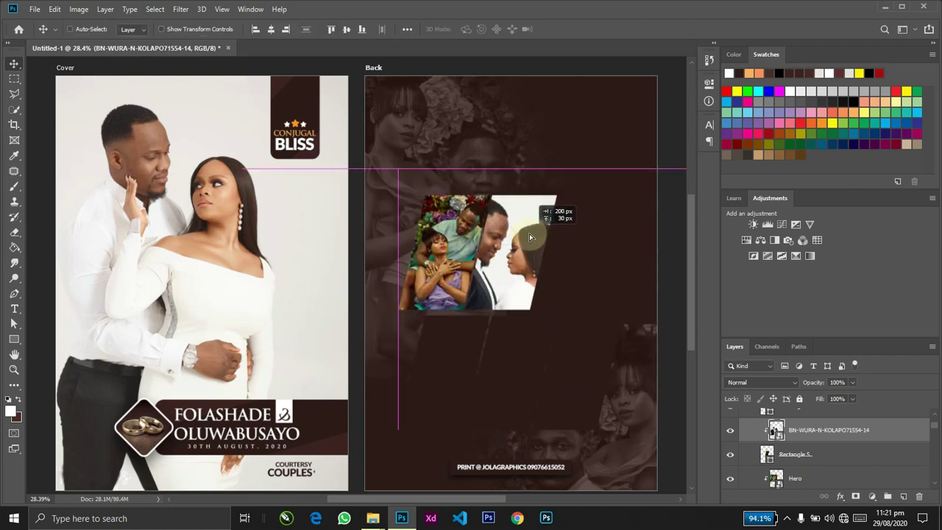
drag(397, 386, 443, 355)
drag(493, 300, 498, 278)
drag(645, 327, 615, 307)
drag(517, 246, 489, 237)
drag(456, 186, 460, 189)
key(Return)
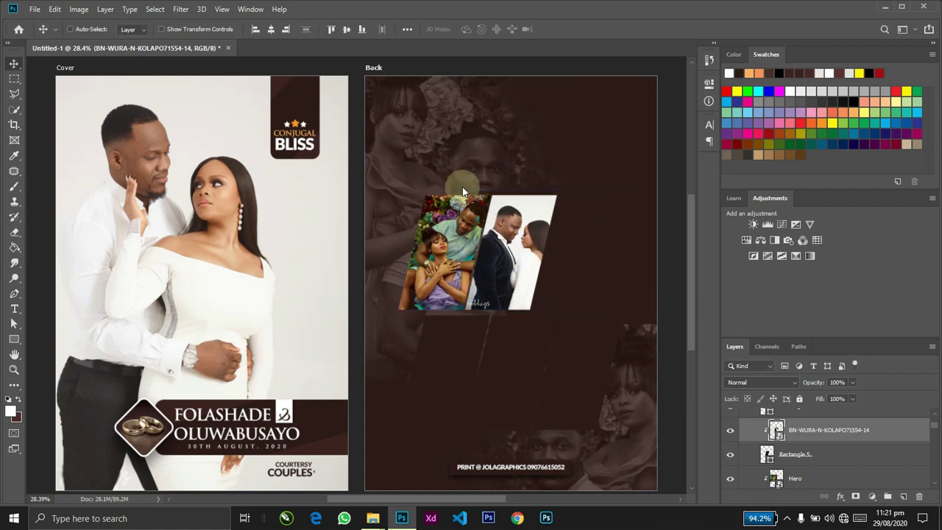
Step: Bring the red dress photo (-7) into the third frame, clip it and scale it to about 26%
ctrl+click(594, 228)
key(alt+Tab)
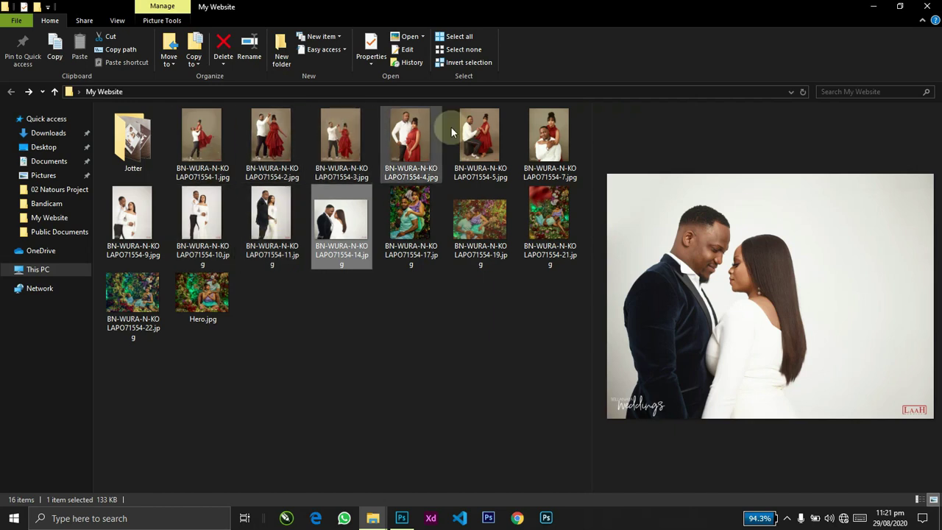
drag(548, 136, 580, 277)
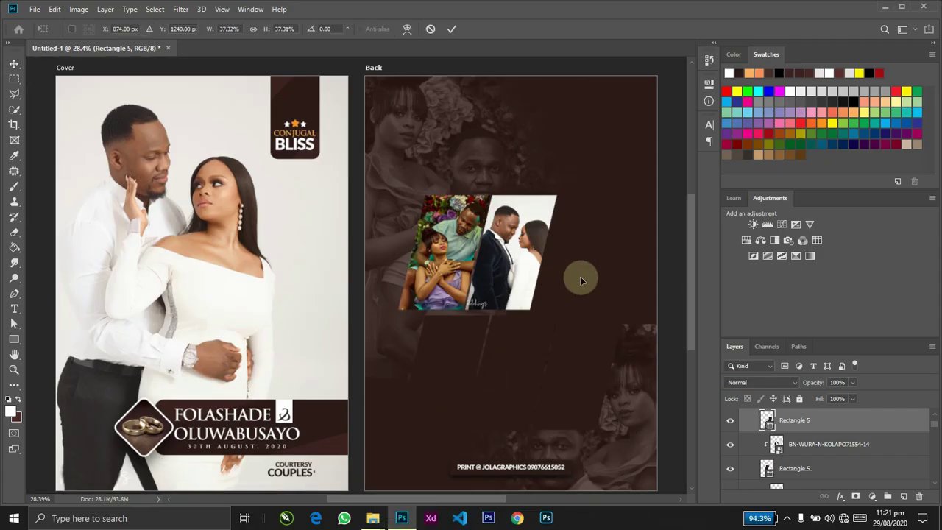
key(Return)
key(ctrl+alt+g)
key(ctrl+t)
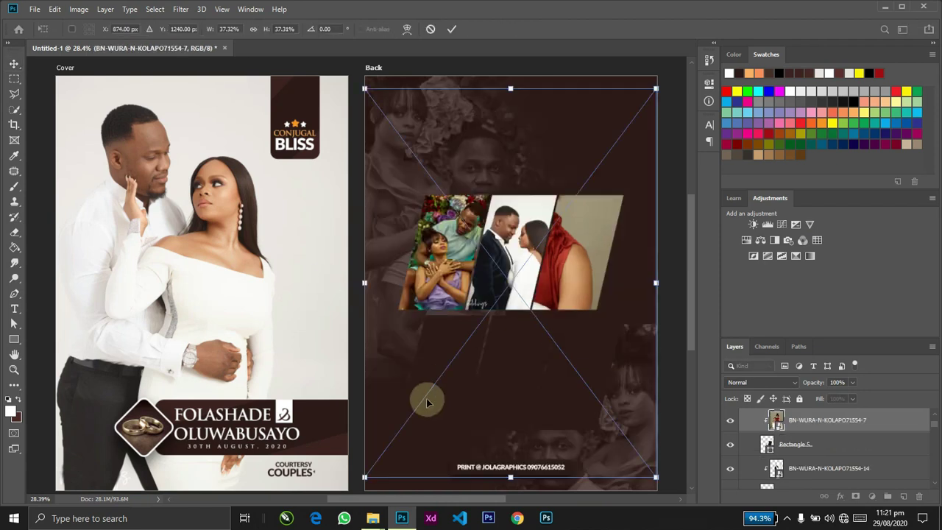
drag(362, 475, 640, 338)
key(Return)
Step: Rotate the red dress photo slightly to sit properly in the third frame
key(ctrl+t)
key(Return)
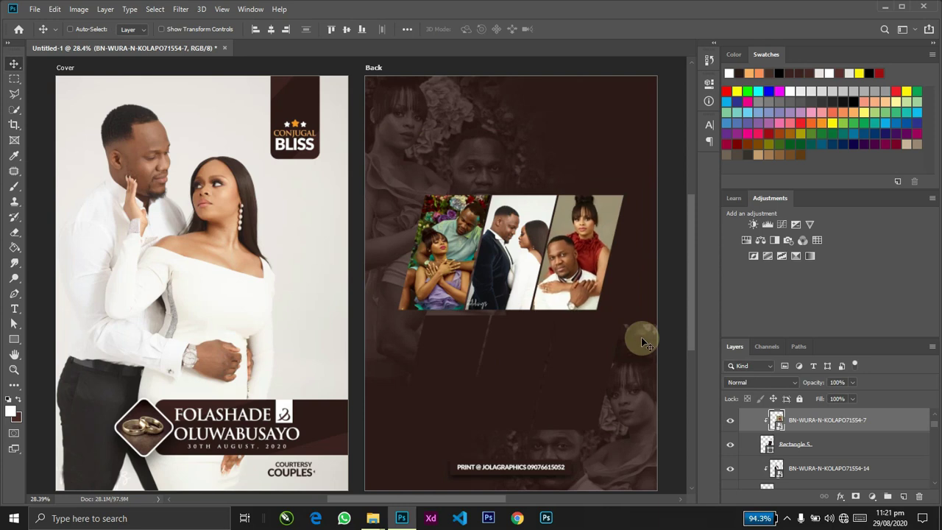
key(ctrl+t)
drag(641, 340, 640, 357)
key(Return)
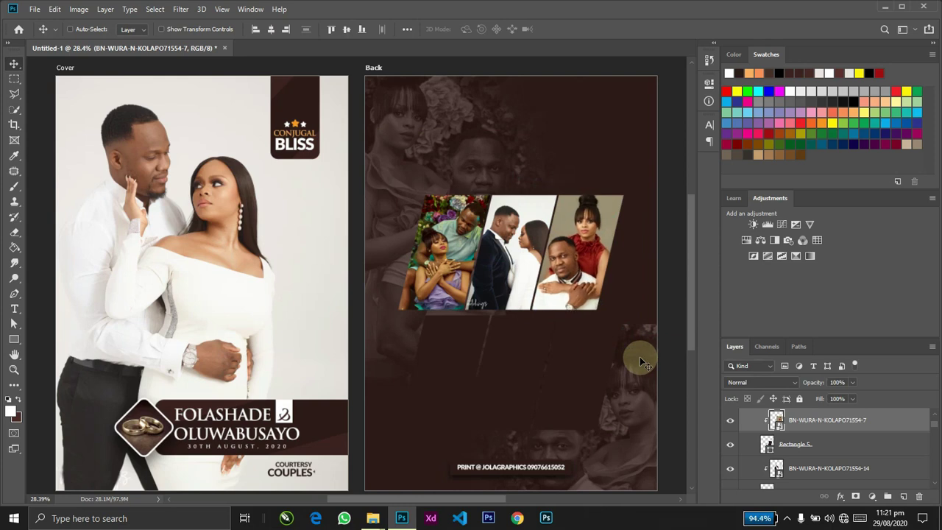
ctrl+click(446, 372)
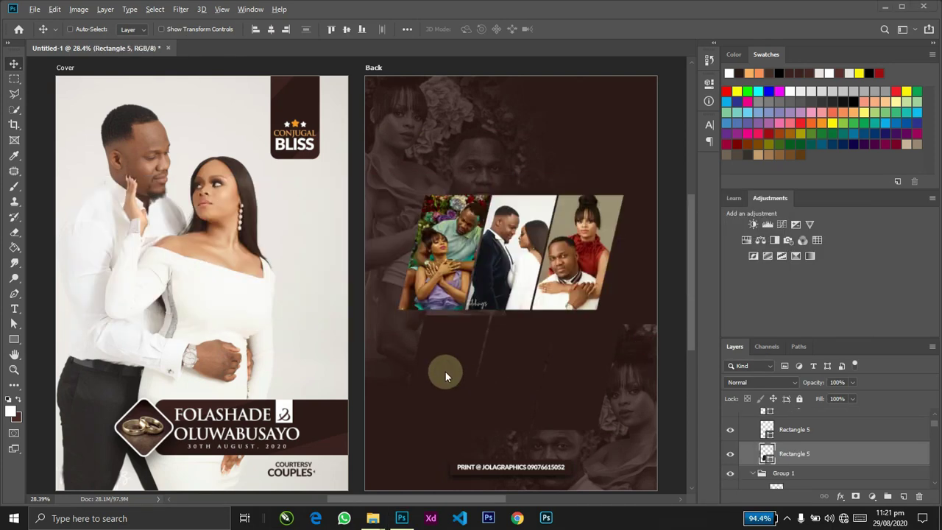
Step: Drag the first couple photo (BN-WURA-N-KOLAPO71554-1) from the folder into the poster
key(alt+Tab)
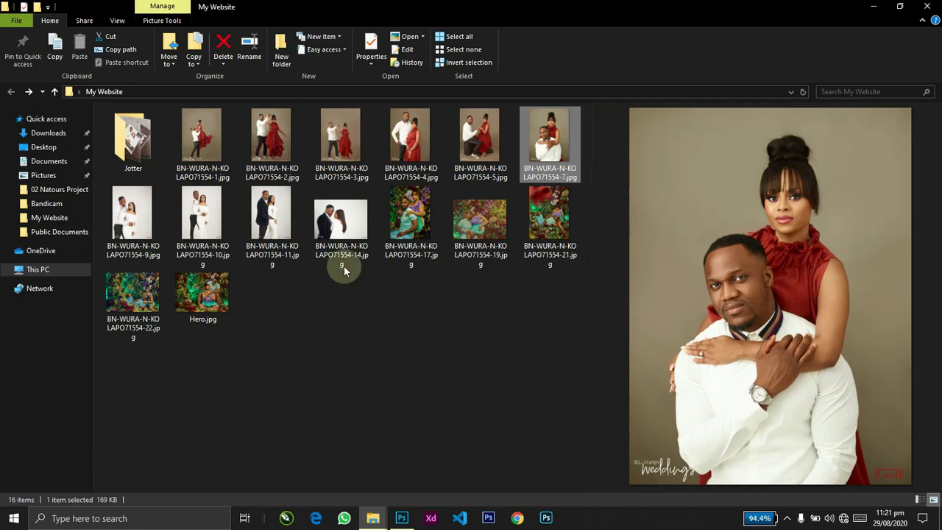
click(209, 159)
key(alt+Tab)
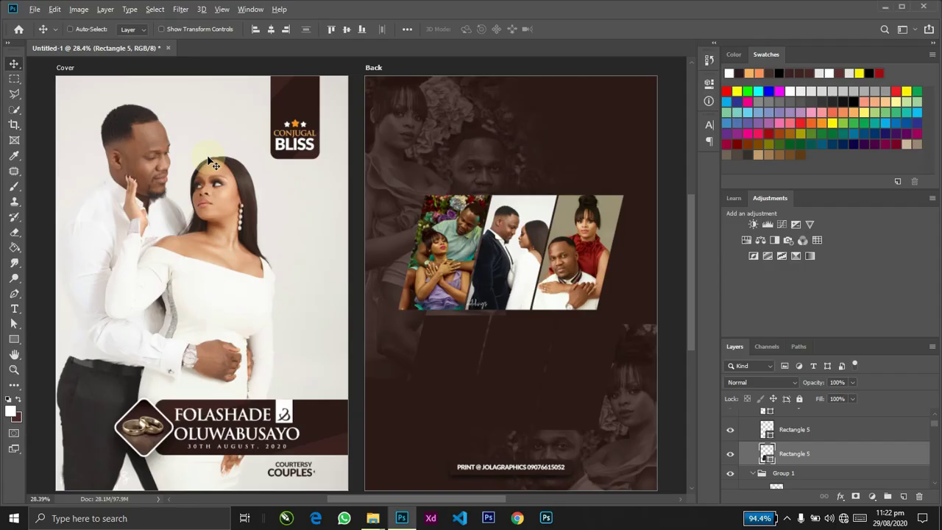
key(alt+Tab)
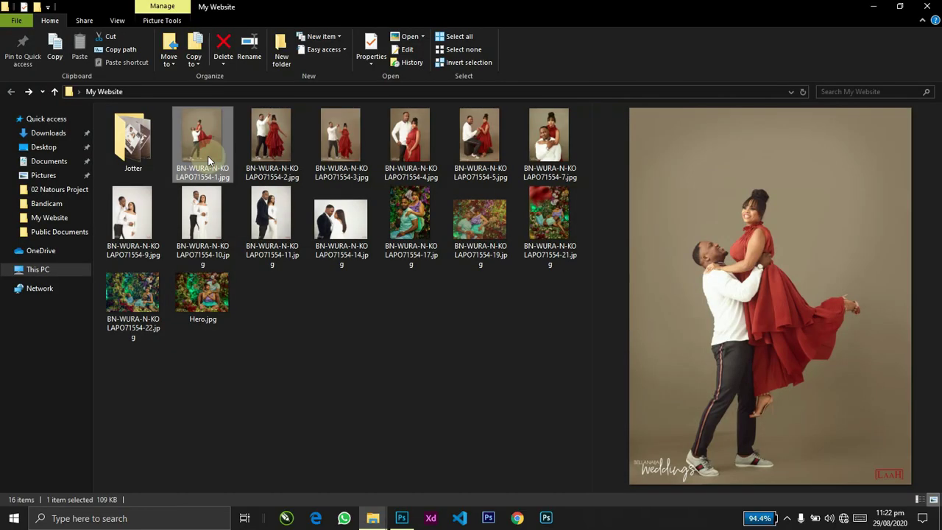
drag(200, 151, 430, 435)
Step: Clip the photo into the first lower-row frame and shrink it to about 27%
key(Return)
key(ctrl+alt+g)
key(ctrl+t)
drag(634, 144, 564, 255)
mouse_move(438, 371)
mouse_down()
mouse_move(478, 387)
mouse_move(441, 359)
mouse_move(452, 361)
mouse_up()
drag(579, 239, 545, 269)
key(Return)
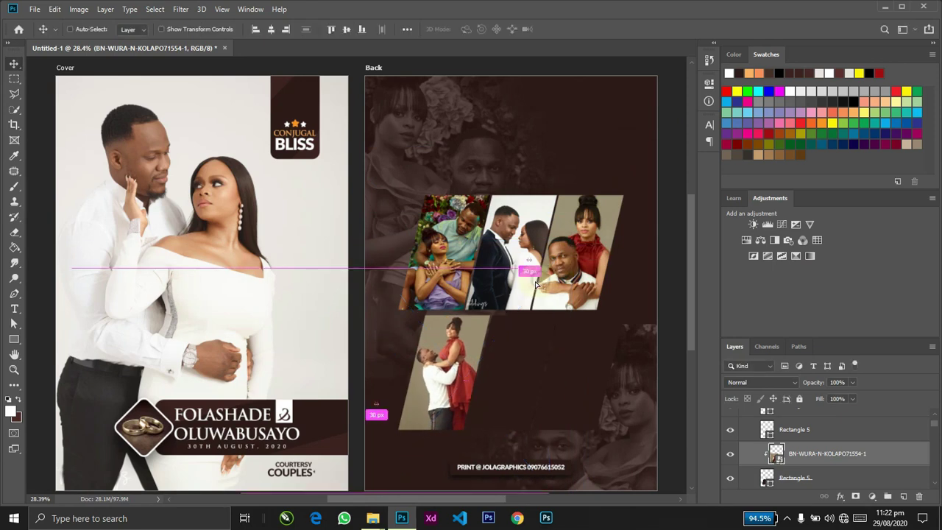
Step: Flip the lower photo horizontally and nudge it into position within its frame
key(ctrl+t)
right_click(447, 358)
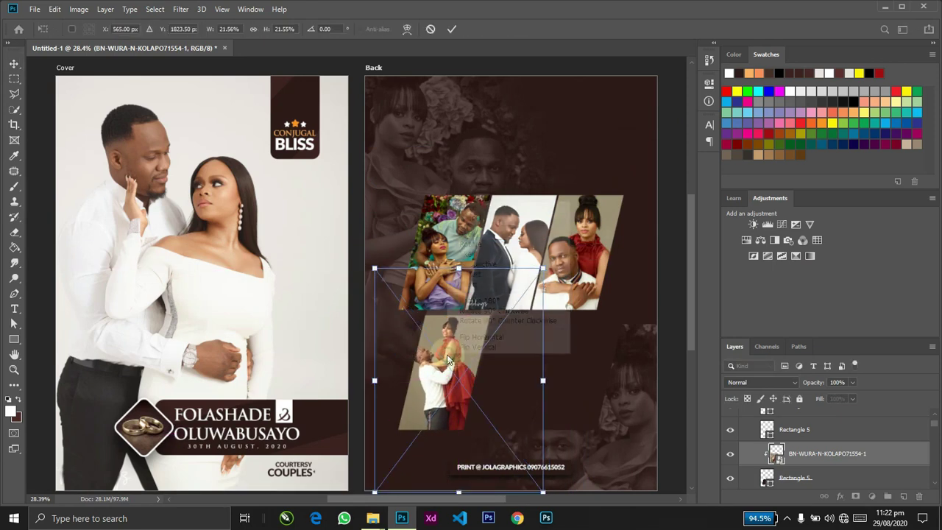
click(500, 338)
key(Return)
drag(499, 336, 471, 341)
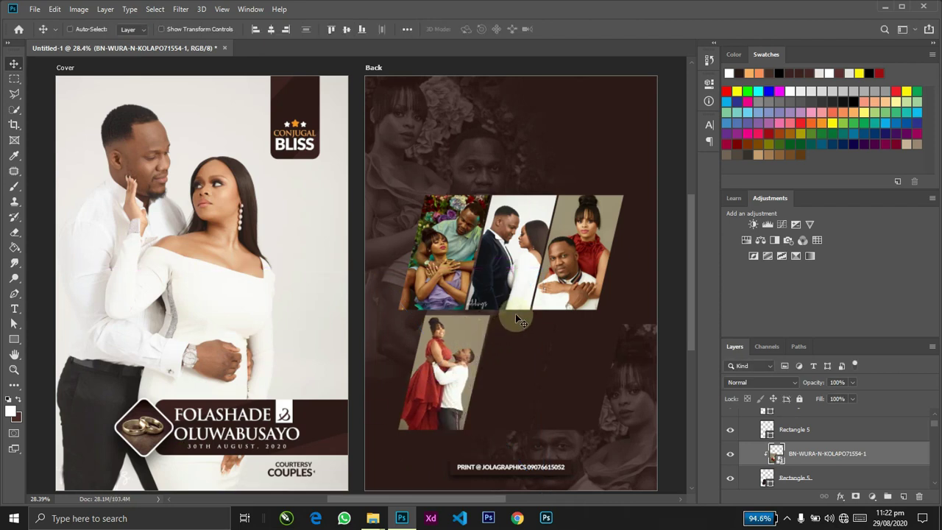
key(shift+Right)
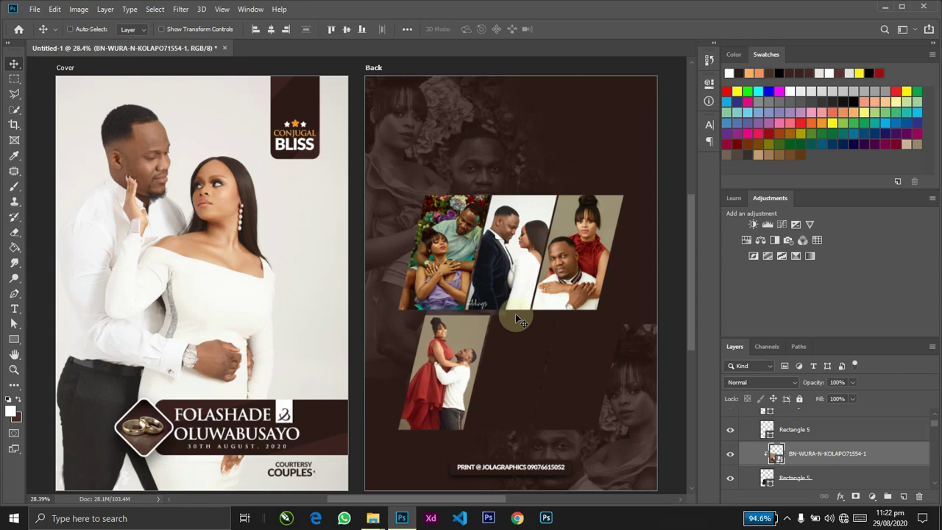
key(ctrl+t)
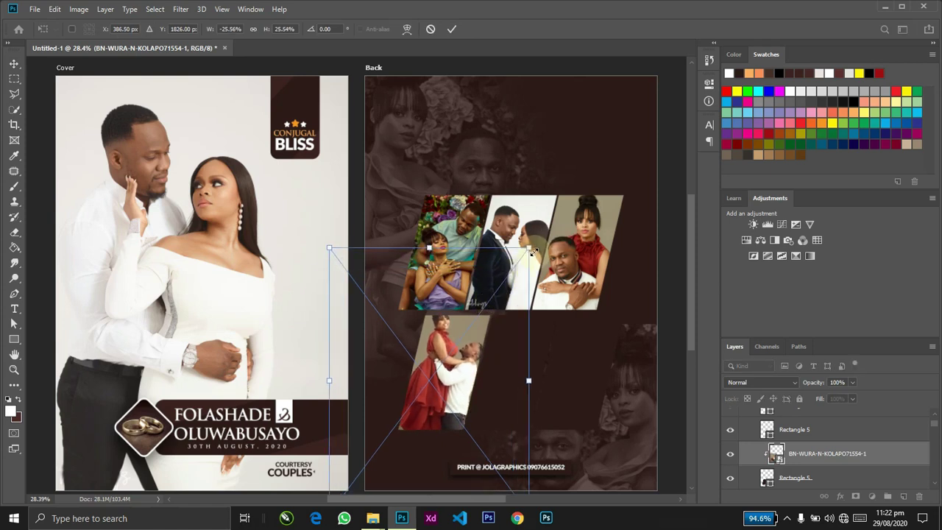
key(Return)
key(shift+Left)
key(shift+Left)
key(shift+Left)
key(shift+Left)
key(shift+Left)
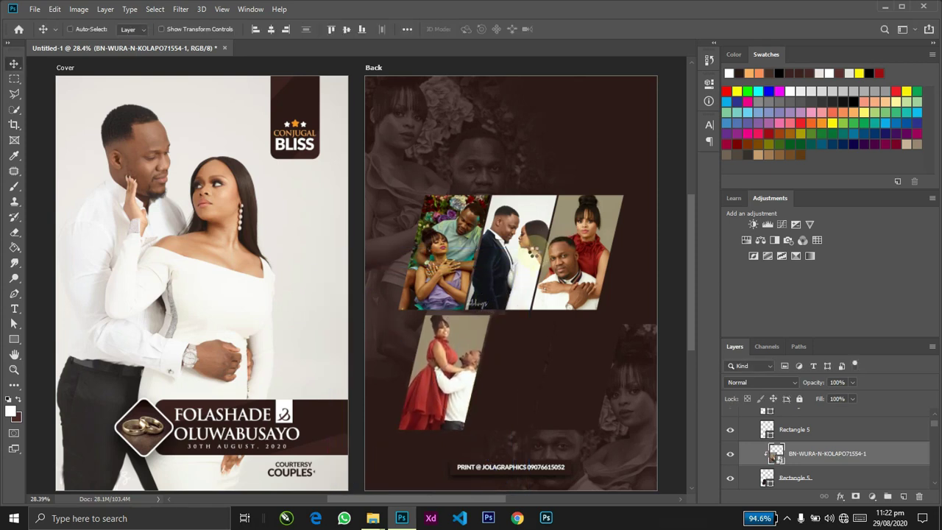
key(shift+Left)
key(shift+Left)
key(shift+Left)
key(shift+Left)
key(shift+Left)
key(shift+Left)
key(shift+Left)
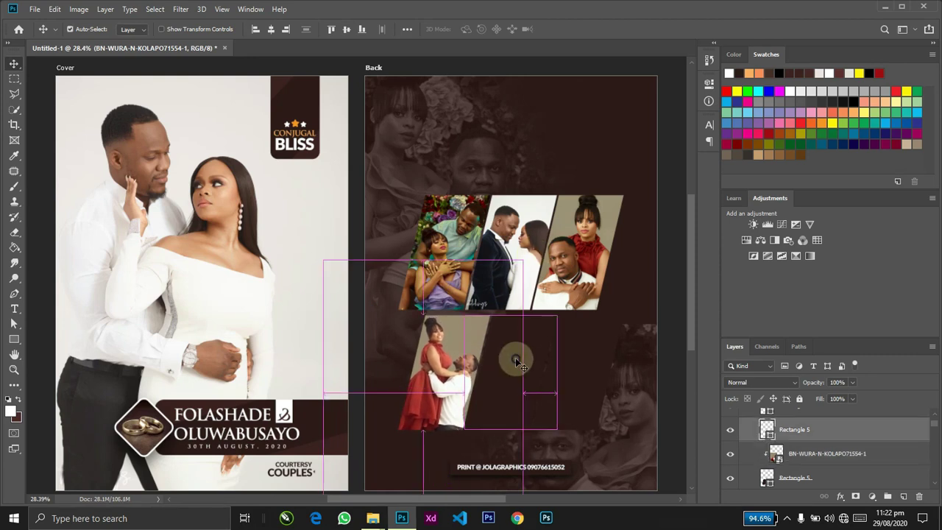
Step: Preview photos 22, 19 and 21 and drag the floral couple photo into Photoshop
key(alt+Tab)
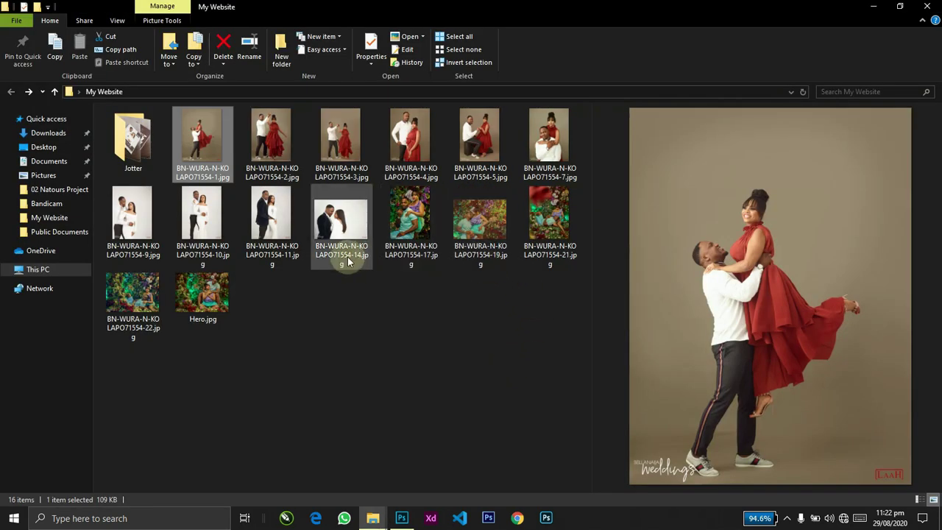
click(134, 312)
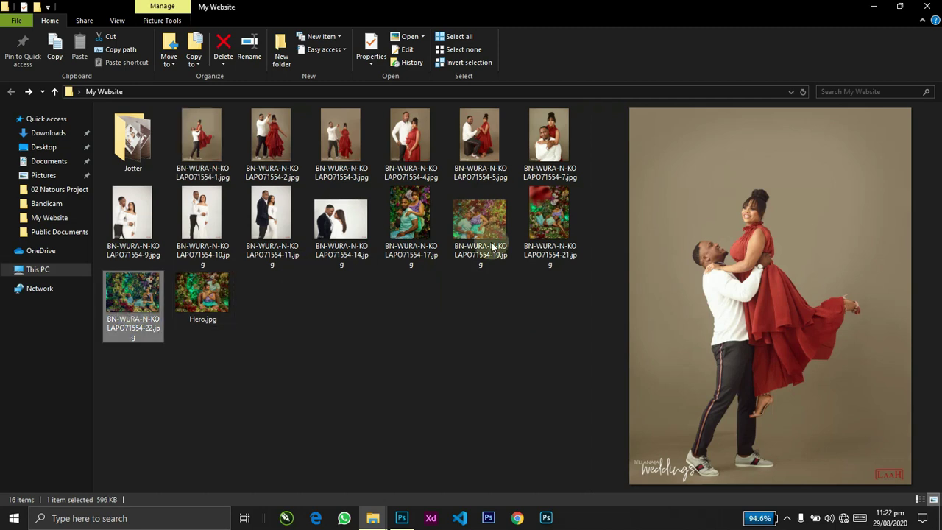
click(492, 220)
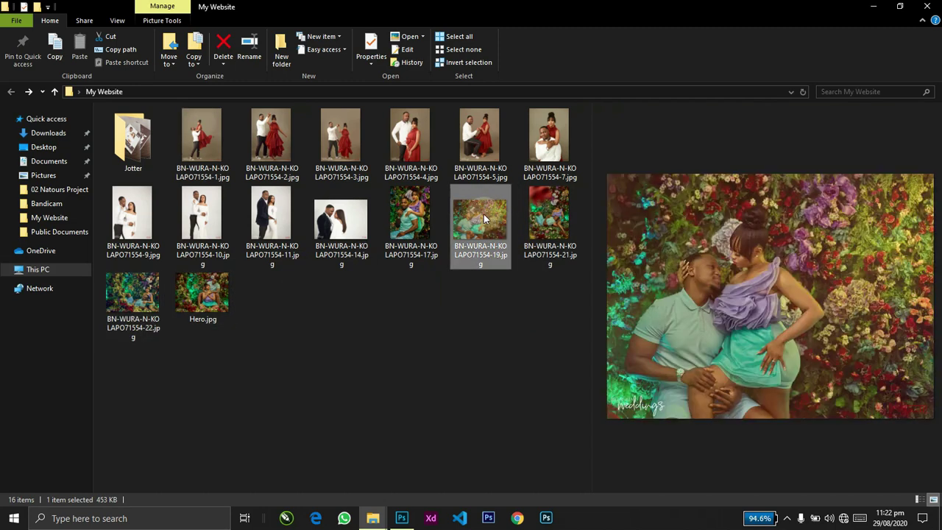
click(547, 216)
drag(491, 223, 576, 419)
Step: Place the floral photo, clip it into the second lower frame and shrink it to fit
key(Return)
key(ctrl+alt+g)
key(ctrl+t)
drag(375, 236, 419, 269)
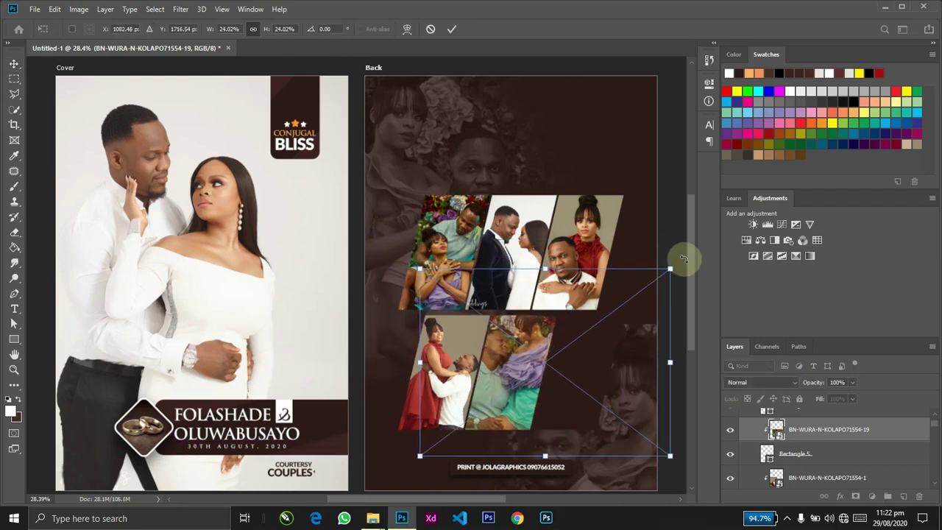
drag(668, 267, 649, 277)
key(Return)
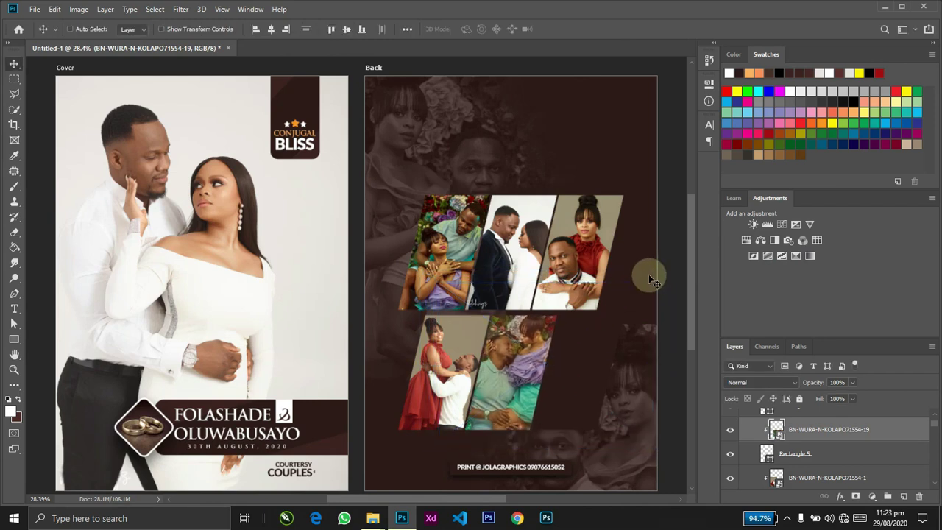
ctrl+click(588, 357)
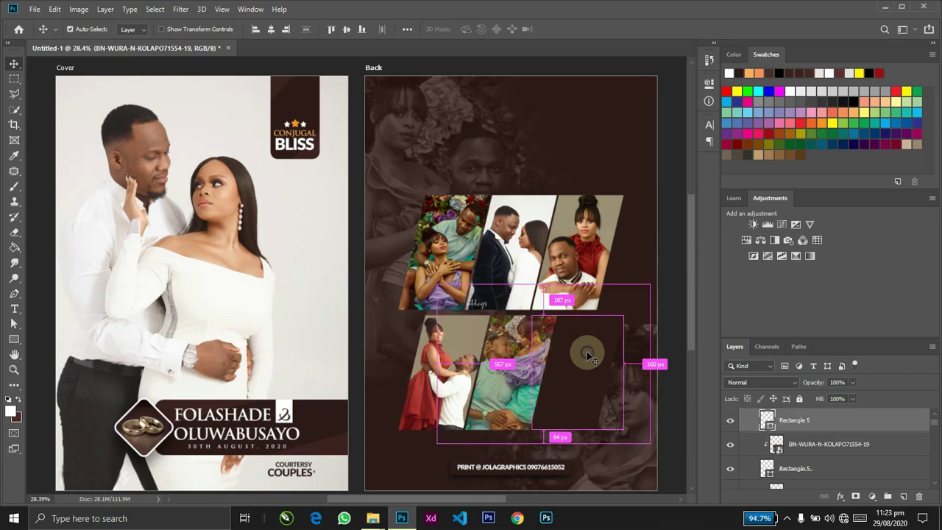
Step: Place photo 11 from the wedding folder and clip it into the third lower-row frame
key(alt+Tab)
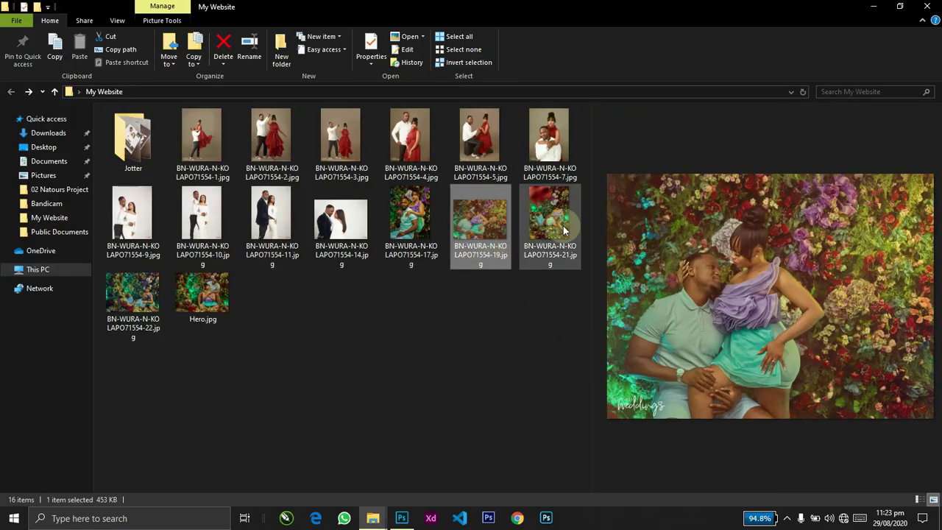
click(269, 226)
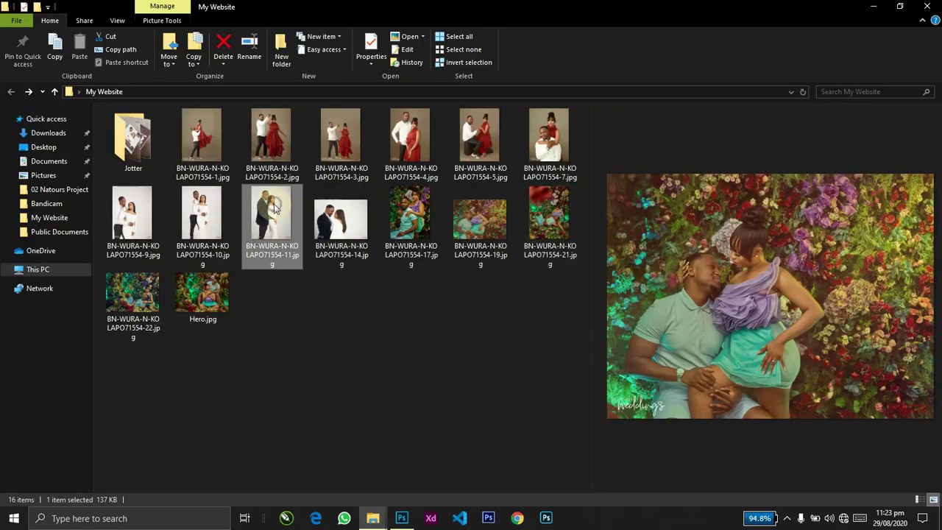
drag(269, 227, 509, 390)
key(Return)
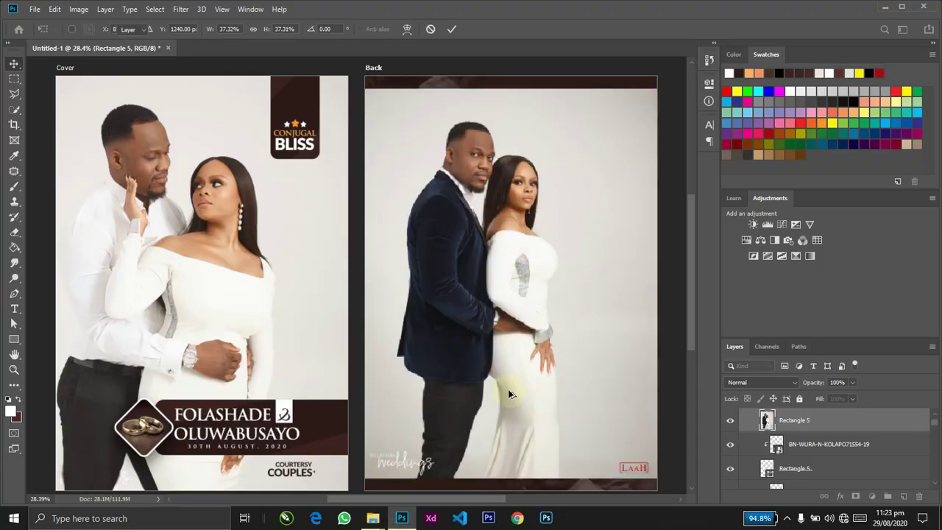
key(ctrl+alt+g)
Step: Scale the couple photo down and move it over the third frame
key(ctrl+t)
drag(508, 390, 629, 431)
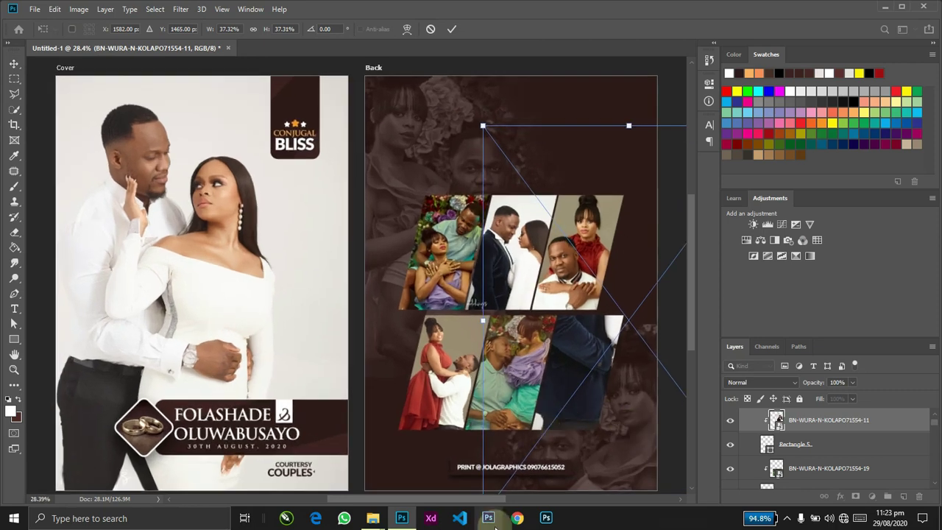
drag(482, 126, 620, 241)
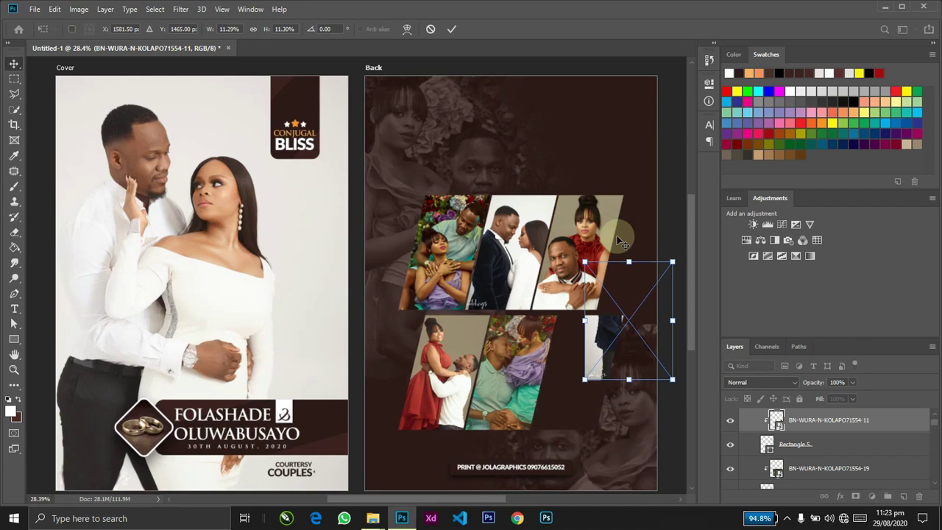
key(Return)
drag(640, 298, 533, 320)
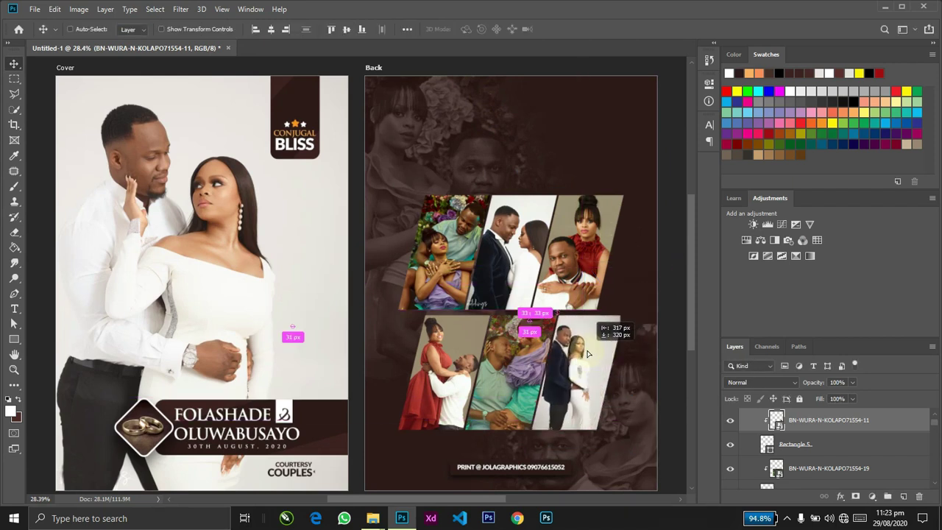
Step: Enlarge the photo slightly and flip it horizontally
key(ctrl+t)
drag(627, 305, 638, 291)
right_click(586, 342)
click(616, 477)
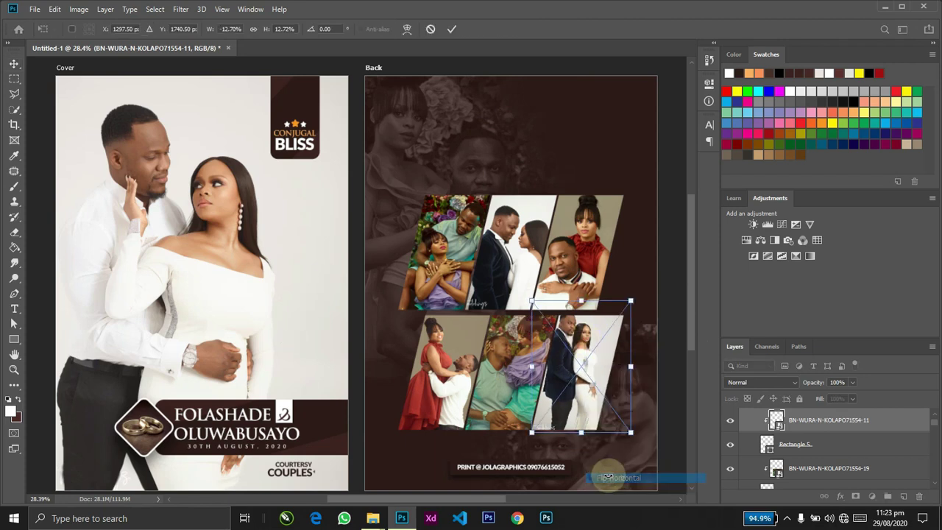
key(Return)
Step: Nudge the mirrored photo down inside its frame, then raise the print credit text slightly
drag(623, 446, 623, 452)
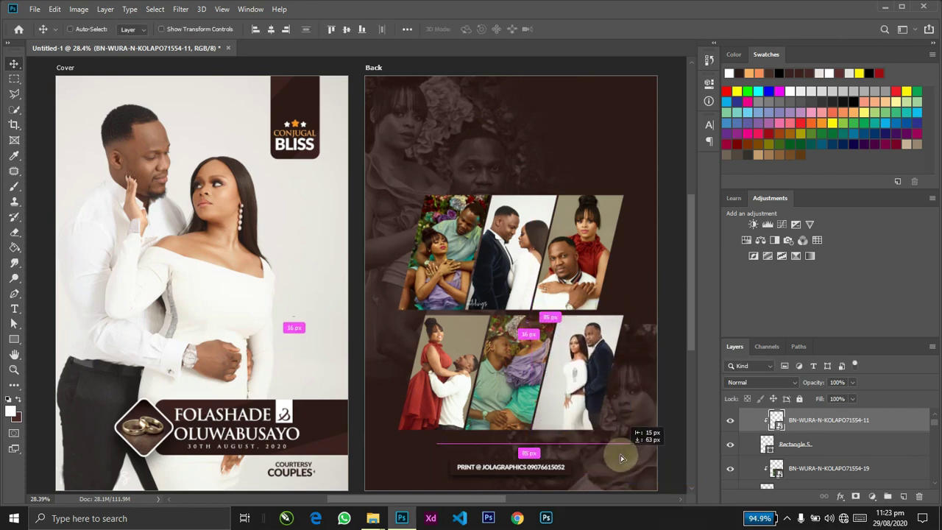
key(ctrl+t)
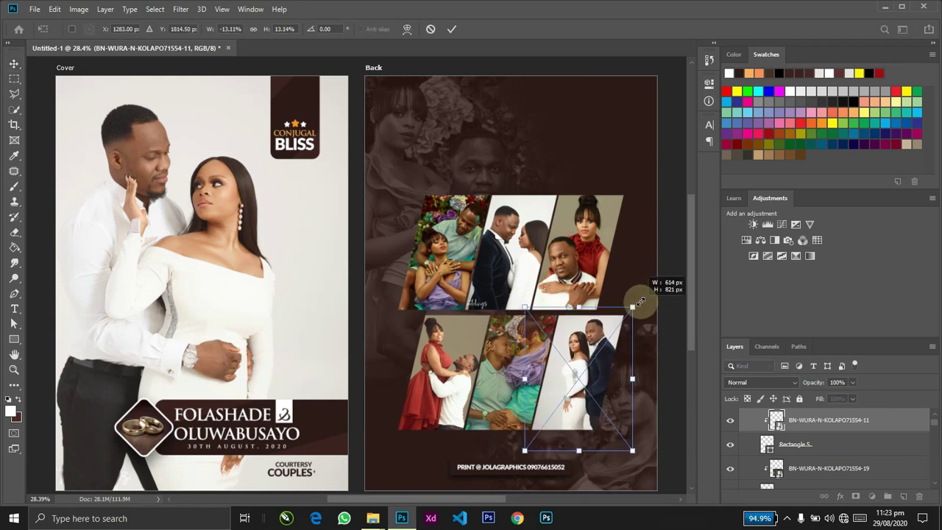
key(Return)
drag(637, 301, 640, 315)
key(Down)
key(Down)
key(Down)
key(Down)
key(Down)
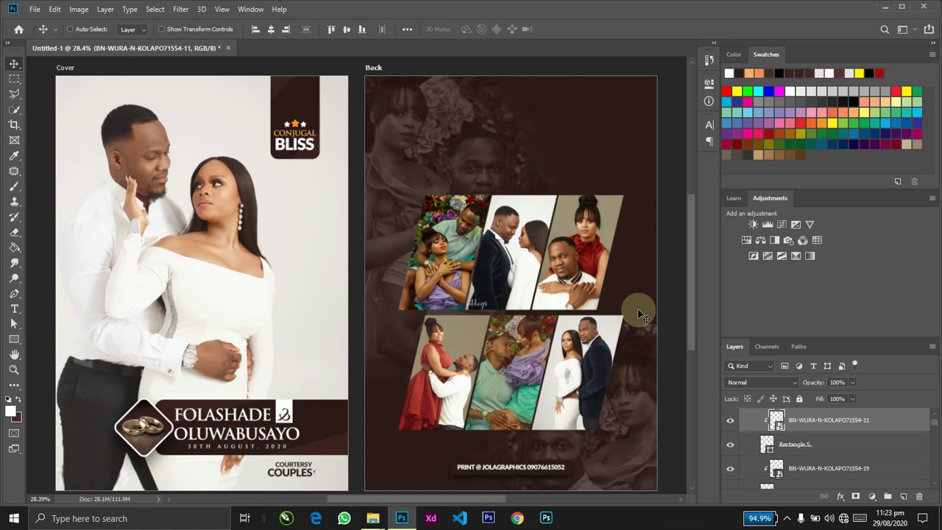
key(Down)
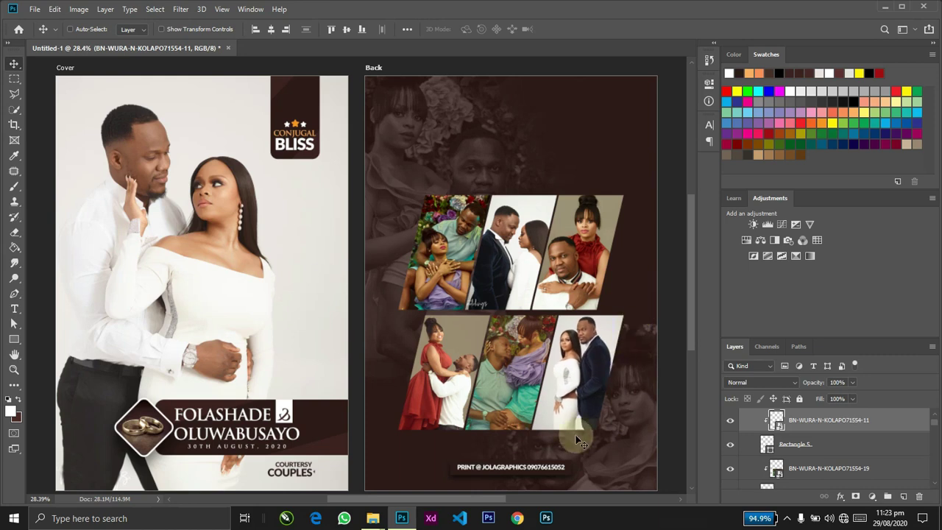
ctrl+click(571, 469)
key(Up)
key(Up)
key(Up)
key(Up)
key(Up)
key(Up)
key(Up)
key(Up)
key(Up)
key(Up)
key(Up)
key(Up)
key(Up)
key(Up)
key(Up)
key(Up)
key(Up)
key(Up)
key(Up)
key(Up)
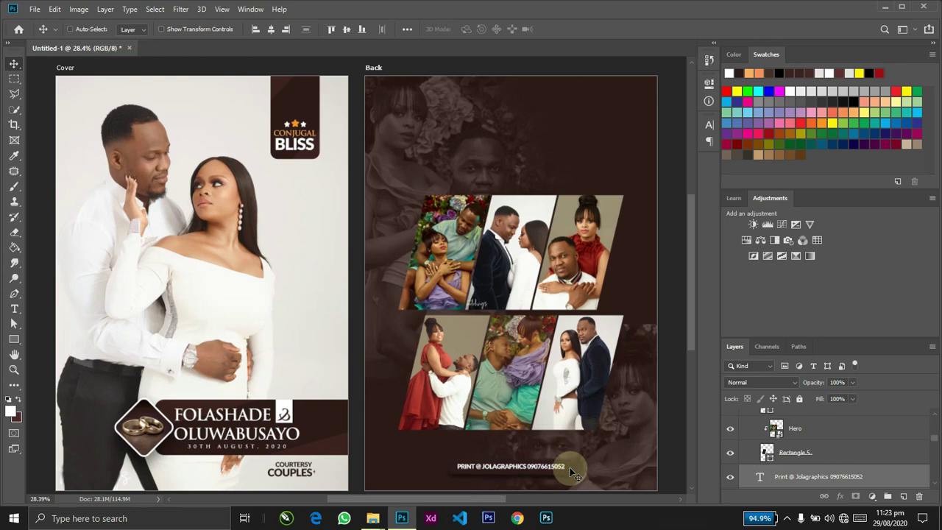
Step: Lower the print credit text a touch, zoom out to both artboards, and dismiss the save dialog
key(Down)
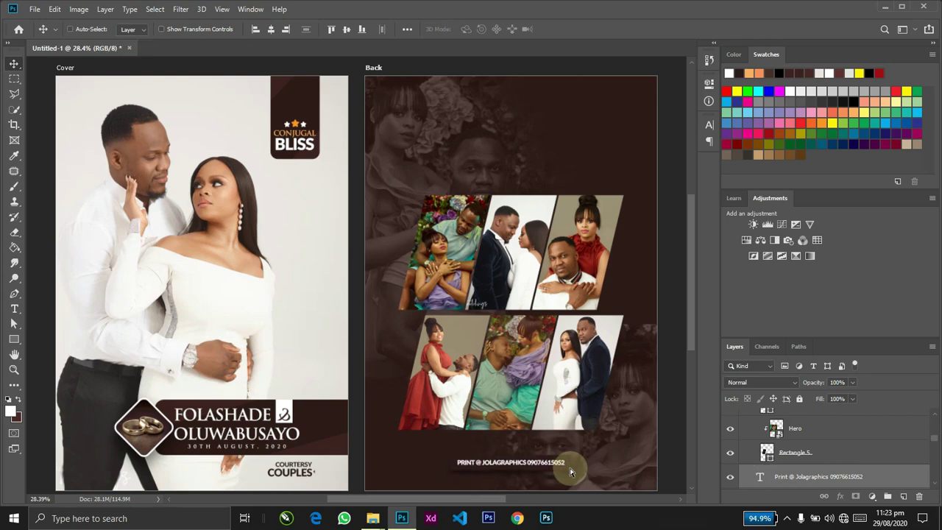
key(ctrl+minus)
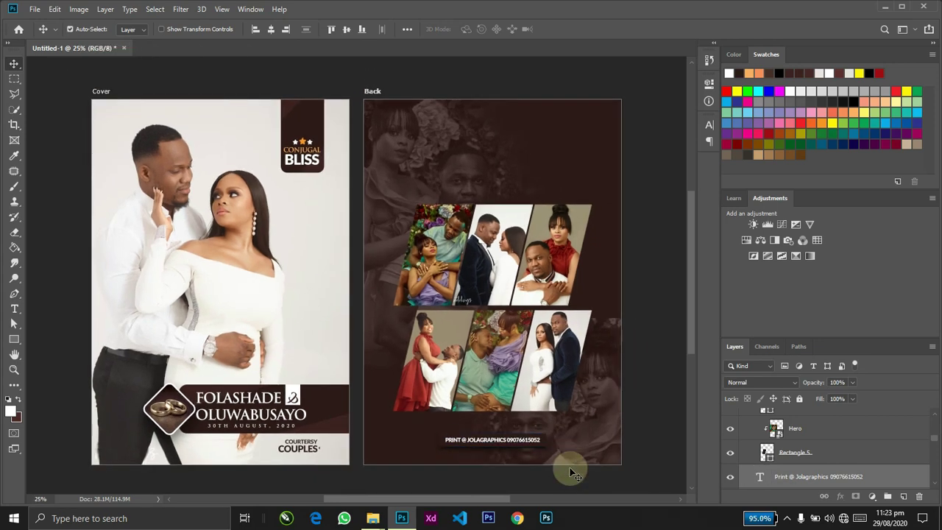
key(ctrl+s)
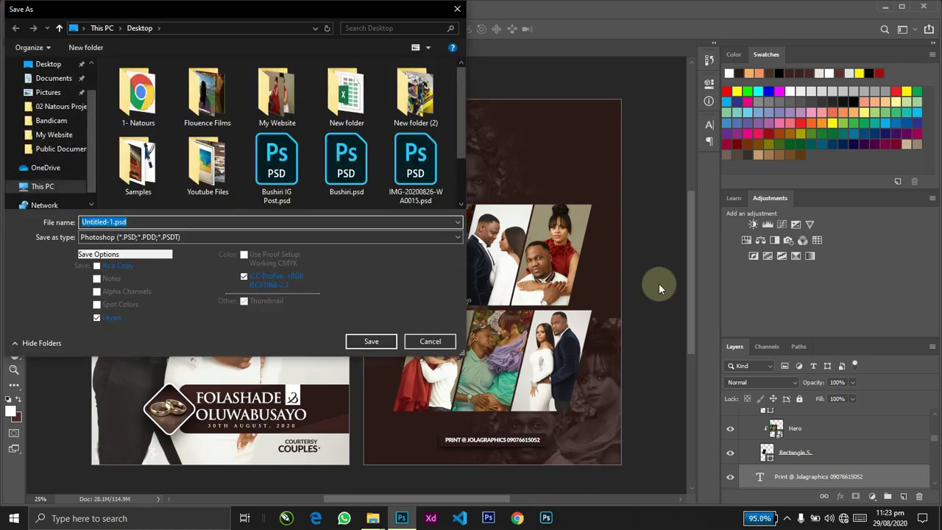
key(Escape)
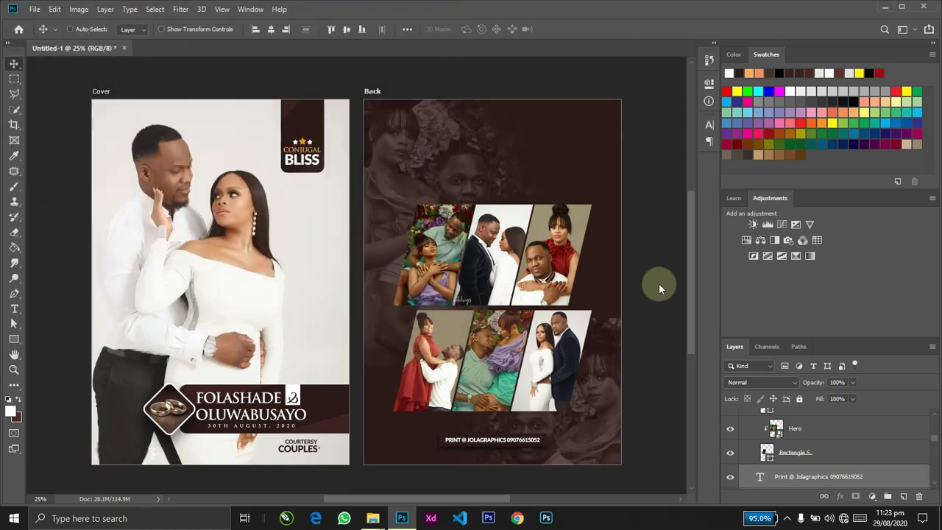
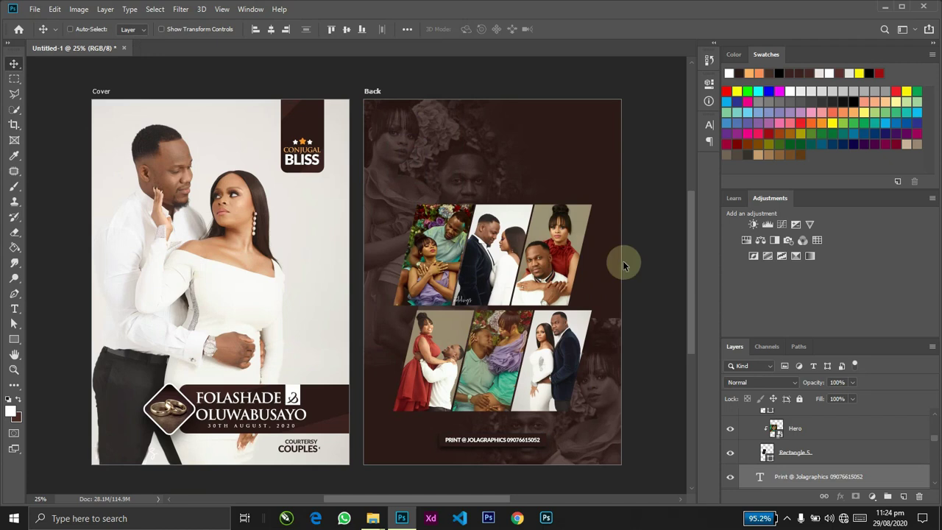
Step: From the Save As dialog, create a Wedding Jotters folder on the Desktop and open it
key(ctrl+s)
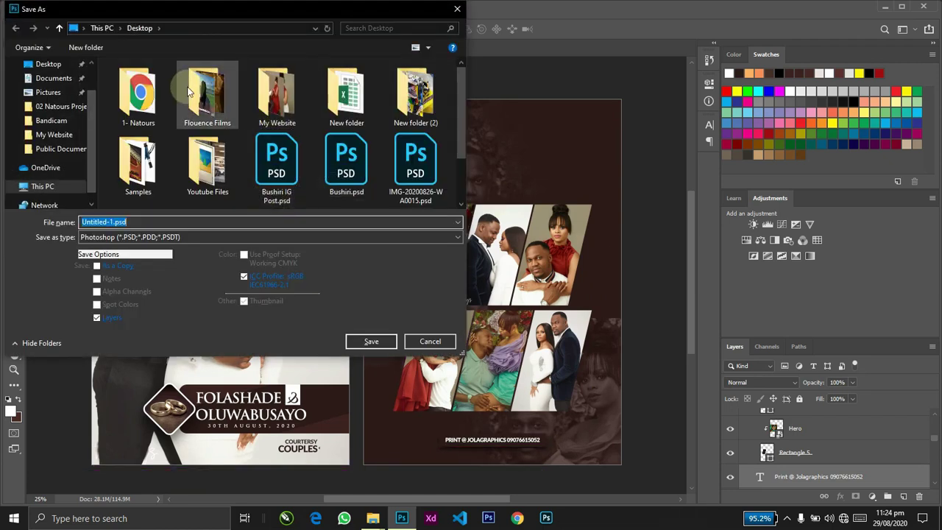
right_click(168, 196)
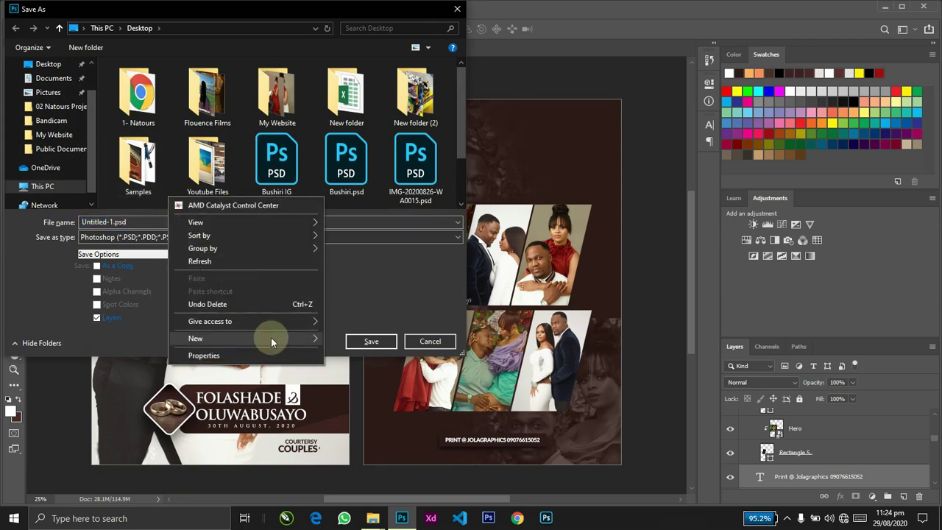
click(271, 337)
click(337, 330)
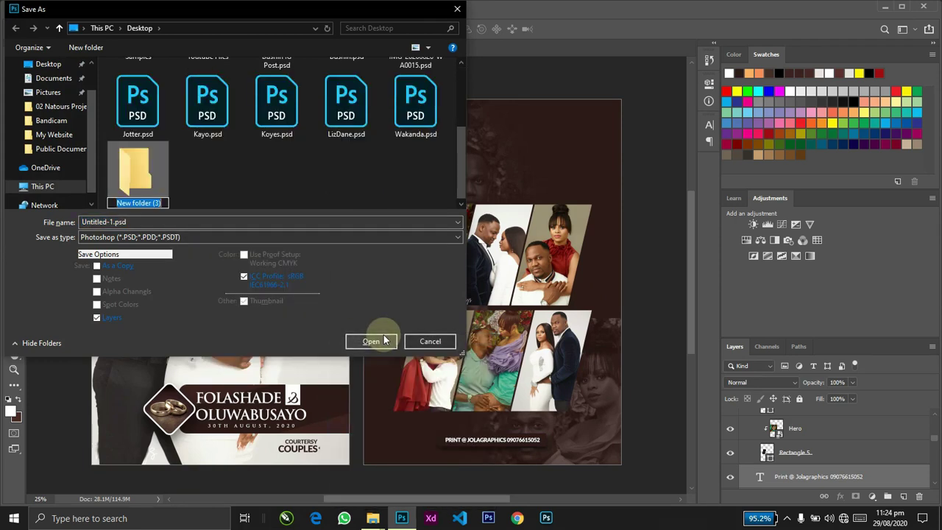
text(Wedding)
click(384, 340)
text(Jotters)
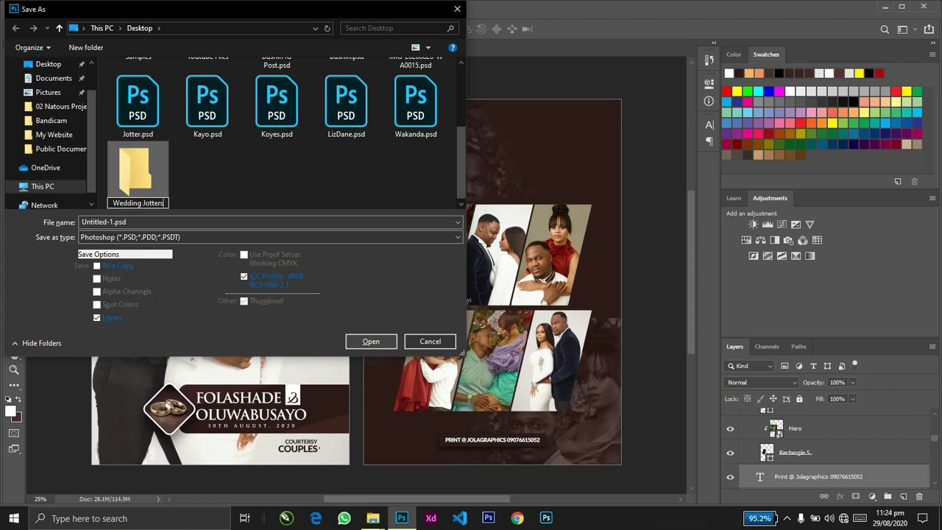
click(371, 340)
Step: Save the design as Jotter 1.psd there, accepting the format options
click(135, 220)
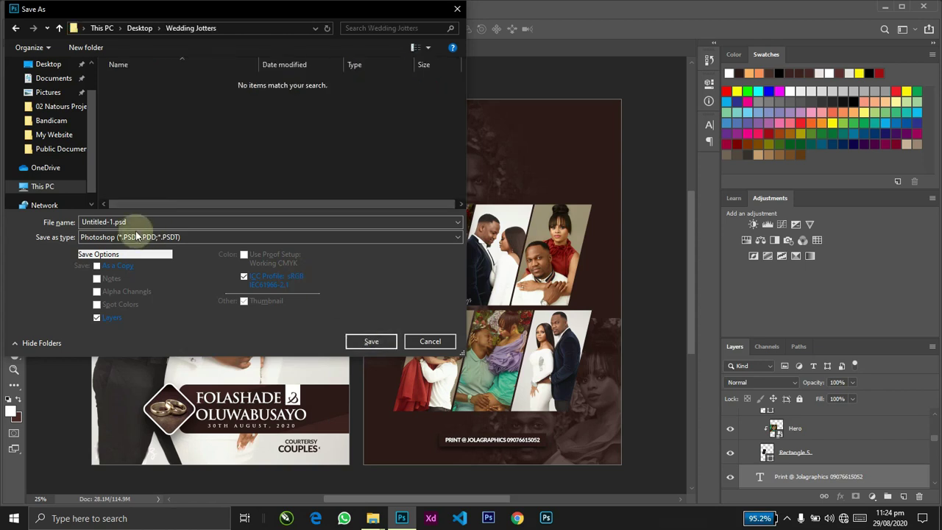
key(ctrl+a)
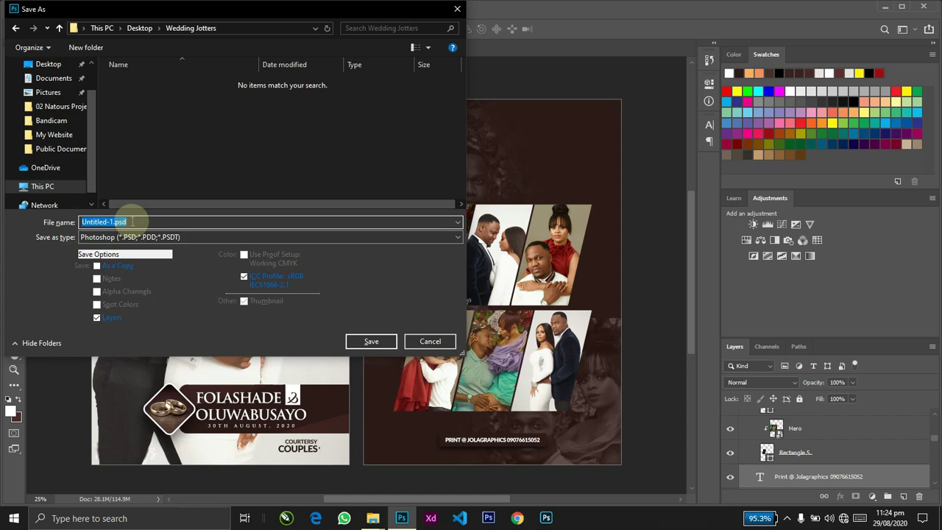
text(Jotter 1)
key(Return)
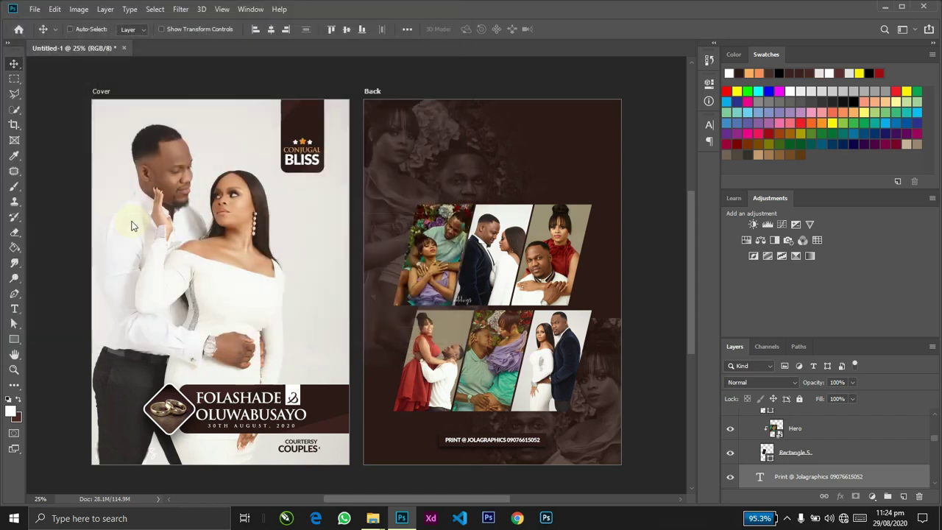
key(Return)
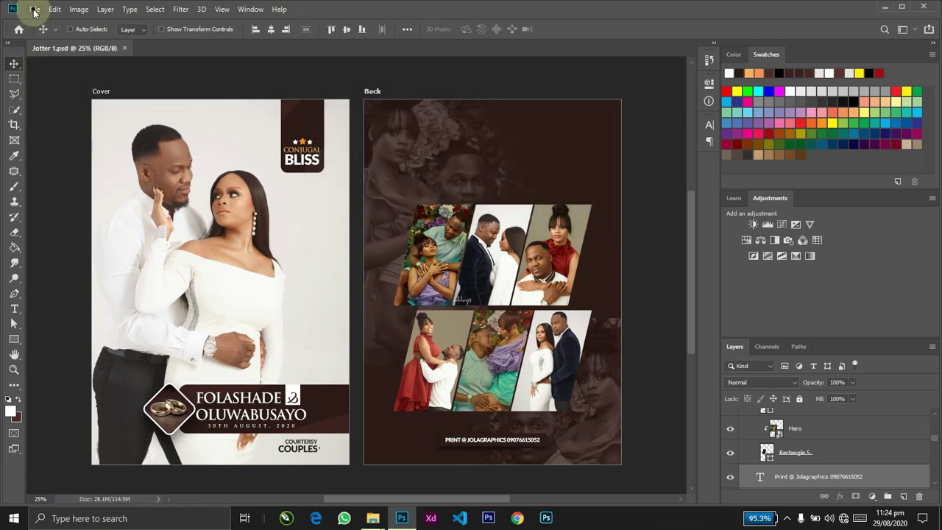
click(34, 12)
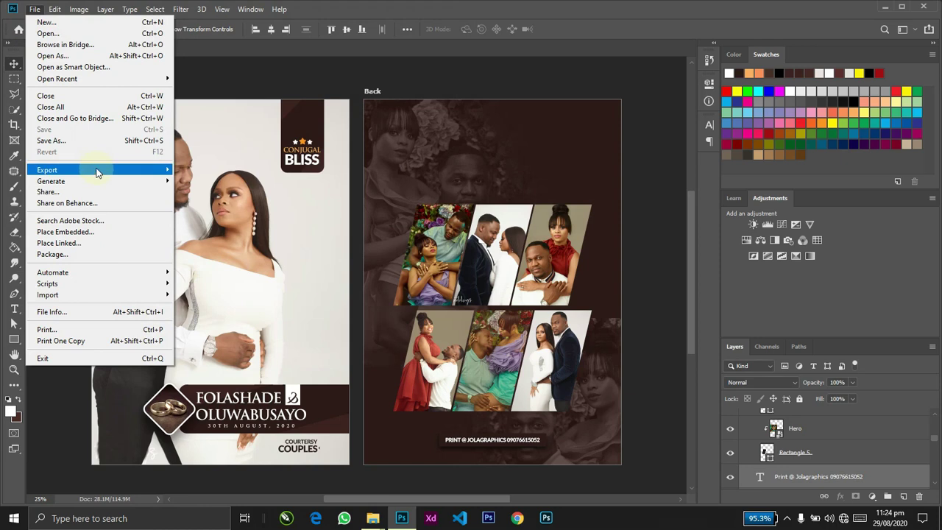
mouse_move(118, 170)
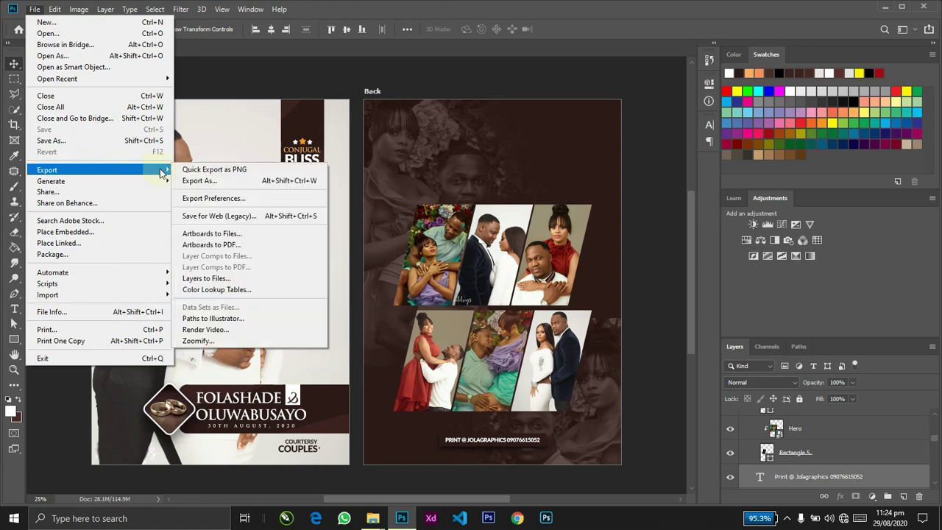
click(267, 217)
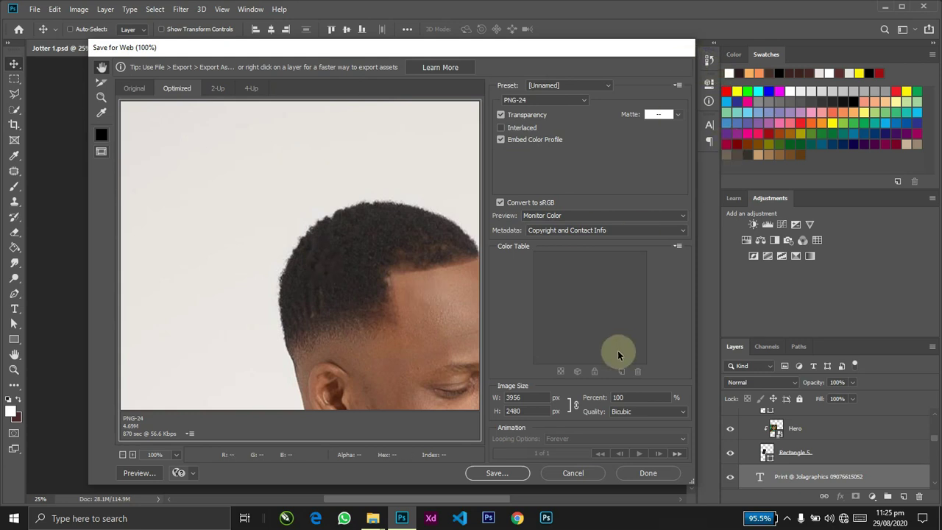
click(569, 470)
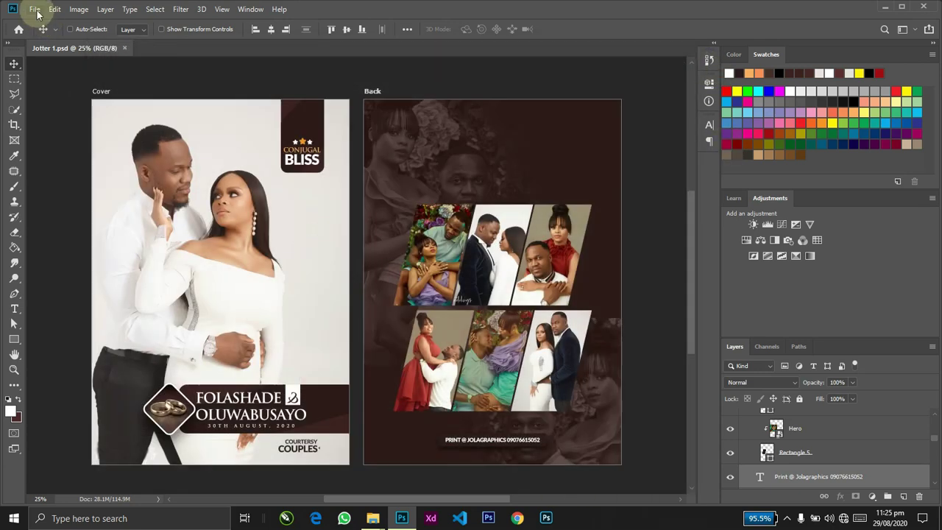
click(35, 10)
Step: In Export As, set both the Back and Cover artboards to JPG format
mouse_move(116, 174)
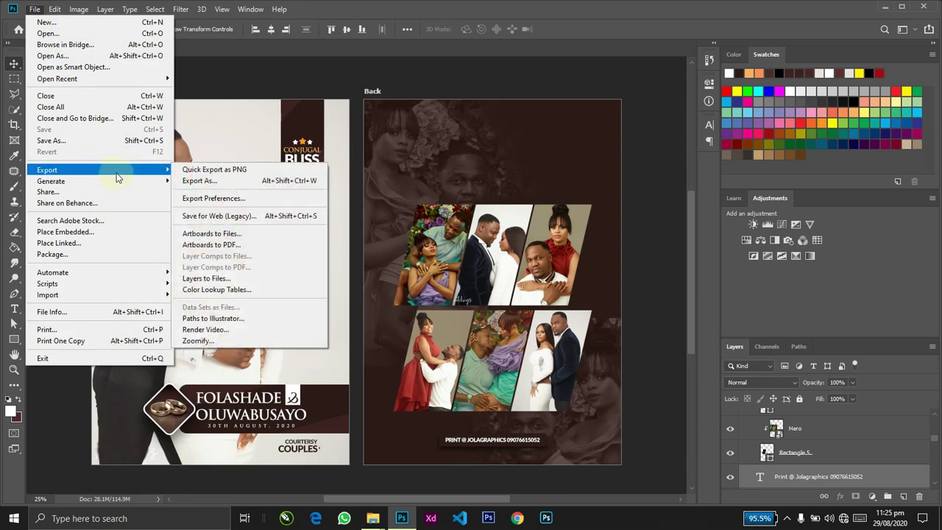
click(227, 181)
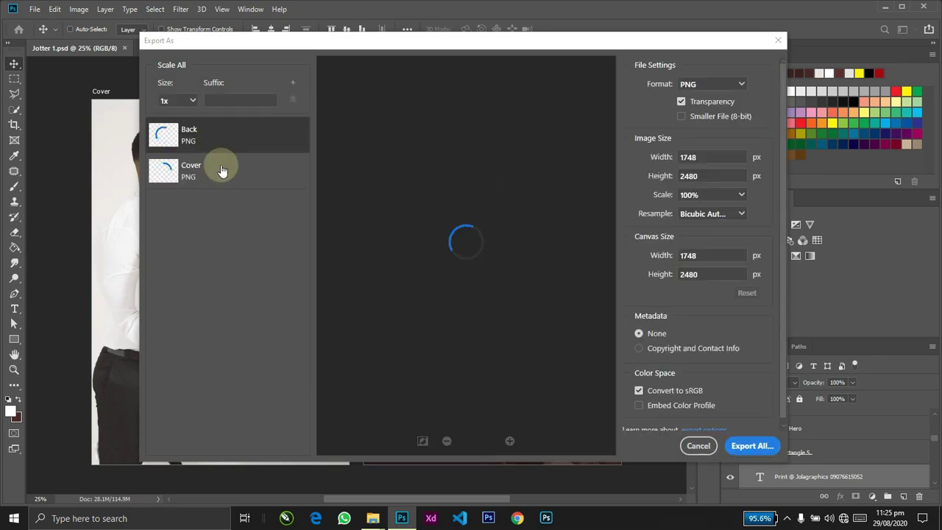
click(689, 89)
click(684, 116)
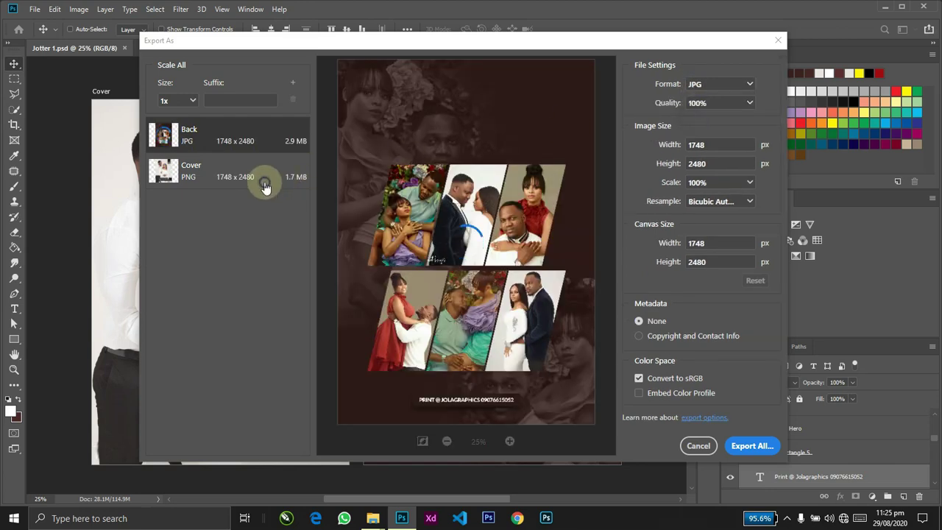
click(265, 186)
click(698, 85)
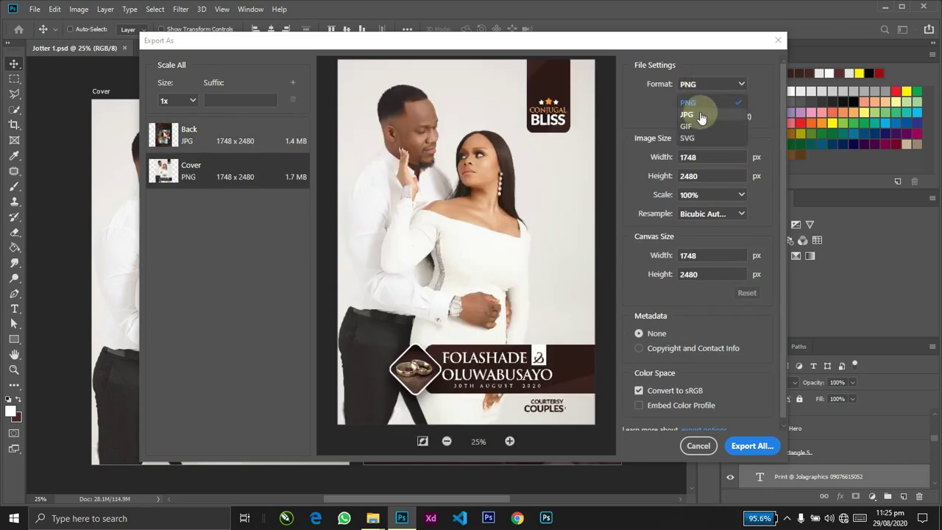
click(686, 115)
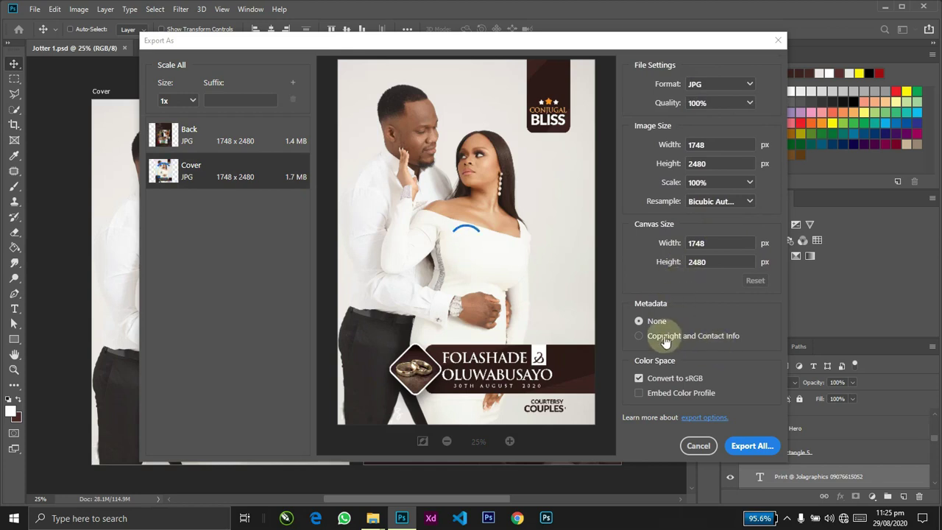
Step: Export all artboards into the Desktop's Wedding Jotters folder
click(752, 445)
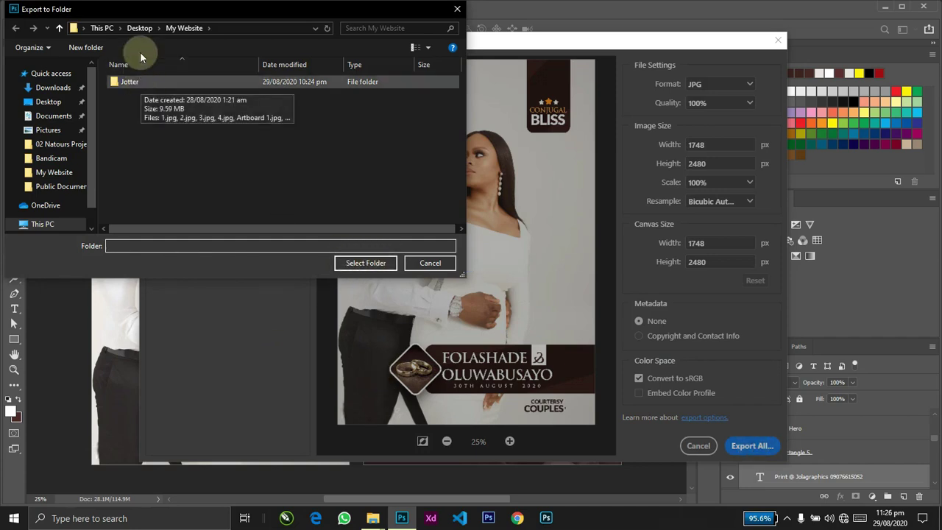
click(135, 28)
double_click(226, 169)
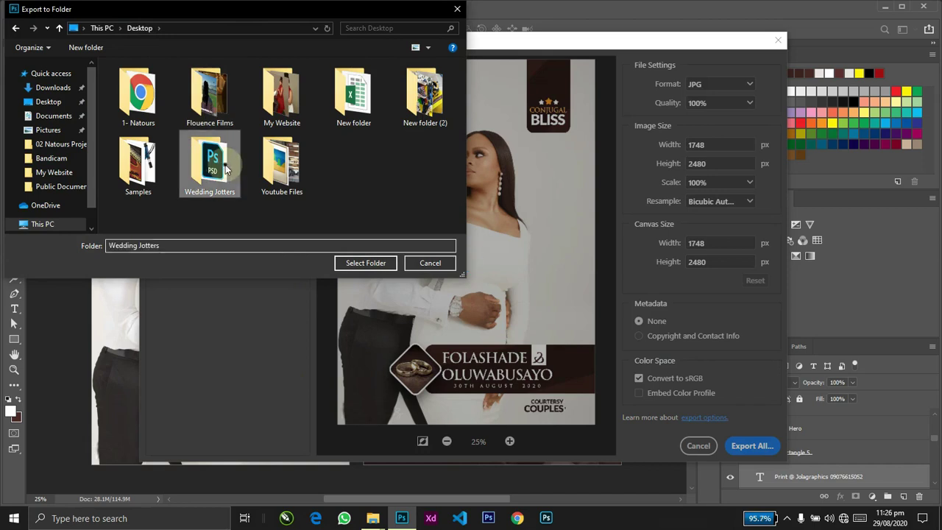
click(371, 263)
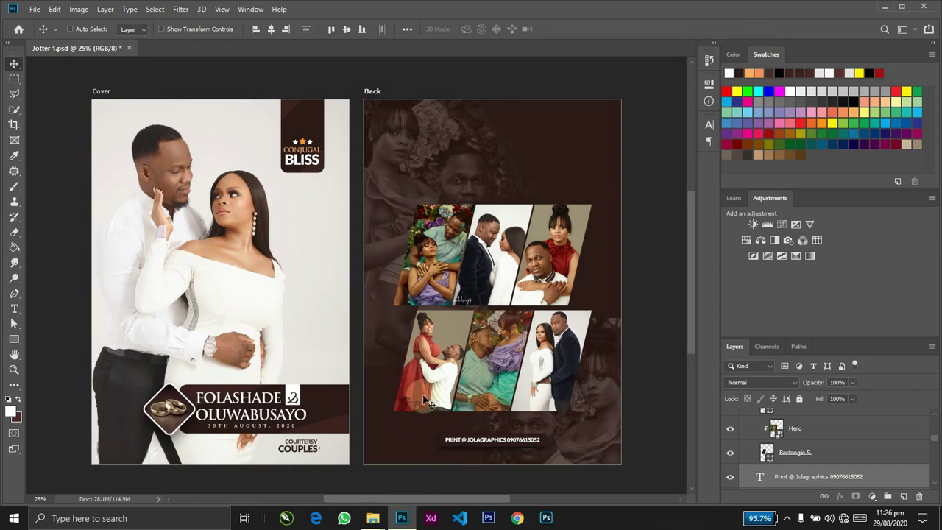
Step: Switch to File Explorer and show the Windows desktop
click(373, 518)
key(super+d)
click(155, 118)
ctrl+click(191, 123)
Step: Open the Wedding Jotters folder from the desktop
ctrl+click(169, 181)
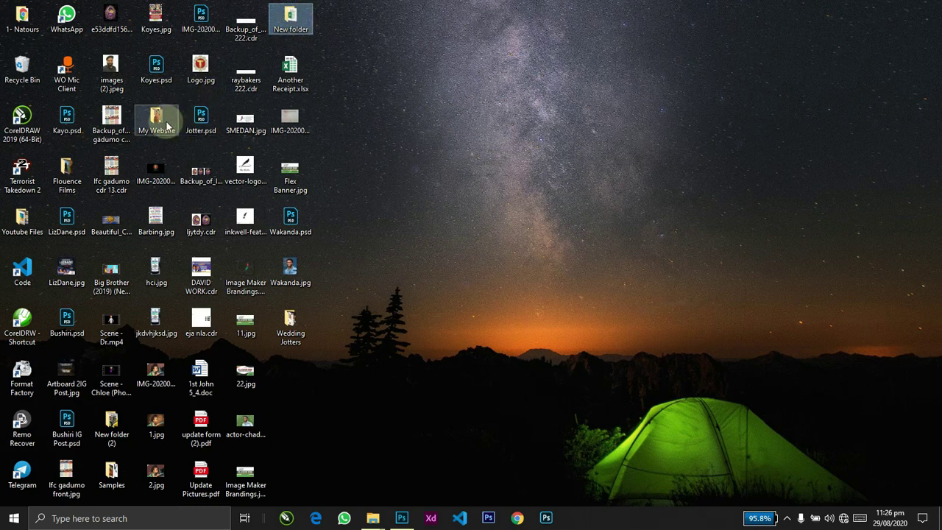
click(293, 318)
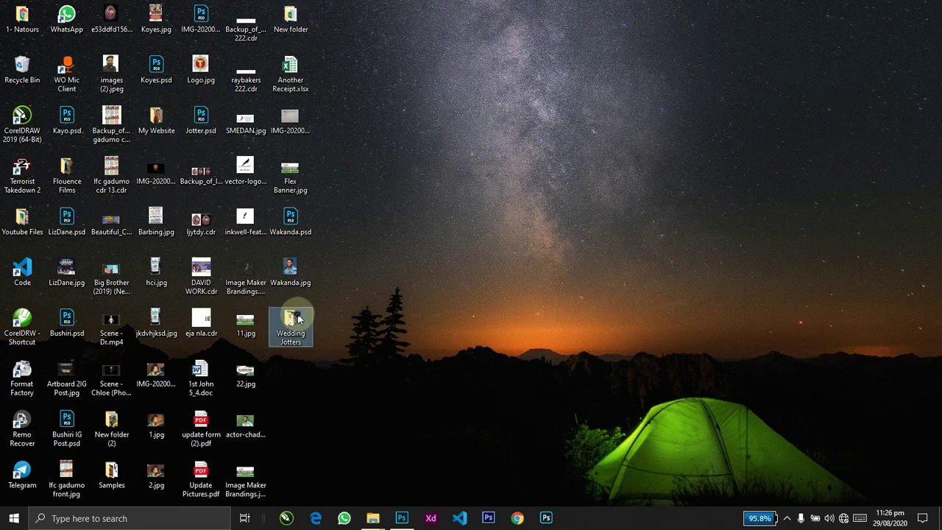
click(447, 190)
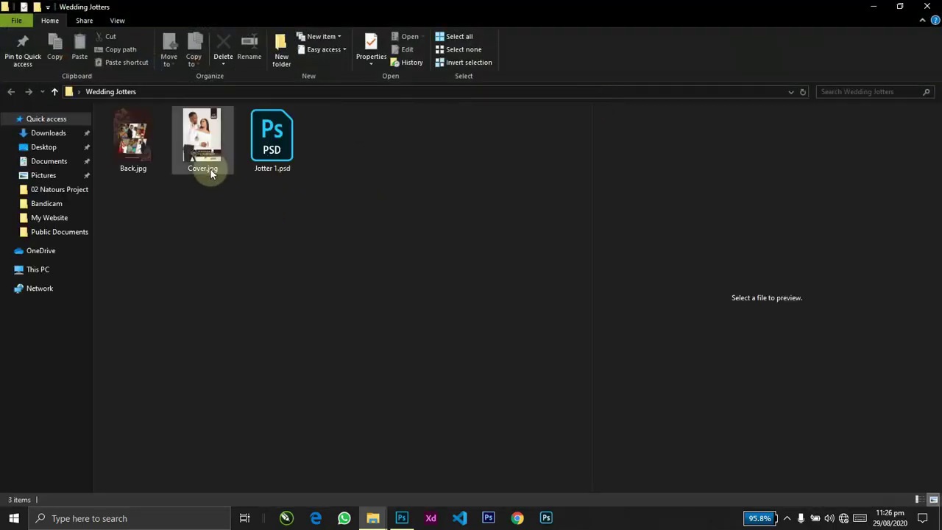
Step: Preview Back.jpg and Cover.jpg in the photo viewer, then save Jotter 1.psd in Photoshop
click(194, 162)
click(153, 151)
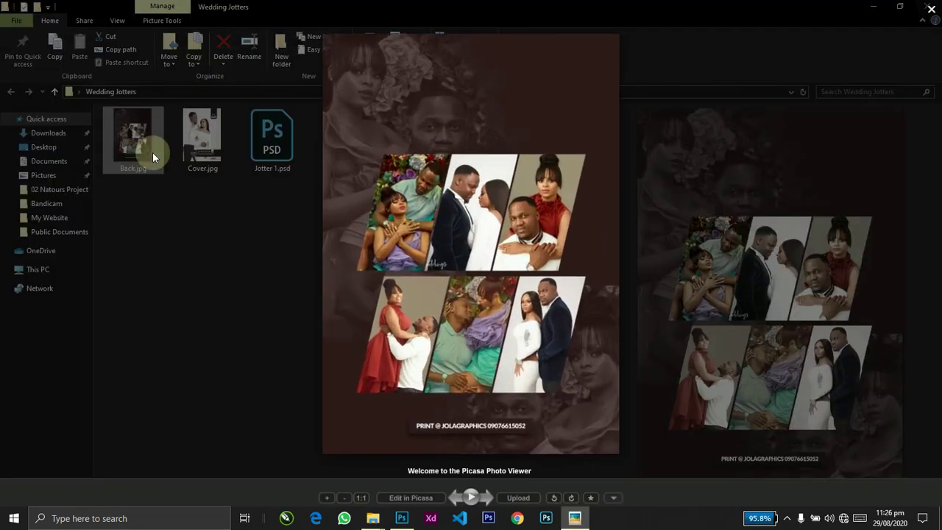
key(Right)
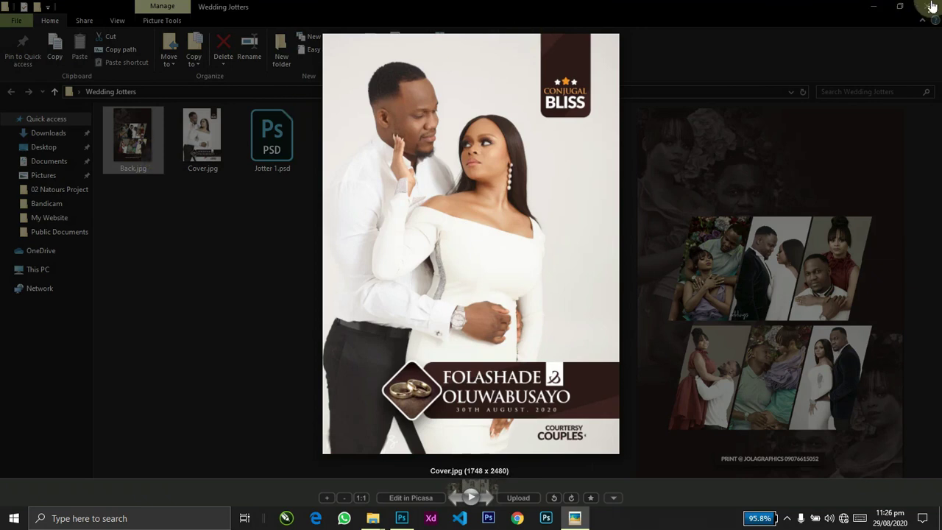
key(Left)
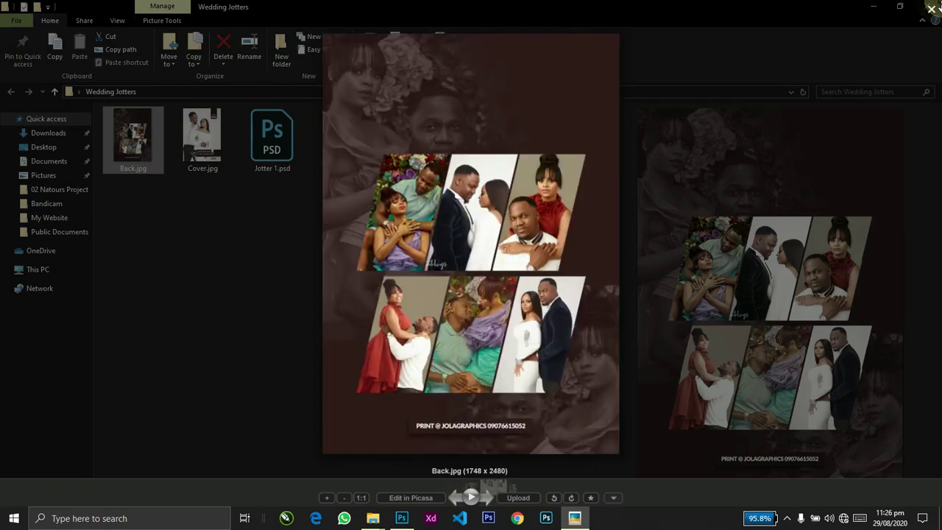
click(931, 8)
click(401, 517)
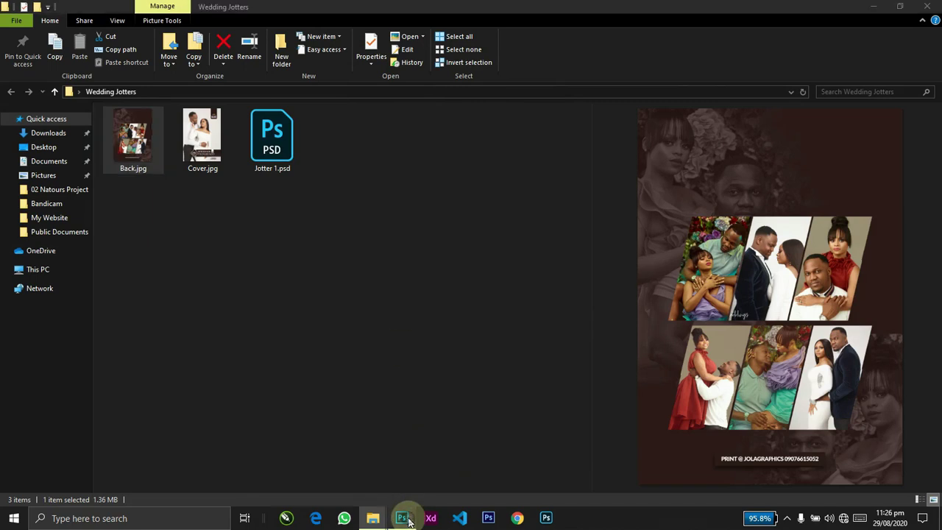
key(ctrl+s)
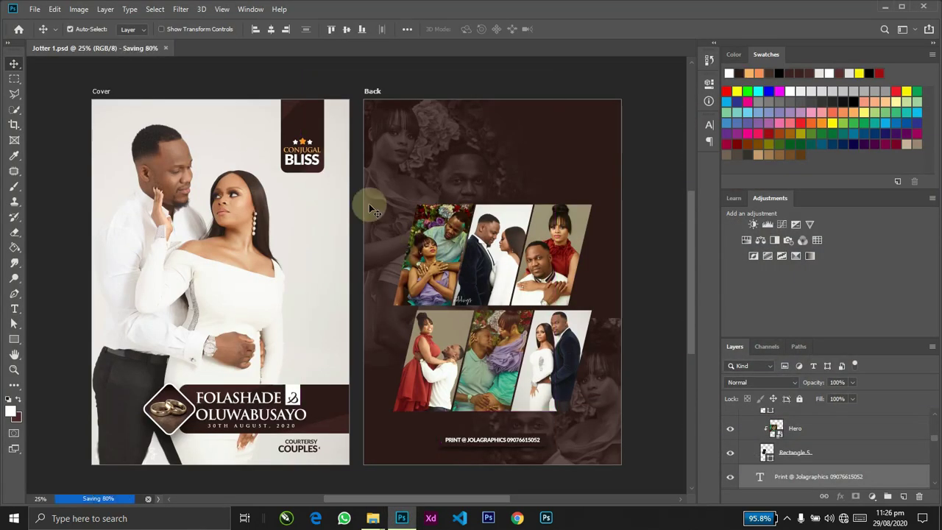
Step: In the Open dialog, browse to Local Disk (C:) > JolaGraphics > Old PC
key(ctrl+o)
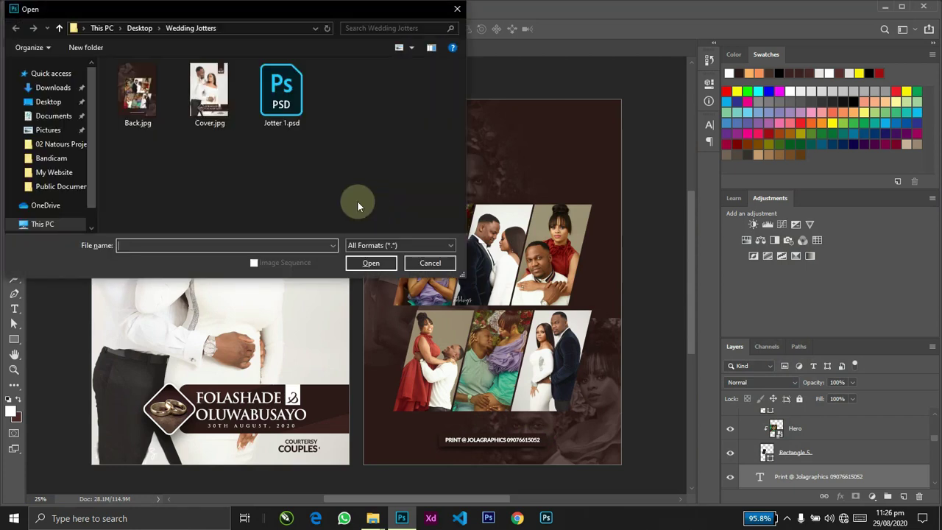
scroll(92, 188, down, 2)
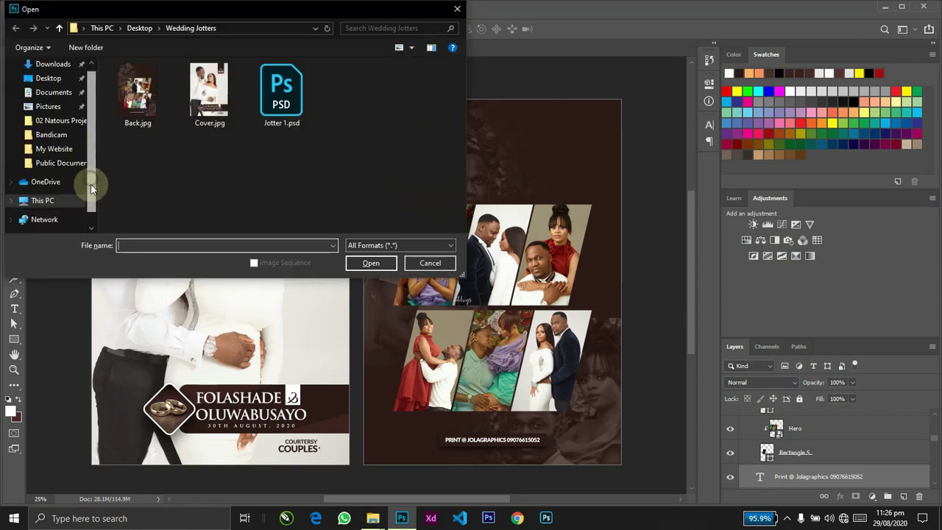
click(75, 200)
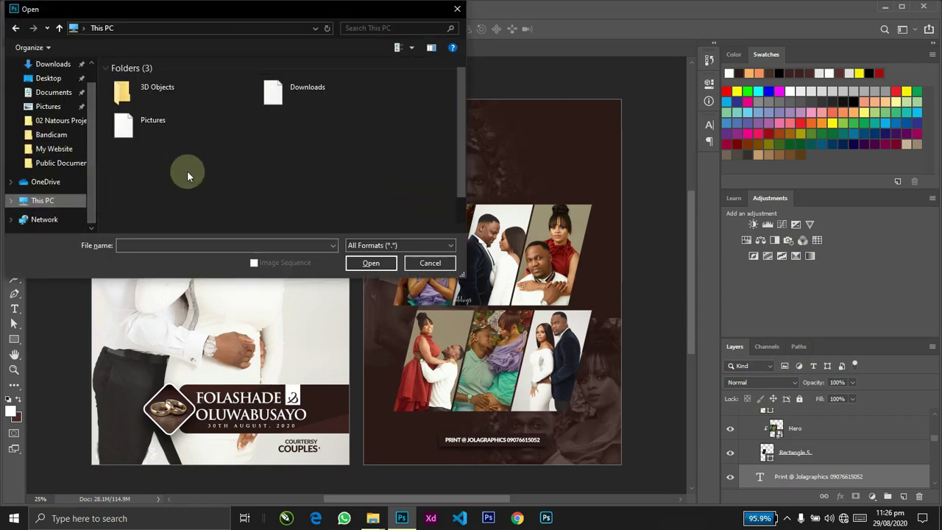
double_click(199, 229)
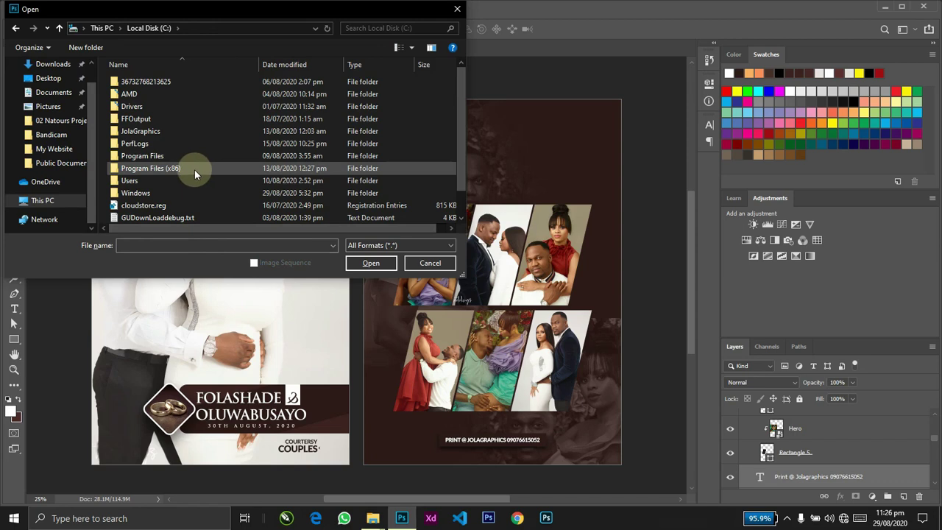
click(182, 161)
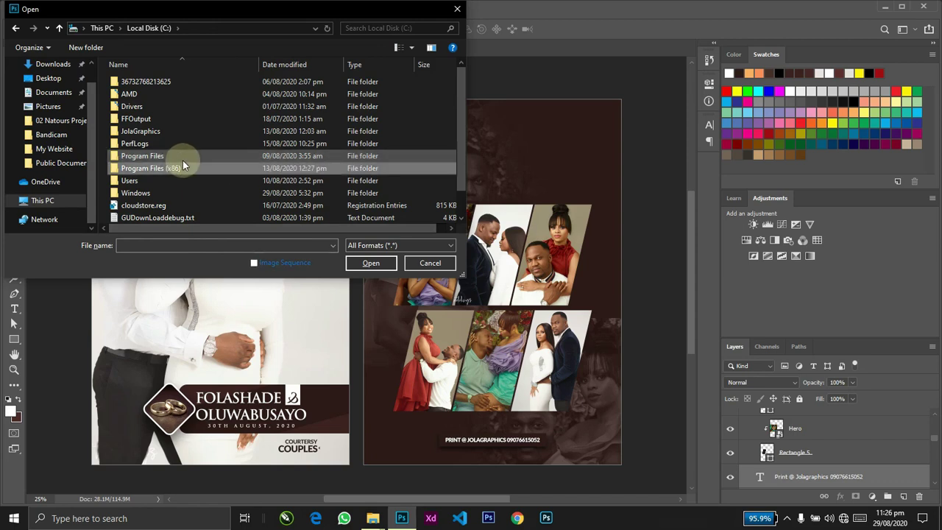
key(Up)
key(Up)
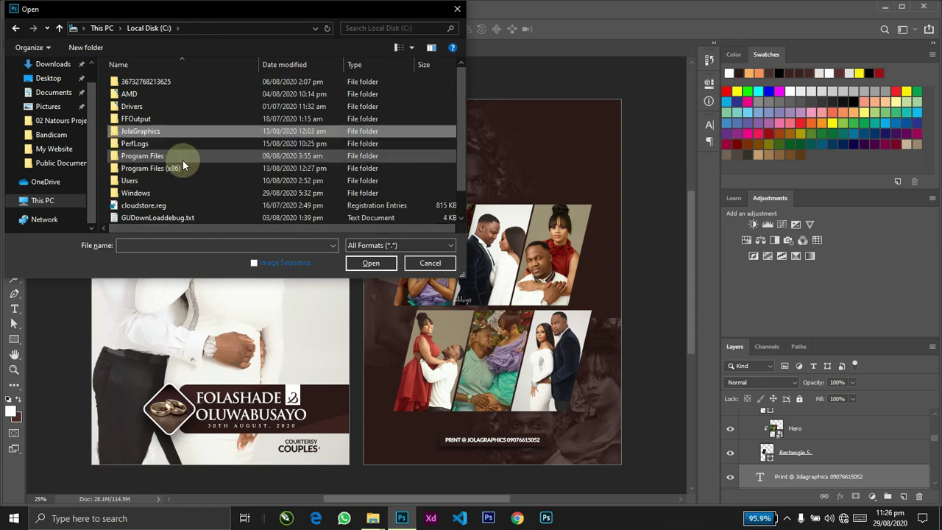
key(Return)
key(Down)
key(Down)
key(Down)
key(Down)
key(Down)
key(Down)
key(Down)
key(Down)
key(Down)
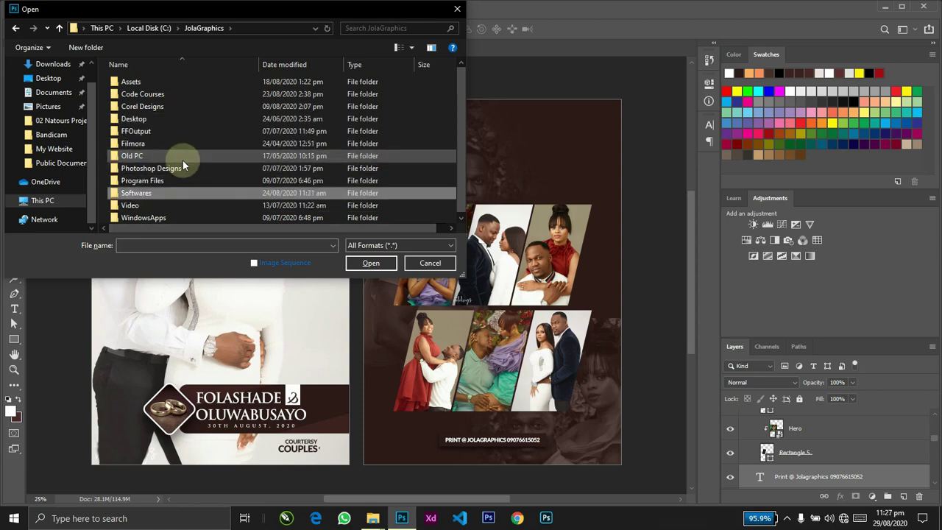
key(Up)
key(Up)
key(Up)
key(Return)
Step: Go through Jola > All Mockups > MD095_Spiral_Notebook_Mockup and open Spiral_Book_Mockup_1.psd
key(Down)
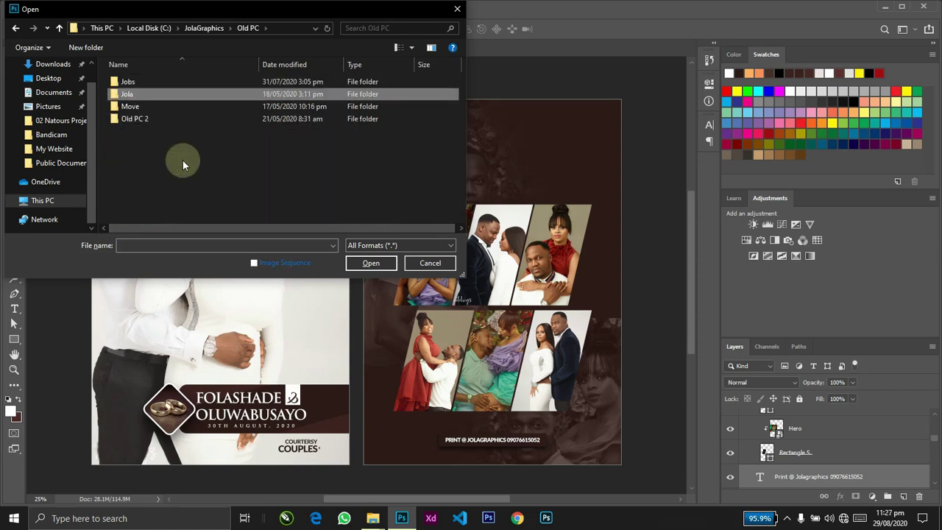
key(Return)
key(Return)
key(Down)
key(Down)
key(Down)
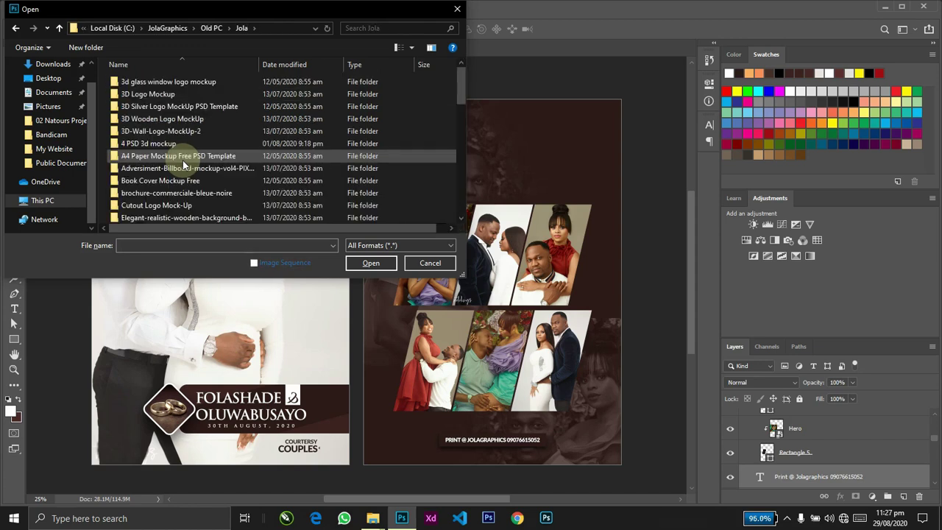
key(End)
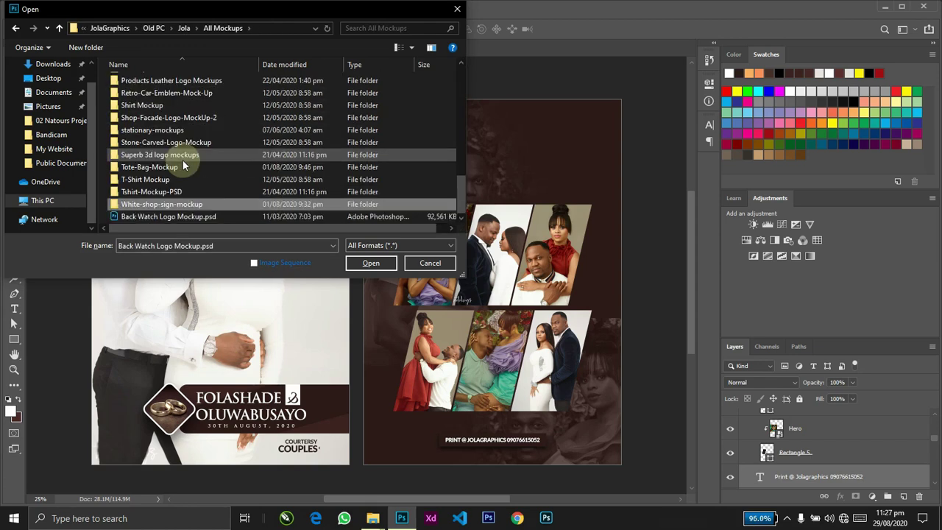
key(Up)
key(Up)
key(Up)
key(Up)
key(Up)
key(Up)
key(Up)
key(Up)
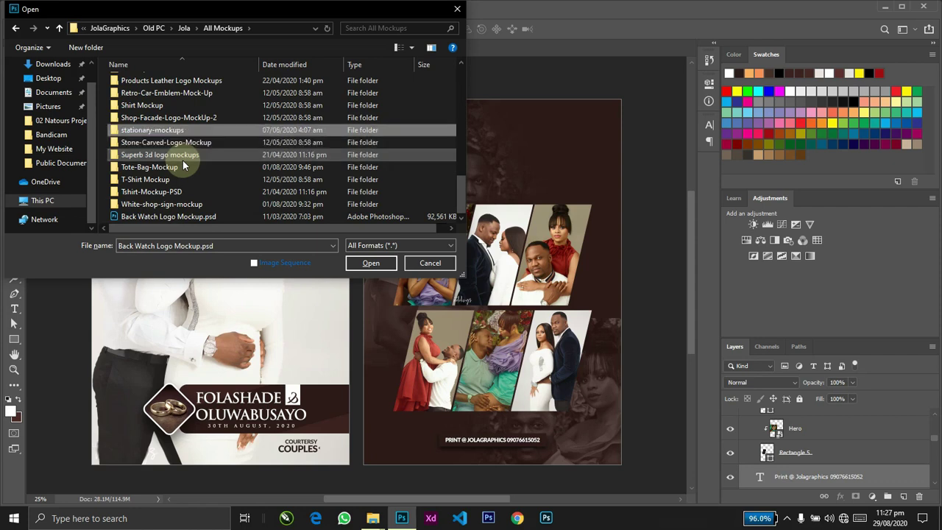
key(Up)
key(Up)
key(Up)
key(Up)
key(Up)
key(Up)
key(Up)
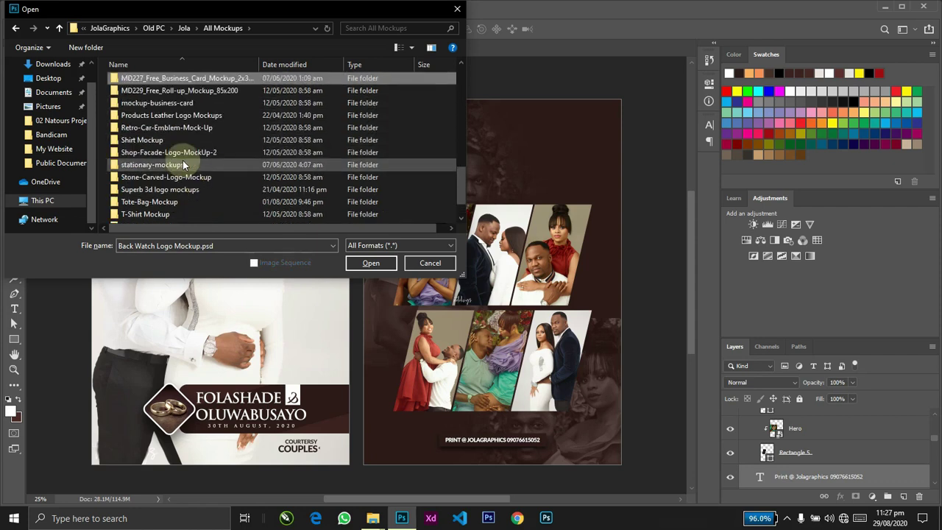
key(Up)
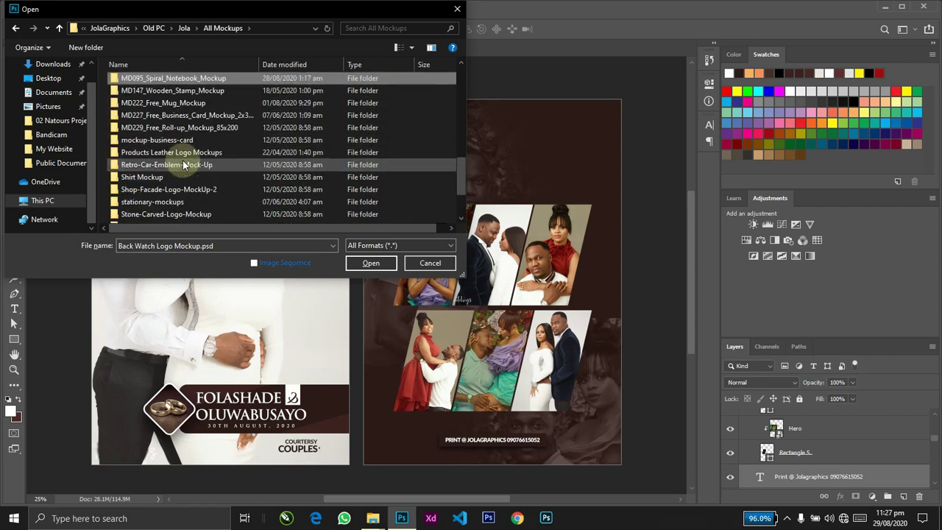
key(Return)
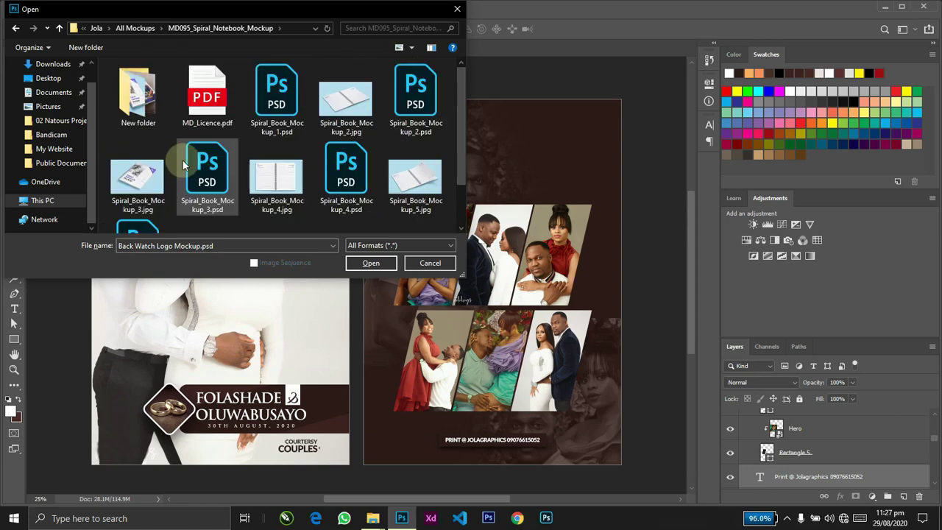
key(Right)
key(Right)
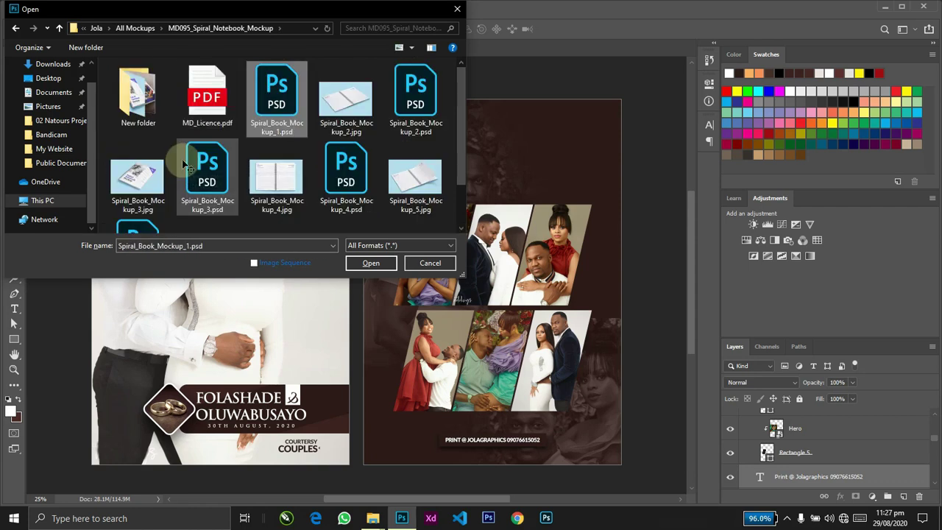
key(Return)
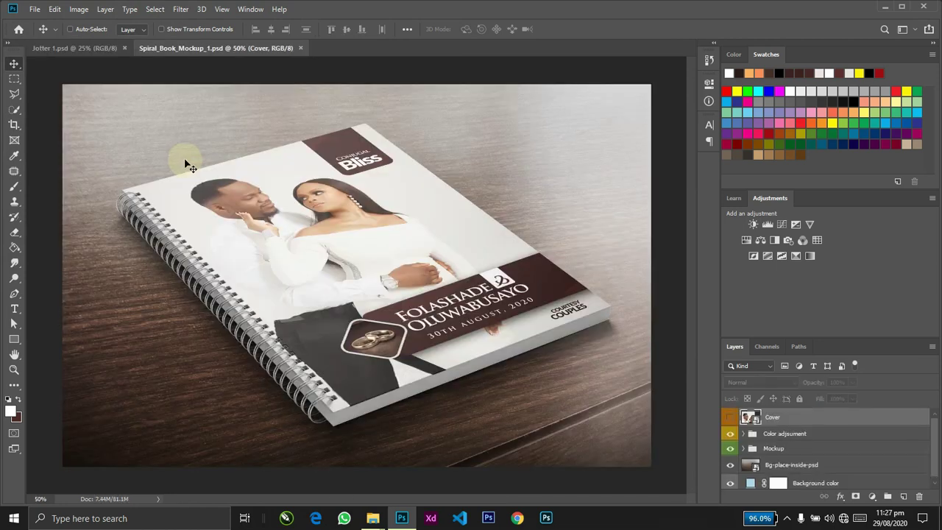
Step: In the Cover smart object, delete Artboard 1 and 2, show Layer 5, save and close
double_click(750, 417)
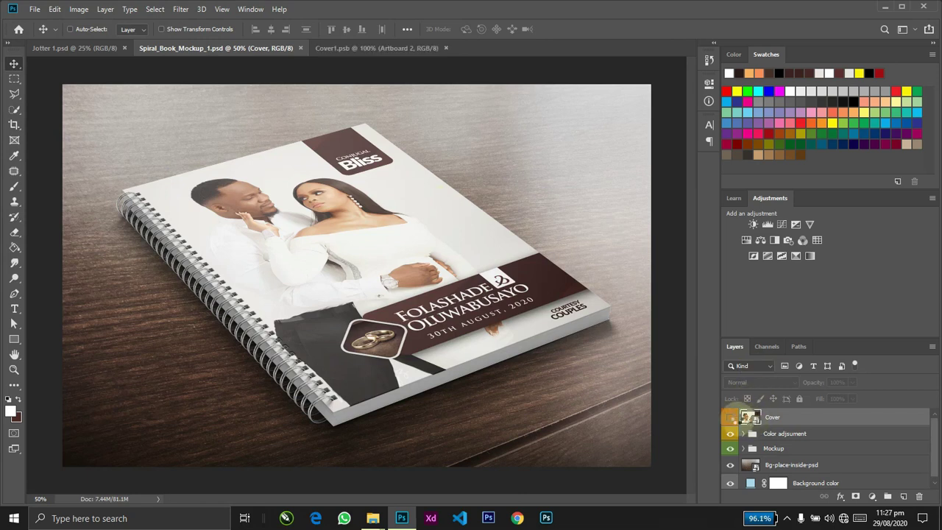
shift+click(762, 442)
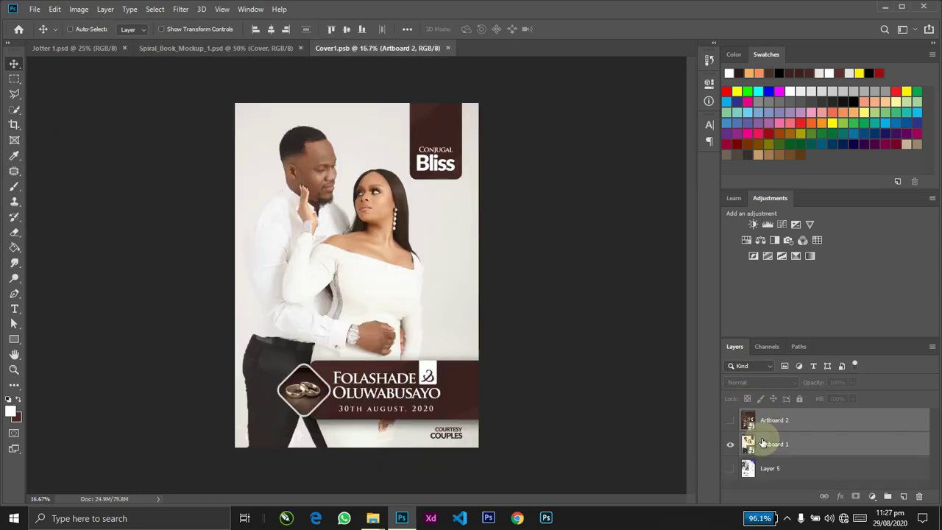
key(Delete)
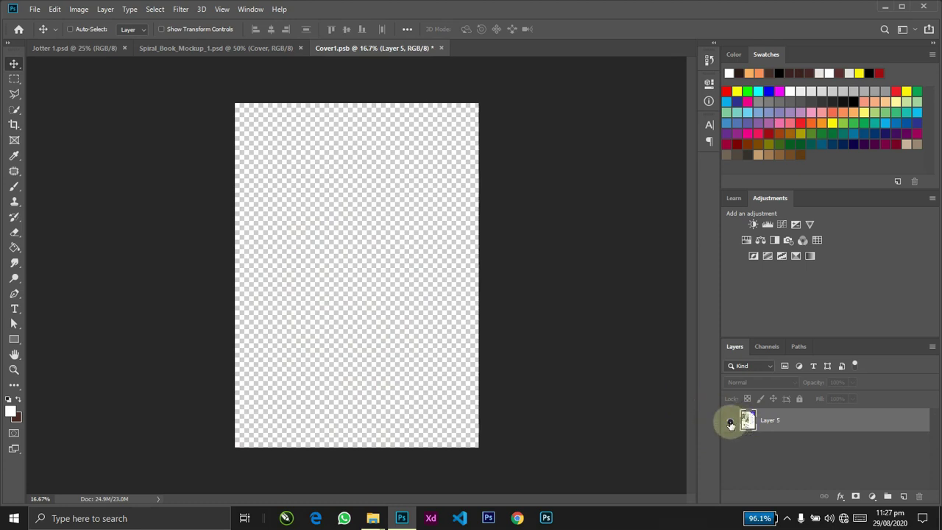
click(729, 420)
key(ctrl+s)
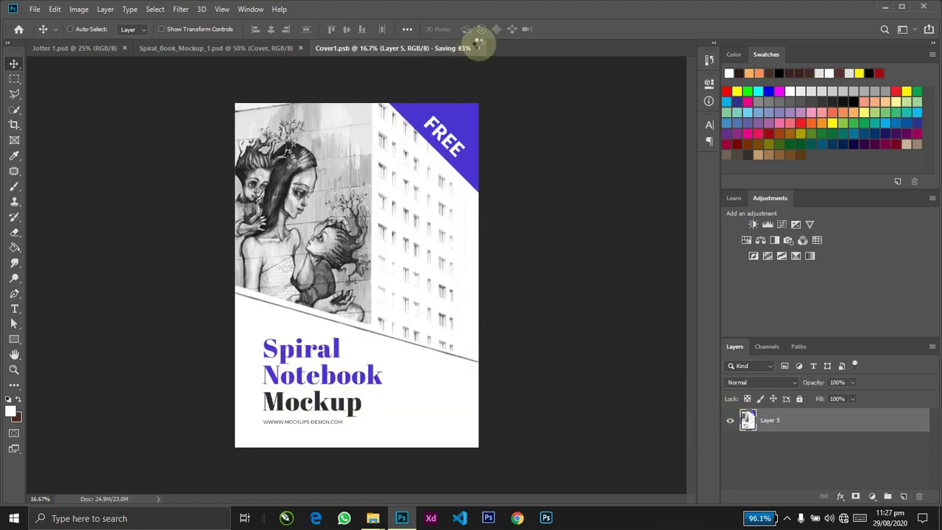
click(440, 48)
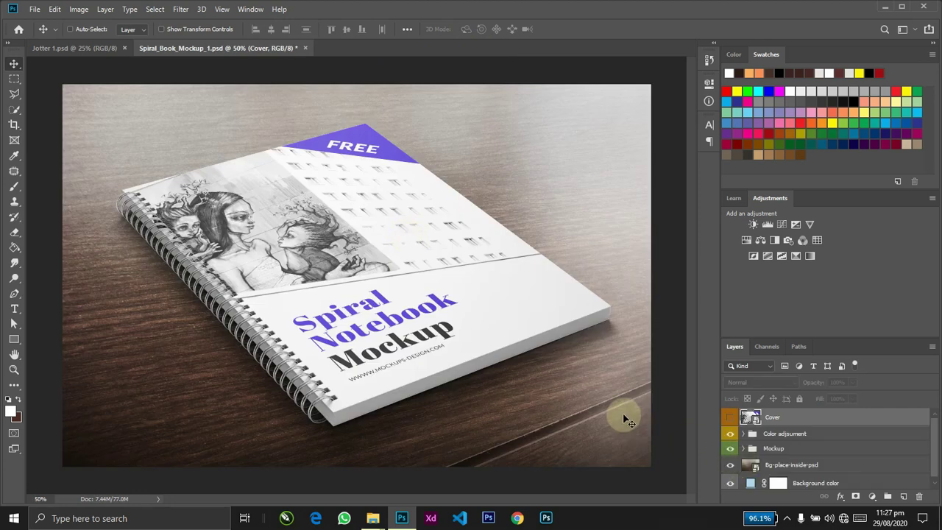
Step: Reopen the Cover smart object and drag Cover.jpg from Wedding Jotters onto its canvas
double_click(751, 418)
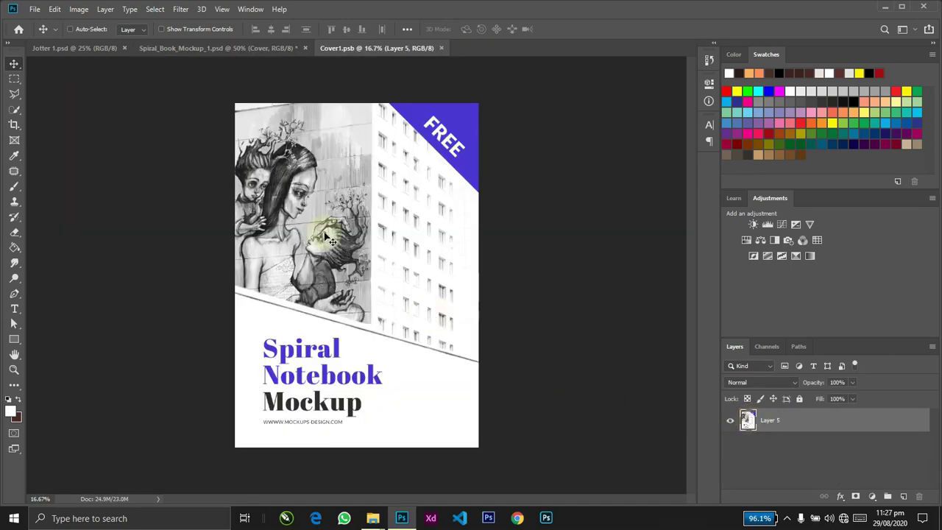
mouse_move(373, 520)
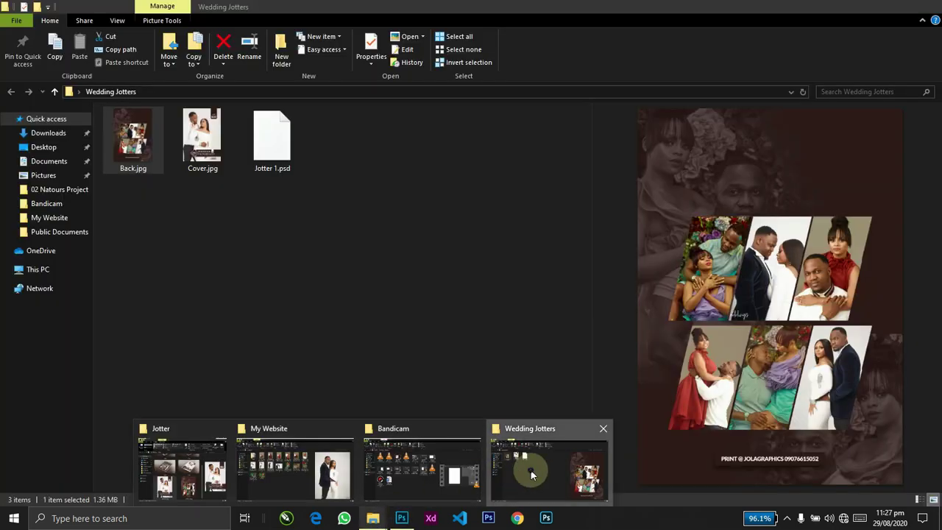
click(531, 471)
click(215, 160)
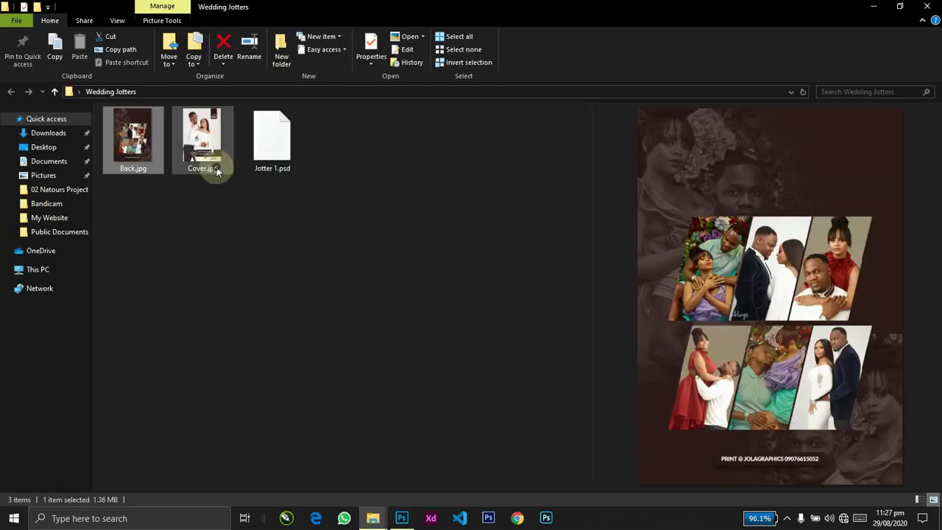
drag(207, 144, 382, 364)
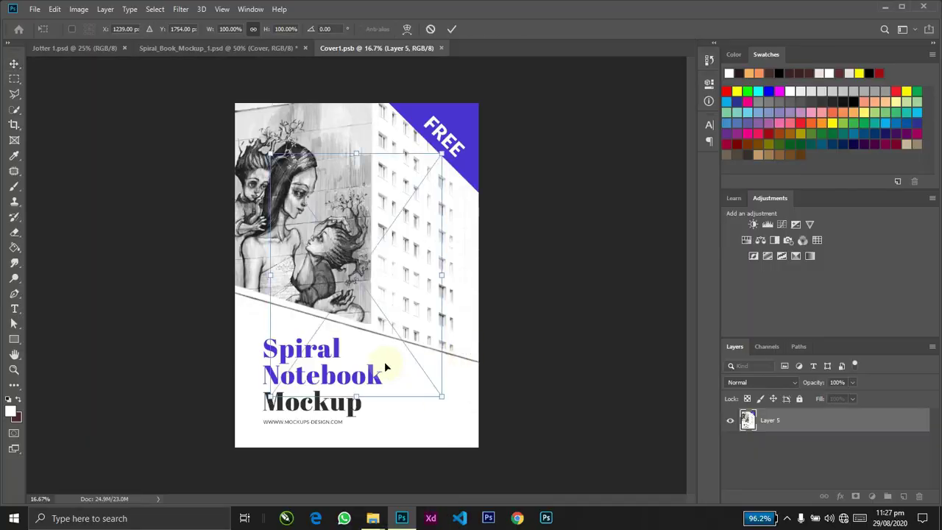
Step: Scale the placed Cover.jpg to fill the Cover1.psb page, save, and return to Spiral_Book_Mockup_1.psd
key(Return)
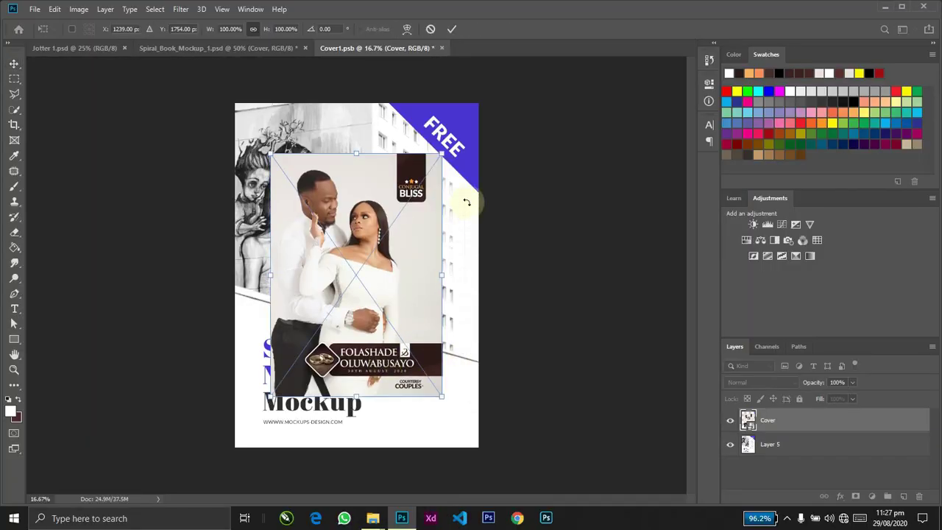
key(ctrl+t)
drag(444, 153, 478, 100)
key(Return)
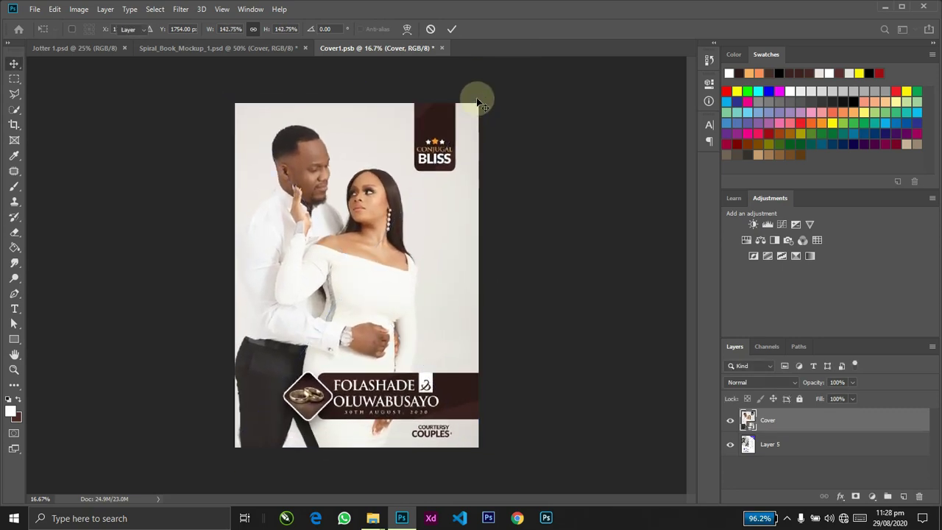
key(ctrl+s)
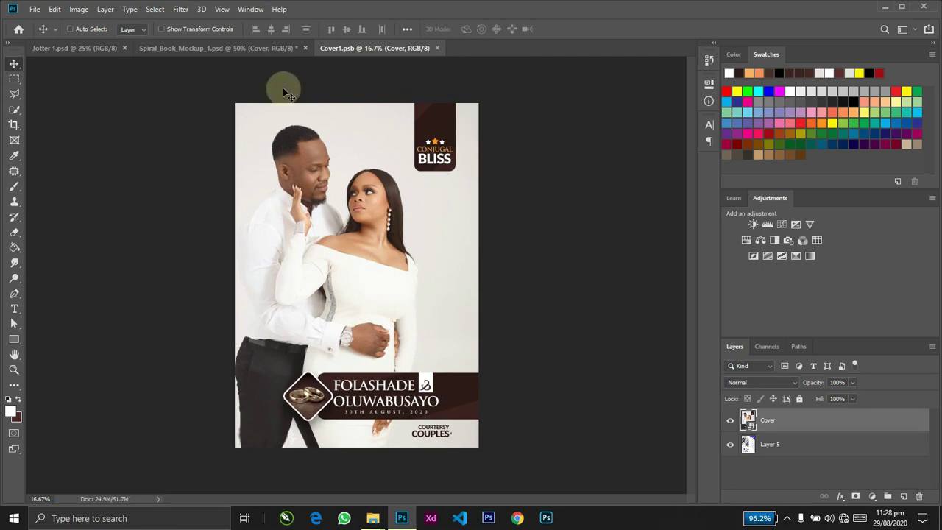
click(246, 51)
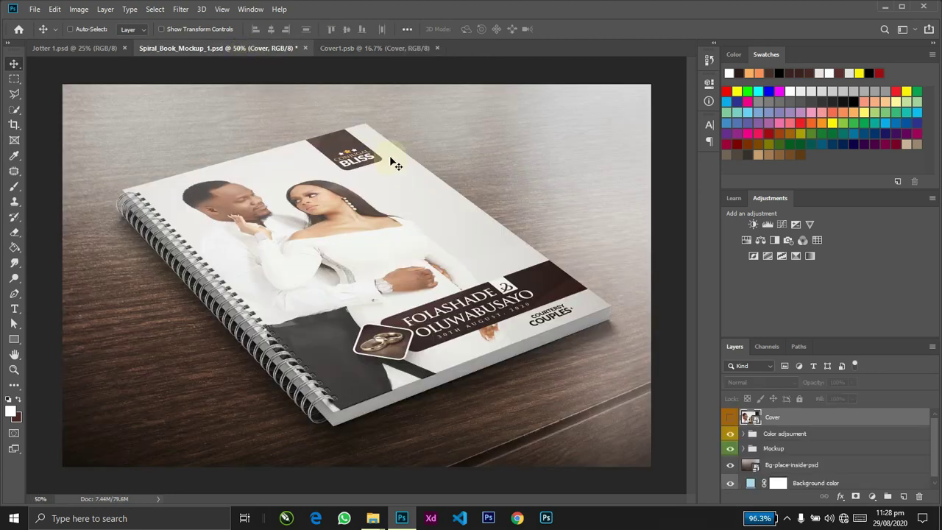